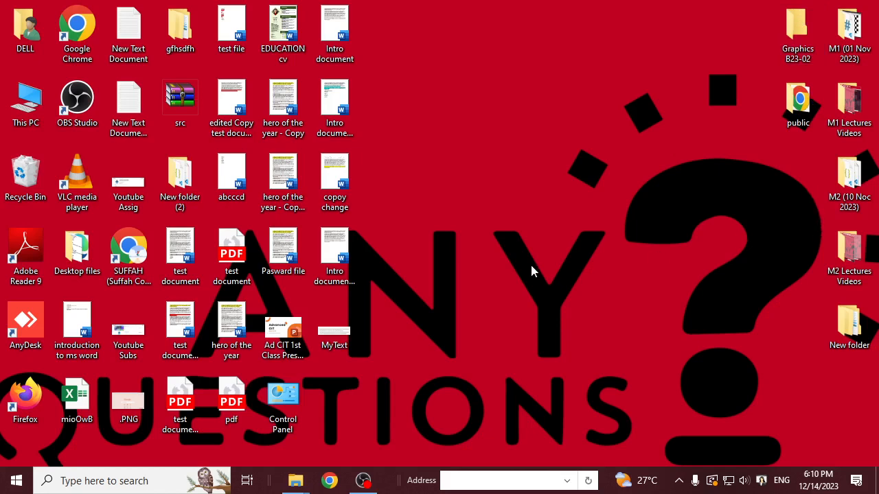
Step: Launch Word with the winword command, starting a new blank document, and dismiss the genuine Office licence notices
{"action": "key", "text": "super+r"}
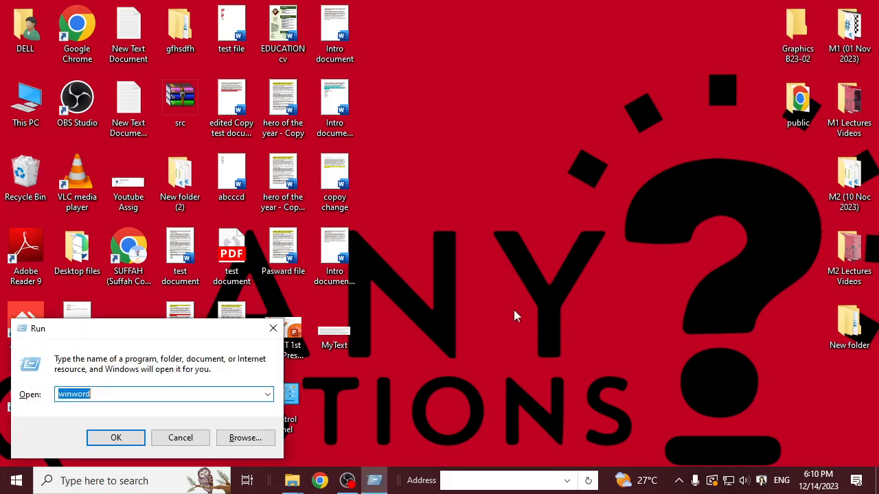
{"action": "key", "text": "Return"}
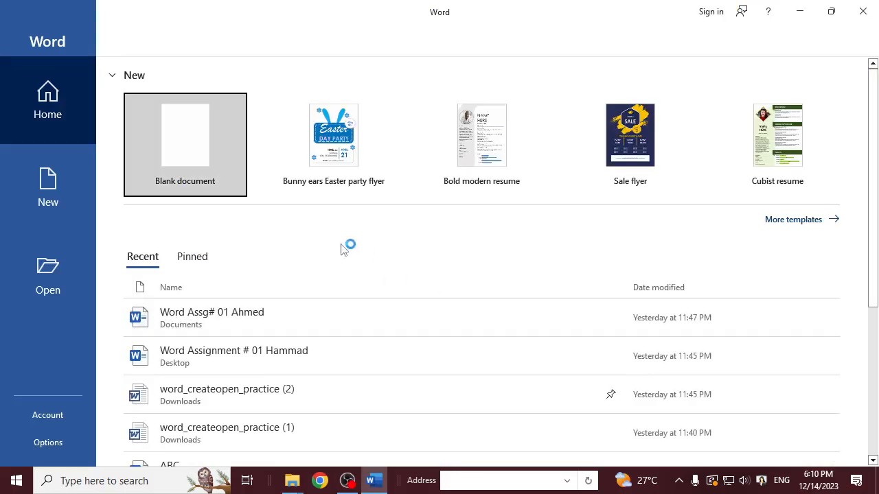
{"action": "left_click", "coordinate": [189, 160]}
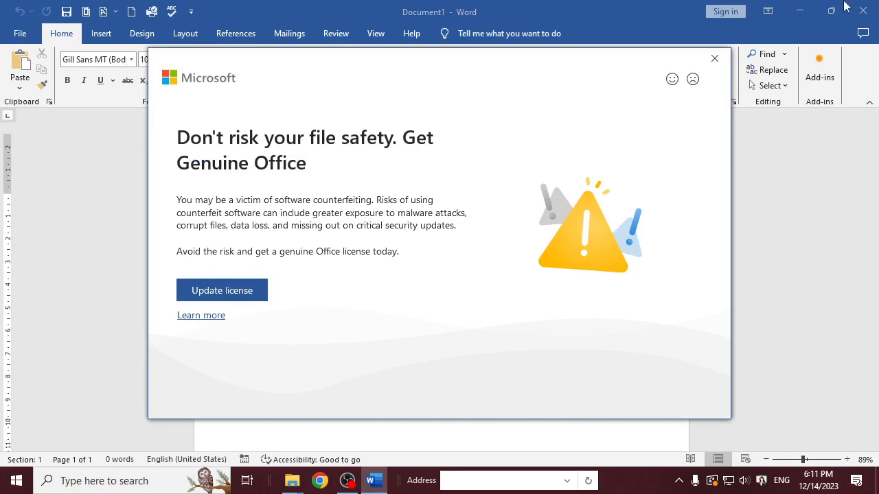
{"action": "left_click", "coordinate": [714, 58]}
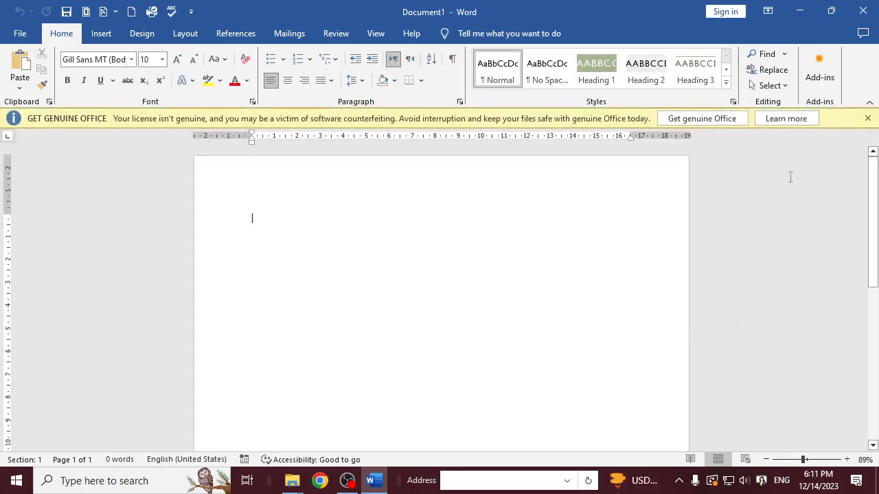
{"action": "left_click", "coordinate": [867, 118]}
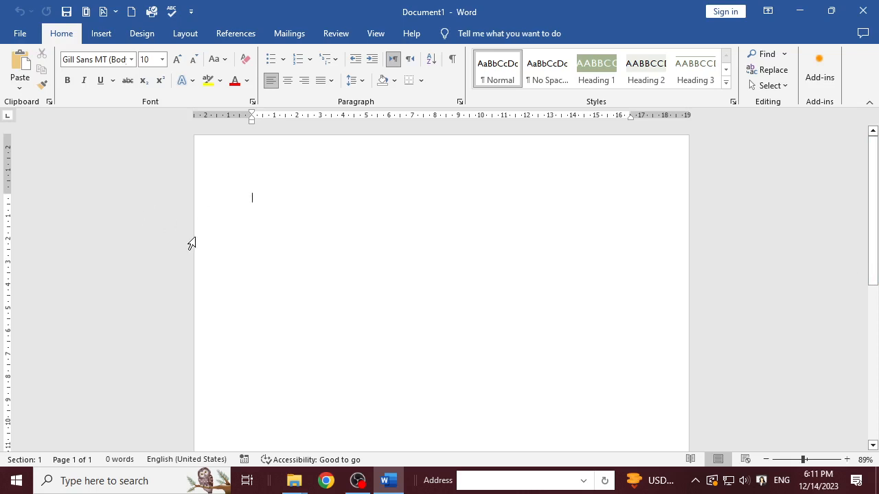
Step: Examine the available page margin, orientation, paper size and column options for the blank document
{"action": "left_click", "coordinate": [151, 42]}
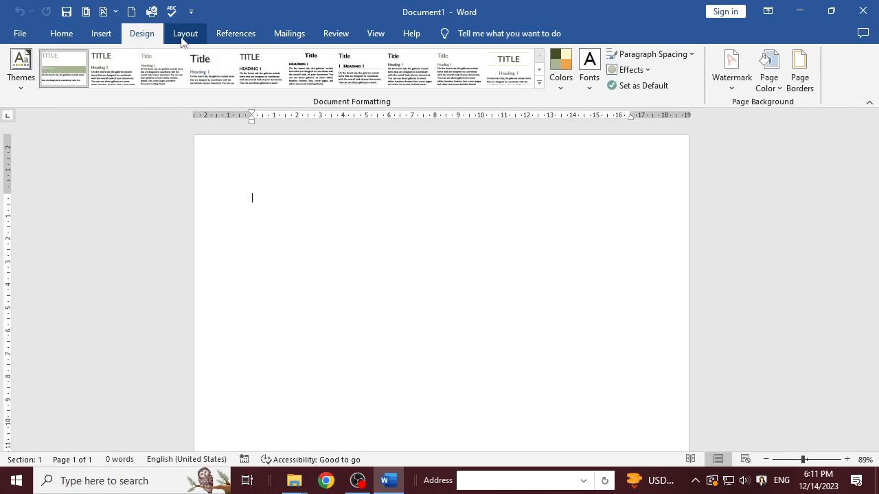
{"action": "left_click", "coordinate": [184, 36]}
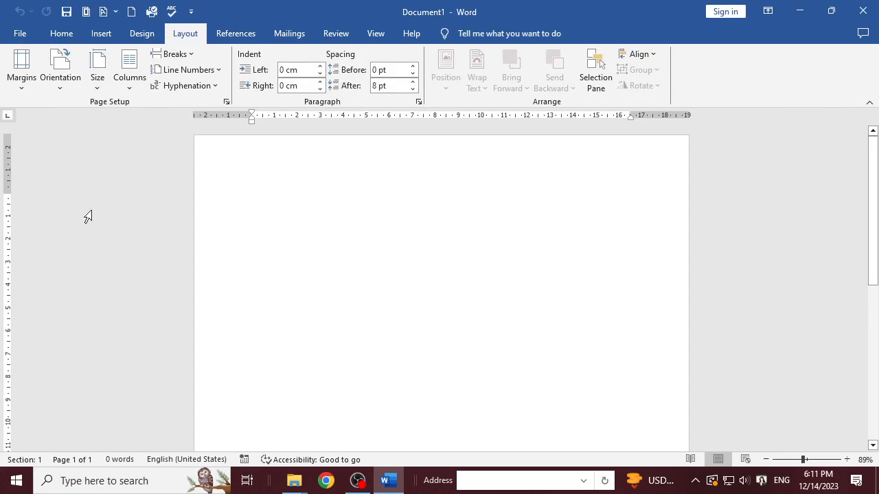
{"action": "left_click", "coordinate": [23, 83]}
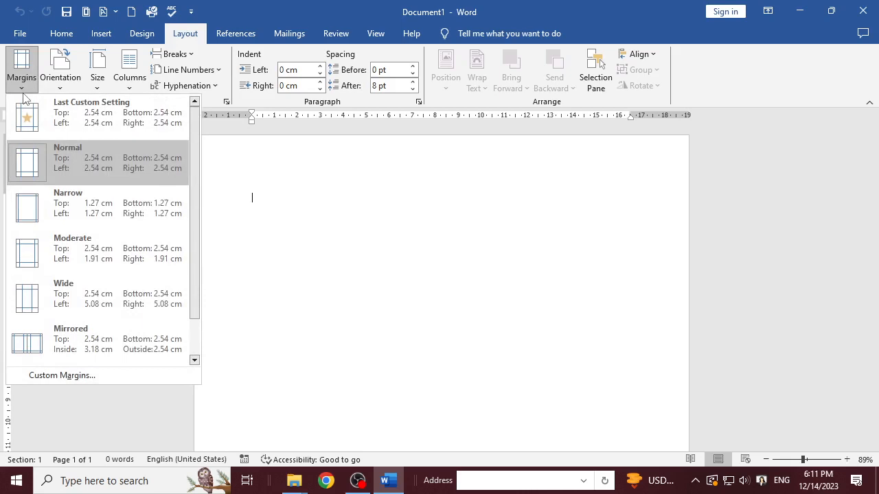
{"action": "left_click", "coordinate": [61, 88]}
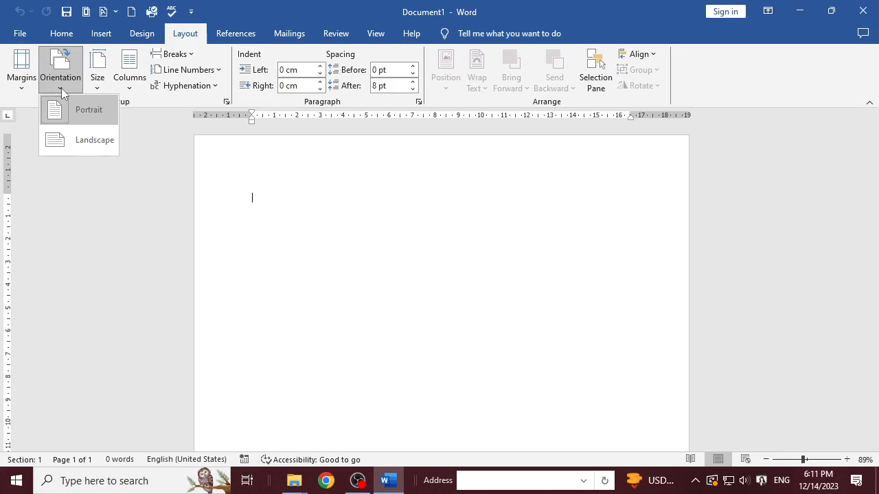
{"action": "left_click", "coordinate": [96, 86]}
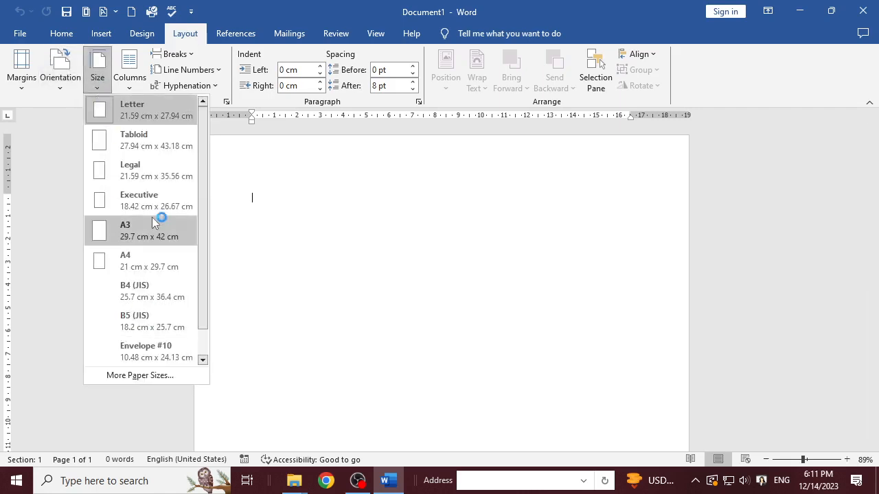
{"action": "left_click", "coordinate": [473, 309]}
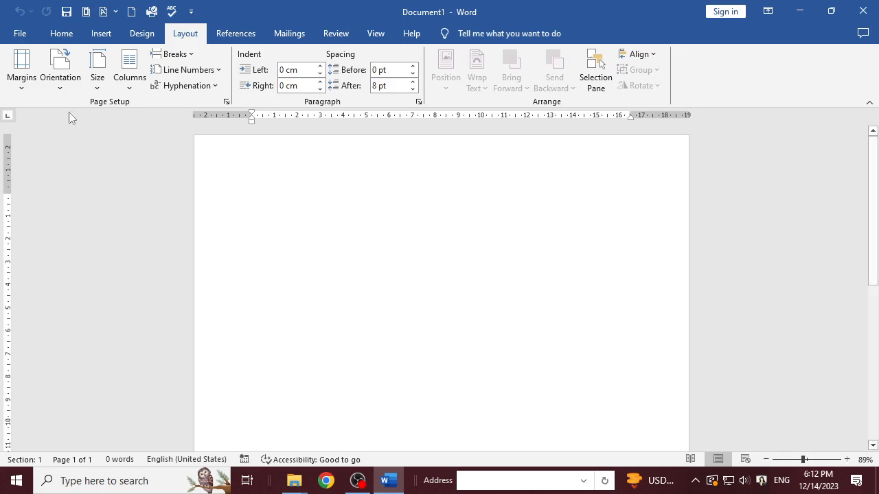
{"action": "left_click", "coordinate": [128, 86]}
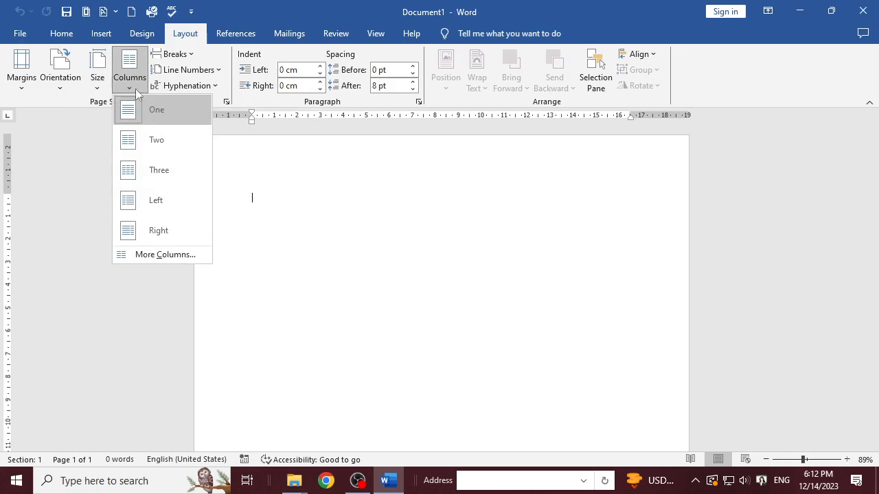
{"action": "left_click", "coordinate": [274, 195]}
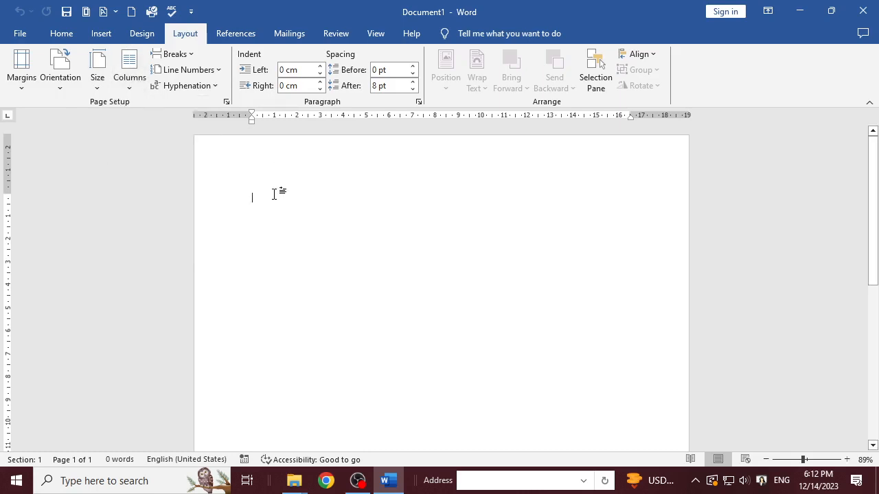
Step: Generate 25 paragraphs of sample text in the blank document with =rand(25)
{"action": "type", "text": "=rand()"}
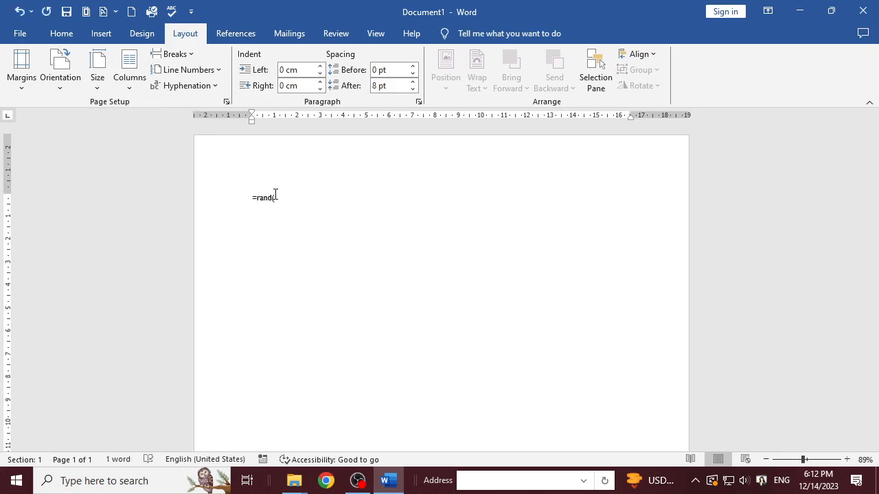
{"action": "type", "text": "25)"}
{"action": "key", "text": "Return"}
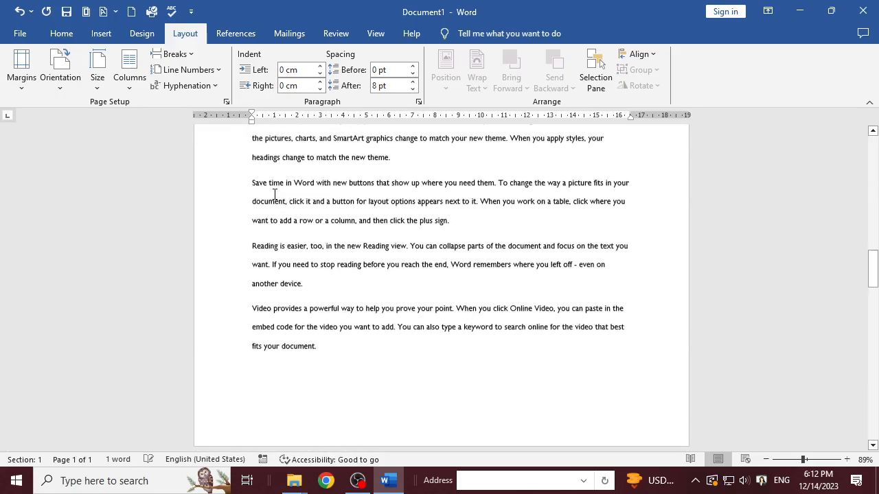
{"action": "scroll", "coordinate": [275, 194], "scroll_direction": "up", "scroll_amount": 7}
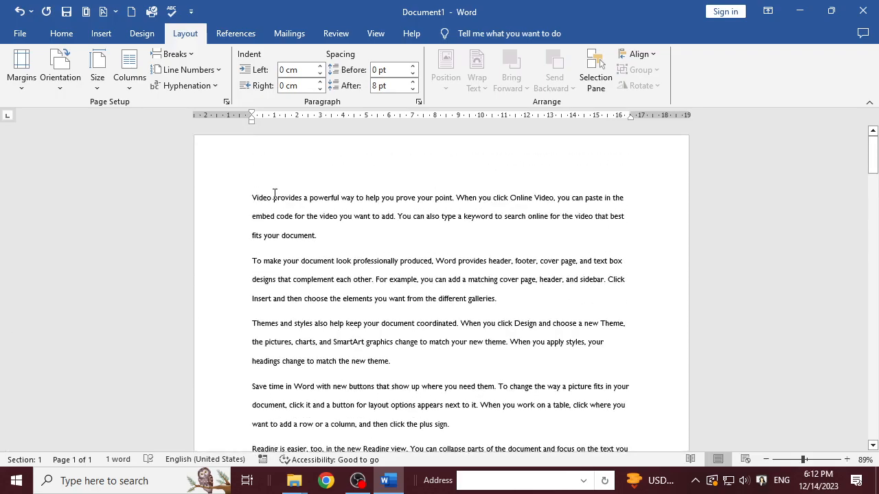
Step: Format the sample text in two columns, and change it to the three-column preset
{"action": "left_click", "coordinate": [259, 194]}
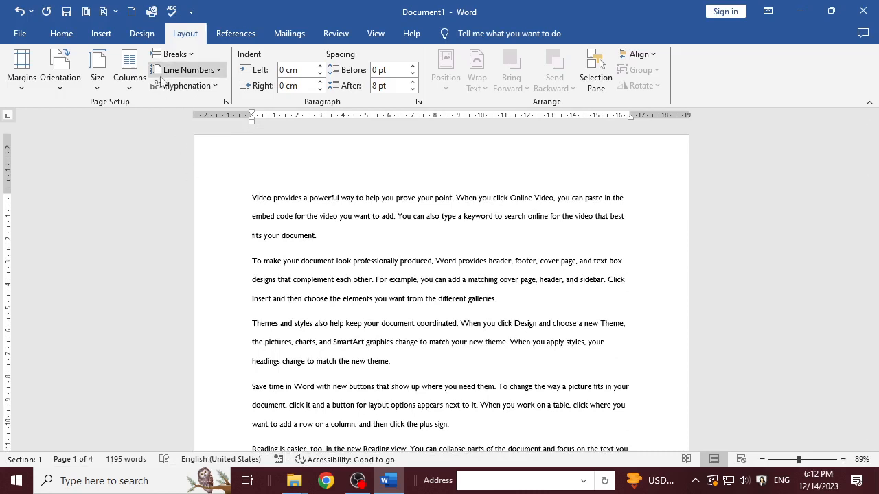
{"action": "left_click", "coordinate": [129, 88]}
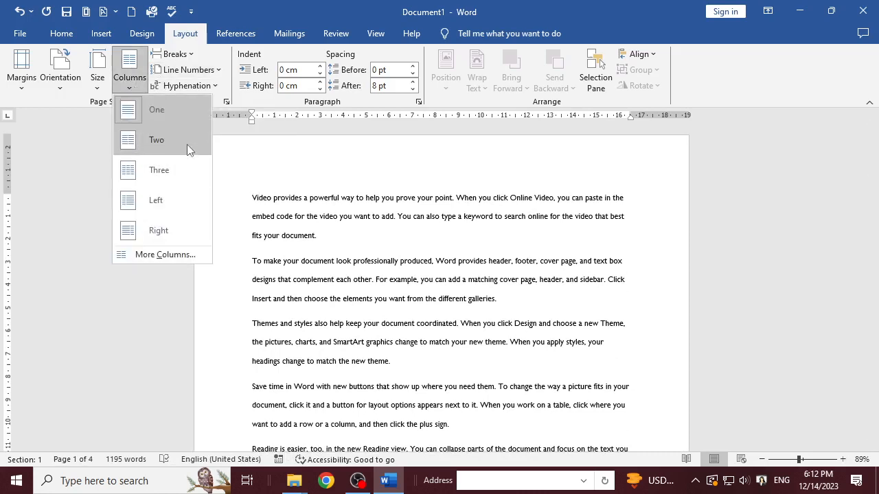
{"action": "key", "text": "Escape"}
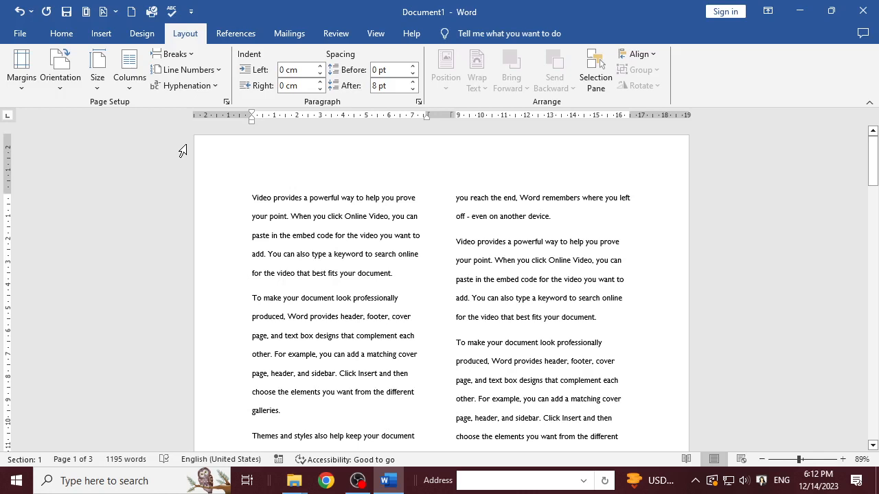
{"action": "left_click", "coordinate": [133, 84]}
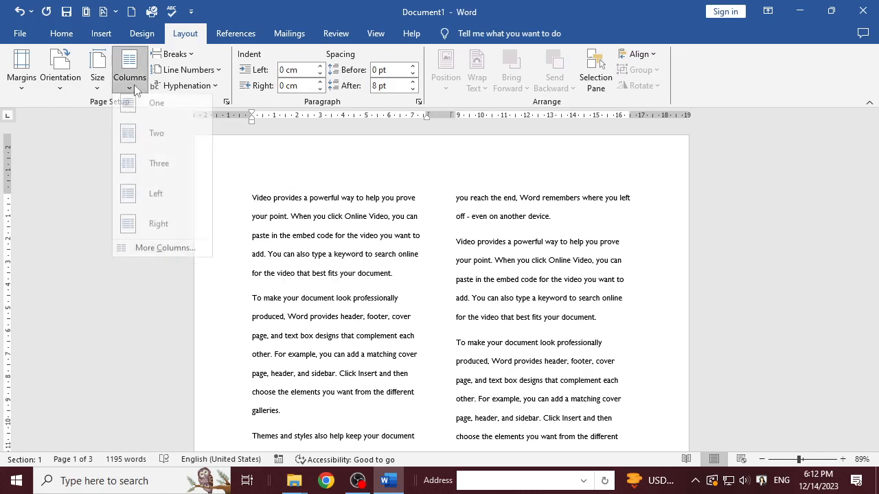
{"action": "left_click", "coordinate": [133, 169]}
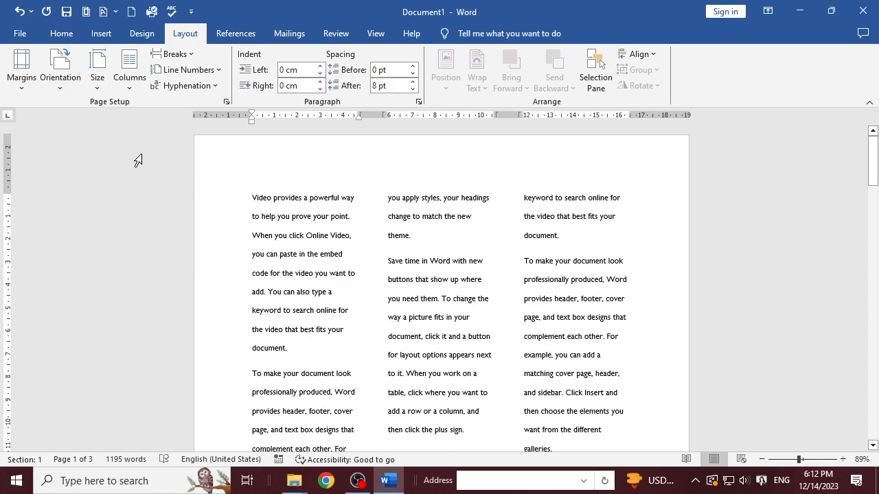
Step: Apply the Left column preset to the sample text, and replace it with the Right preset
{"action": "left_click", "coordinate": [132, 89]}
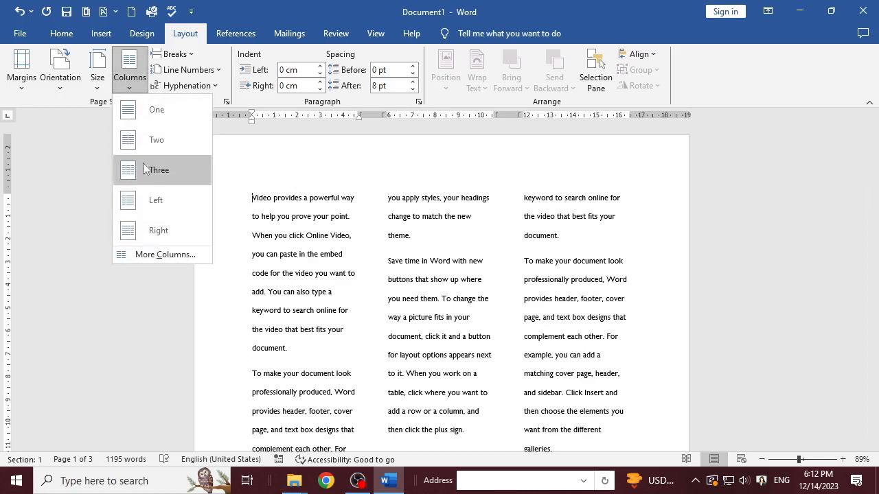
{"action": "left_click", "coordinate": [151, 207]}
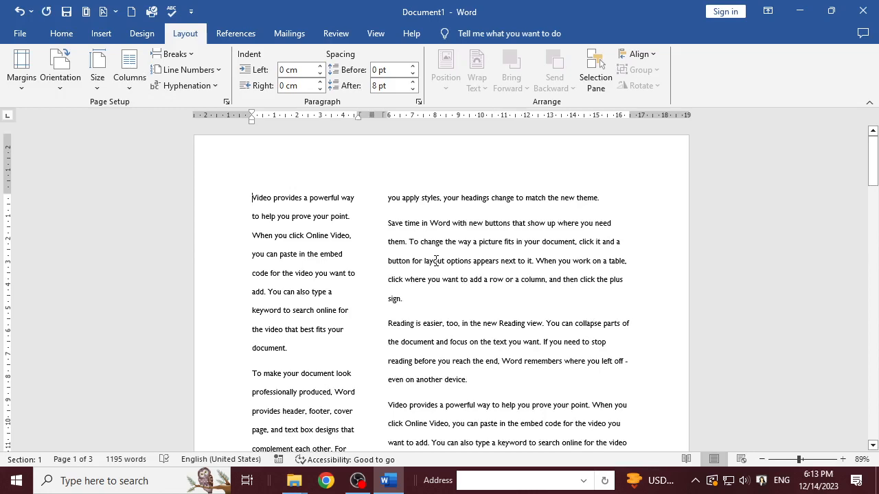
{"action": "left_click", "coordinate": [131, 81]}
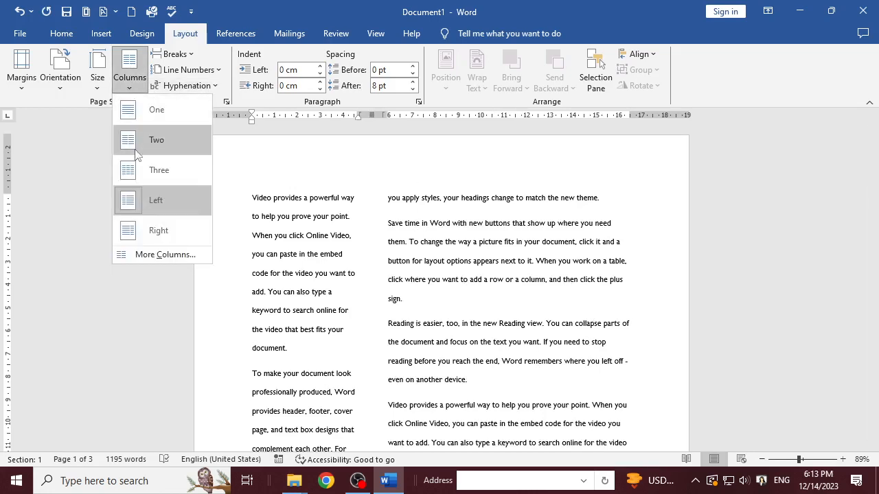
{"action": "left_click", "coordinate": [157, 230]}
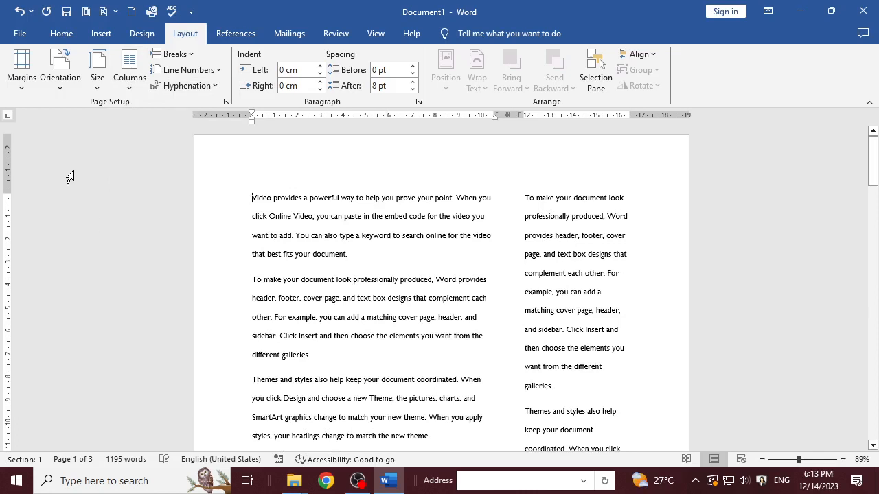
Step: Set the number of columns to 6 for the whole document and check the resulting page
{"action": "left_click", "coordinate": [136, 94]}
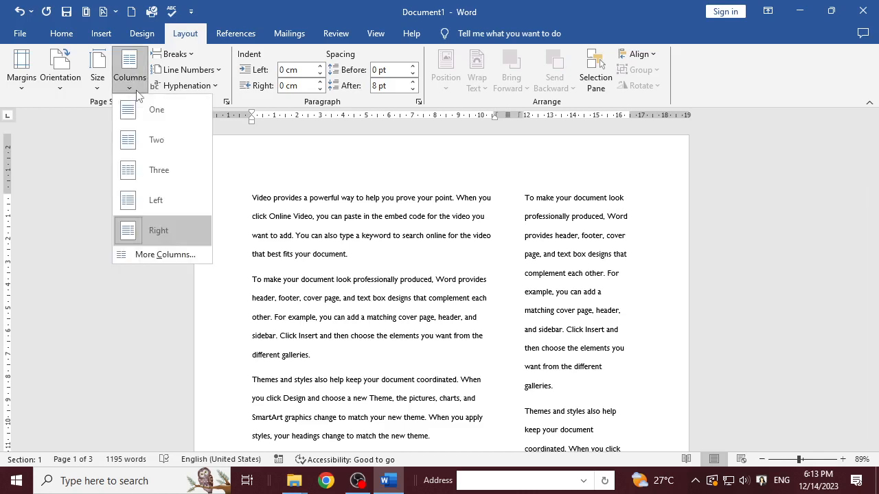
{"action": "left_click", "coordinate": [131, 253]}
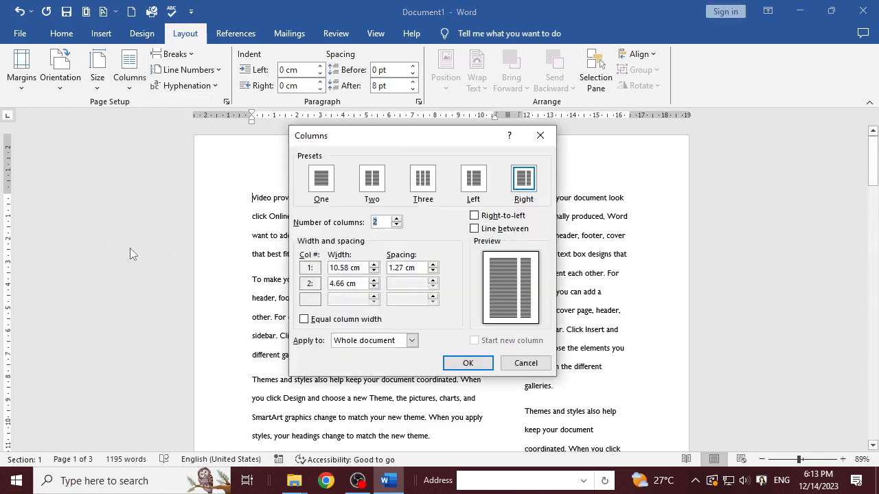
{"action": "left_click", "coordinate": [397, 218]}
{"action": "left_click", "coordinate": [397, 218]}
{"action": "left_click", "coordinate": [396, 218]}
{"action": "left_click", "coordinate": [397, 218]}
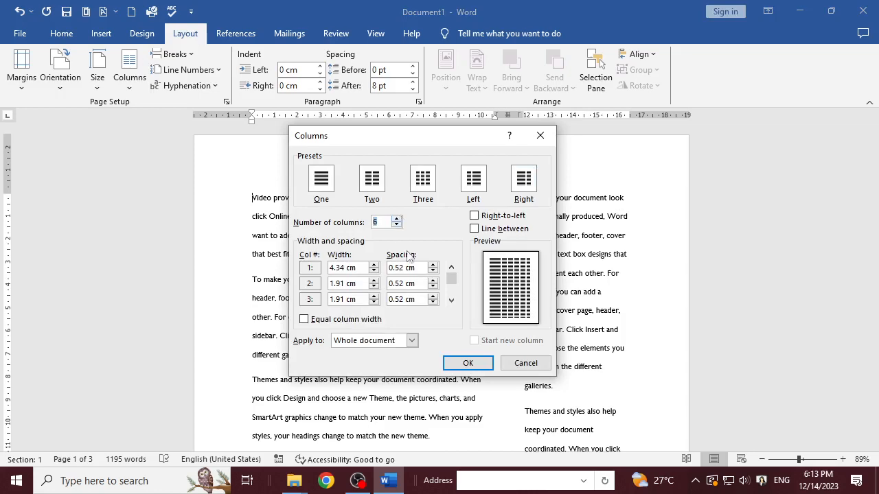
{"action": "left_click", "coordinate": [465, 362]}
{"action": "scroll", "coordinate": [460, 260], "scroll_direction": "down", "scroll_amount": 7}
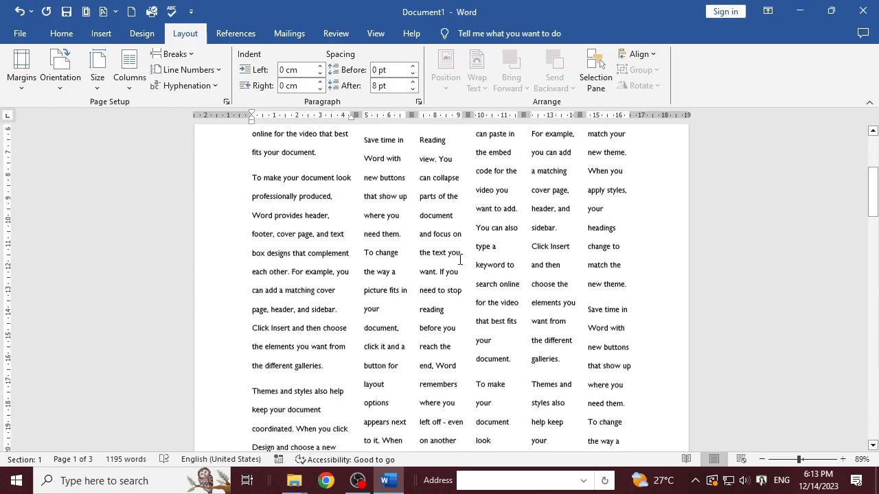
{"action": "scroll", "coordinate": [460, 261], "scroll_direction": "up", "scroll_amount": 7}
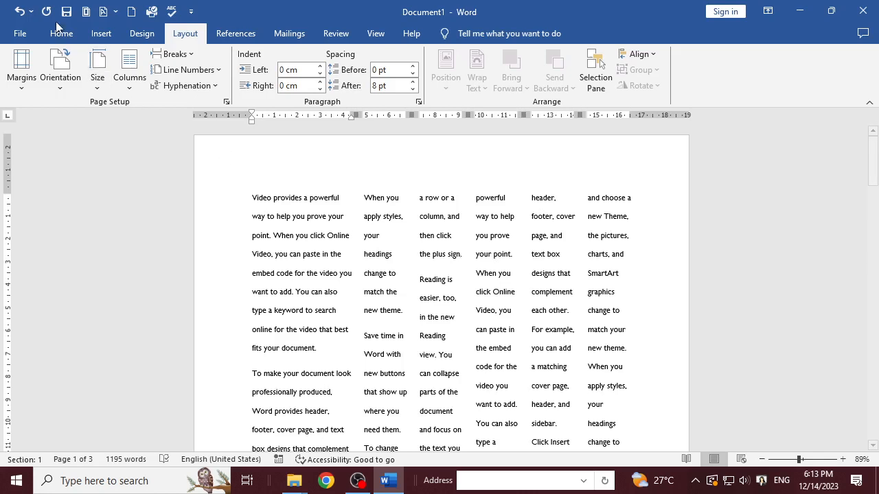
Step: Add a dividing line between the columns and change the layout to the three-column preset
{"action": "left_click", "coordinate": [129, 90]}
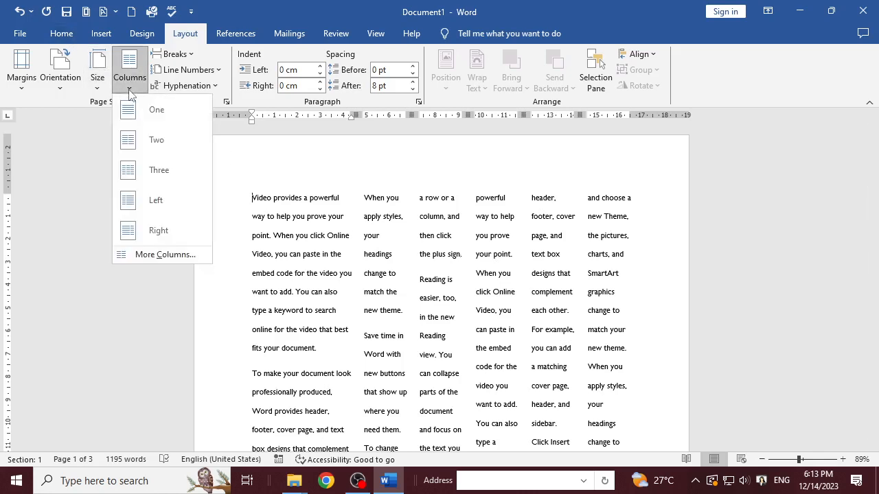
{"action": "left_click", "coordinate": [165, 254]}
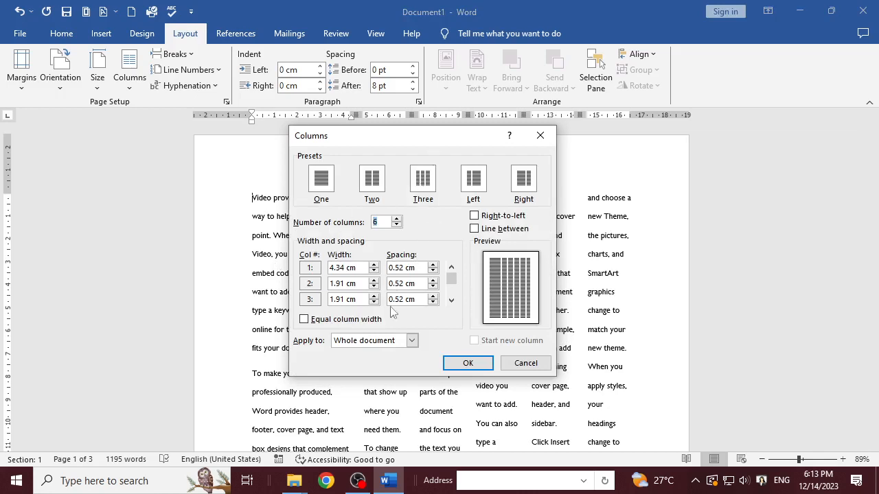
{"action": "left_click", "coordinate": [505, 231]}
{"action": "left_click", "coordinate": [469, 359]}
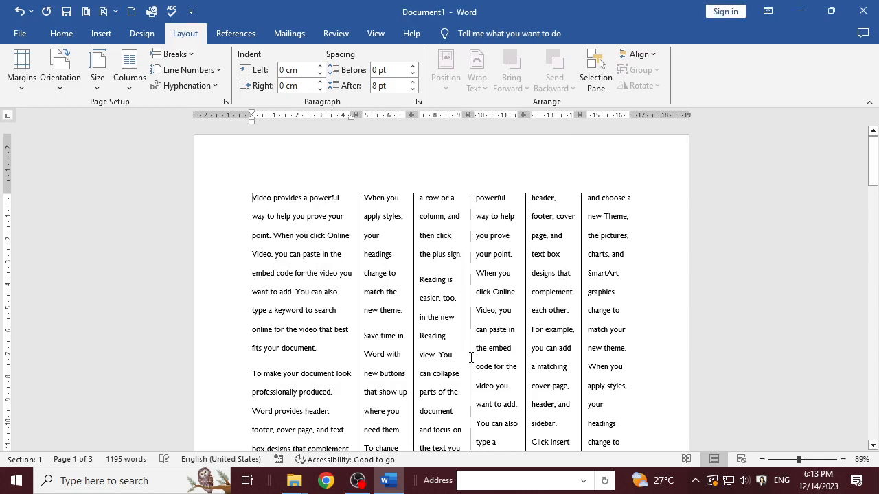
{"action": "left_click", "coordinate": [129, 67]}
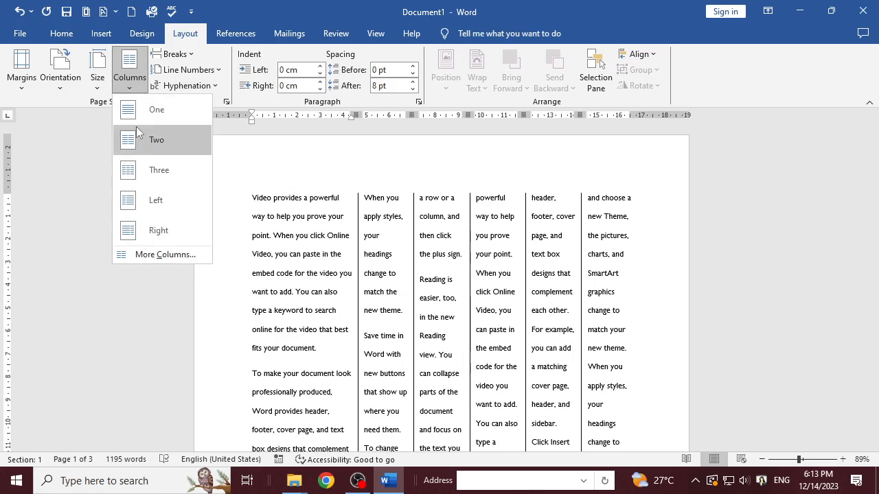
{"action": "left_click", "coordinate": [141, 173]}
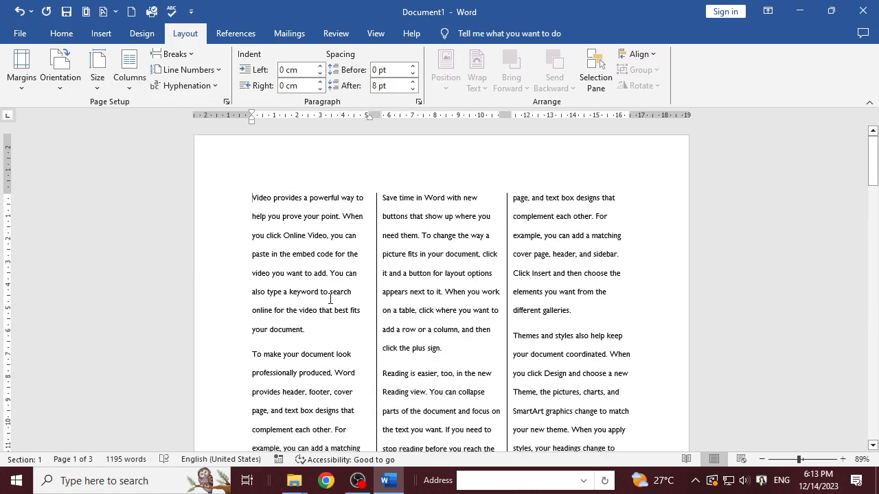
Step: Clear the document and generate new sample text with =rand()
{"action": "key", "text": "ctrl+a"}
{"action": "key", "text": "Delete"}
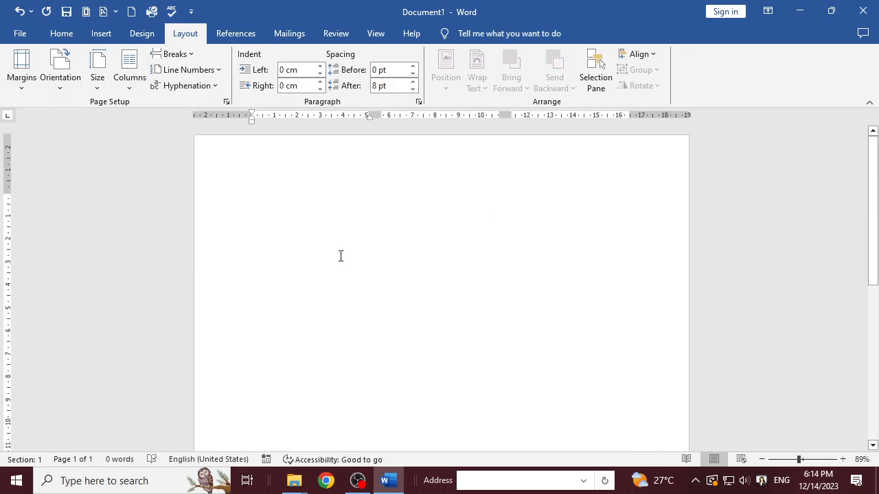
{"action": "type", "text": "=r"}
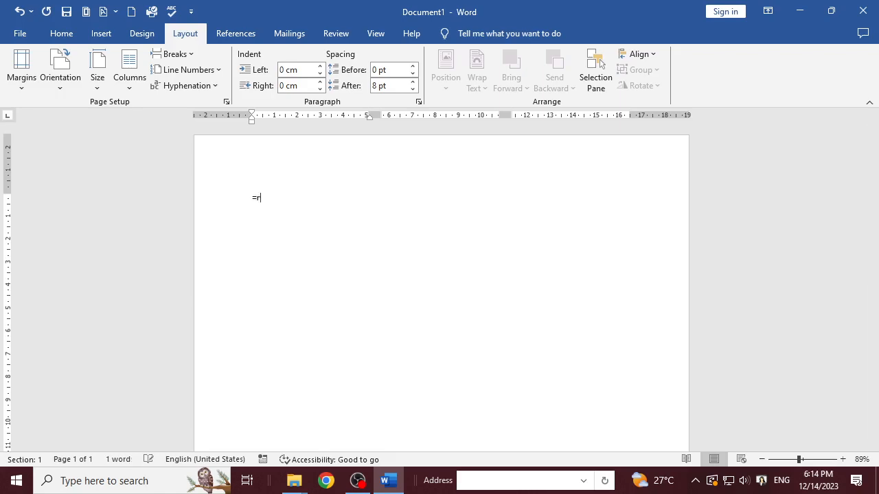
{"action": "type", "text": "and()"}
{"action": "key", "text": "Return"}
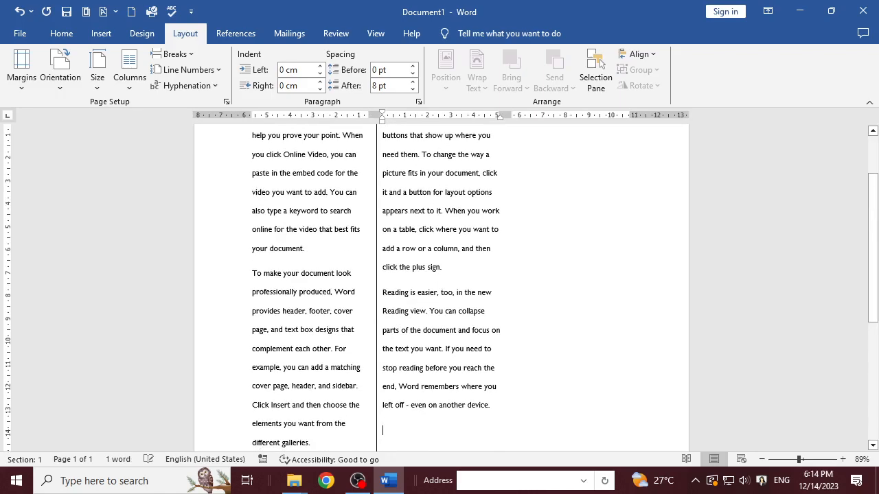
Step: Insert the filler text "ghjghfjhgjgfhj" before the word "buttons" in the second column's first paragraph
{"action": "scroll", "coordinate": [403, 311], "scroll_direction": "down", "scroll_amount": 3}
{"action": "scroll", "coordinate": [403, 311], "scroll_direction": "up", "scroll_amount": 4}
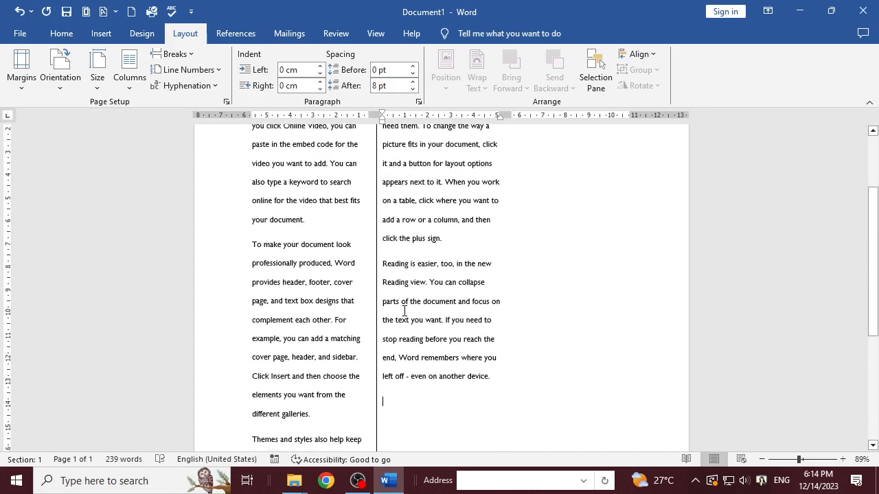
{"action": "scroll", "coordinate": [404, 311], "scroll_direction": "up", "scroll_amount": 1}
{"action": "scroll", "coordinate": [412, 275], "scroll_direction": "down", "scroll_amount": 3}
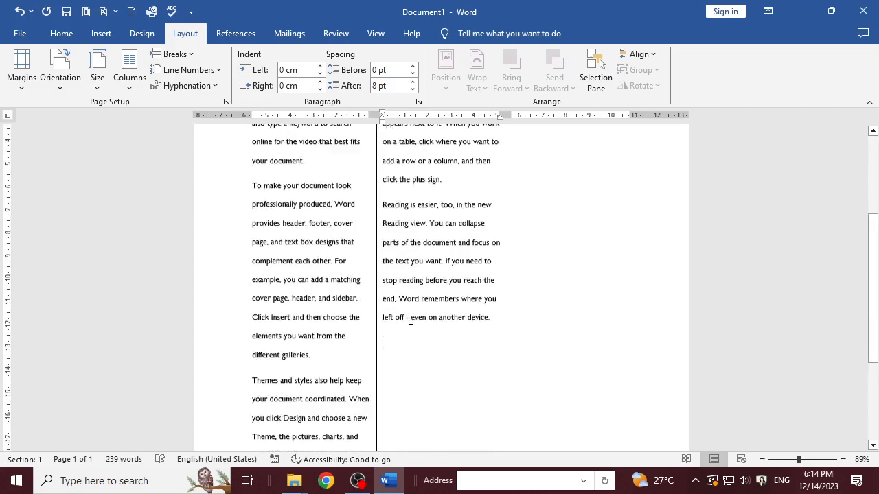
{"action": "scroll", "coordinate": [467, 253], "scroll_direction": "up", "scroll_amount": 3}
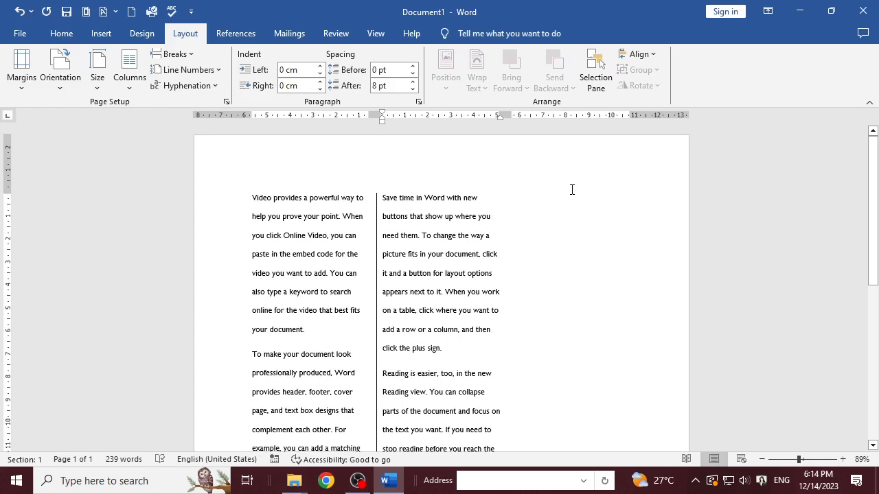
{"action": "type", "text": "ghjghfjhgjgfhj"}
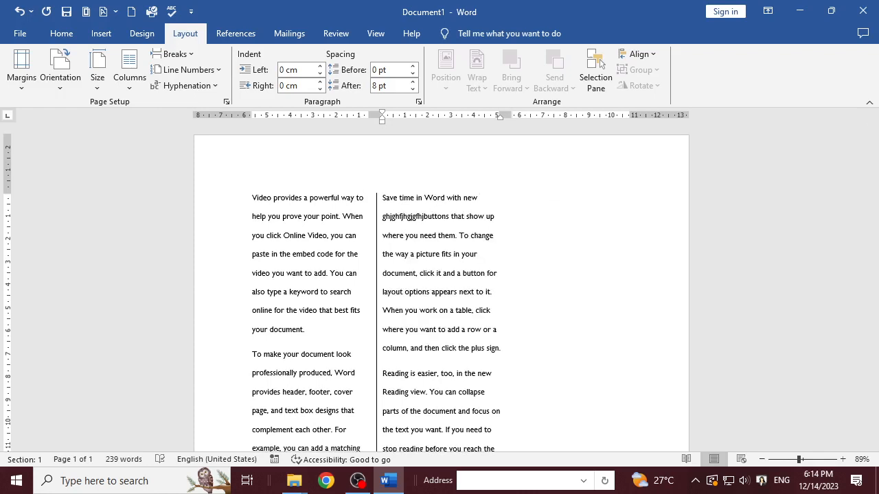
{"action": "scroll", "coordinate": [455, 375], "scroll_direction": "down", "scroll_amount": 3}
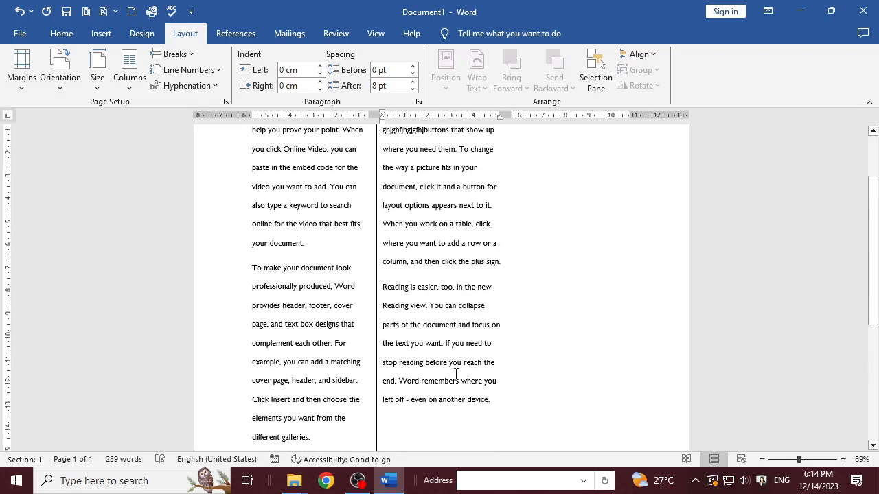
{"action": "scroll", "coordinate": [455, 374], "scroll_direction": "down", "scroll_amount": 5}
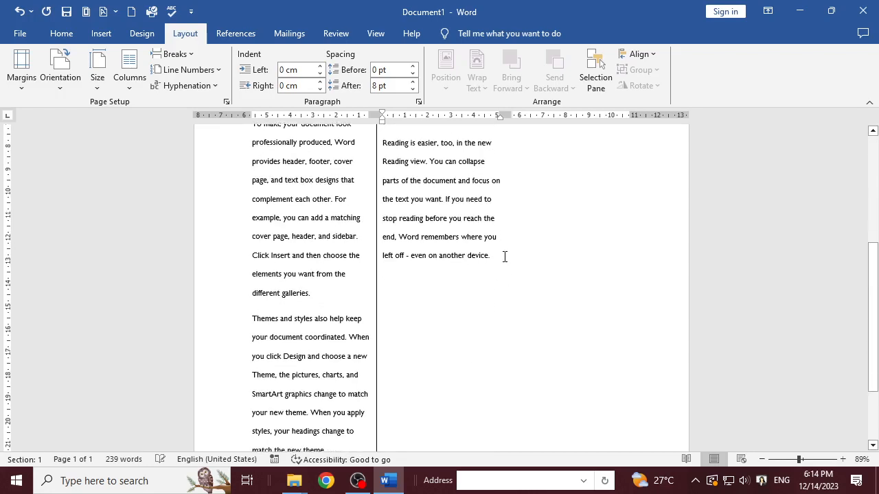
Step: Add three short filler paragraphs, starting with "D:lkfjglkdjfslkg", after the last paragraph of the second column
{"action": "left_click", "coordinate": [504, 256]}
{"action": "key", "text": "Return"}
{"action": "type", "text": "D:lkfjlkdjfslkg"}
{"action": "key", "text": "Return"}
{"action": "type", "text": "lkjslkg"}
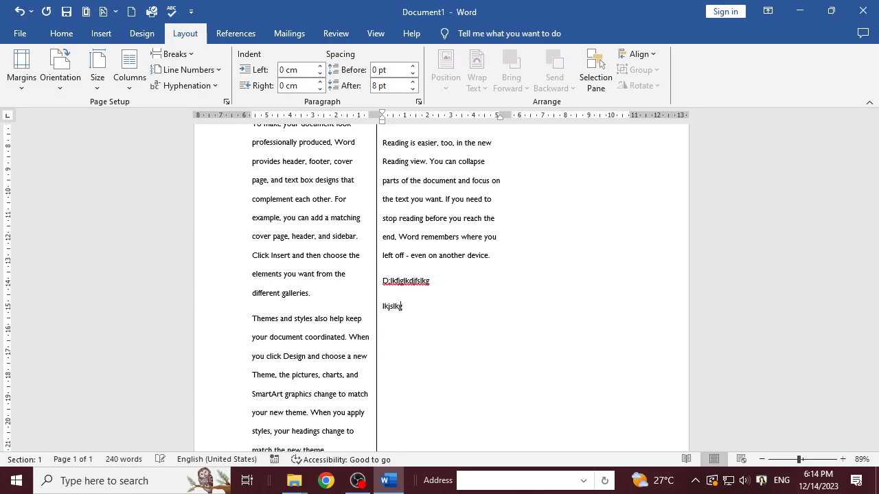
{"action": "type", "text": "jlkdjfglk"}
{"action": "key", "text": "Return"}
{"action": "type", "text": "lkjlk"}
Step: Insert blank paragraphs until the cursor moves into the third column, and enter filler text there
{"action": "key", "text": "Return"}
{"action": "key", "text": "Return"}
{"action": "key", "text": "Return"}
{"action": "key", "text": "Return"}
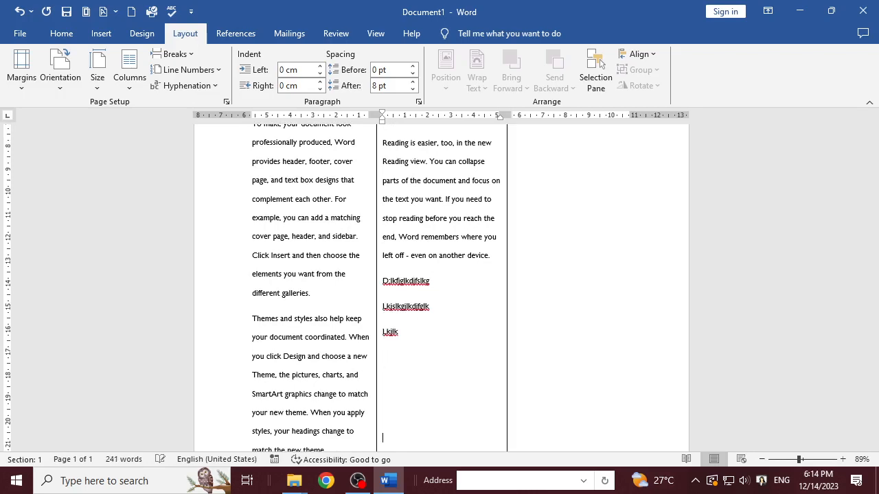
{"action": "key", "text": "Return"}
{"action": "key", "text": "Return"}
{"action": "type", "text": "dkfjglkjdflkgjlkdjfsgl"}
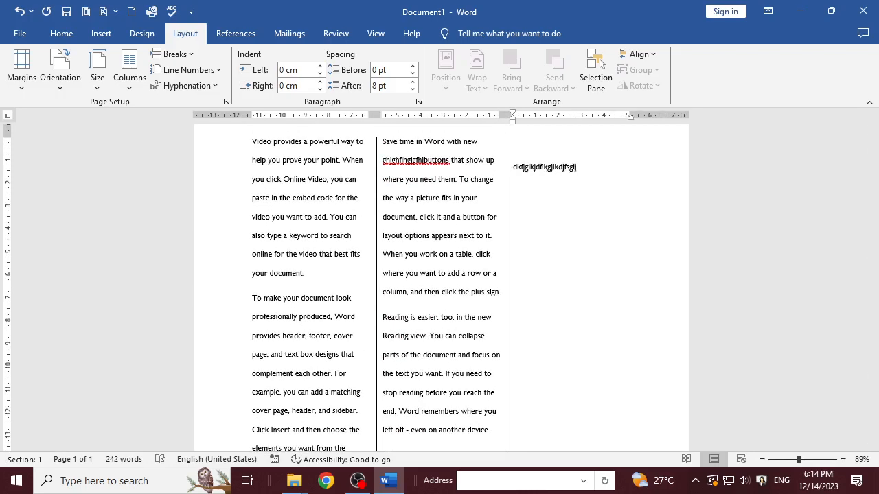
{"action": "type", "text": "jldskfjglkjdlfkjgldjsflkgjdlkjglkjdlfsjgldjlgljd"}
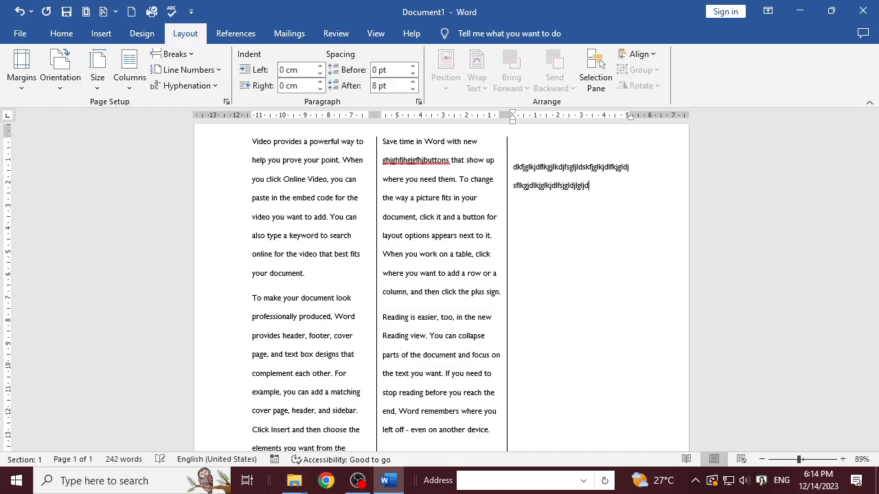
Step: Undo all the filler text and blank paragraphs added to the sample text
{"action": "key", "text": "ctrl+a"}
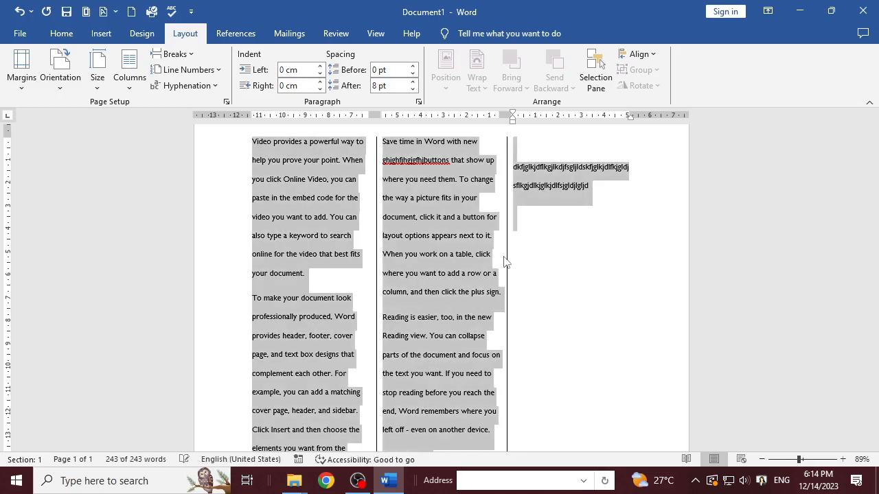
{"action": "key", "text": "ctrl+z"}
{"action": "key", "text": "ctrl+z"}
{"action": "key", "text": "ctrl+z"}
{"action": "key", "text": "ctrl+z"}
{"action": "key", "text": "ctrl+z"}
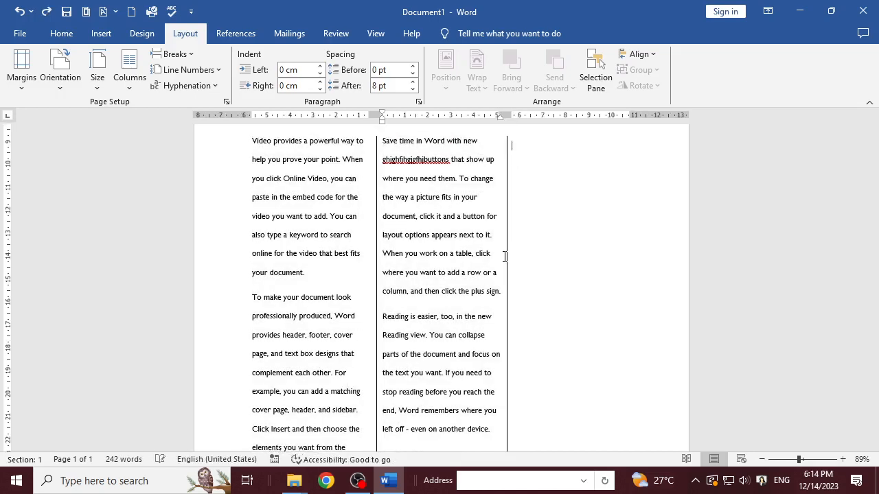
{"action": "key", "text": "ctrl+z"}
{"action": "key", "text": "ctrl+z"}
{"action": "key", "text": "ctrl+z"}
{"action": "key", "text": "ctrl+z"}
{"action": "key", "text": "ctrl+z"}
{"action": "key", "text": "ctrl+z"}
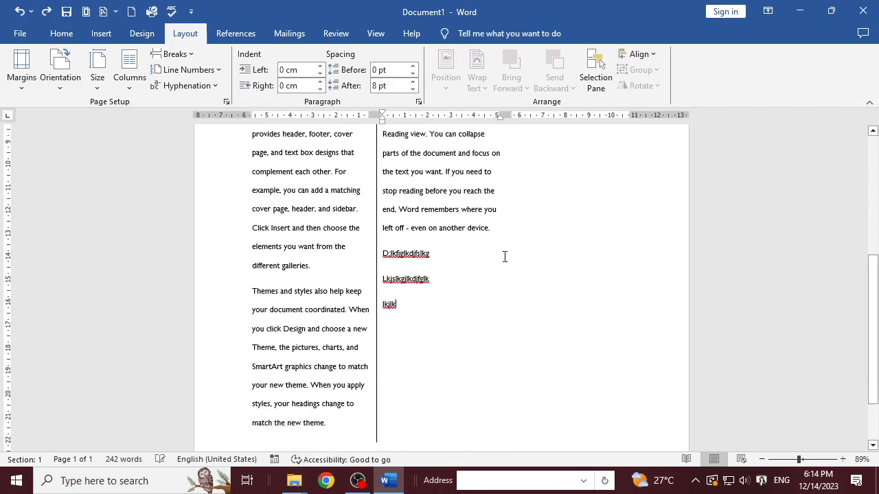
{"action": "key", "text": "ctrl+z"}
{"action": "key", "text": "ctrl+z"}
{"action": "key", "text": "ctrl+z"}
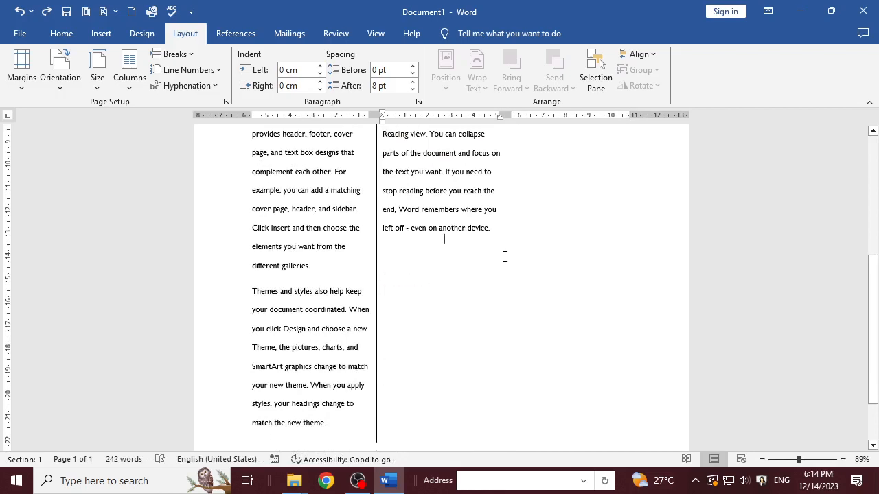
{"action": "scroll", "coordinate": [505, 256], "scroll_direction": "up", "scroll_amount": 2}
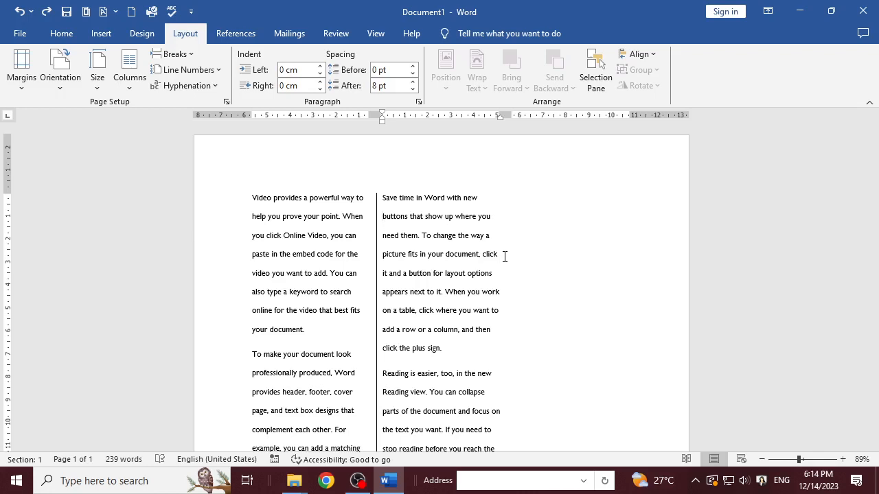
Step: Insert a column break after the second column's last paragraph and enter random filler text in the third column
{"action": "scroll", "coordinate": [504, 256], "scroll_direction": "down", "scroll_amount": 3}
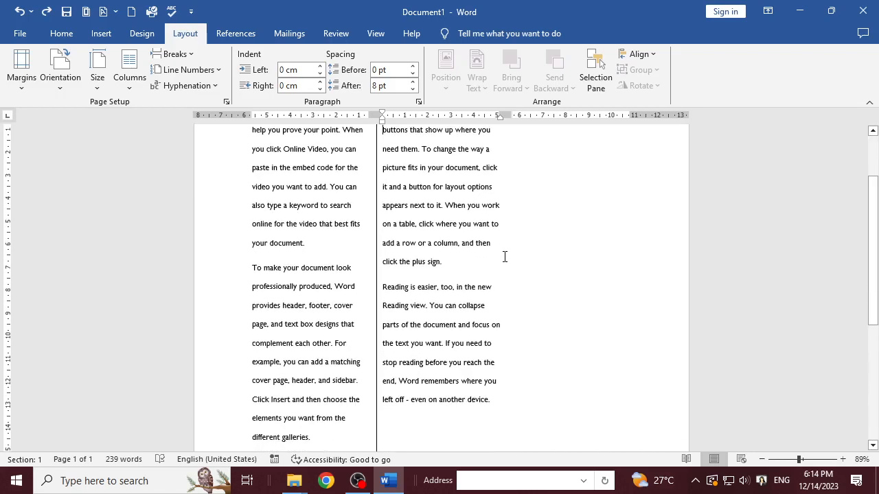
{"action": "scroll", "coordinate": [483, 265], "scroll_direction": "down", "scroll_amount": 2}
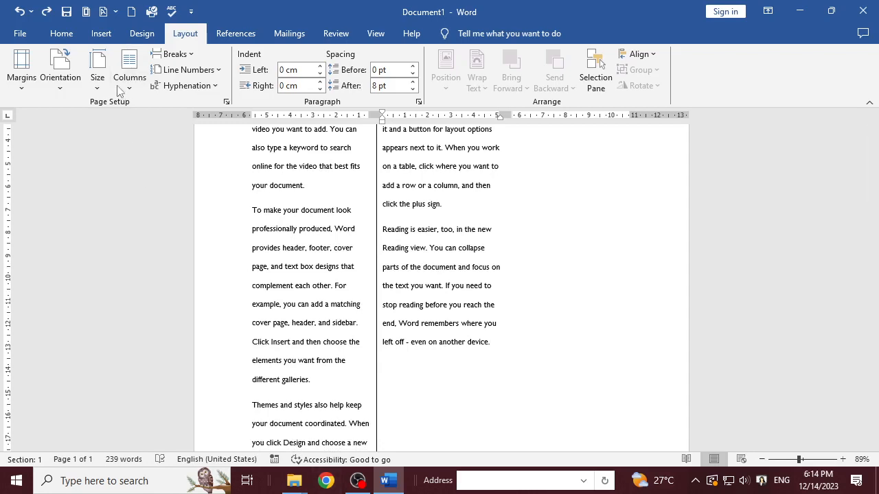
{"action": "left_click", "coordinate": [193, 56]}
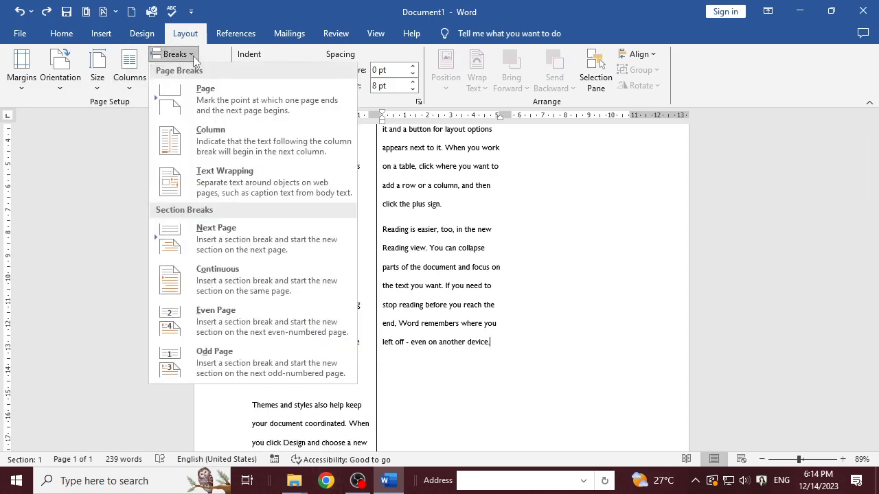
{"action": "left_click", "coordinate": [211, 137]}
{"action": "scroll", "coordinate": [363, 169], "scroll_direction": "up", "scroll_amount": 3}
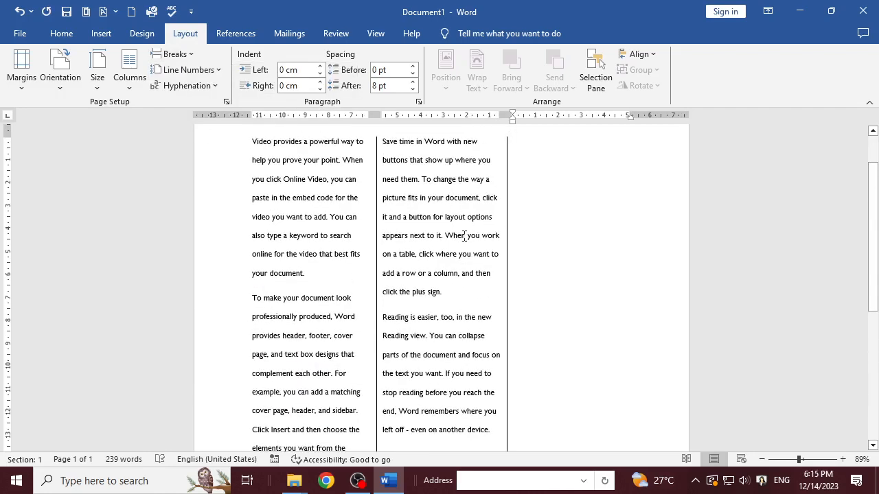
{"action": "type", "text": "ksdjfhgkjdfhgkjlhdkjshfgkj"}
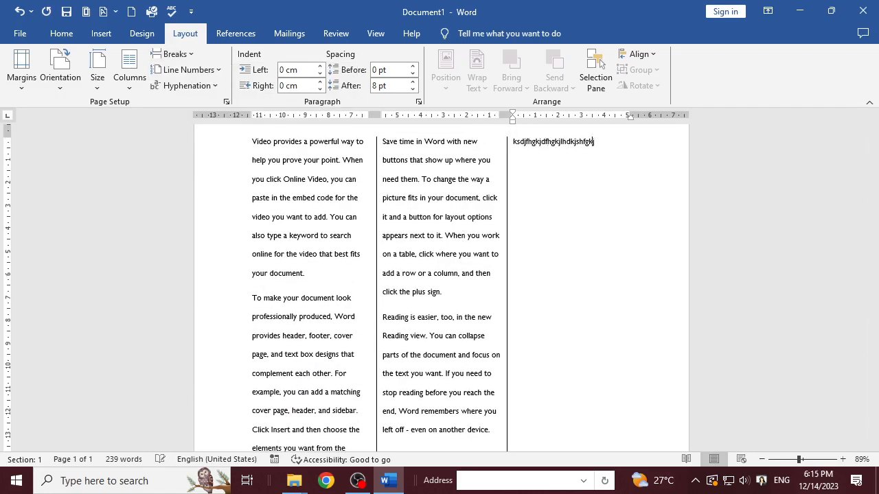
{"action": "type", "text": "hdskjhgkjdshlkjfhgkjdshflkgjhkdsjhgfkjhdskj"}
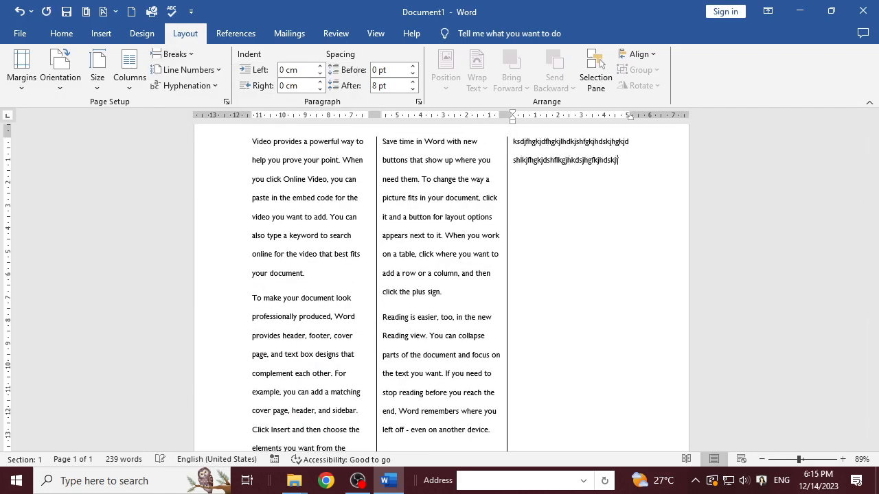
{"action": "type", "text": "fhgkjhdsfkjhgkjhdskjgfhkjd"}
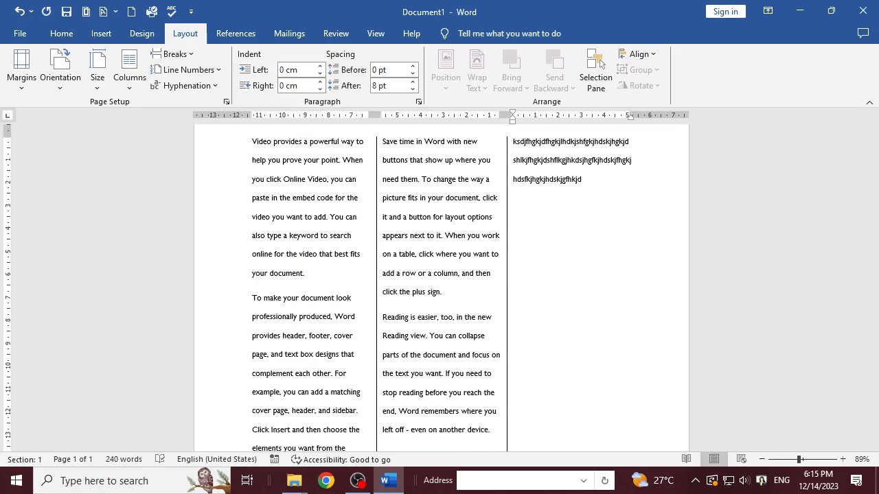
Step: Insert a column break before the "Reading is easier" paragraph and check the resulting columns
{"action": "scroll", "coordinate": [446, 309], "scroll_direction": "down", "scroll_amount": 3}
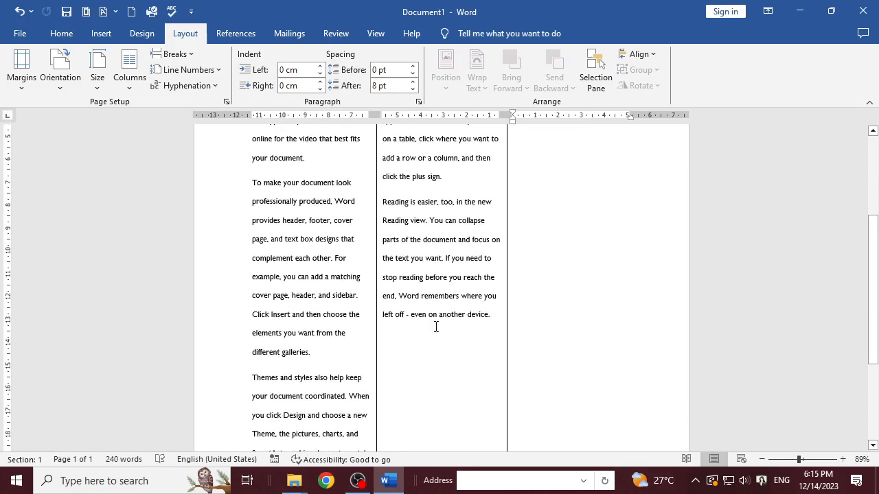
{"action": "left_click", "coordinate": [383, 203]}
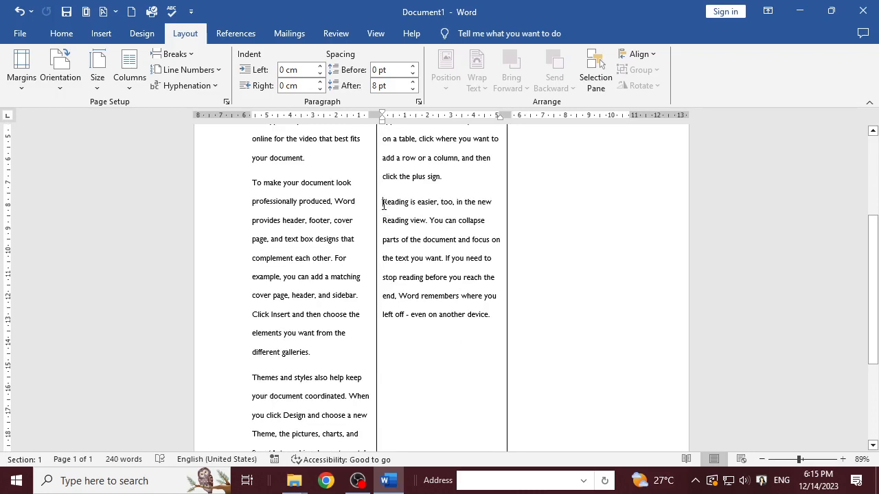
{"action": "left_click", "coordinate": [173, 54]}
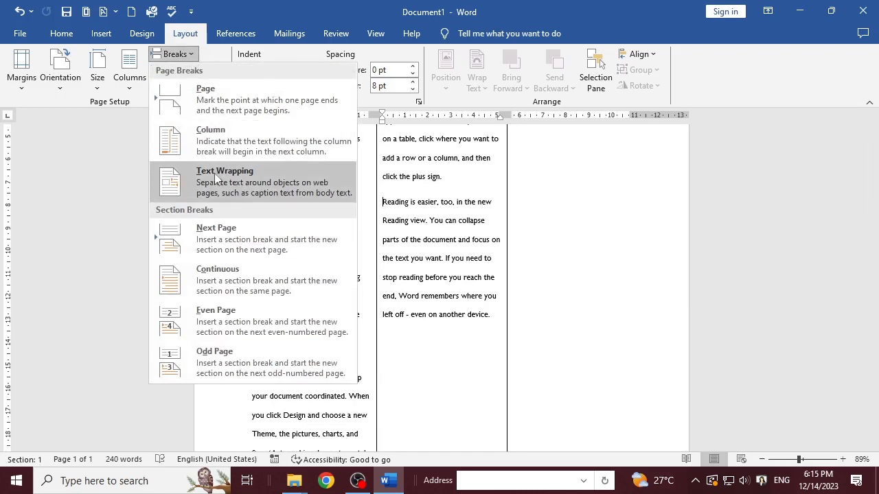
{"action": "left_click", "coordinate": [215, 178]}
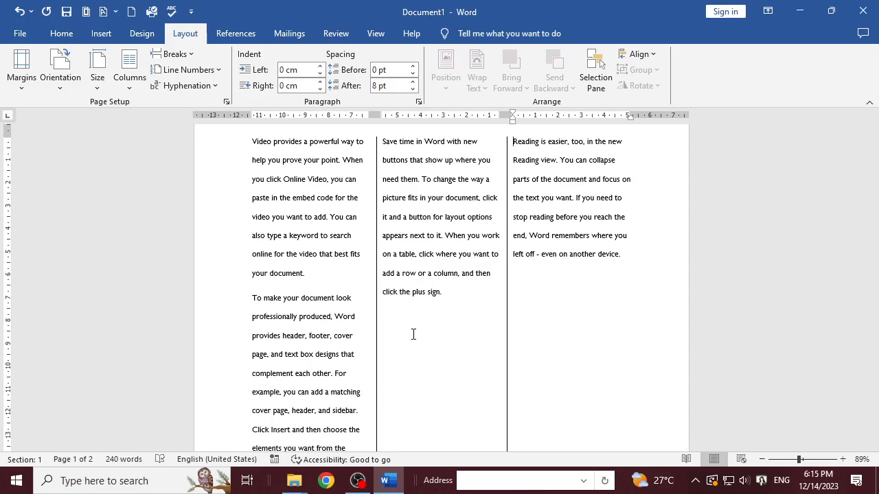
{"action": "scroll", "coordinate": [413, 335], "scroll_direction": "down", "scroll_amount": 6}
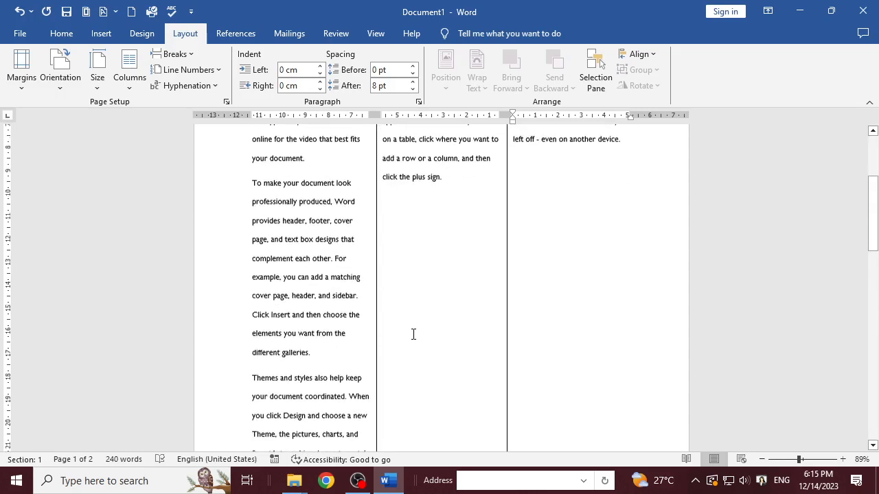
{"action": "scroll", "coordinate": [413, 334], "scroll_direction": "up", "scroll_amount": 7}
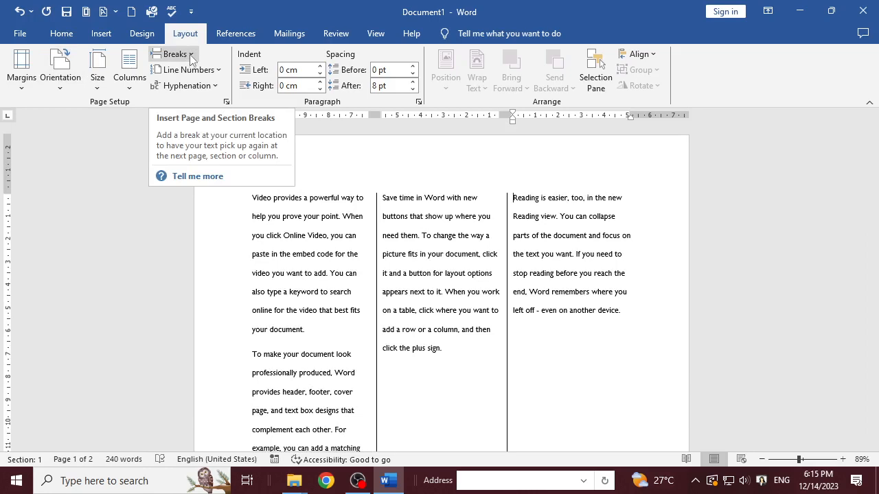
Step: Review the available section break types, and delete all text from the document
{"action": "left_click", "coordinate": [191, 55]}
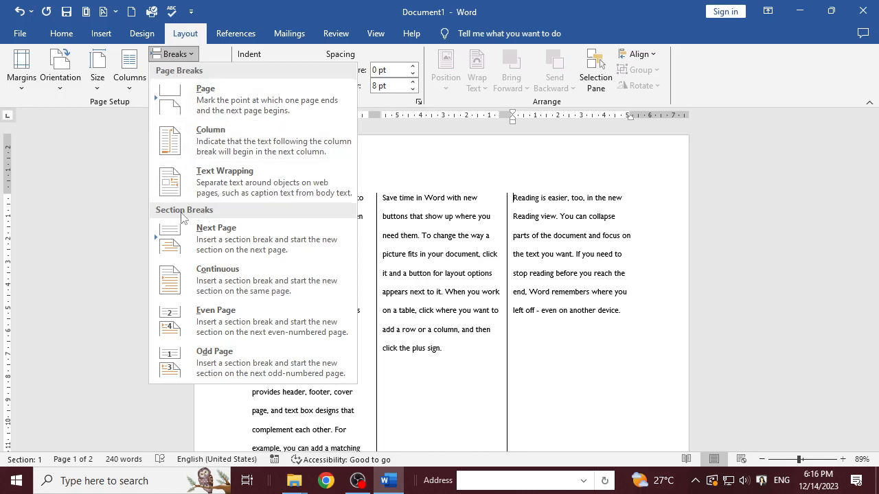
{"action": "left_click", "coordinate": [427, 214]}
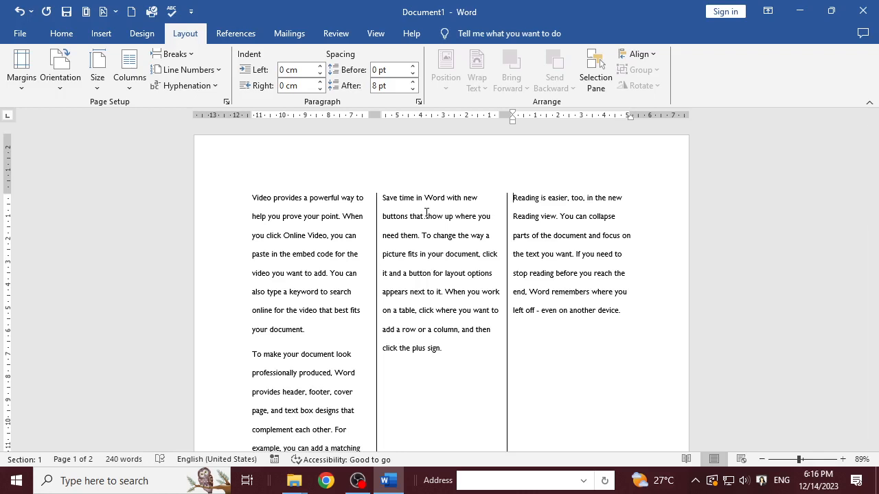
{"action": "key", "text": "ctrl+a"}
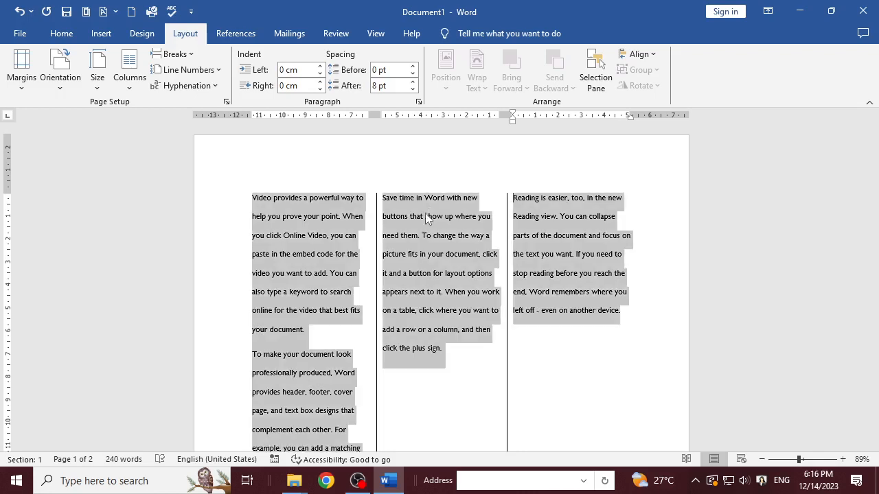
{"action": "key", "text": "Delete"}
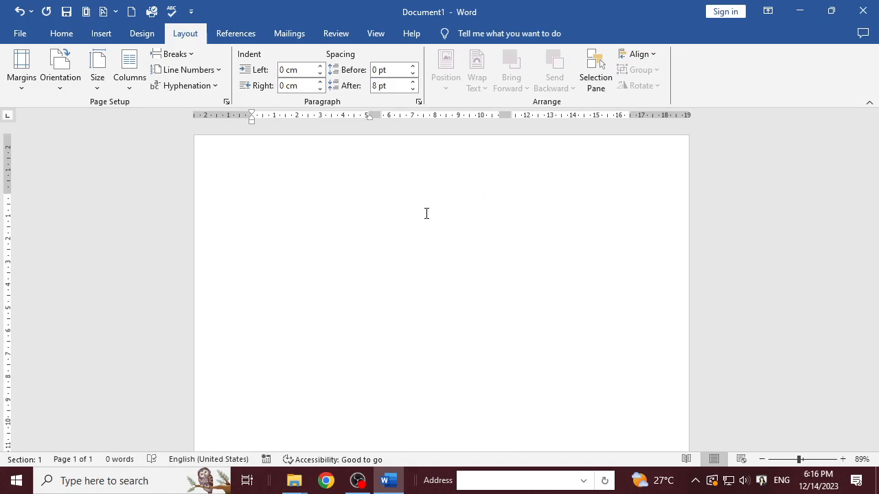
Step: Generate 100 paragraphs of sample text with =rand(100) and look through the resulting pages
{"action": "type", "text": "=ran"}
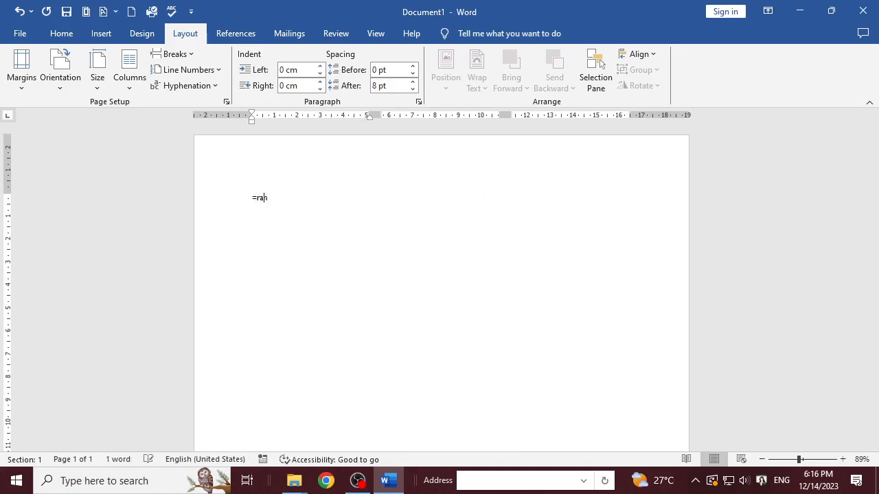
{"action": "type", "text": "d(100)"}
{"action": "key", "text": "Return"}
{"action": "scroll", "coordinate": [426, 214], "scroll_direction": "up", "scroll_amount": 10}
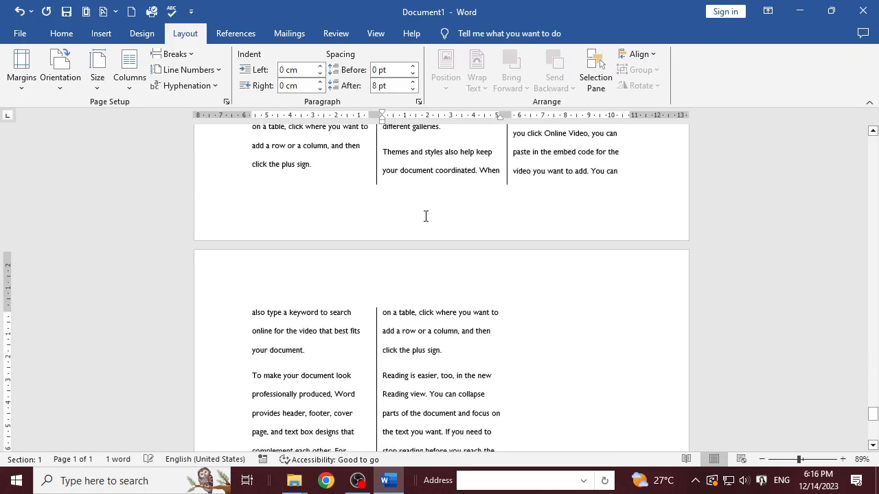
{"action": "scroll", "coordinate": [426, 217], "scroll_direction": "down", "scroll_amount": 2}
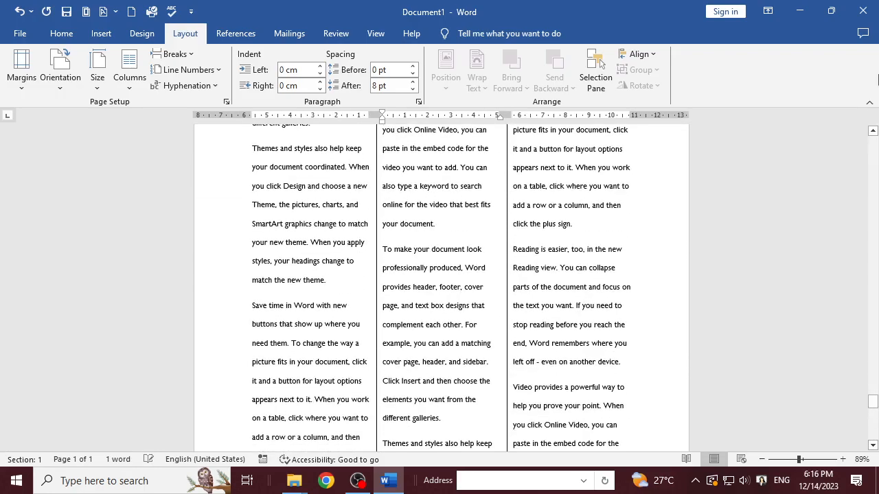
{"action": "left_click_drag", "start_coordinate": [873, 398], "coordinate": [874, 444]}
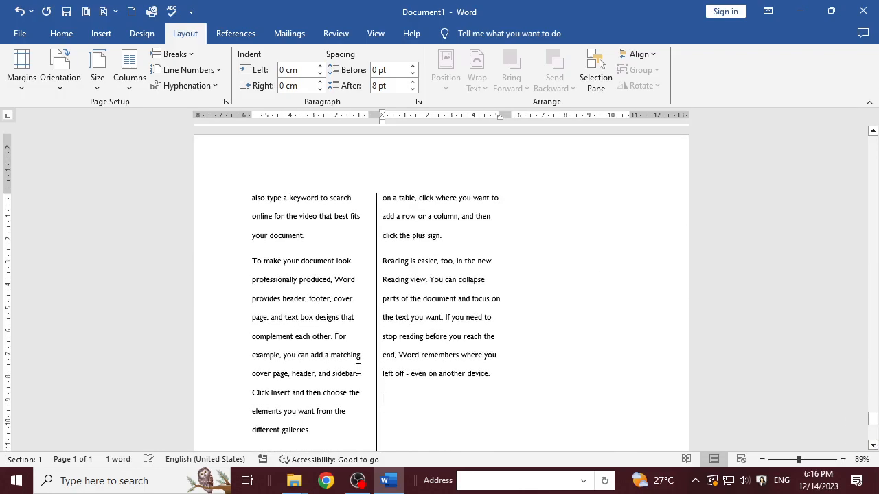
{"action": "scroll", "coordinate": [387, 366], "scroll_direction": "up", "scroll_amount": 3}
{"action": "scroll", "coordinate": [453, 369], "scroll_direction": "up", "scroll_amount": 8}
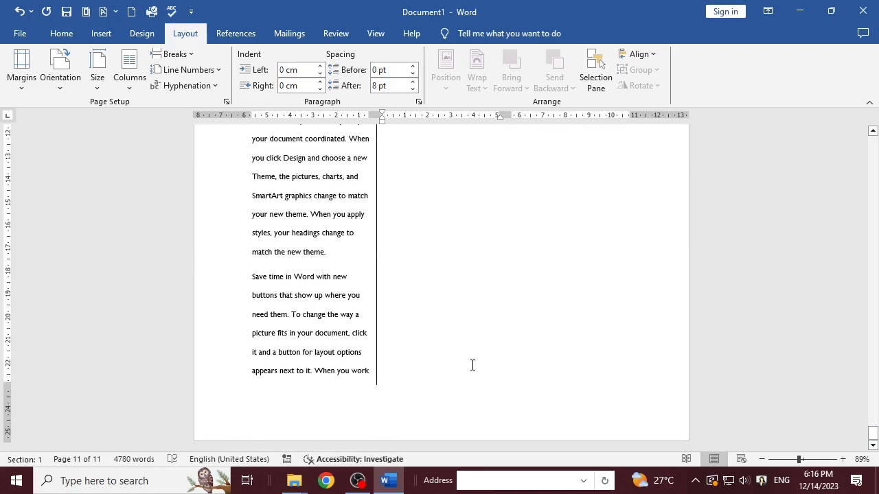
{"action": "scroll", "coordinate": [472, 366], "scroll_direction": "up", "scroll_amount": 3}
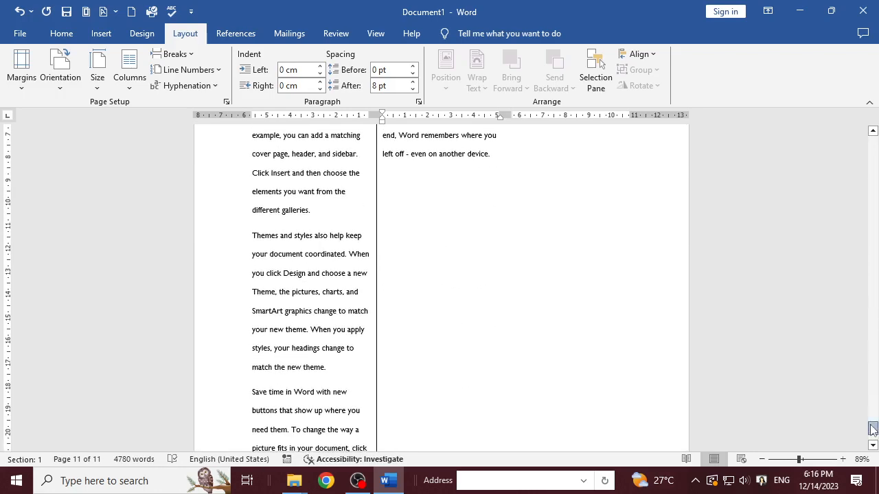
{"action": "left_click_drag", "start_coordinate": [872, 432], "coordinate": [876, 132]}
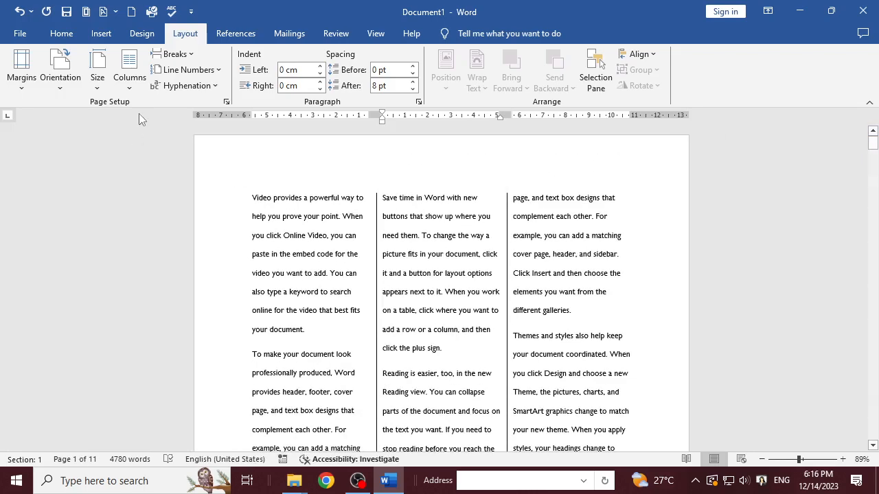
Step: Change the document's three-column layout to a single column and check the text flow
{"action": "left_click", "coordinate": [275, 216]}
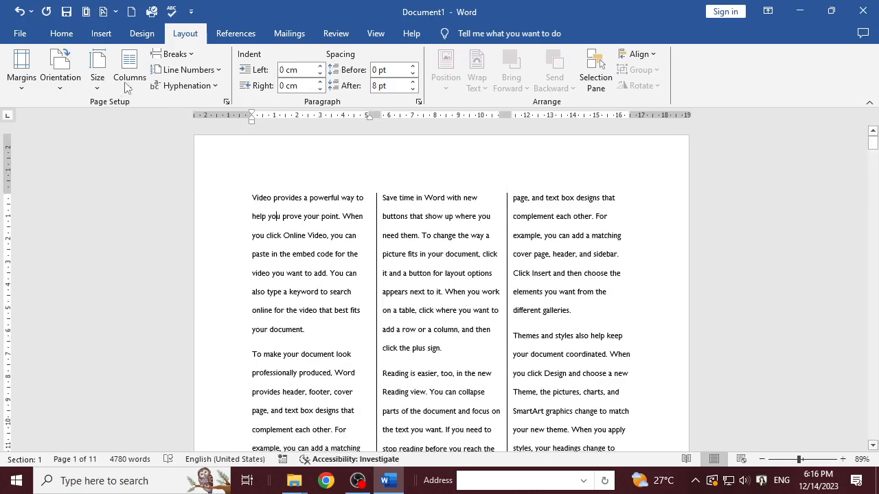
{"action": "left_click", "coordinate": [129, 81]}
{"action": "left_click", "coordinate": [145, 110]}
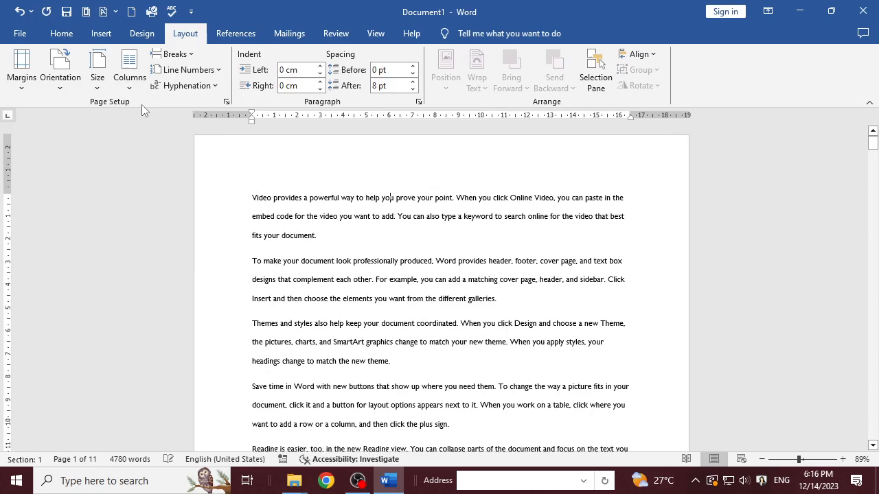
{"action": "left_click", "coordinate": [322, 245]}
{"action": "scroll", "coordinate": [322, 245], "scroll_direction": "down", "scroll_amount": 3}
{"action": "scroll", "coordinate": [322, 245], "scroll_direction": "up", "scroll_amount": 3}
Step: Review the available break types and the "Themes and styles" and "Save time in Word" paragraphs
{"action": "left_click", "coordinate": [191, 57]}
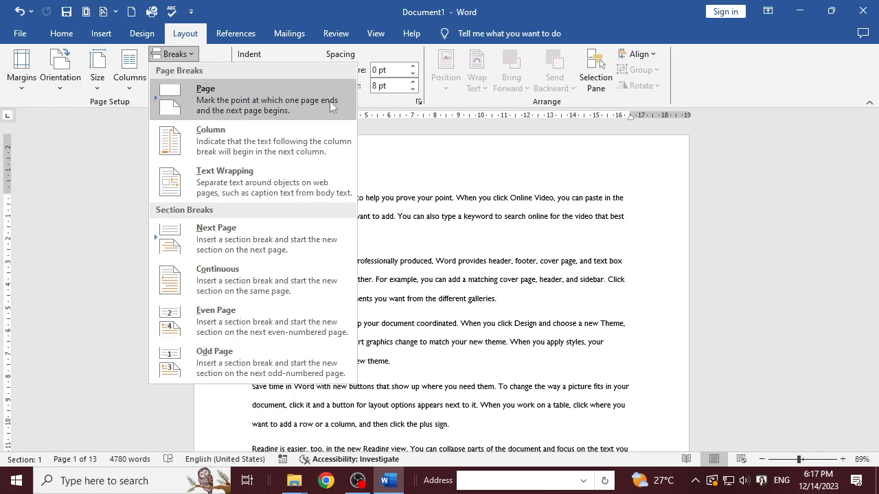
{"action": "left_click", "coordinate": [427, 224]}
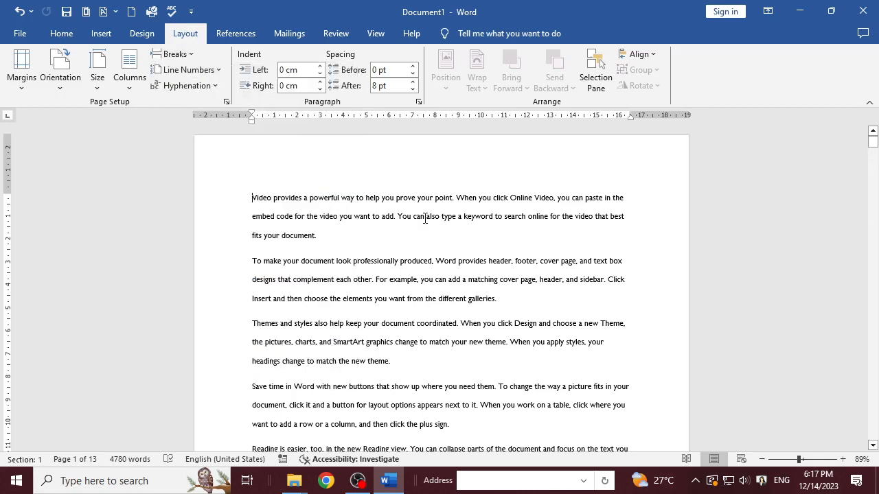
{"action": "left_click", "coordinate": [255, 331]}
{"action": "left_click_drag", "start_coordinate": [252, 323], "coordinate": [459, 428]}
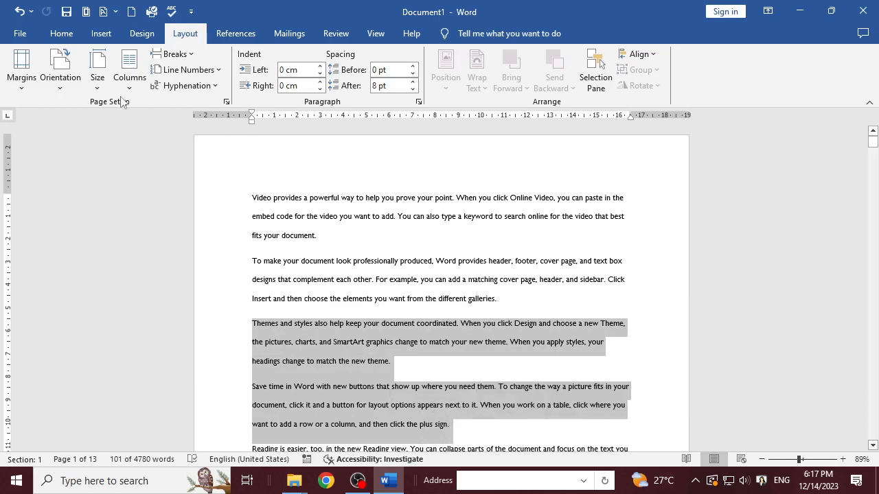
{"action": "left_click", "coordinate": [187, 55]}
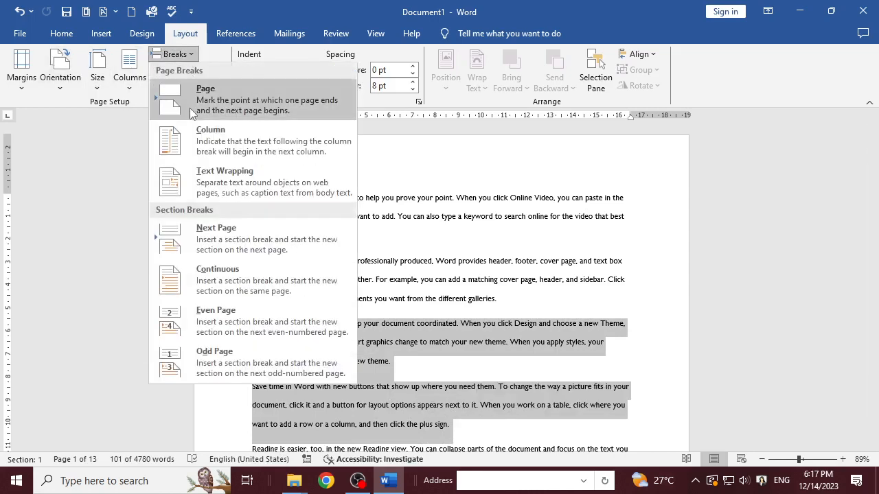
{"action": "key", "text": "Escape"}
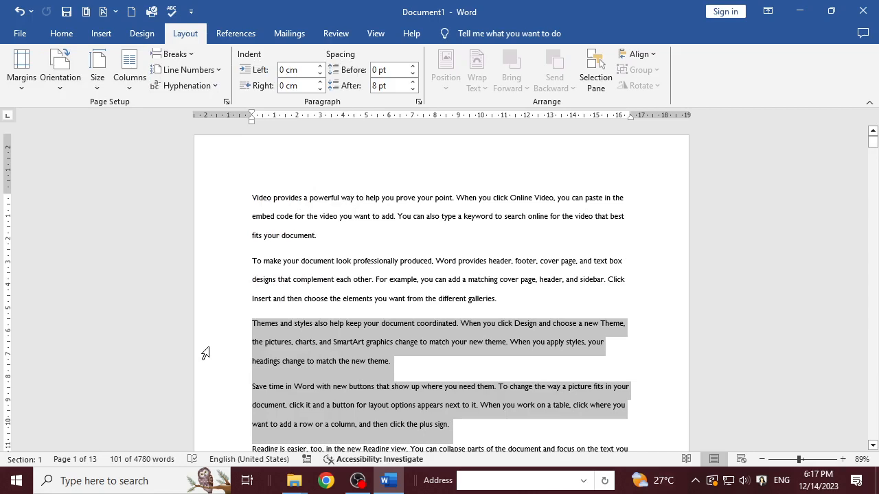
Step: Insert a page break before the "Themes and styles" paragraph, and undo it after checking the pages
{"action": "left_click", "coordinate": [254, 326]}
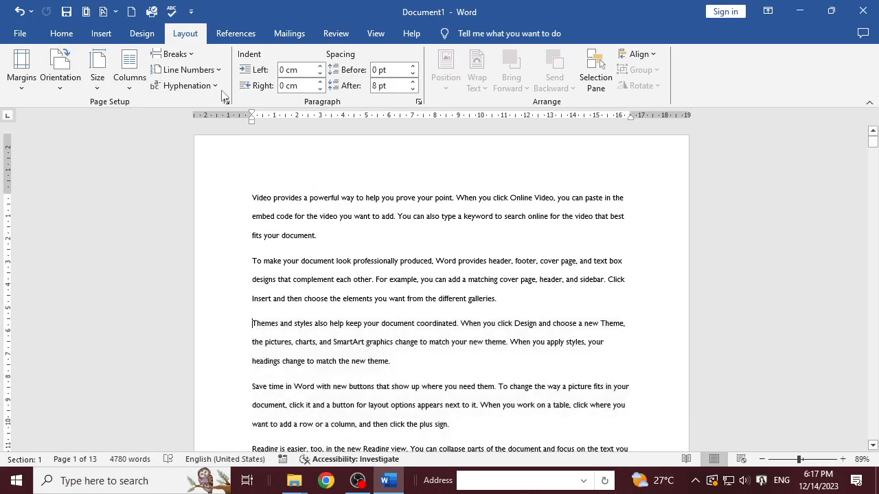
{"action": "left_click", "coordinate": [192, 56]}
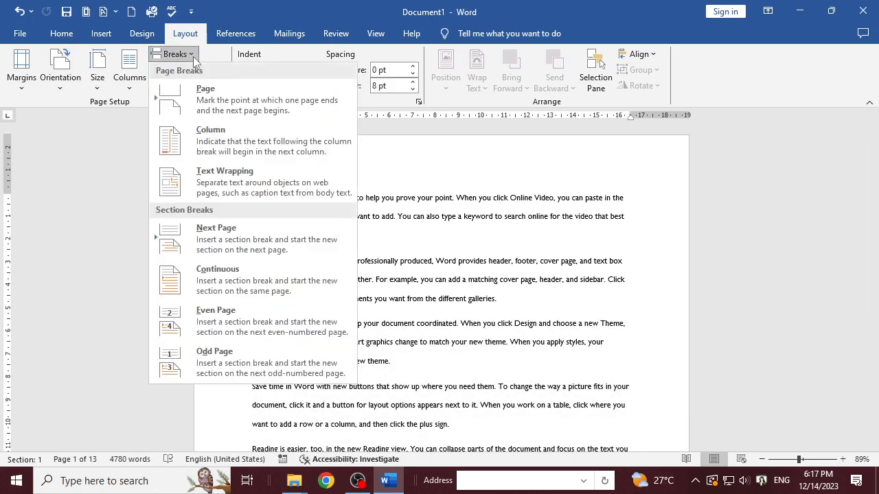
{"action": "left_click", "coordinate": [221, 118]}
{"action": "scroll", "coordinate": [298, 307], "scroll_direction": "up", "scroll_amount": 3}
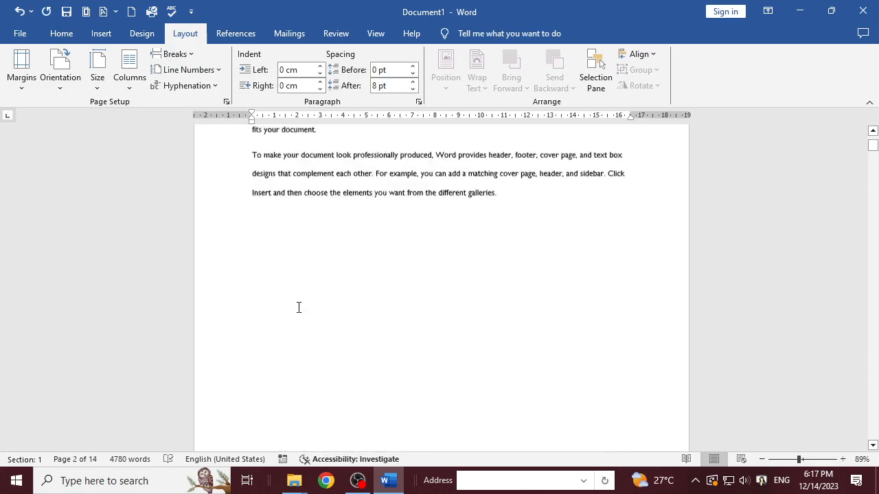
{"action": "scroll", "coordinate": [298, 307], "scroll_direction": "up", "scroll_amount": 3}
{"action": "scroll", "coordinate": [299, 307], "scroll_direction": "down", "scroll_amount": 10}
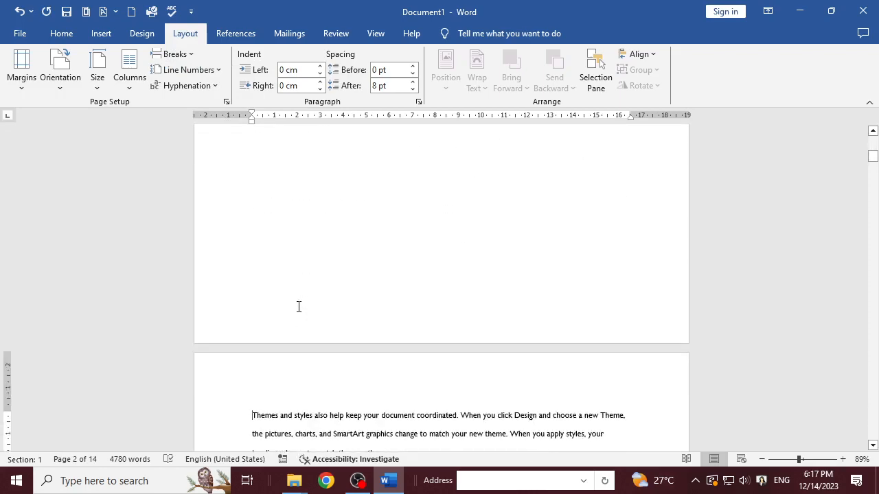
{"action": "scroll", "coordinate": [299, 307], "scroll_direction": "up", "scroll_amount": 10}
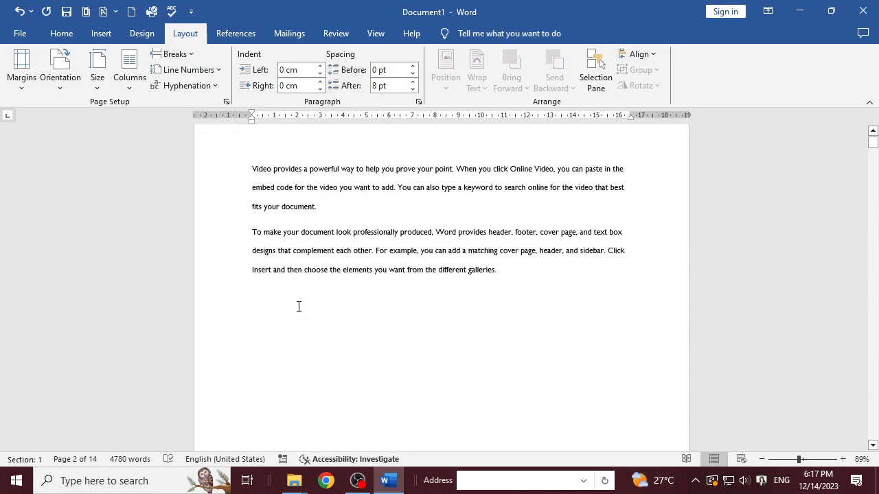
{"action": "left_click", "coordinate": [299, 307]}
{"action": "key", "text": "Delete"}
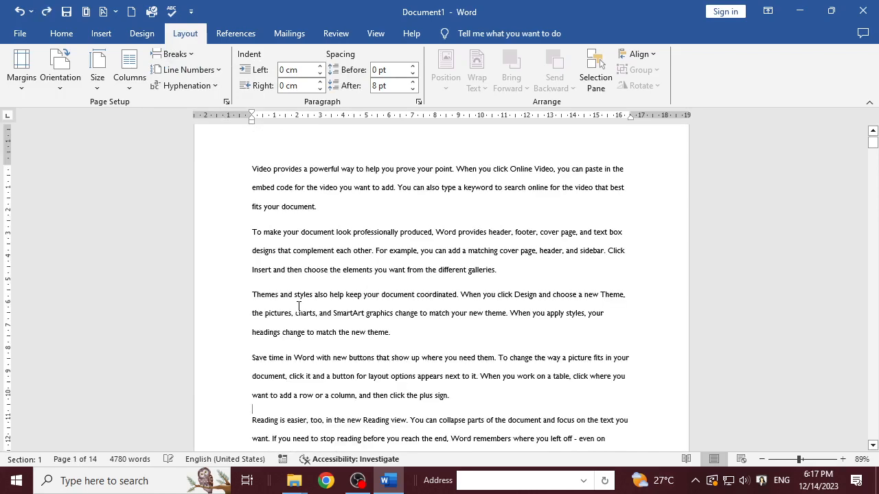
Step: Split the first paragraph into two paragraphs before the sentence "You can also type a keyword"
{"action": "left_click", "coordinate": [187, 55]}
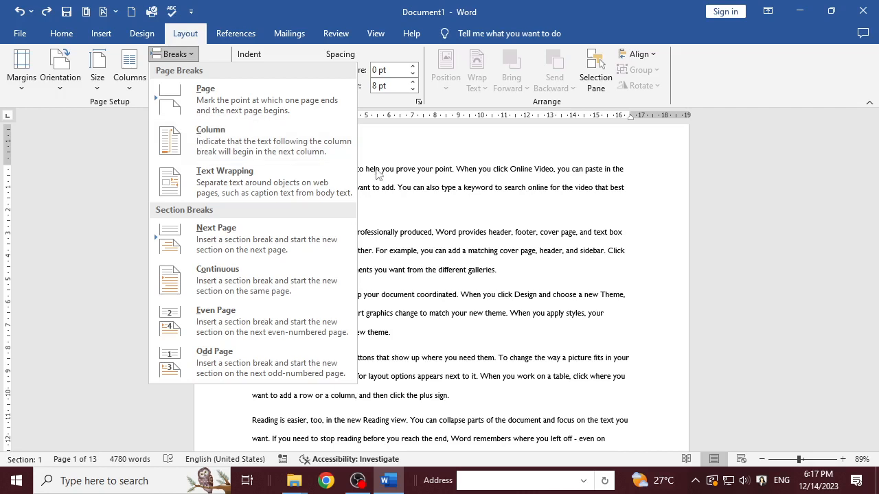
{"action": "left_click", "coordinate": [402, 180]}
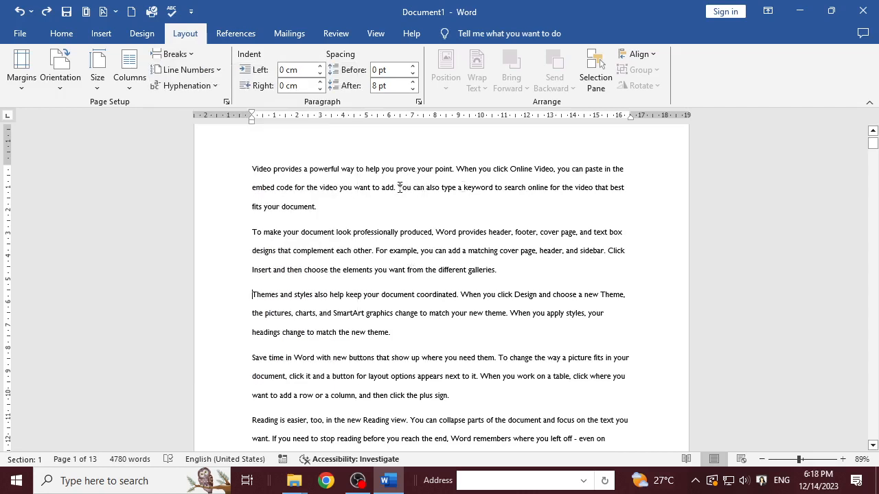
{"action": "left_click_drag", "start_coordinate": [398, 187], "coordinate": [436, 206]}
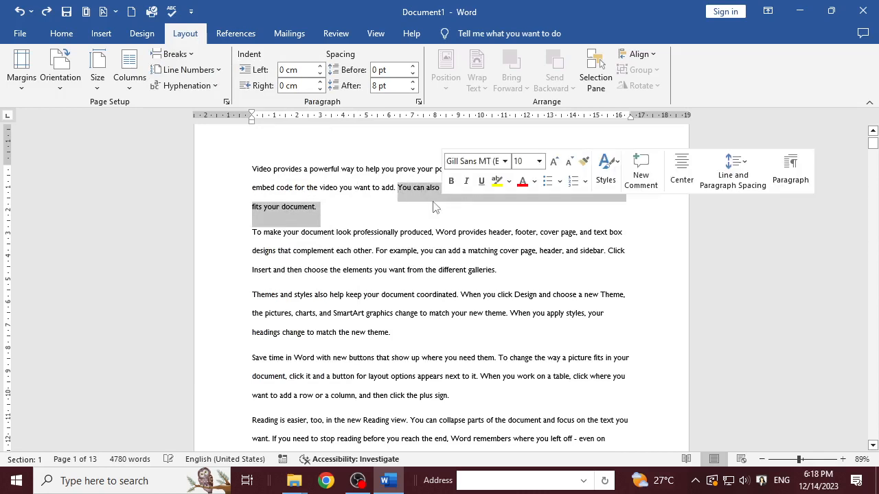
{"action": "left_click", "coordinate": [400, 191]}
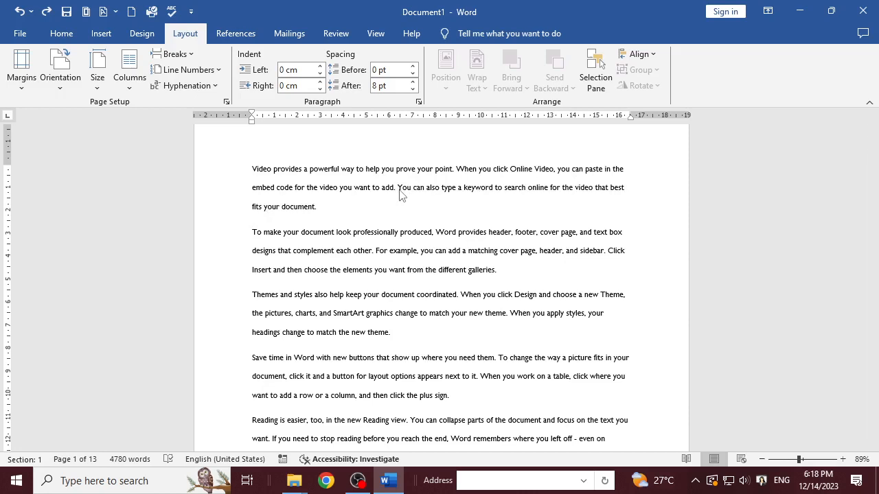
{"action": "key", "text": "Return"}
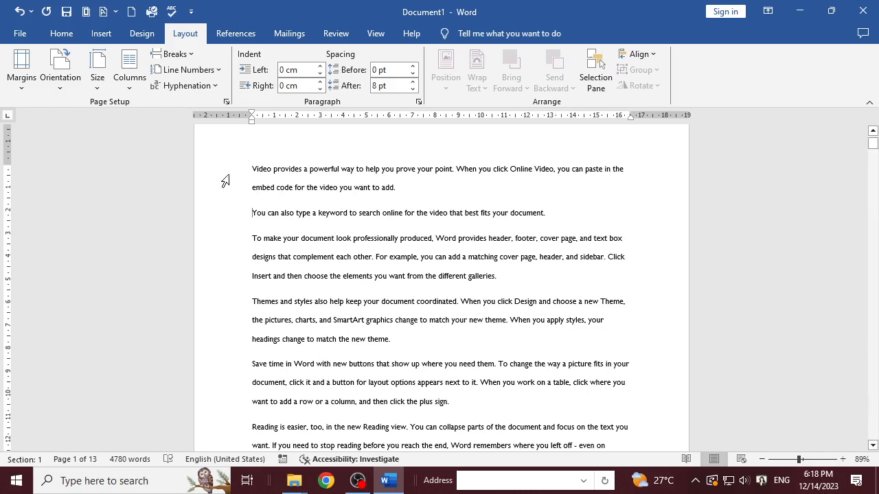
Step: Show the formatting marks and examine the paragraph marks at the ends of the first two paragraphs
{"action": "left_click", "coordinate": [62, 33]}
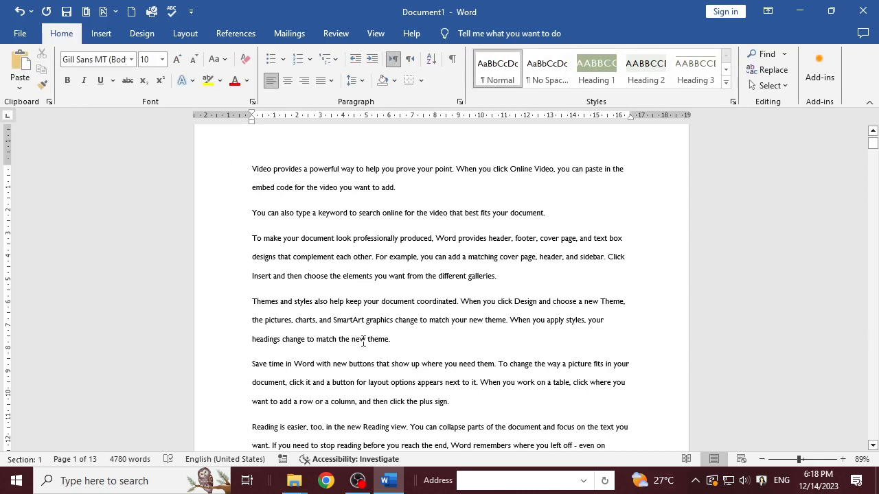
{"action": "left_click", "coordinate": [451, 63]}
{"action": "left_click_drag", "start_coordinate": [398, 188], "coordinate": [381, 184]}
{"action": "left_click", "coordinate": [550, 215]}
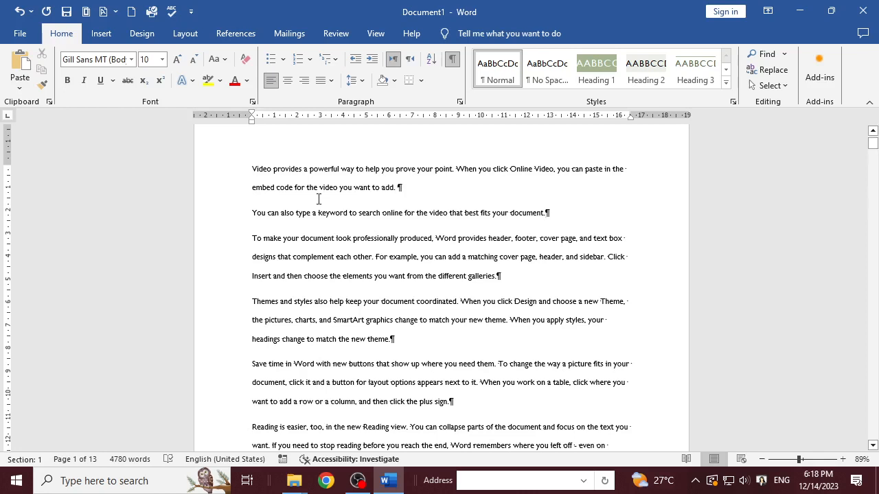
Step: Rejoin the first two paragraphs and insert a text wrapping break before "You can also type a keyword"
{"action": "left_click", "coordinate": [252, 220]}
{"action": "key", "text": "BackSpace"}
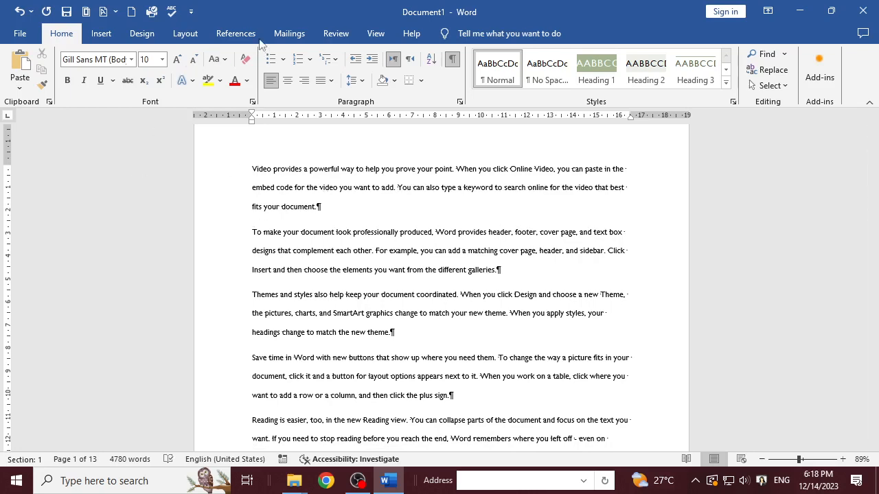
{"action": "left_click", "coordinate": [181, 34]}
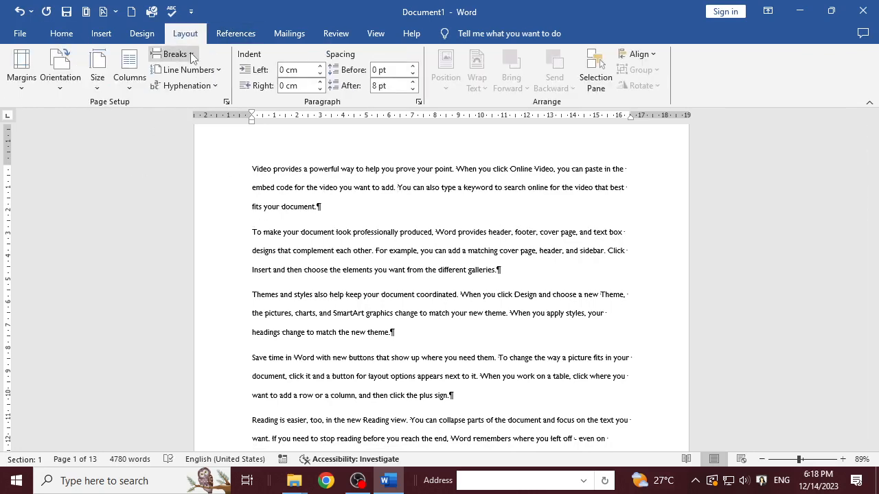
{"action": "left_click", "coordinate": [192, 55]}
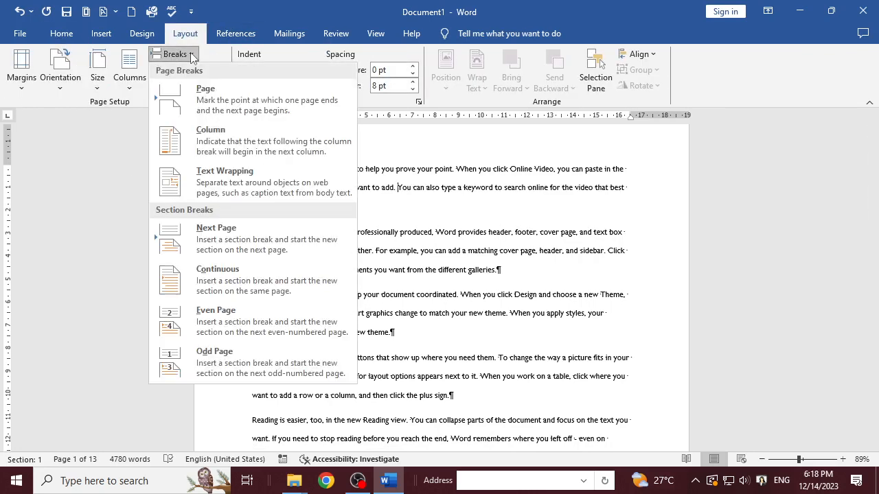
{"action": "left_click", "coordinate": [224, 176]}
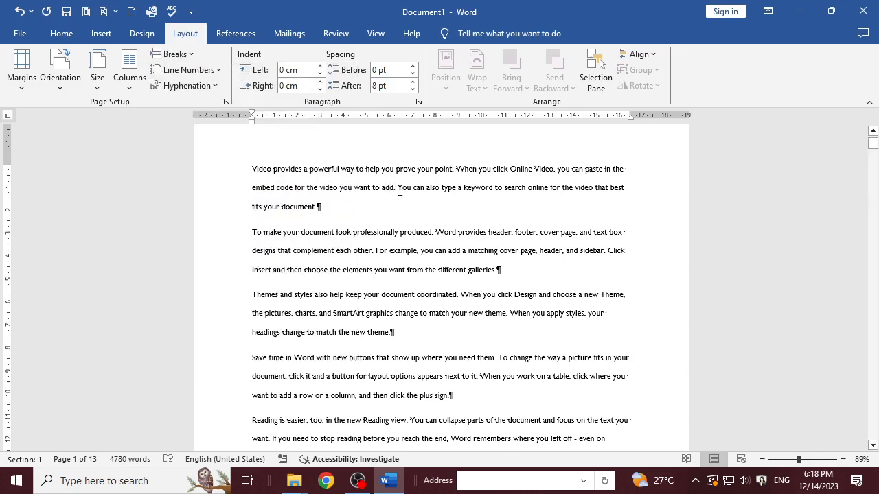
{"action": "left_click", "coordinate": [191, 54]}
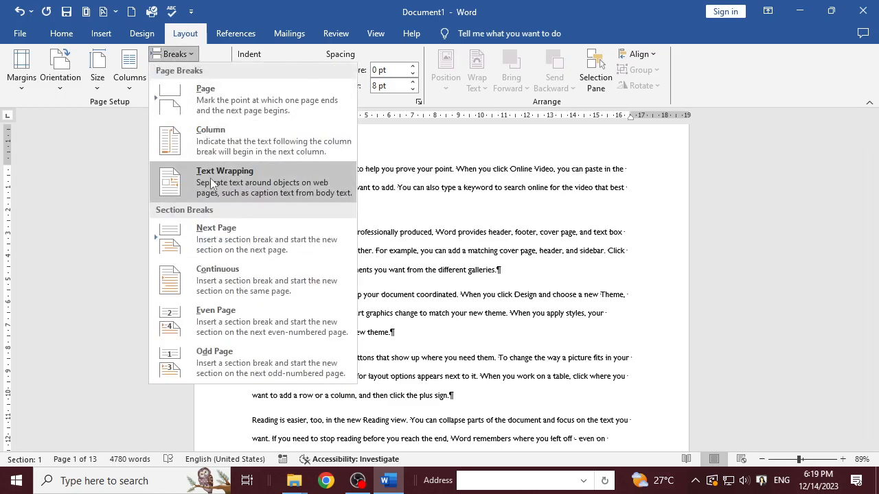
{"action": "left_click", "coordinate": [210, 182]}
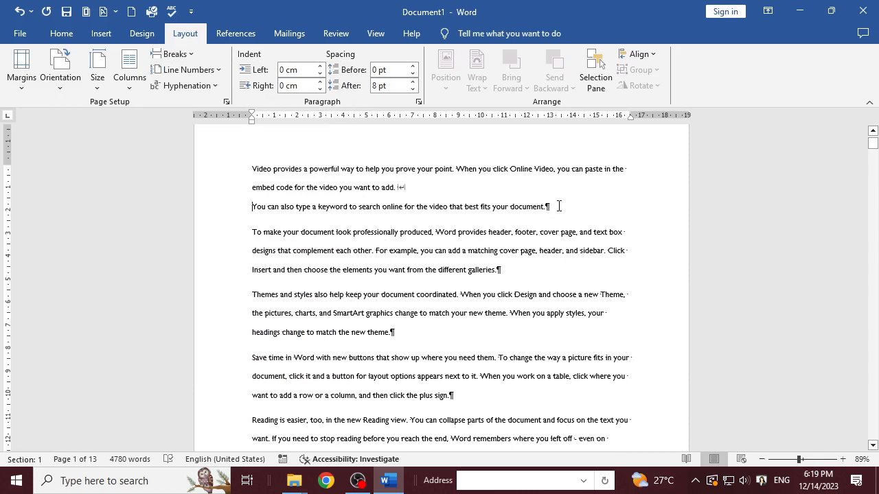
Step: Apply all borders to the first paragraph, including the text after its text wrapping break
{"action": "left_click_drag", "start_coordinate": [559, 206], "coordinate": [232, 160]}
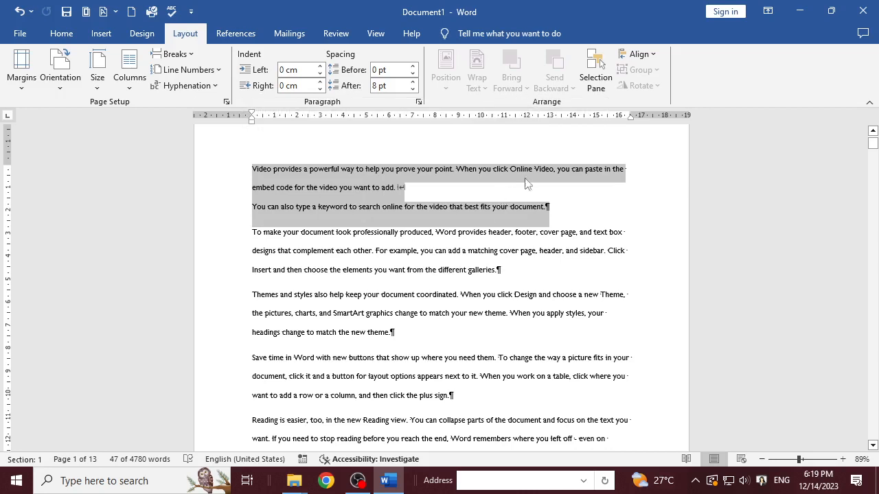
{"action": "left_click", "coordinate": [61, 33]}
{"action": "left_click", "coordinate": [420, 81]}
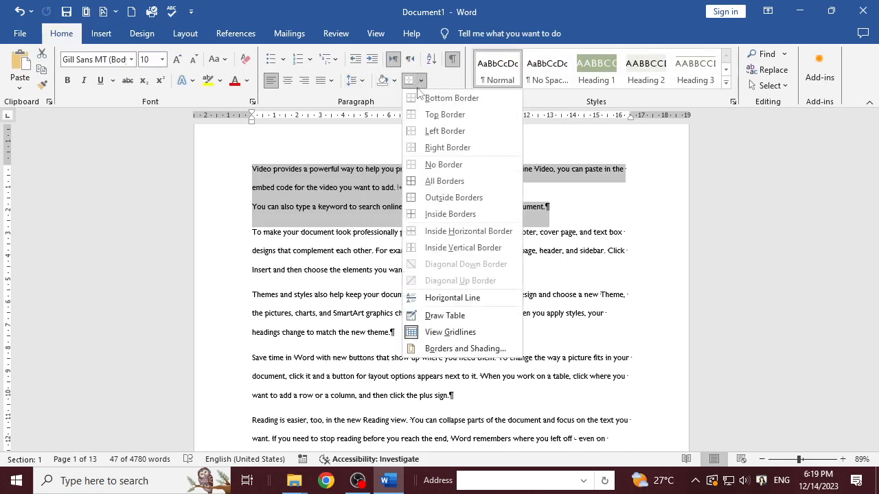
{"action": "left_click", "coordinate": [424, 183]}
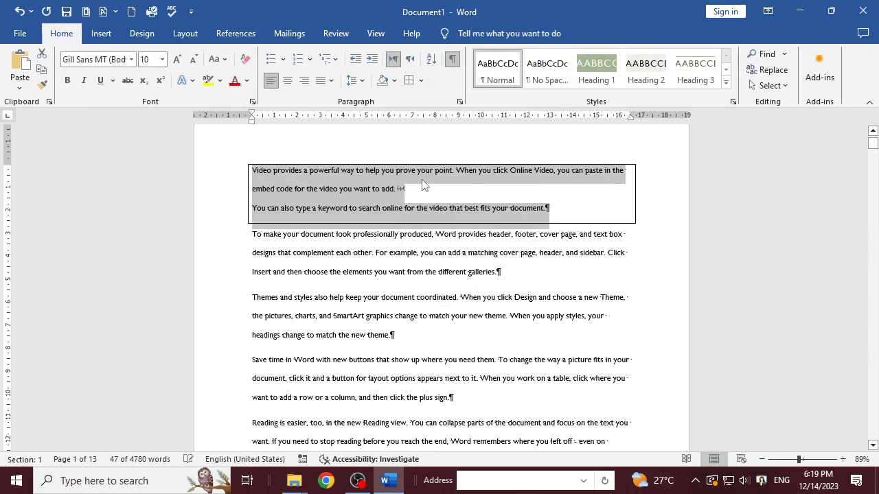
{"action": "left_click", "coordinate": [476, 195]}
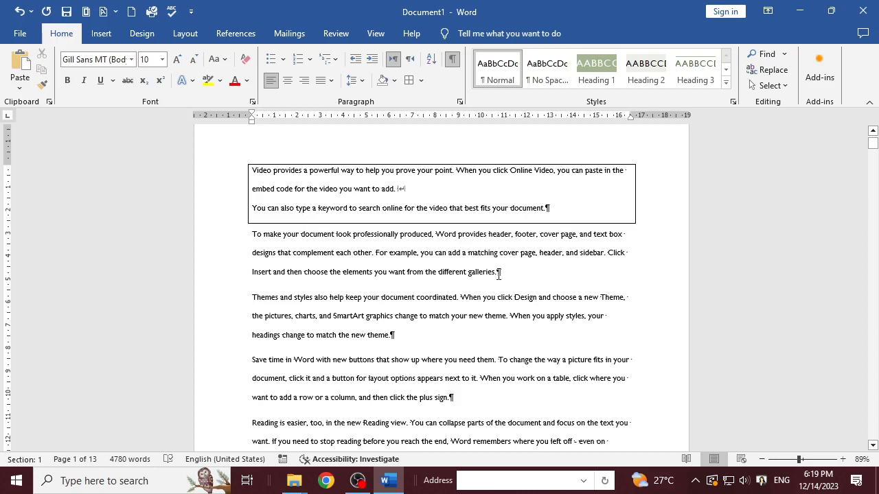
Step: Apply all borders to the second and third paragraphs, and undo both border changes
{"action": "left_click_drag", "start_coordinate": [396, 336], "coordinate": [255, 237]}
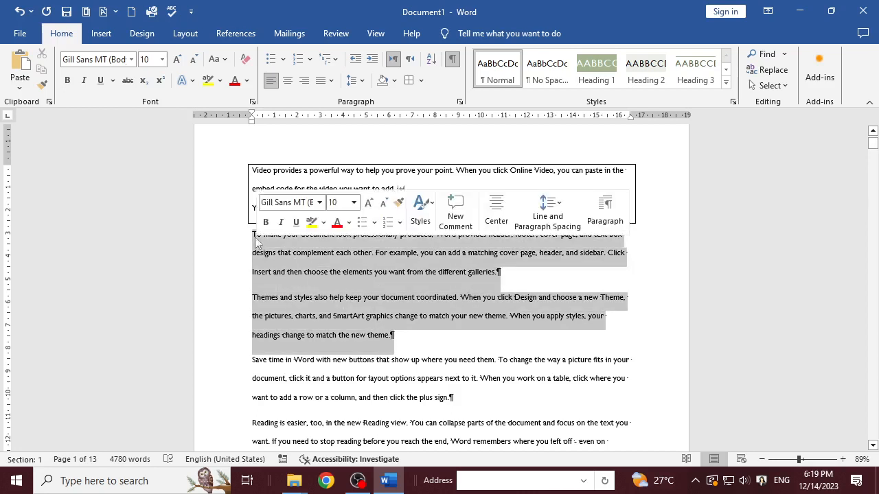
{"action": "left_click", "coordinate": [422, 81]}
{"action": "left_click", "coordinate": [432, 180]}
{"action": "left_click", "coordinate": [445, 284]}
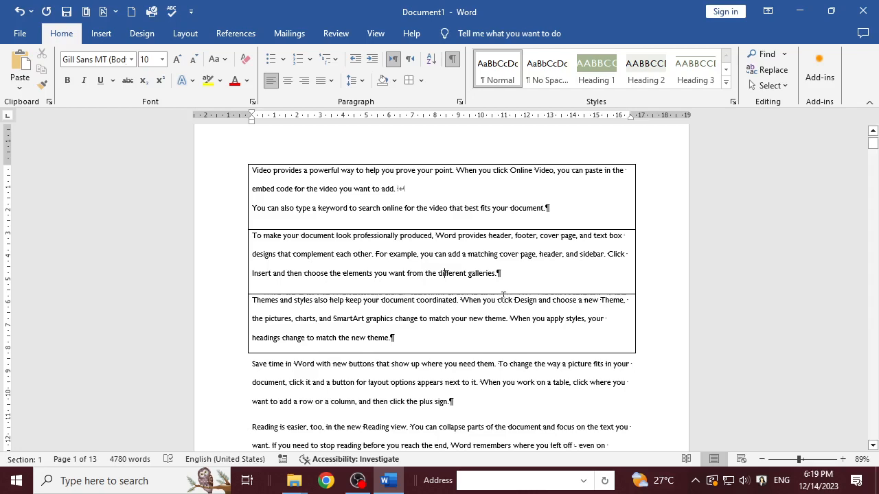
{"action": "key", "text": "ctrl+z"}
{"action": "key", "text": "ctrl+z"}
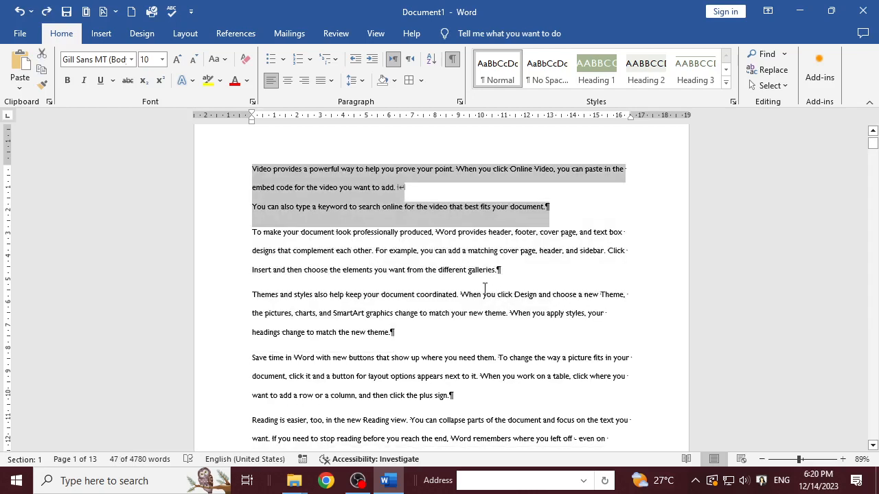
Step: Read the description of the text wrapping break among the available break types
{"action": "left_click", "coordinate": [484, 286]}
{"action": "left_click", "coordinate": [184, 33]}
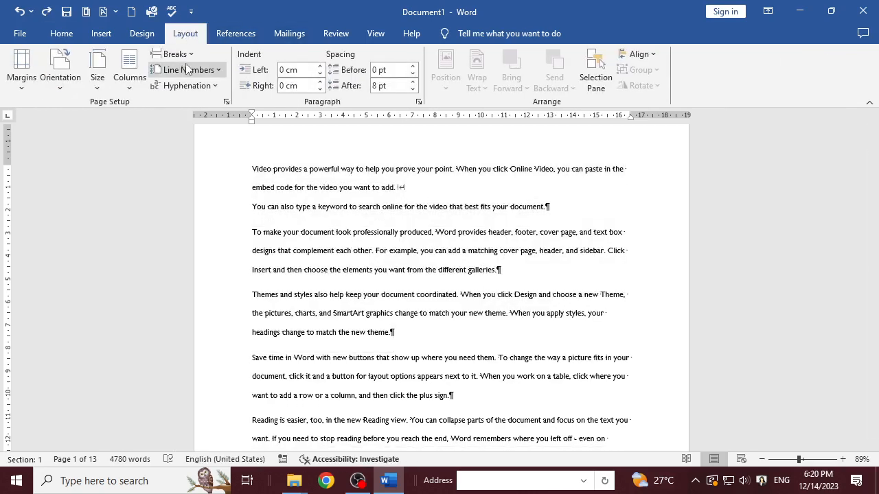
{"action": "left_click", "coordinate": [192, 55]}
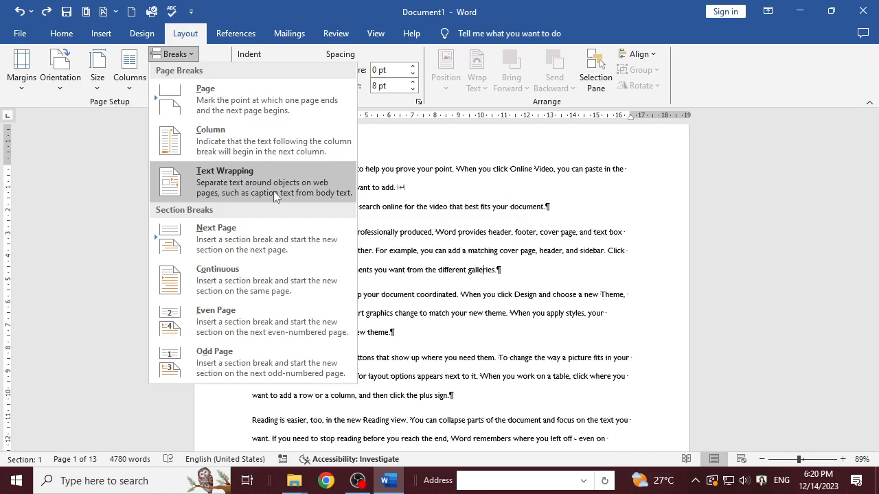
{"action": "left_click", "coordinate": [469, 226]}
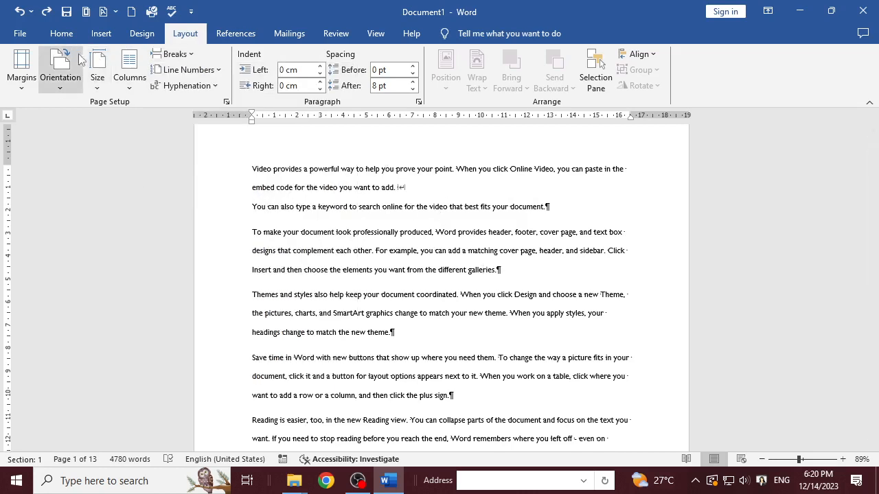
{"action": "left_click", "coordinate": [101, 33]}
{"action": "left_click", "coordinate": [141, 89]}
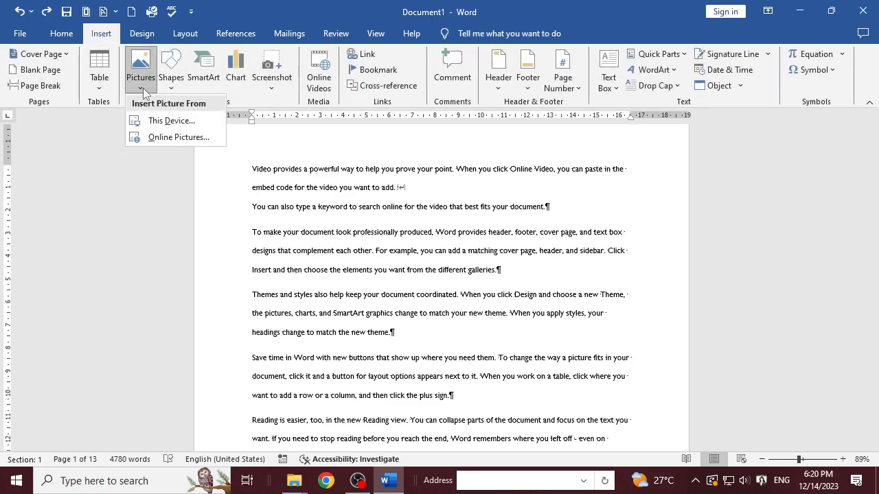
{"action": "left_click", "coordinate": [168, 121]}
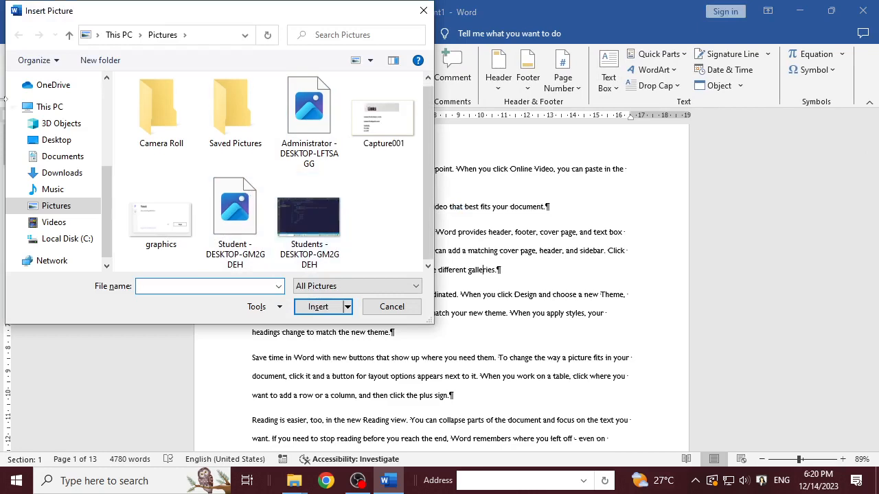
{"action": "left_click", "coordinate": [59, 173]}
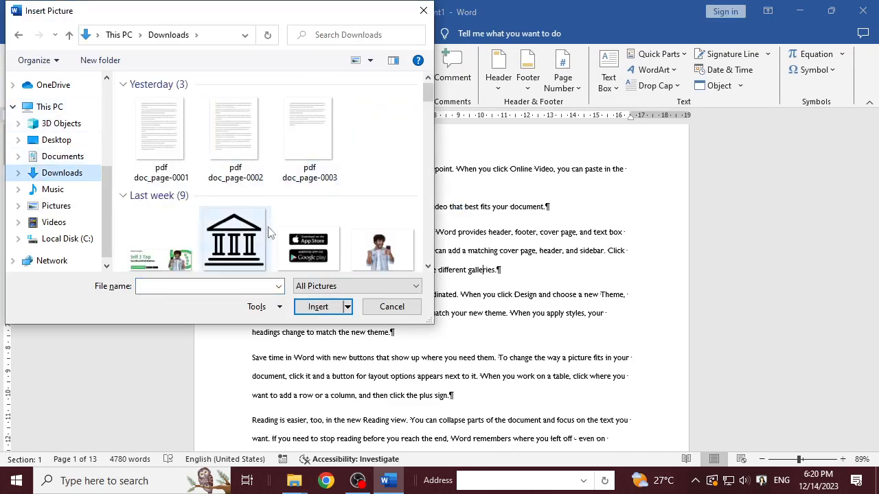
{"action": "scroll", "coordinate": [271, 234], "scroll_direction": "down", "scroll_amount": 5}
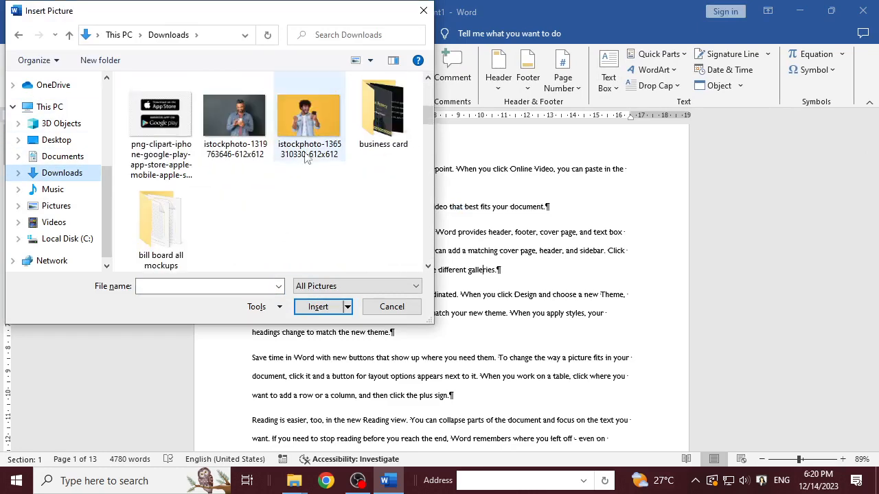
{"action": "left_click", "coordinate": [310, 141]}
{"action": "left_click", "coordinate": [316, 307]}
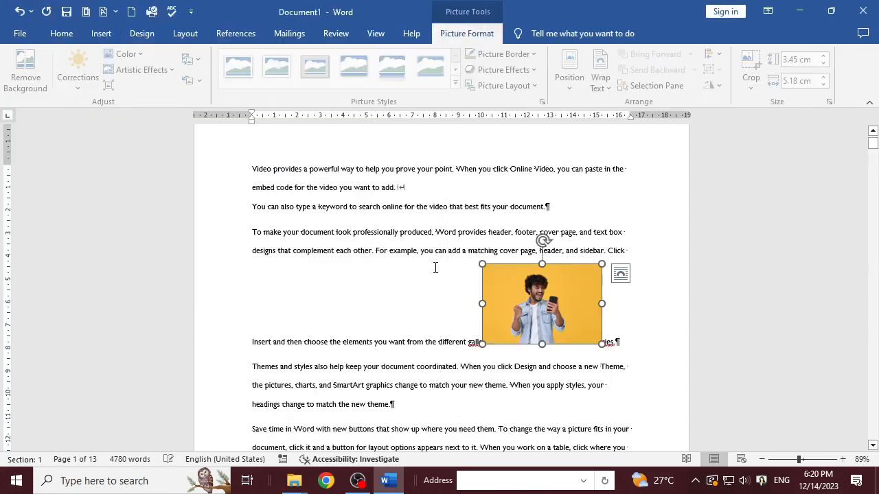
Step: Shift the inline picture back along its text line into the word "elements"
{"action": "left_click_drag", "start_coordinate": [523, 294], "coordinate": [472, 288]}
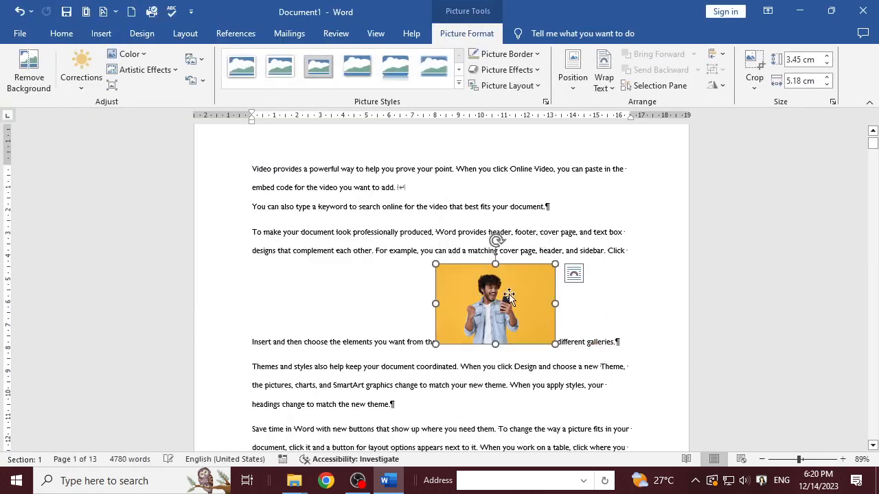
{"action": "left_click_drag", "start_coordinate": [509, 291], "coordinate": [402, 290]}
{"action": "left_click_drag", "start_coordinate": [458, 286], "coordinate": [364, 287]}
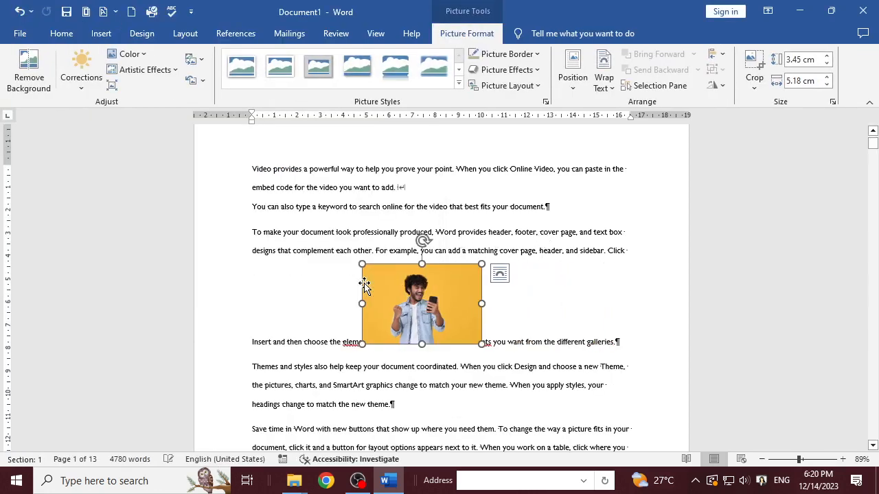
Step: Set the picture's position to top center with text wrapping, and move it down into the second paragraph's text
{"action": "left_click", "coordinate": [573, 84]}
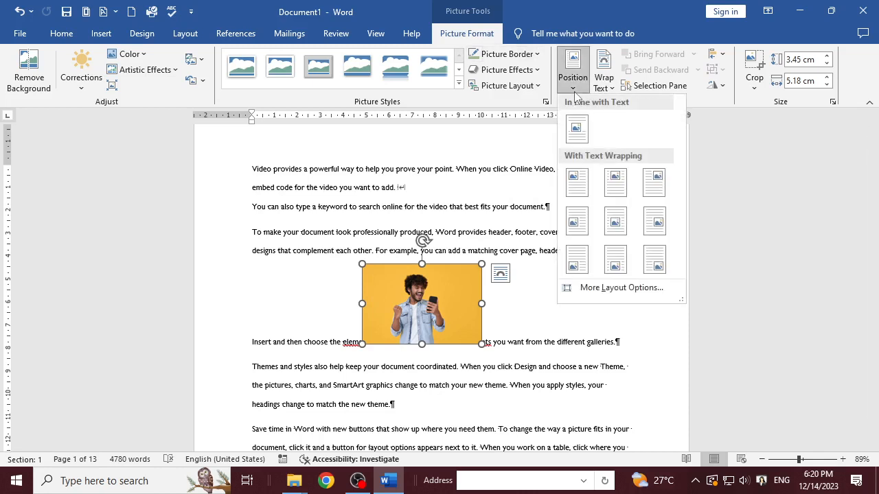
{"action": "left_click", "coordinate": [616, 187]}
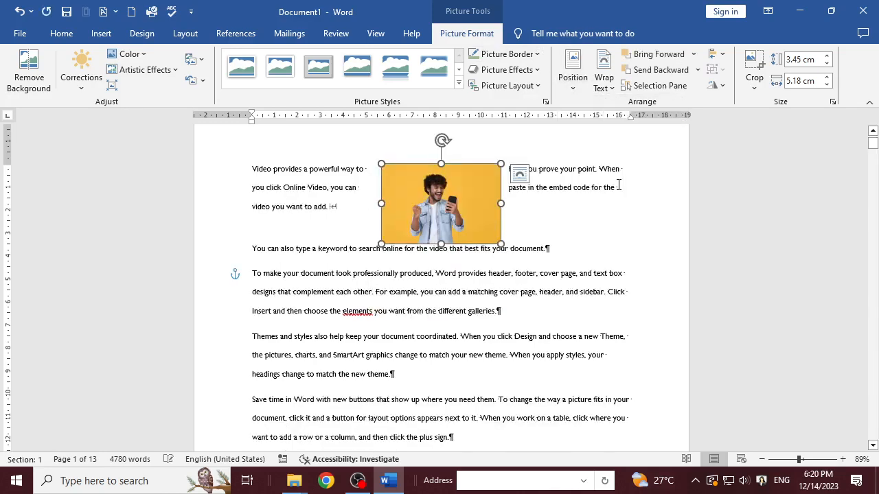
{"action": "scroll", "coordinate": [549, 302], "scroll_direction": "down", "scroll_amount": 2}
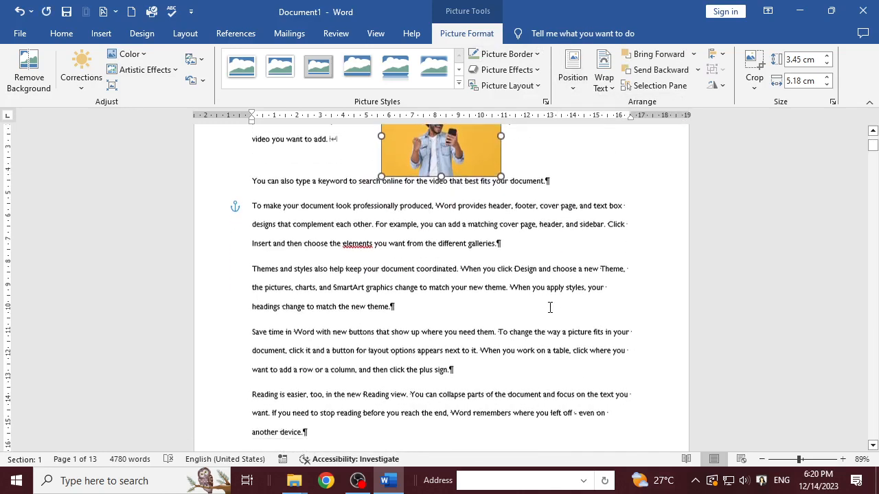
{"action": "scroll", "coordinate": [550, 307], "scroll_direction": "up", "scroll_amount": 3}
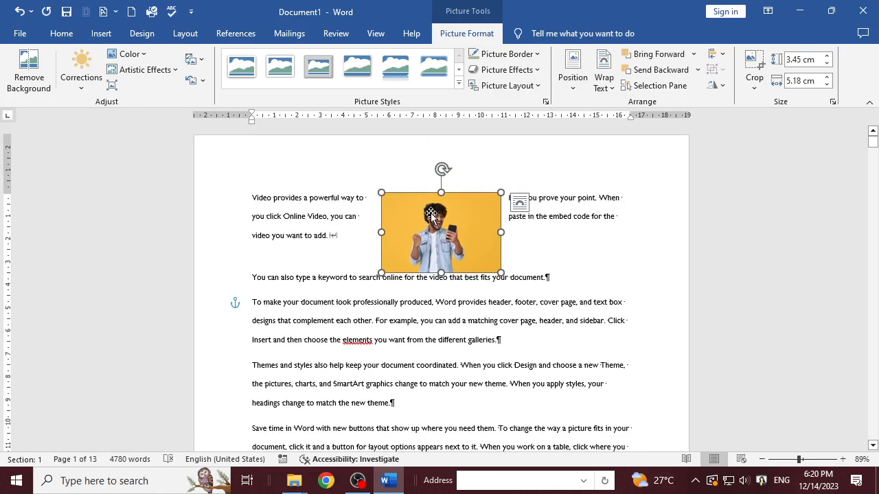
{"action": "left_click_drag", "start_coordinate": [430, 213], "coordinate": [404, 212]}
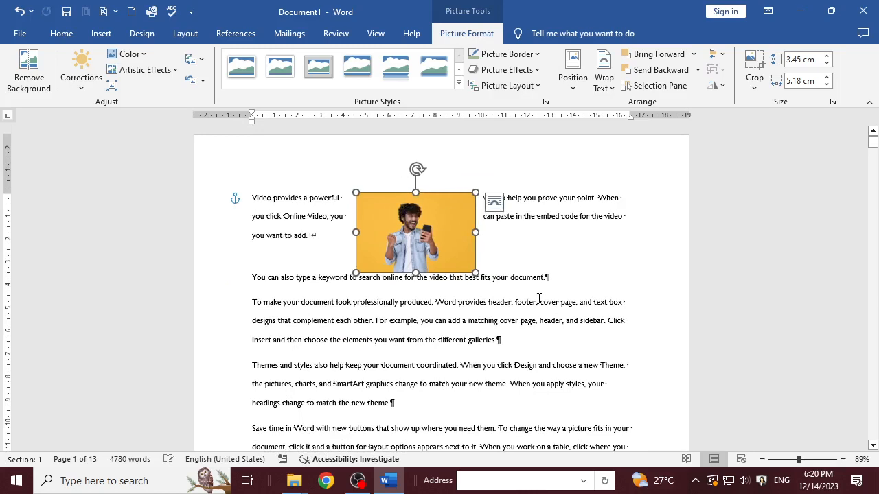
{"action": "left_click_drag", "start_coordinate": [419, 242], "coordinate": [422, 302]}
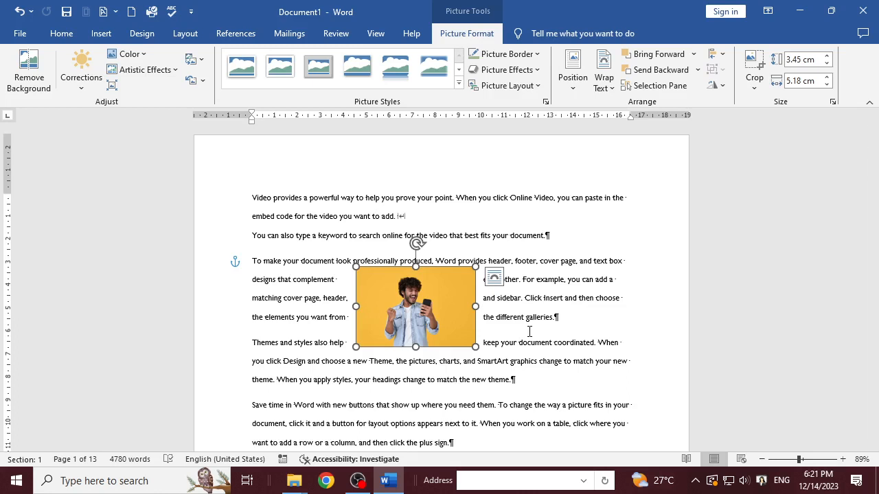
Step: Insert a text wrapping break before "each other" in the text beside the picture
{"action": "left_click", "coordinate": [484, 284]}
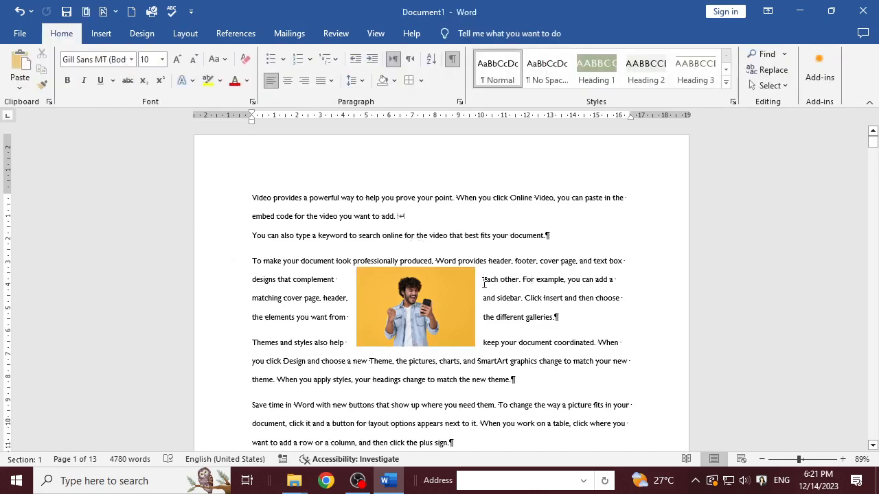
{"action": "left_click", "coordinate": [184, 34]}
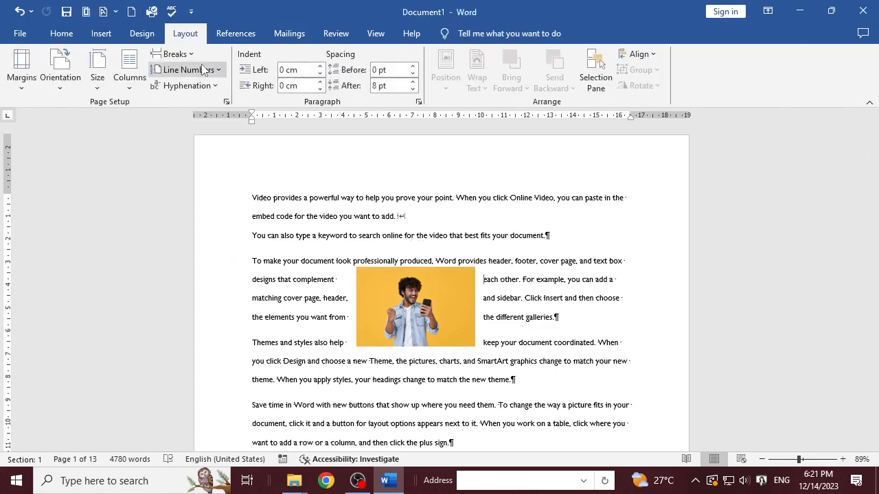
{"action": "left_click", "coordinate": [176, 54]}
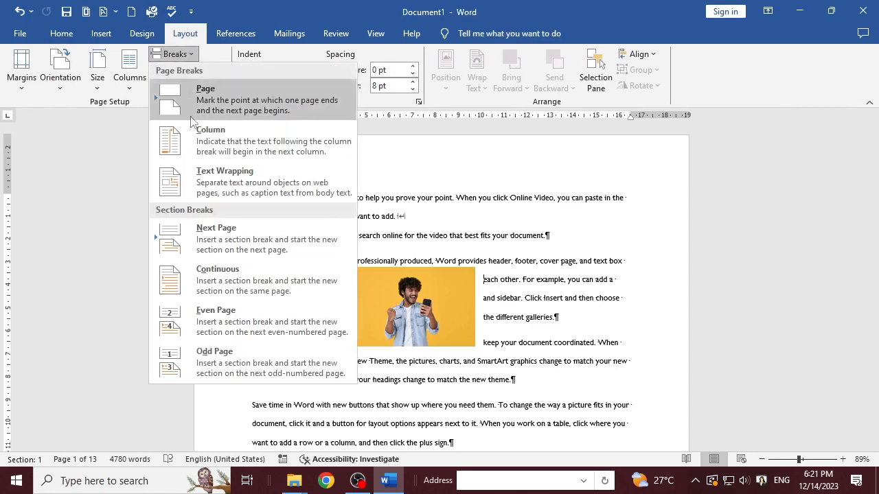
{"action": "left_click", "coordinate": [222, 185]}
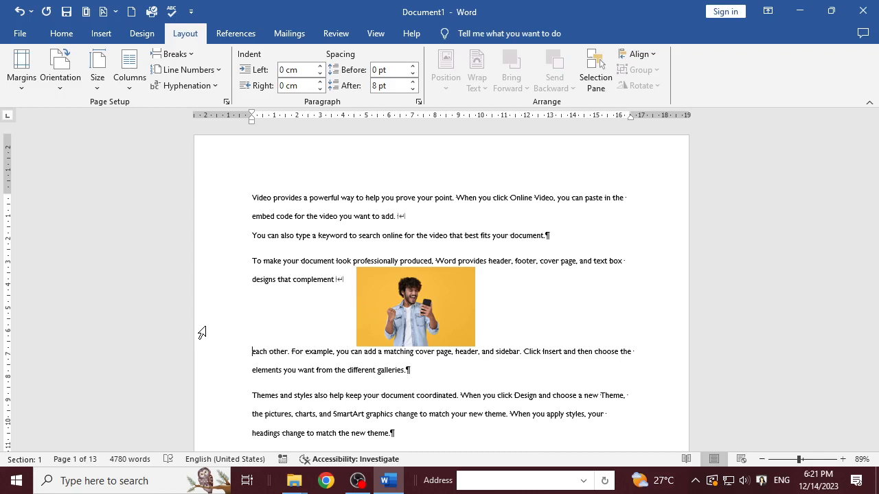
{"action": "key", "text": "ctrl+a"}
{"action": "key", "text": "Delete"}
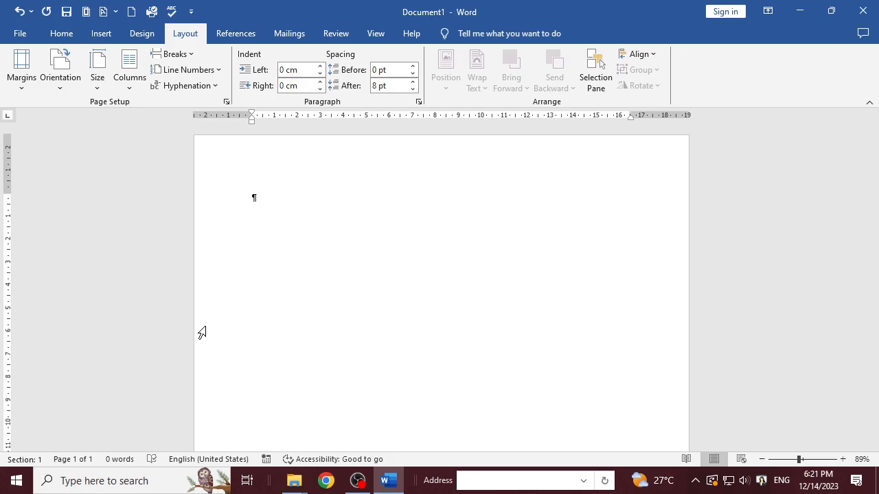
{"action": "key", "text": "ctrl+z"}
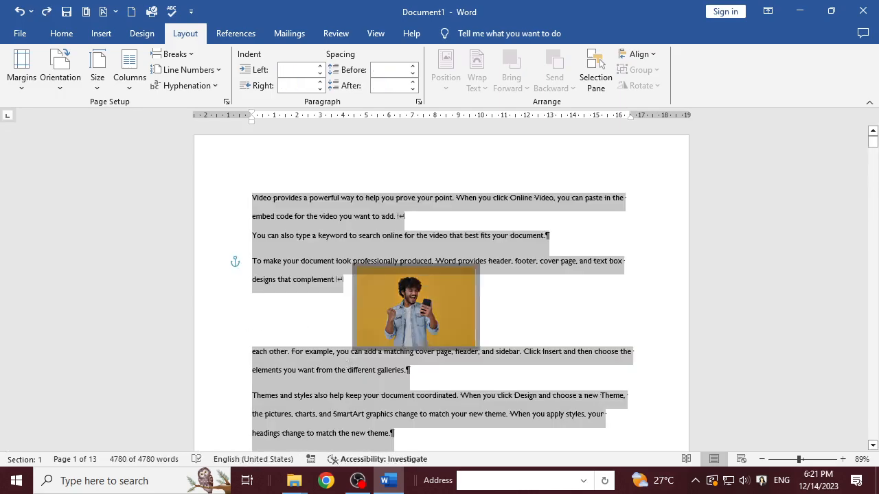
Step: Join the "Themes and styles" paragraph to the end of the paragraph before it
{"action": "left_click", "coordinate": [349, 357]}
{"action": "scroll", "coordinate": [349, 357], "scroll_direction": "down", "scroll_amount": 1}
{"action": "left_click", "coordinate": [252, 340]}
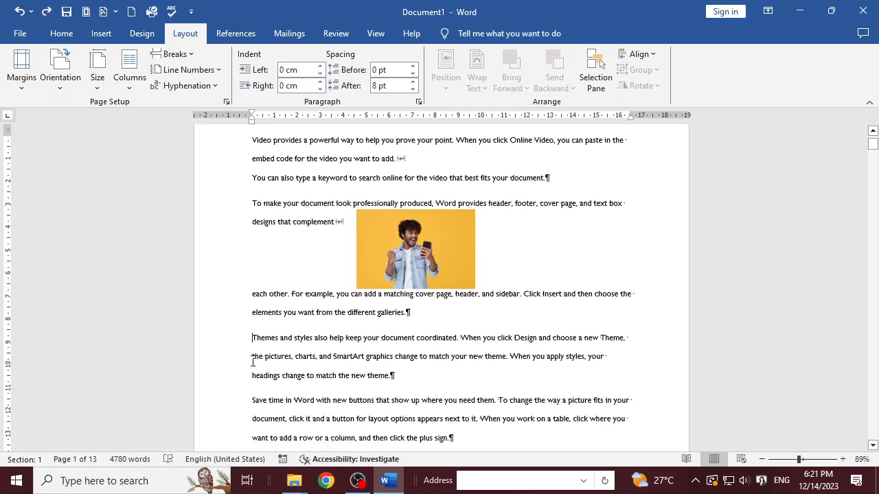
{"action": "key", "text": "BackSpace"}
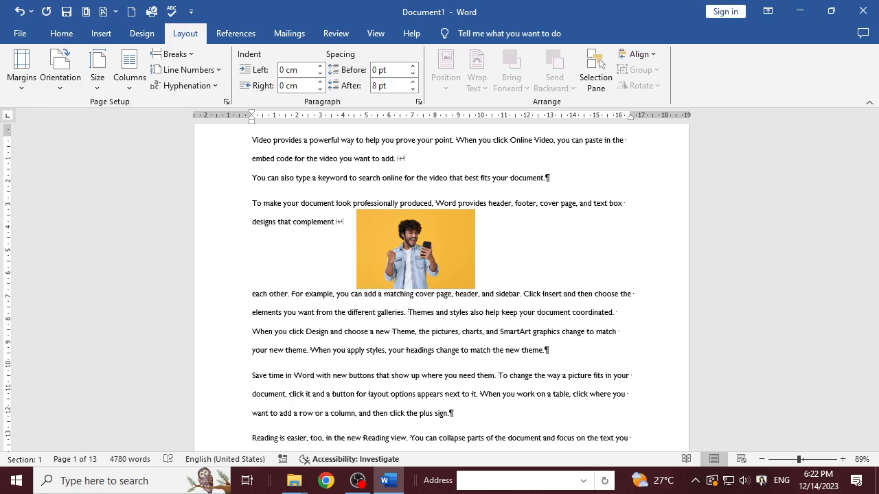
Step: Delete all the document's content and generate new sample text with =rand(200)
{"action": "key", "text": "ctrl+a"}
{"action": "key", "text": "Delete"}
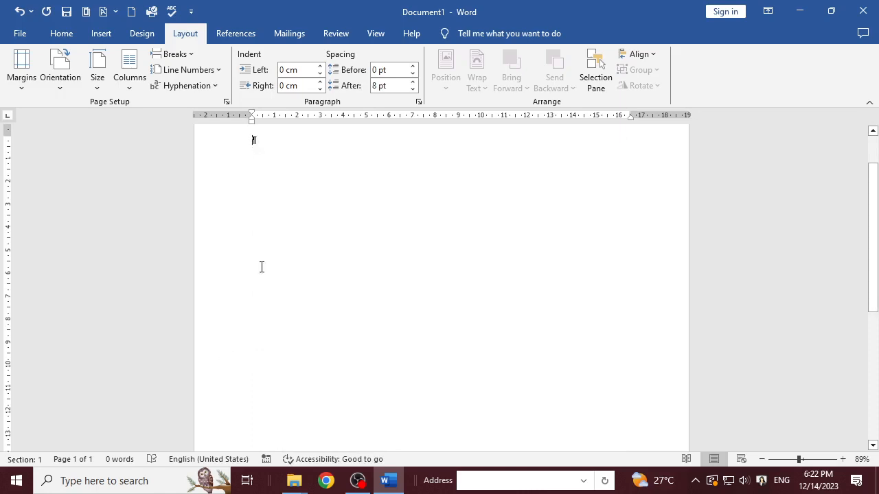
{"action": "scroll", "coordinate": [473, 304], "scroll_direction": "up", "scroll_amount": 2}
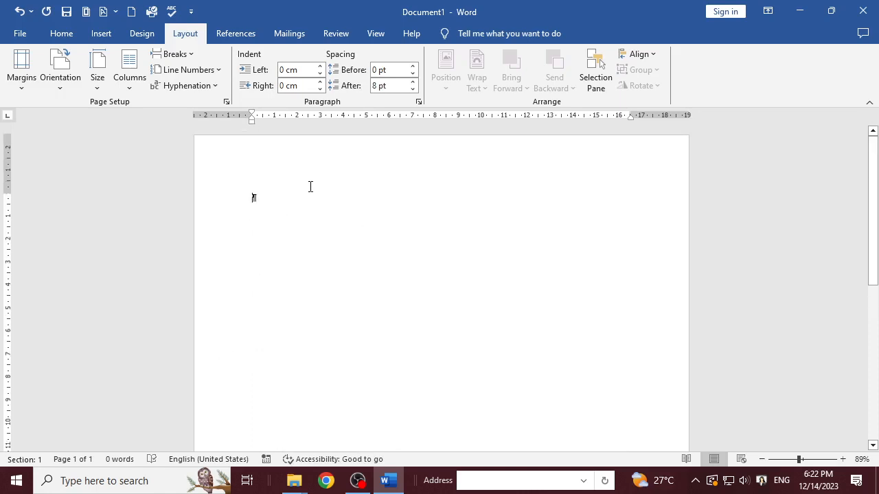
{"action": "type", "text": "=rand"}
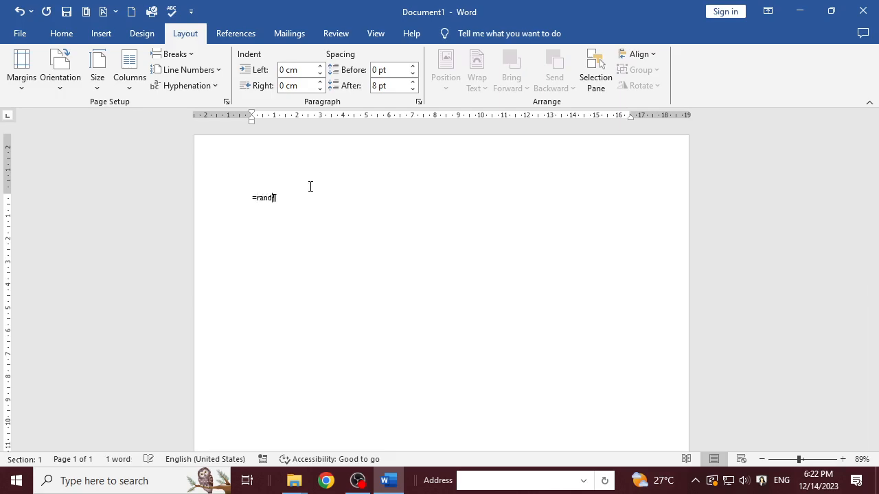
{"action": "type", "text": "(200)"}
{"action": "key", "text": "Return"}
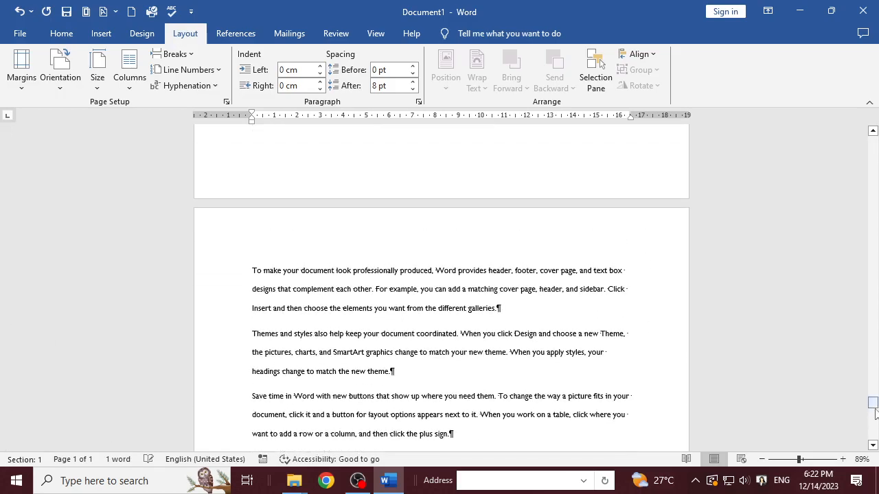
Step: Place the cursor at the start of the document and show multiple pages at 30% zoom
{"action": "left_click_drag", "start_coordinate": [873, 406], "coordinate": [871, 137]}
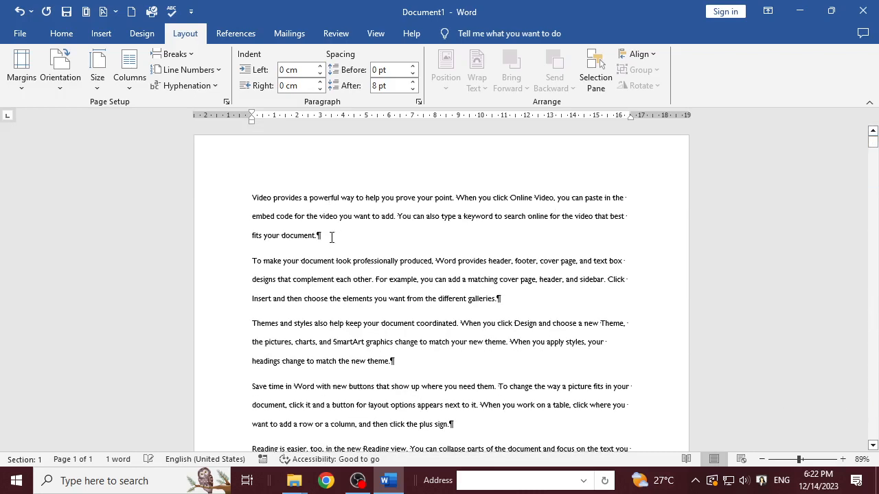
{"action": "left_click", "coordinate": [253, 197]}
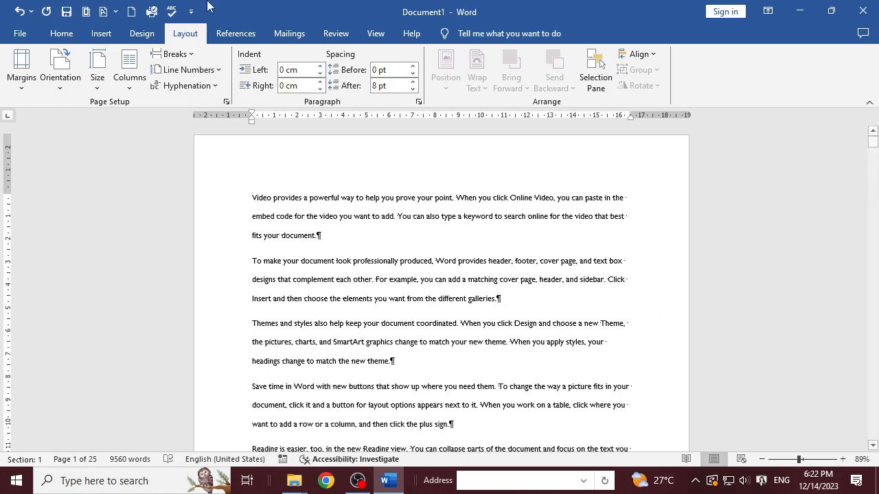
{"action": "left_click", "coordinate": [376, 35]}
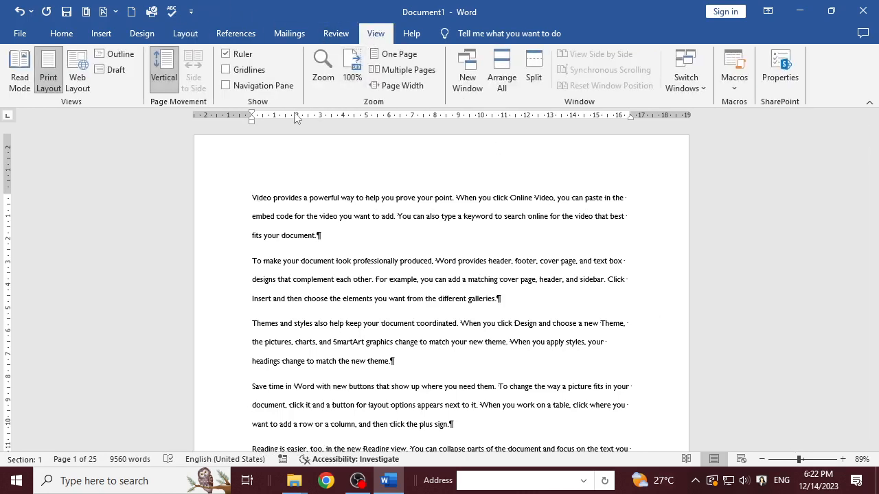
{"action": "left_click", "coordinate": [421, 77]}
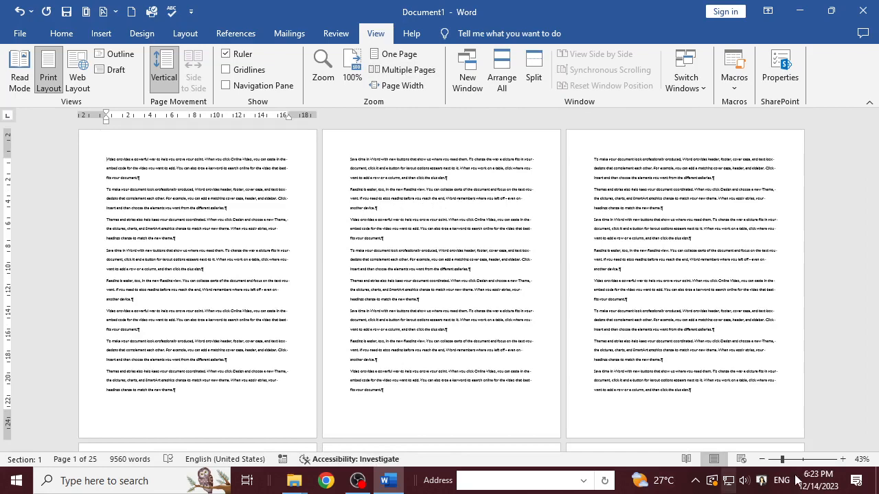
{"action": "left_click", "coordinate": [762, 459]}
{"action": "left_click", "coordinate": [762, 459]}
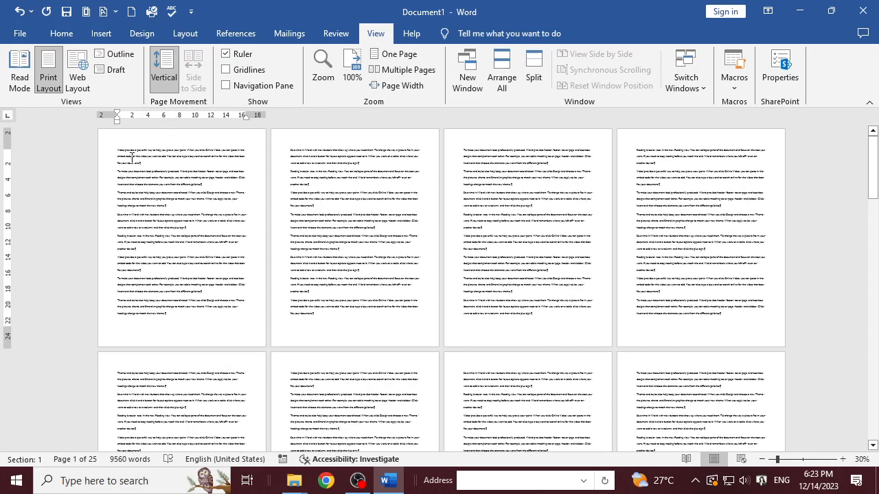
Step: Apply a 3 pt double-line box page border to the whole document
{"action": "left_click", "coordinate": [142, 36]}
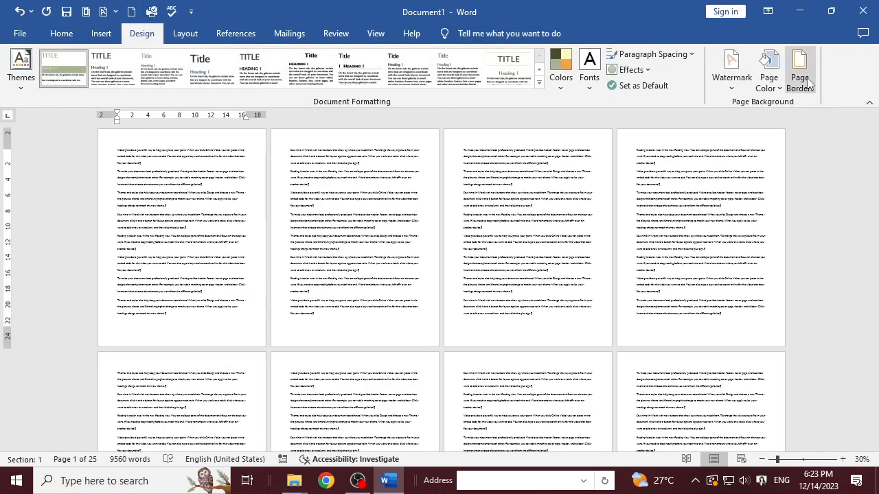
{"action": "left_click", "coordinate": [808, 83]}
{"action": "scroll", "coordinate": [428, 208], "scroll_direction": "down", "scroll_amount": 2}
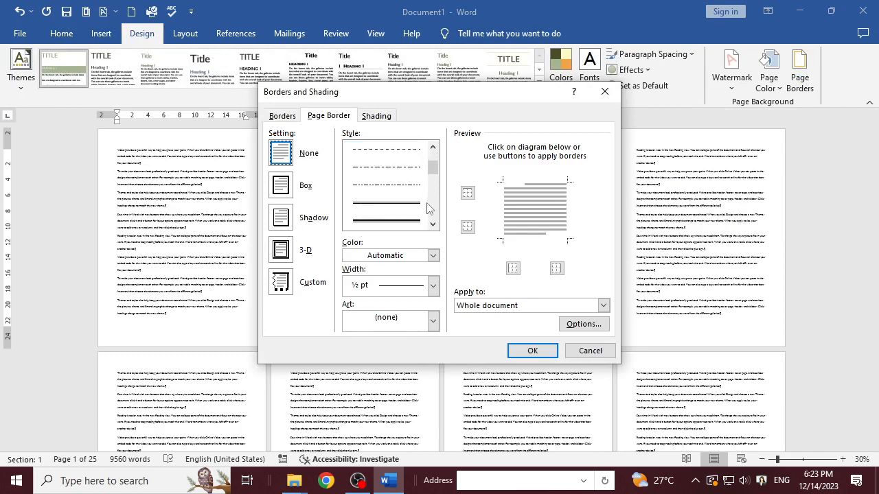
{"action": "scroll", "coordinate": [428, 208], "scroll_direction": "down", "scroll_amount": 2}
{"action": "left_click", "coordinate": [413, 194]}
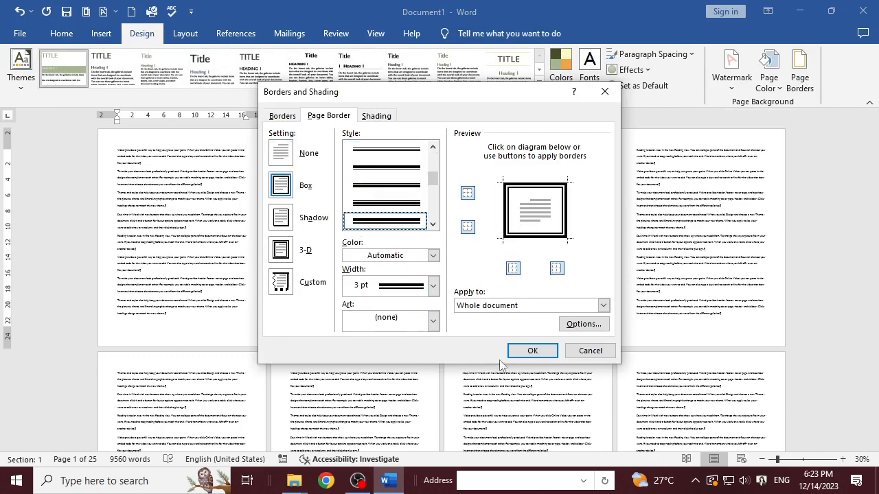
{"action": "left_click", "coordinate": [528, 351]}
{"action": "scroll", "coordinate": [519, 346], "scroll_direction": "down", "scroll_amount": 1}
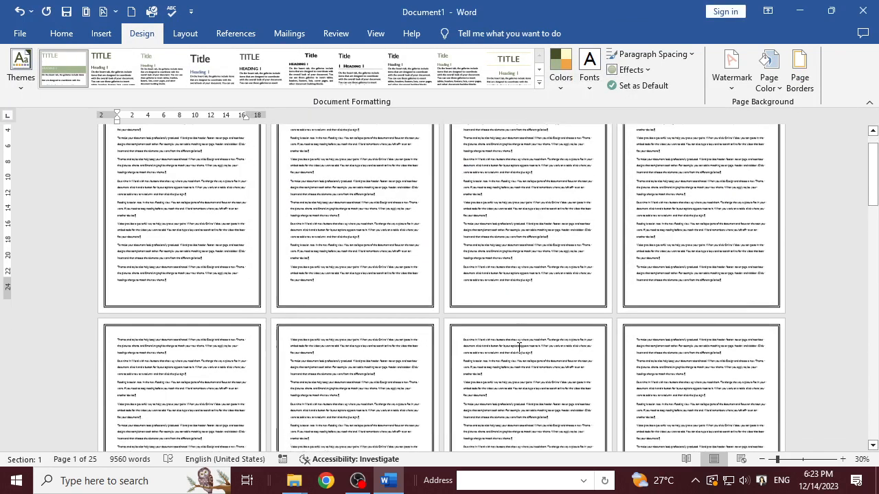
{"action": "scroll", "coordinate": [519, 346], "scroll_direction": "up", "scroll_amount": 2}
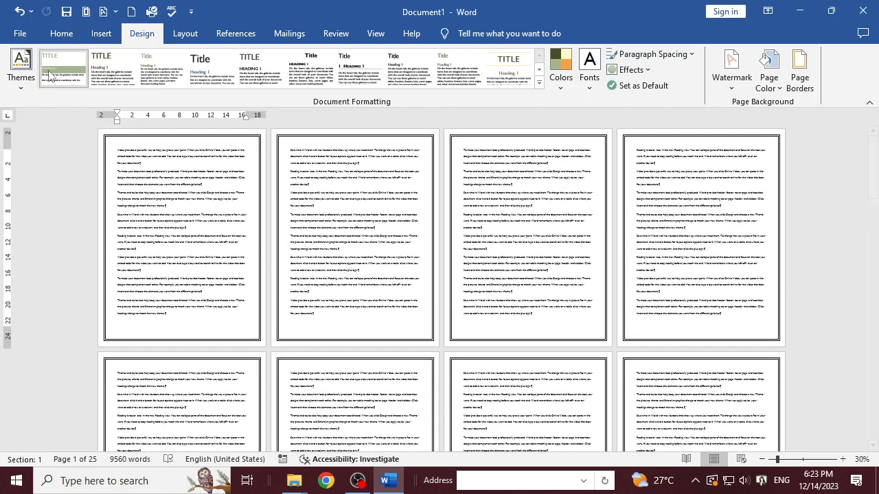
Step: Browse the built-in header designs and open the blank header for editing
{"action": "left_click", "coordinate": [97, 34]}
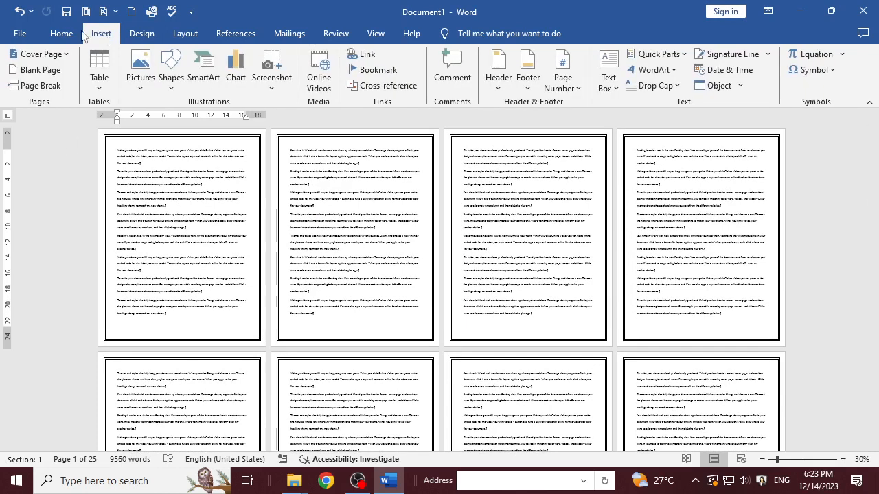
{"action": "left_click", "coordinate": [500, 91]}
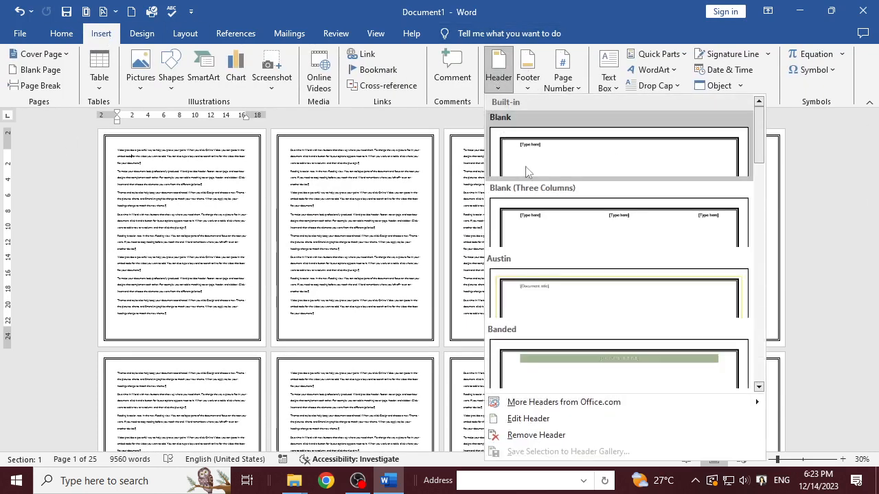
{"action": "scroll", "coordinate": [620, 300], "scroll_direction": "down", "scroll_amount": 5}
{"action": "scroll", "coordinate": [611, 302], "scroll_direction": "down", "scroll_amount": 3}
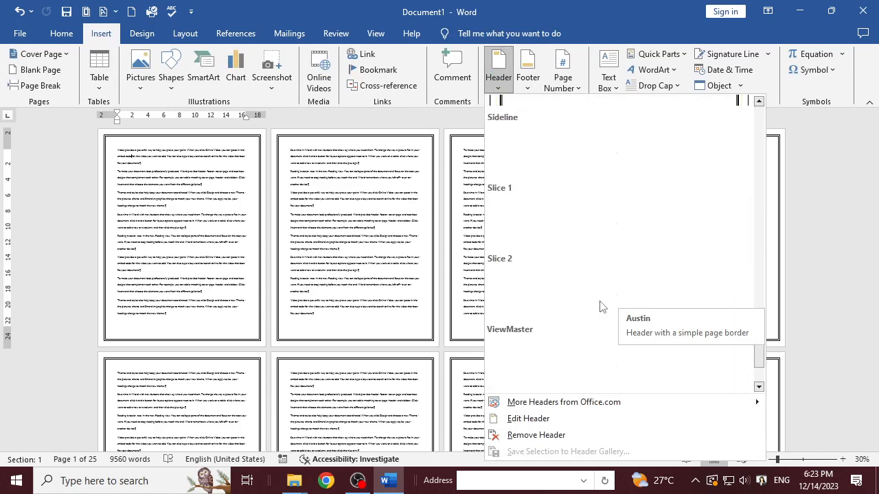
{"action": "scroll", "coordinate": [580, 310], "scroll_direction": "down", "scroll_amount": 1}
{"action": "scroll", "coordinate": [583, 294], "scroll_direction": "up", "scroll_amount": 10}
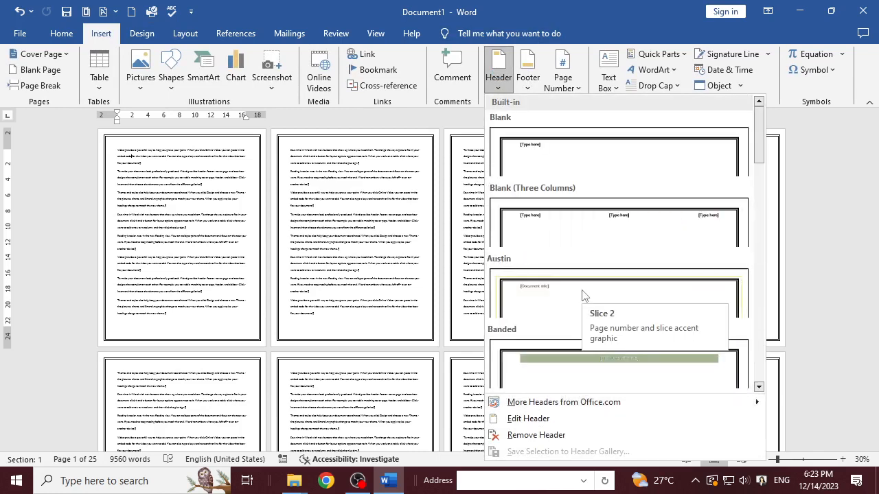
{"action": "left_click", "coordinate": [552, 419]}
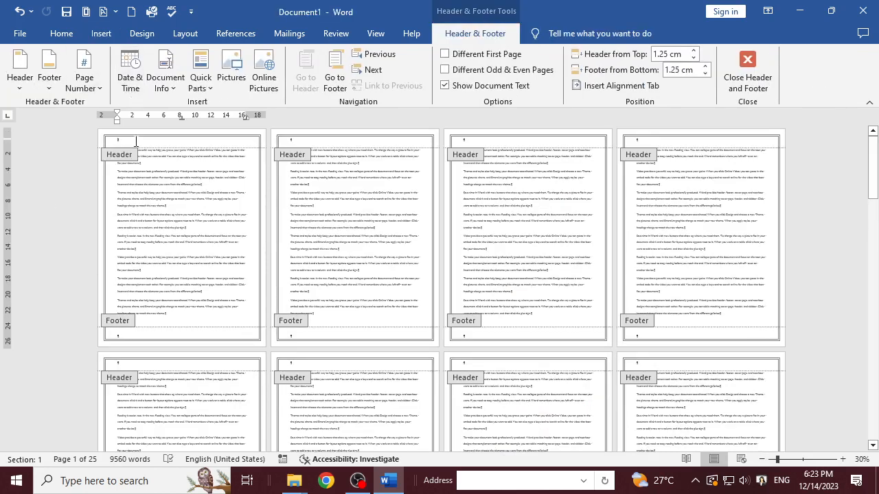
Step: Insert purple WordArt reading "Suffah Computer" in the page header
{"action": "left_click", "coordinate": [101, 33]}
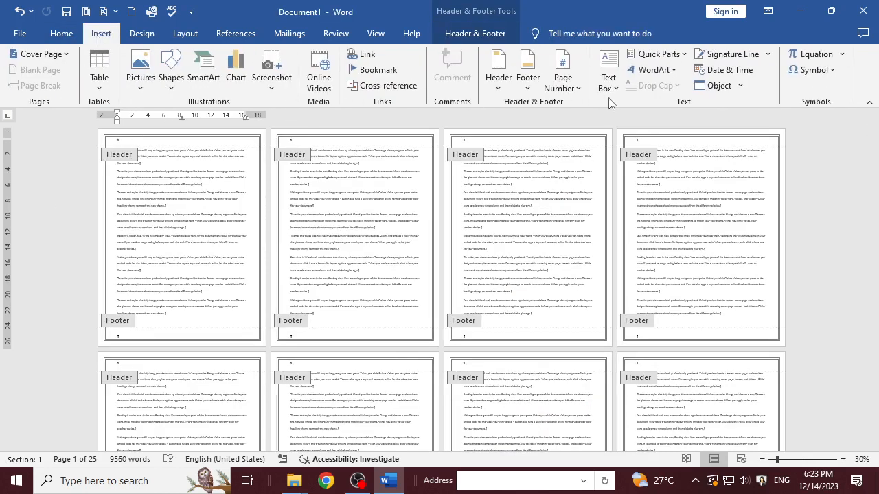
{"action": "left_click", "coordinate": [652, 70]}
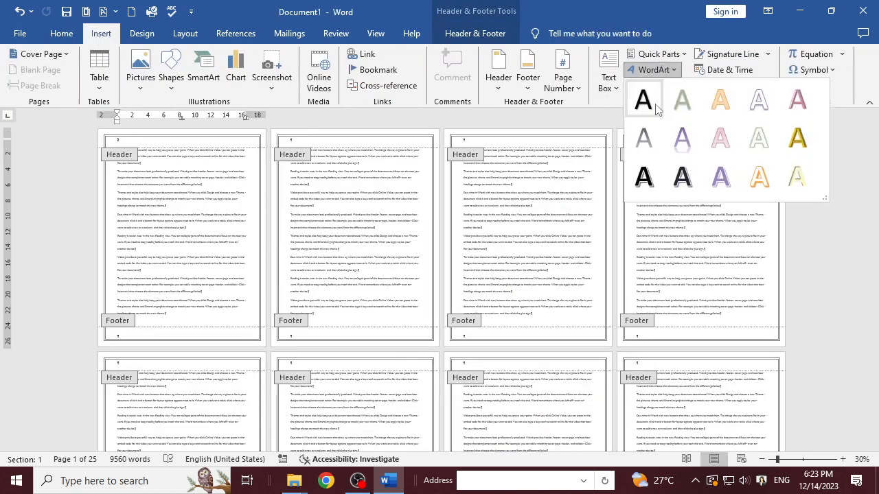
{"action": "left_click", "coordinate": [730, 180]}
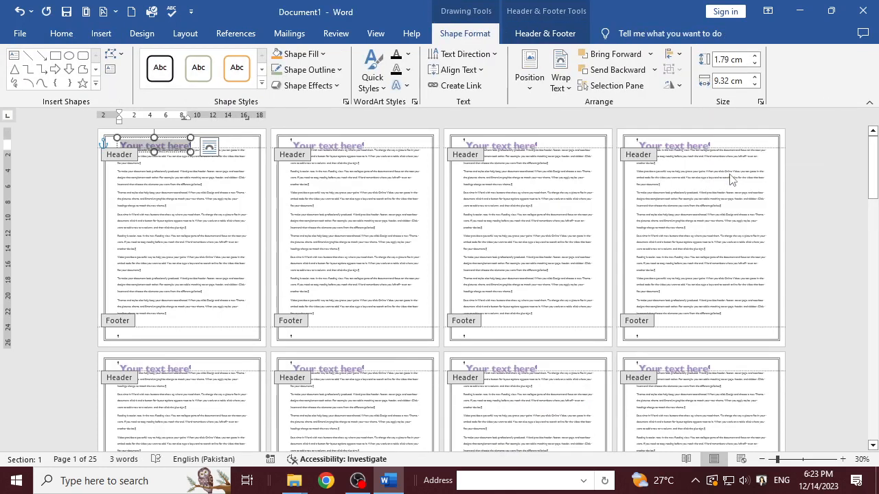
{"action": "type", "text": "Suffah"}
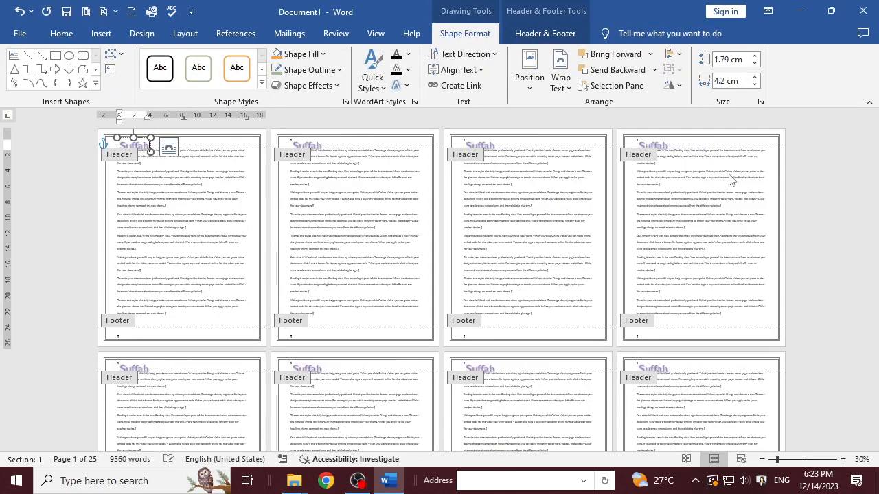
{"action": "type", "text": " Computer"}
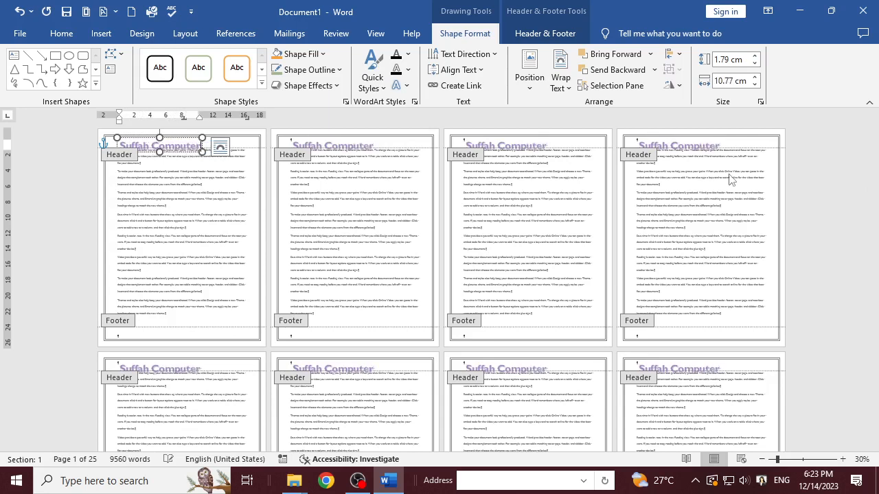
{"action": "type", "text": " Edu!cation"}
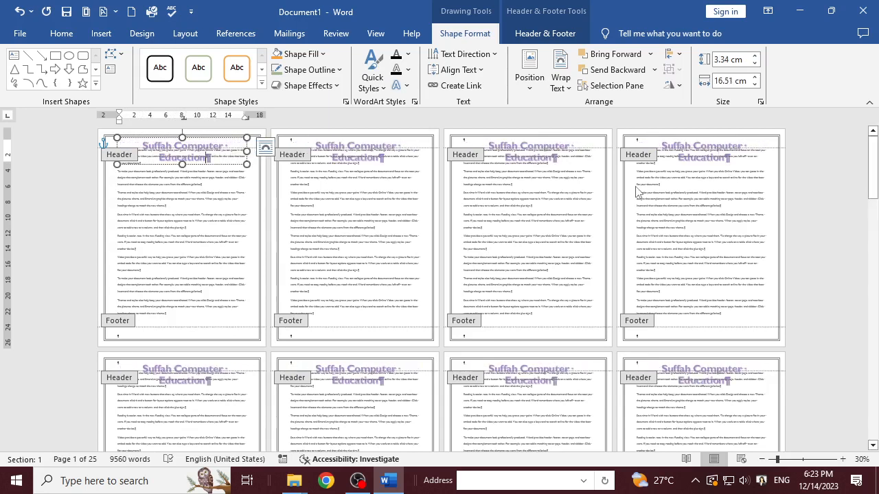
{"action": "key", "text": "BackSpace"}
{"action": "key", "text": "BackSpace"}
{"action": "key", "text": "BackSpace"}
{"action": "key", "text": "BackSpace"}
{"action": "key", "text": "BackSpace"}
{"action": "key", "text": "BackSpace"}
{"action": "key", "text": "BackSpace"}
{"action": "key", "text": "BackSpace"}
{"action": "key", "text": "BackSpace"}
{"action": "key", "text": "BackSpace"}
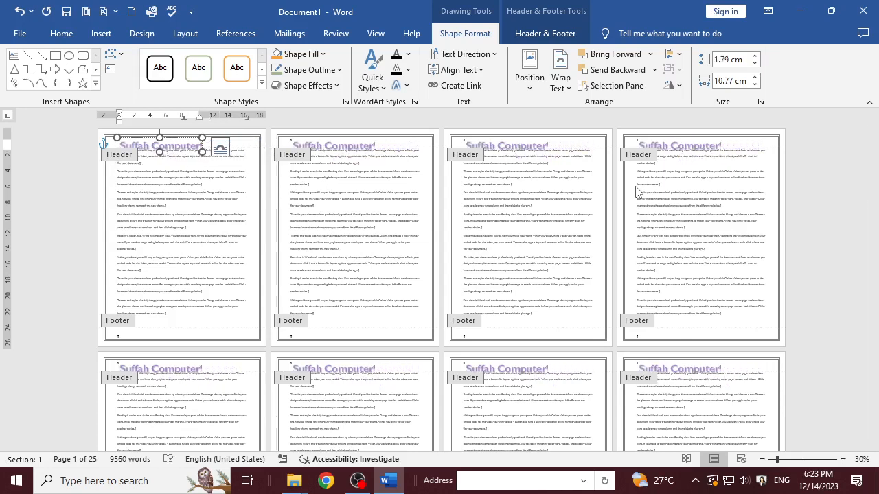
Step: Leave header editing and arrange the document's text in three columns
{"action": "double_click", "coordinate": [387, 225]}
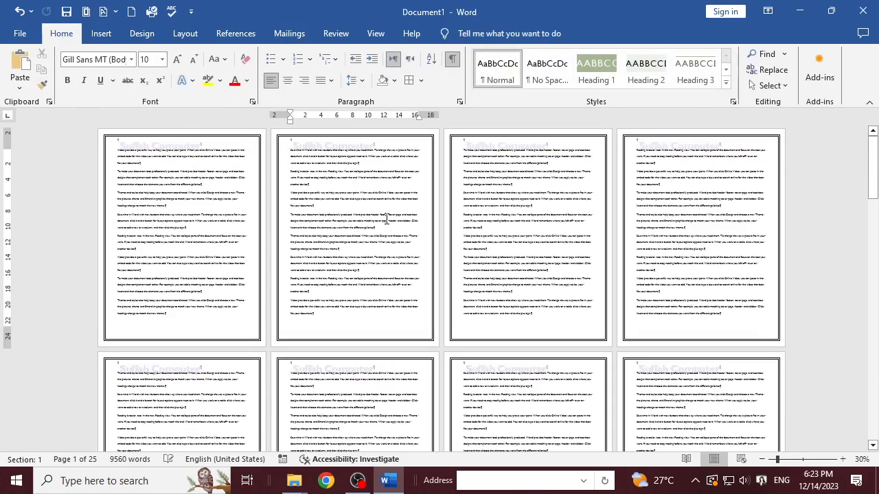
{"action": "scroll", "coordinate": [529, 190], "scroll_direction": "down", "scroll_amount": 3}
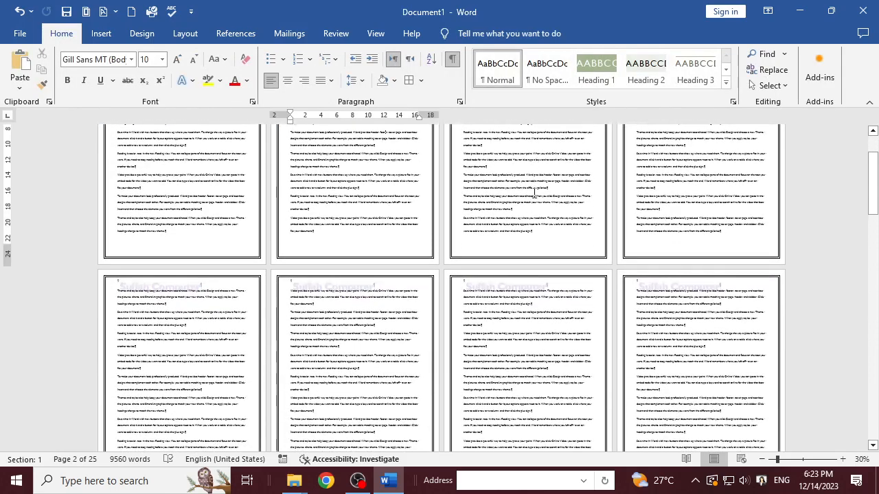
{"action": "scroll", "coordinate": [537, 206], "scroll_direction": "up", "scroll_amount": 2}
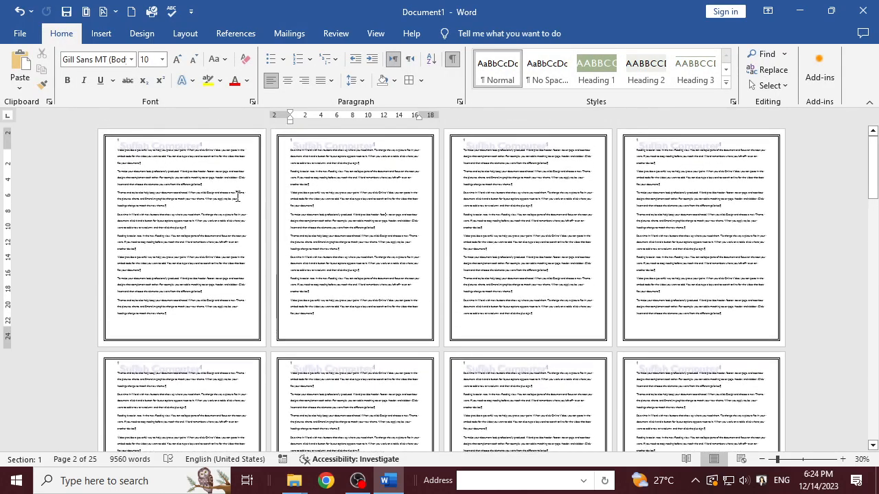
{"action": "left_click", "coordinate": [152, 159]}
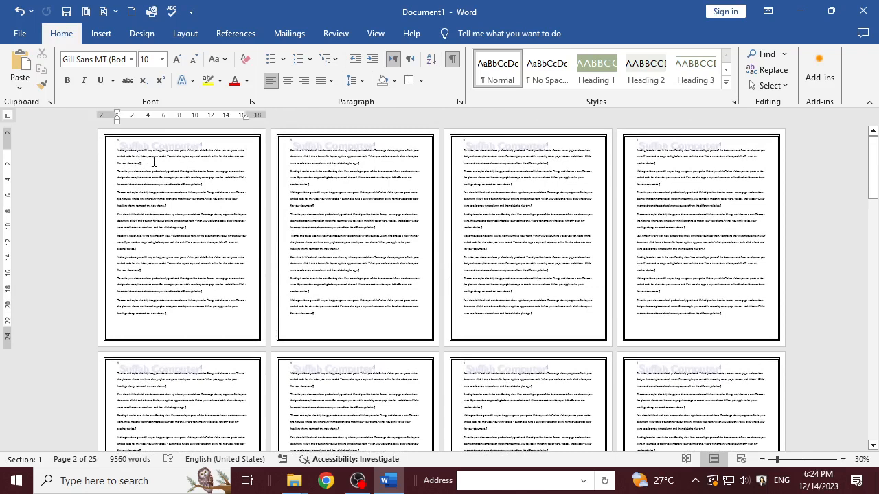
{"action": "left_click", "coordinate": [187, 33]}
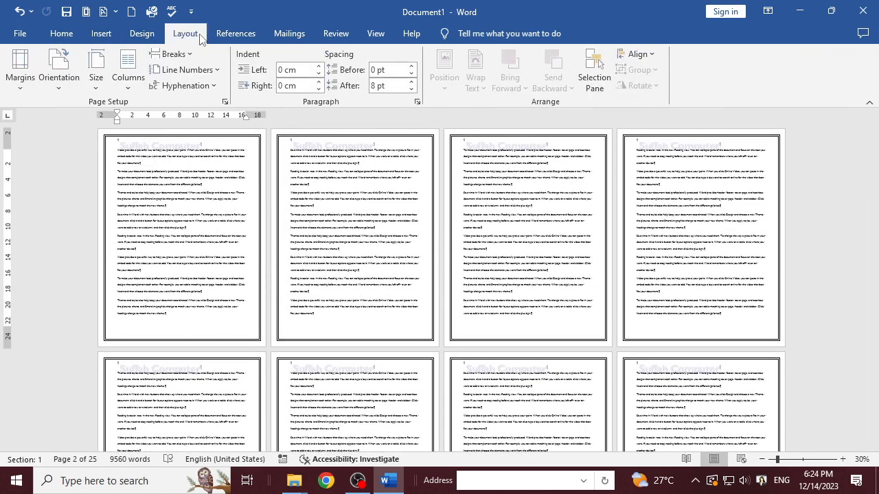
{"action": "left_click", "coordinate": [129, 72]}
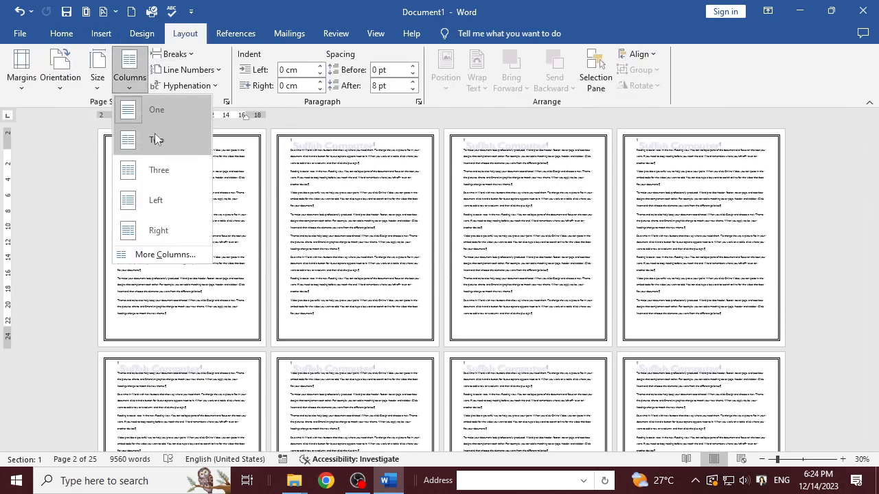
{"action": "left_click", "coordinate": [162, 169]}
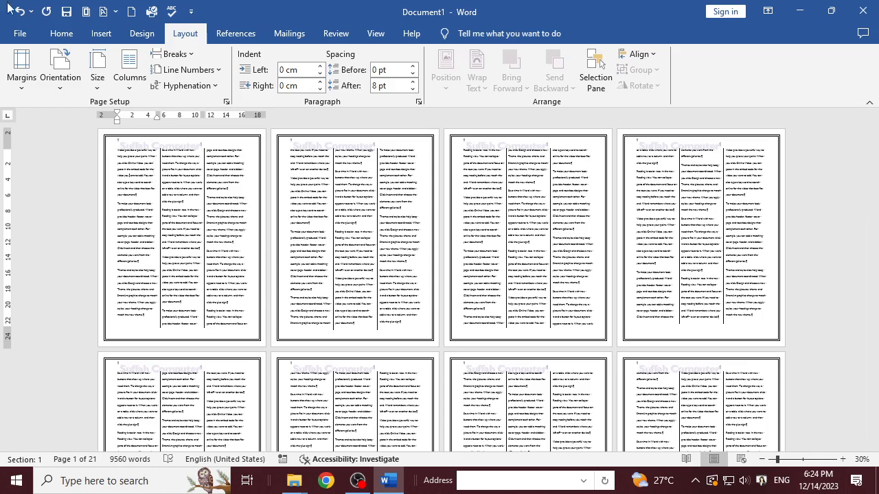
Step: Insert page numbers at the bottom of the pages using a built-in page number design
{"action": "left_click", "coordinate": [101, 33]}
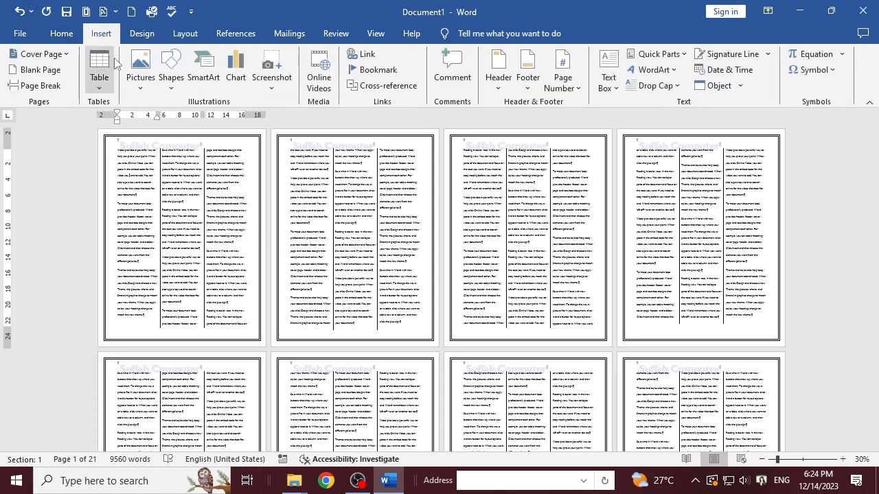
{"action": "left_click", "coordinate": [586, 91]}
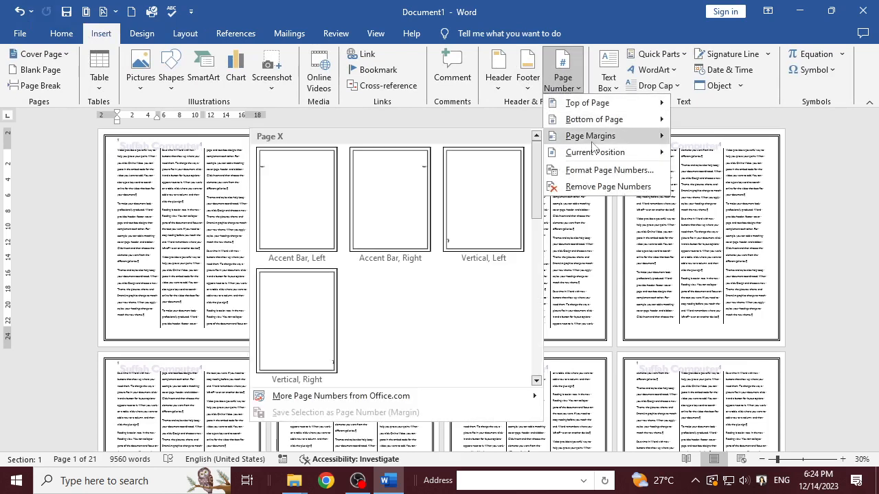
{"action": "mouse_move", "coordinate": [603, 124]}
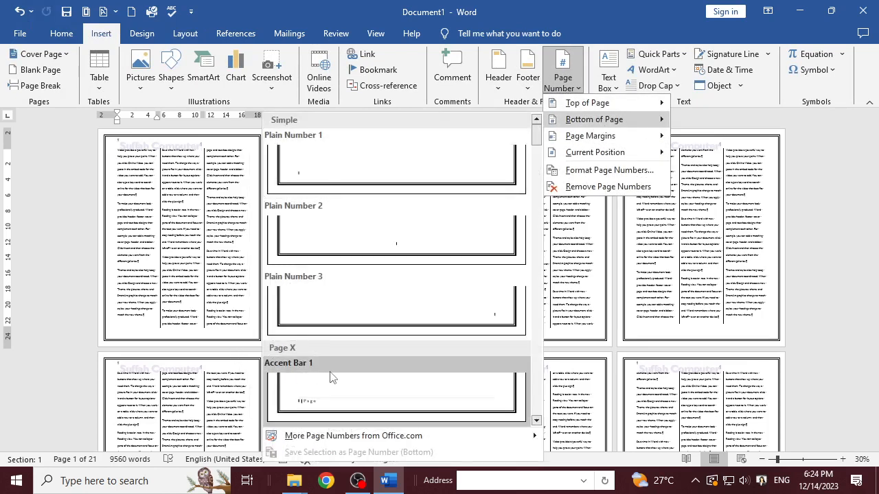
{"action": "scroll", "coordinate": [330, 377], "scroll_direction": "down", "scroll_amount": 5}
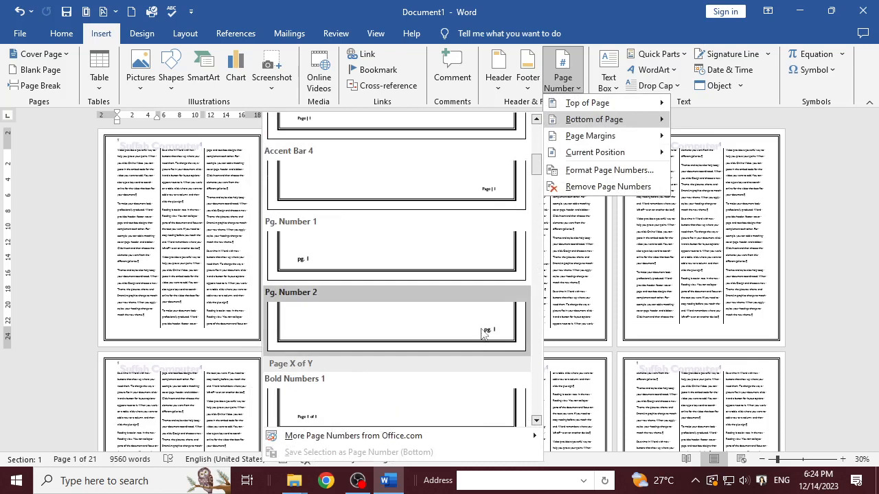
{"action": "scroll", "coordinate": [480, 335], "scroll_direction": "up", "scroll_amount": 5}
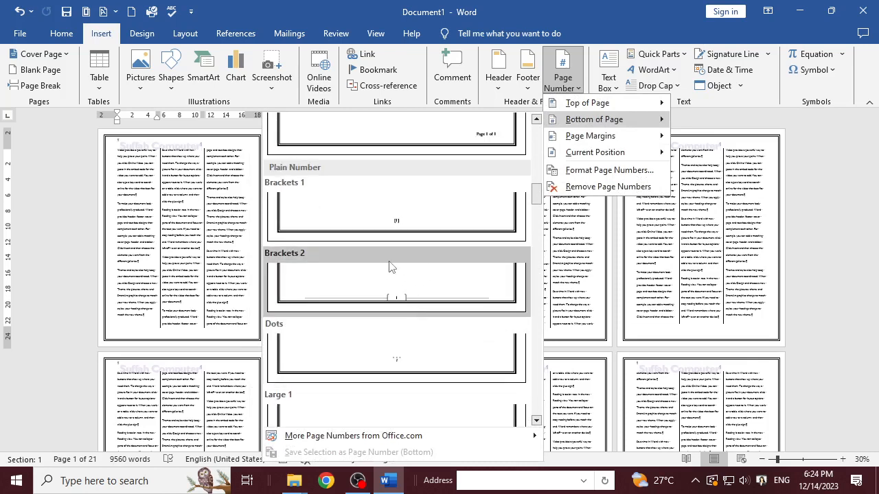
{"action": "scroll", "coordinate": [425, 251], "scroll_direction": "up", "scroll_amount": 3}
{"action": "left_click", "coordinate": [368, 210]}
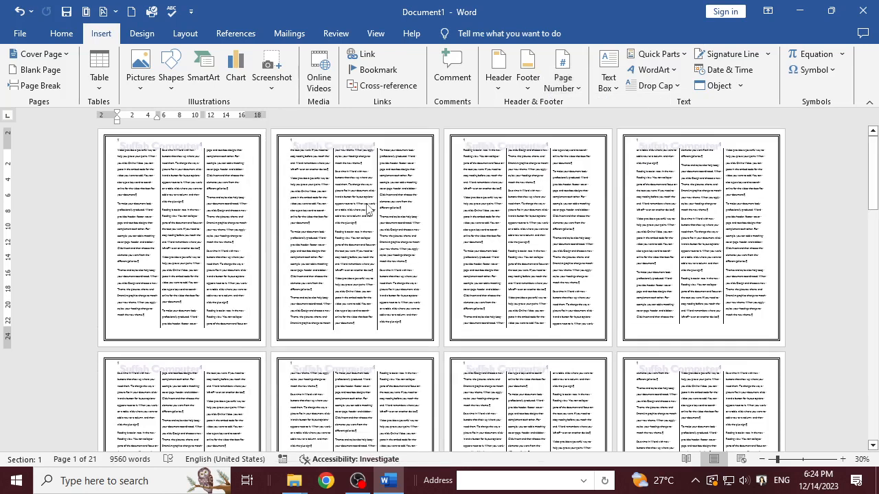
Step: Leave footer editing and examine the page numbers at the bottom of several pages
{"action": "double_click", "coordinate": [377, 282]}
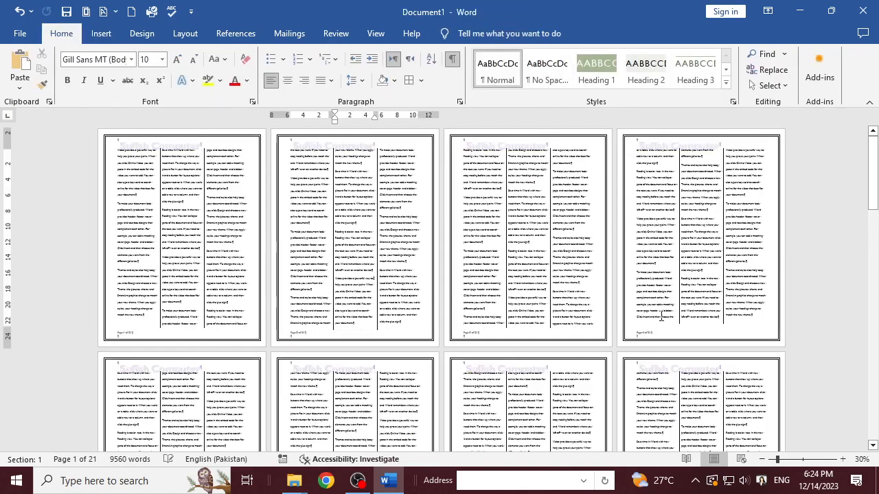
{"action": "left_click", "coordinate": [843, 459]}
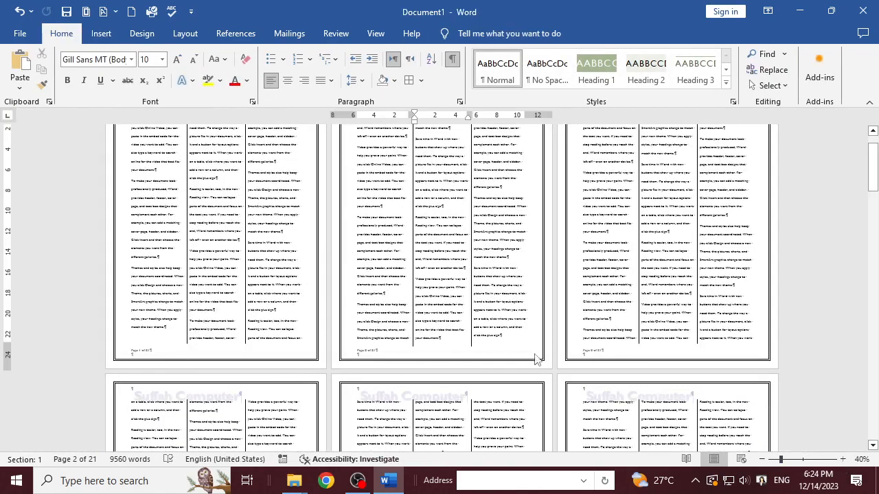
{"action": "left_click", "coordinate": [842, 460]}
{"action": "left_click", "coordinate": [843, 459]}
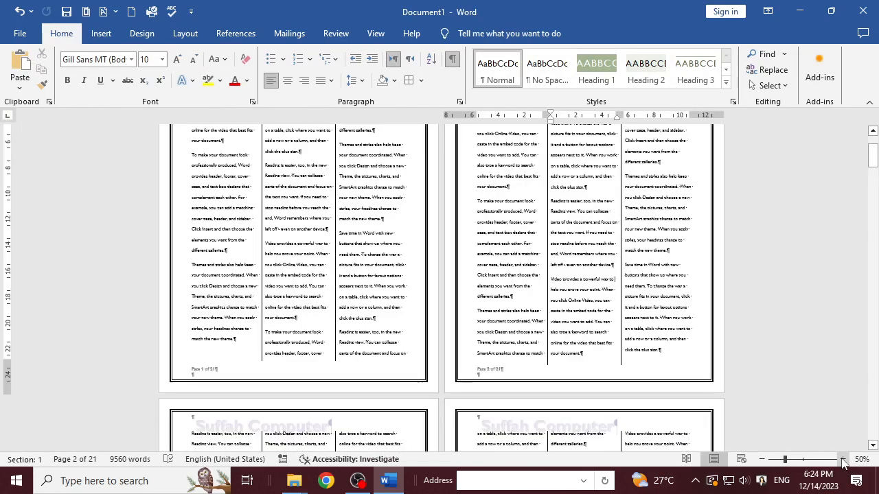
{"action": "scroll", "coordinate": [370, 369], "scroll_direction": "down", "scroll_amount": 1}
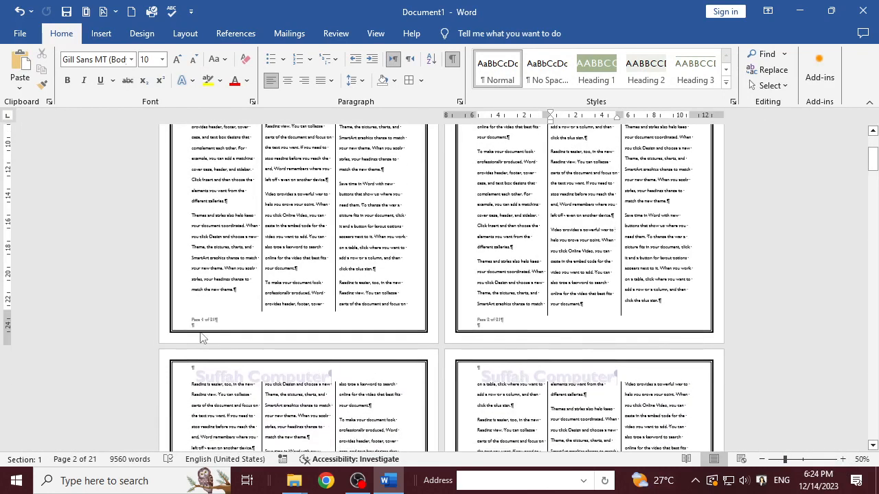
{"action": "left_click", "coordinate": [842, 460]}
{"action": "left_click", "coordinate": [842, 459]}
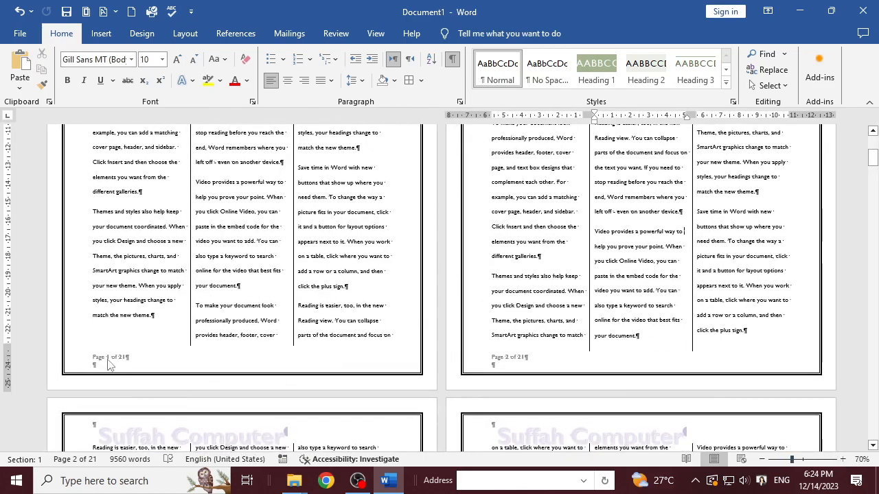
{"action": "scroll", "coordinate": [517, 368], "scroll_direction": "down", "scroll_amount": 10}
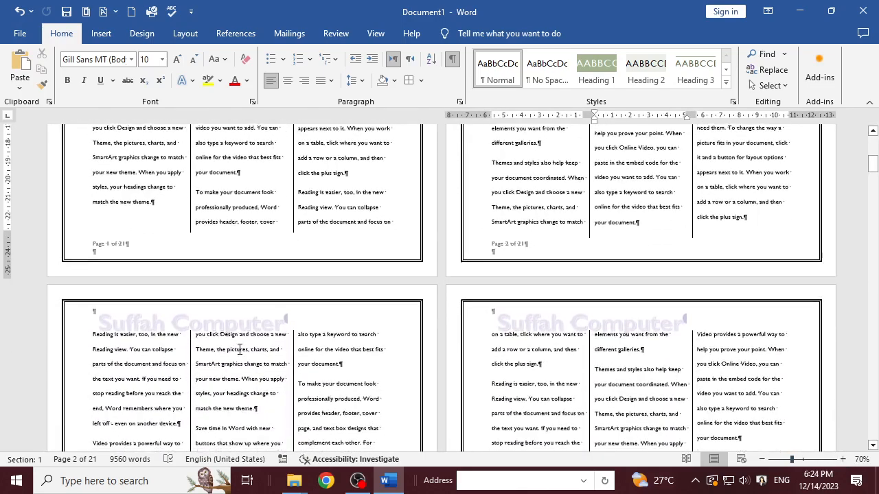
{"action": "scroll", "coordinate": [201, 349], "scroll_direction": "down", "scroll_amount": 8}
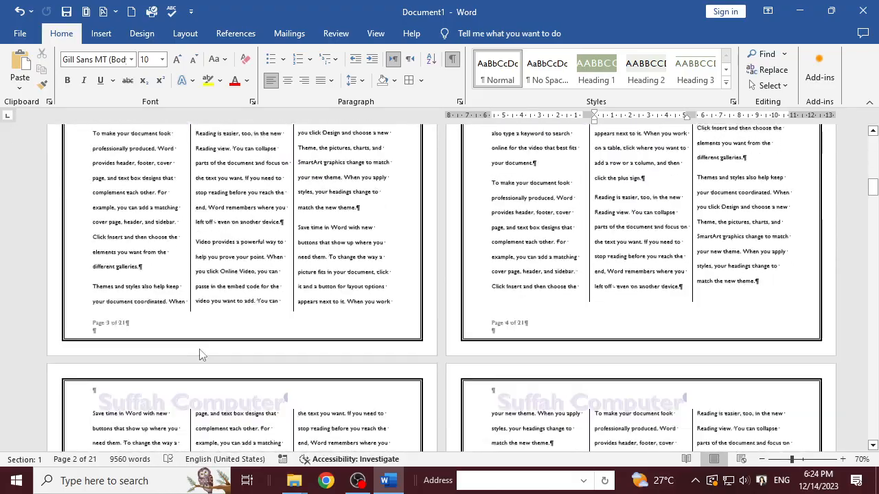
{"action": "scroll", "coordinate": [521, 317], "scroll_direction": "down", "scroll_amount": 10}
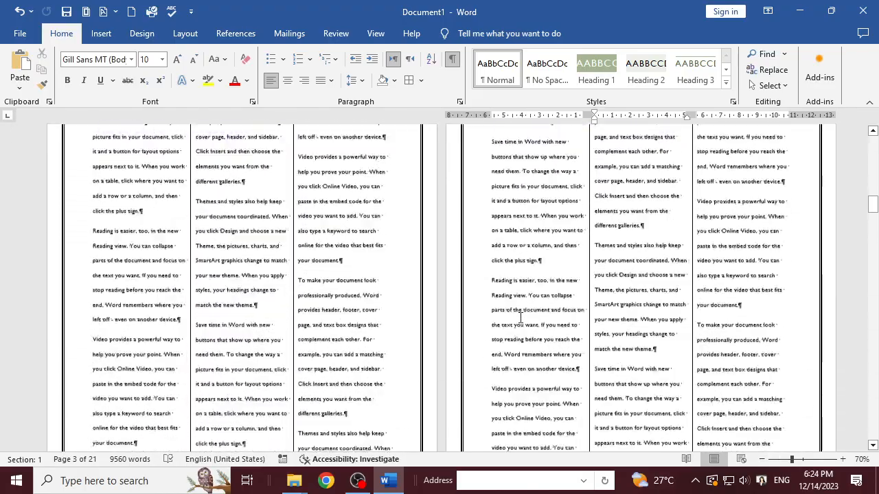
{"action": "scroll", "coordinate": [521, 318], "scroll_direction": "up", "scroll_amount": 10}
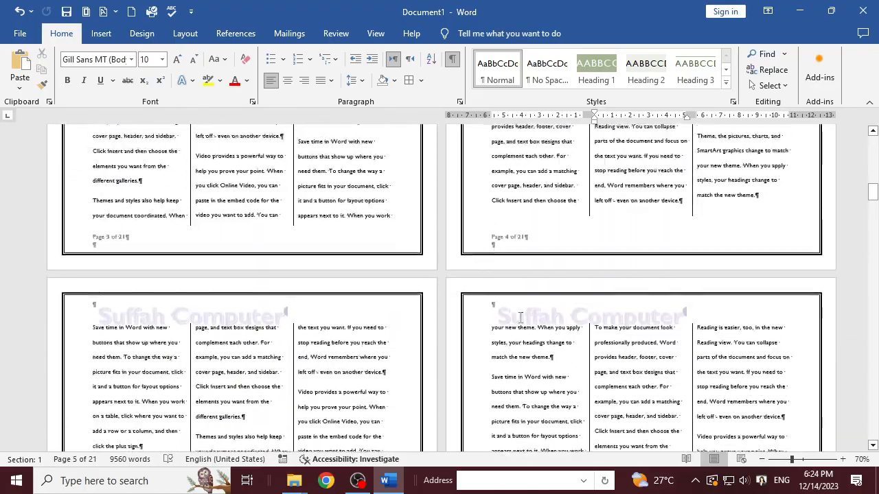
{"action": "scroll", "coordinate": [520, 317], "scroll_direction": "up", "scroll_amount": 4}
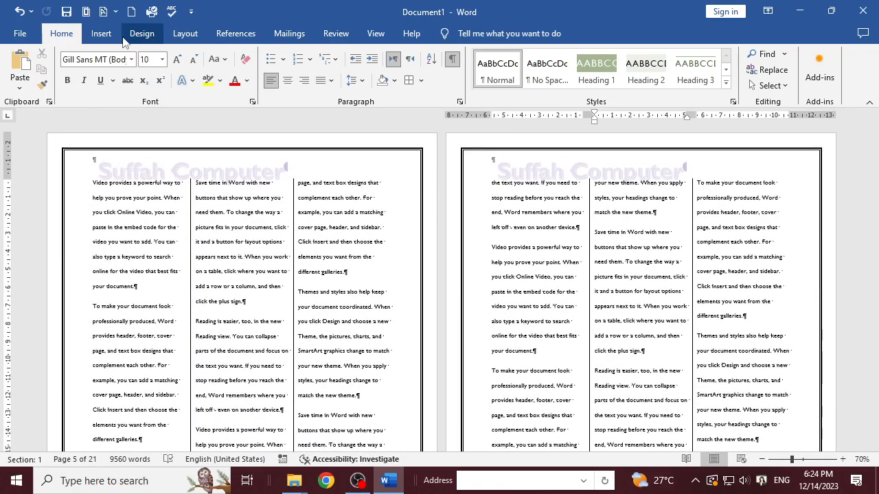
Step: Change the bottom-of-page numbering to the Accent Bar 1 design and leave footer editing
{"action": "left_click", "coordinate": [101, 33]}
{"action": "left_click", "coordinate": [576, 92]}
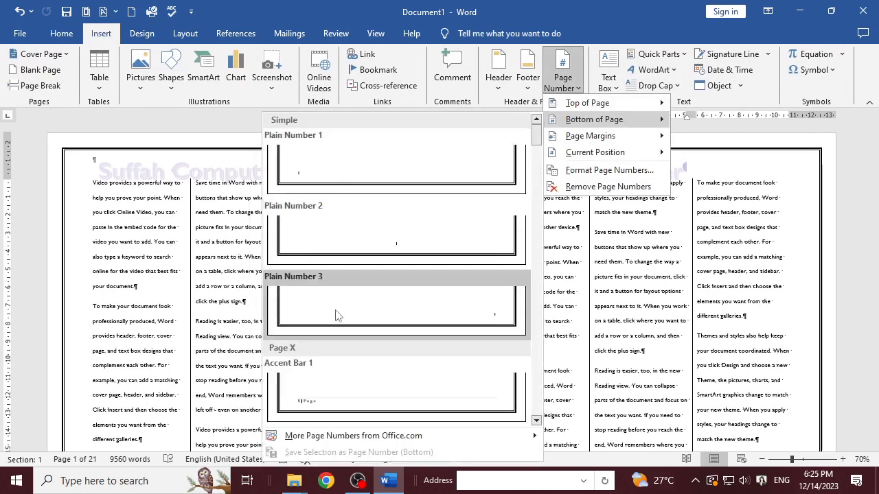
{"action": "scroll", "coordinate": [413, 337], "scroll_direction": "down", "scroll_amount": 8}
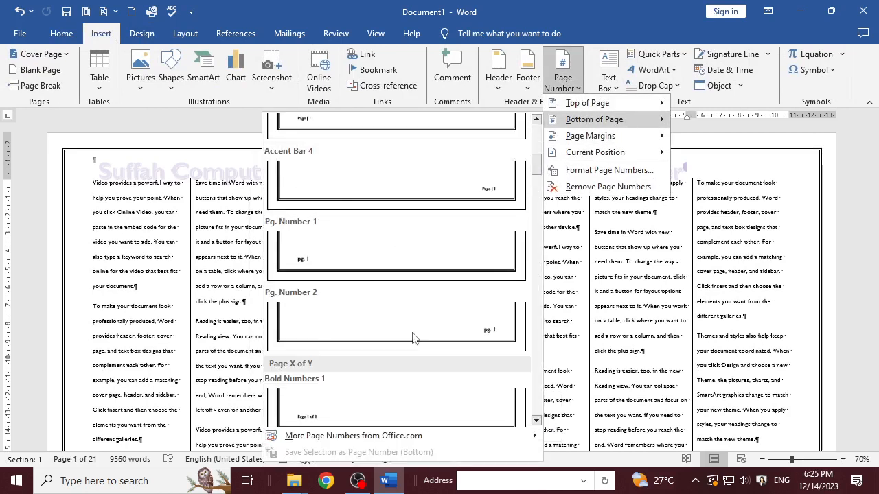
{"action": "scroll", "coordinate": [412, 338], "scroll_direction": "down", "scroll_amount": 3}
{"action": "scroll", "coordinate": [413, 337], "scroll_direction": "down", "scroll_amount": 7}
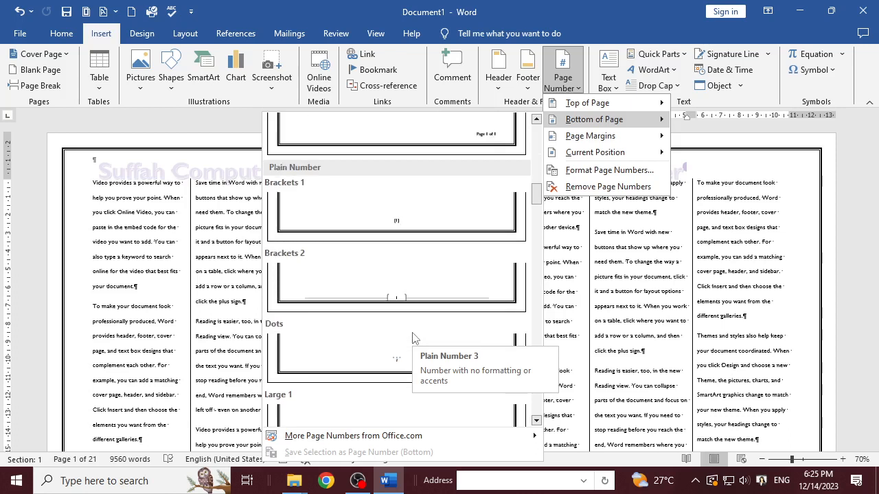
{"action": "scroll", "coordinate": [342, 340], "scroll_direction": "down", "scroll_amount": 3}
{"action": "scroll", "coordinate": [376, 318], "scroll_direction": "down", "scroll_amount": 3}
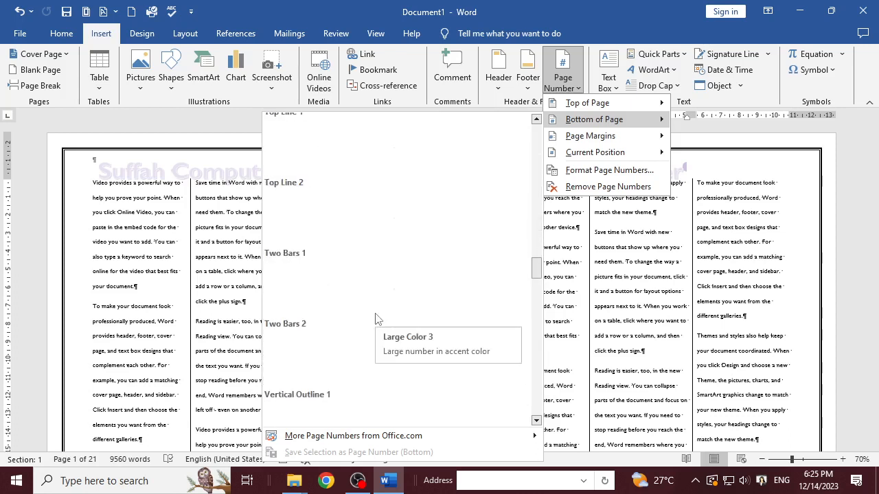
{"action": "scroll", "coordinate": [402, 267], "scroll_direction": "up", "scroll_amount": 15}
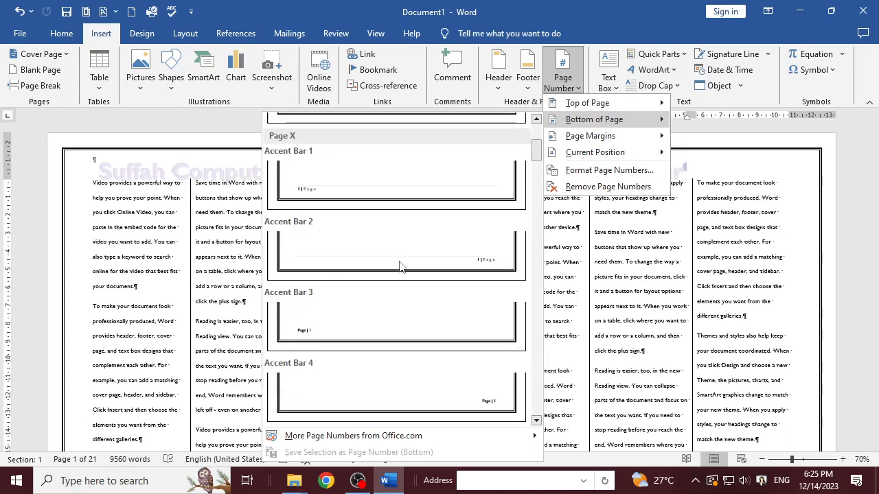
{"action": "left_click", "coordinate": [326, 184]}
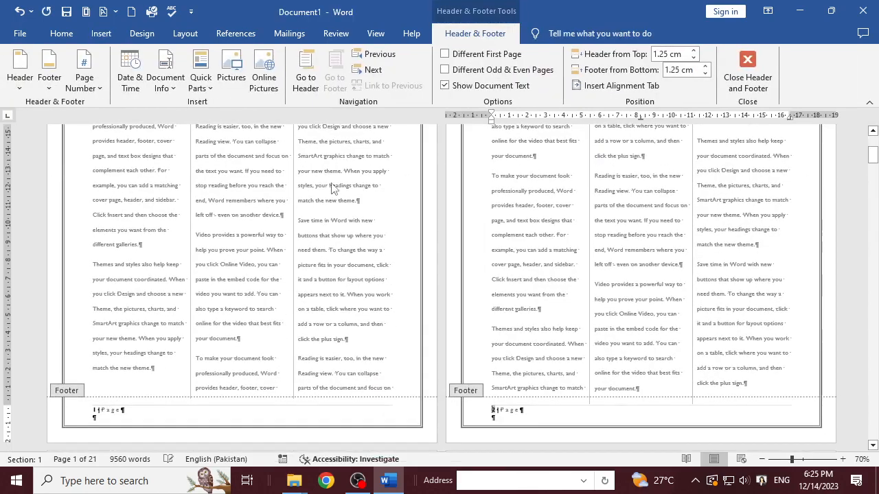
{"action": "double_click", "coordinate": [260, 267]}
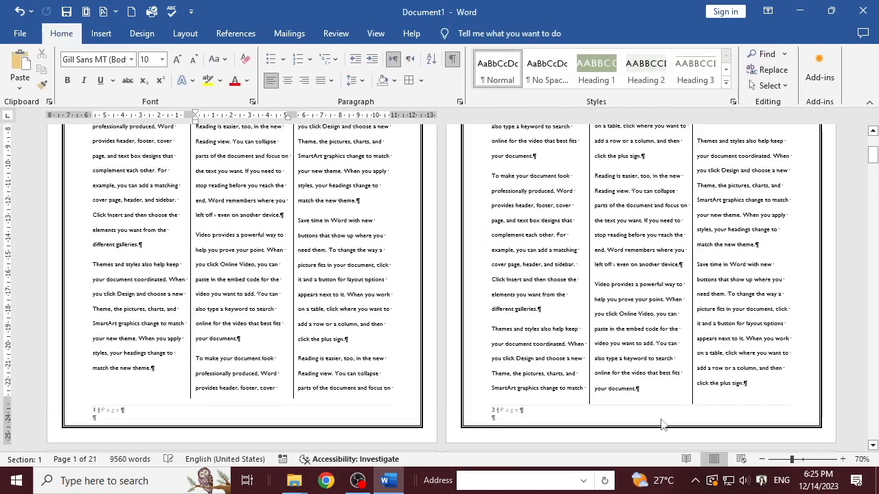
Step: Examine the footer numbering across consecutive pages, both close up and in a multi-page overview
{"action": "scroll", "coordinate": [609, 240], "scroll_direction": "up", "scroll_amount": 3}
{"action": "scroll", "coordinate": [608, 241], "scroll_direction": "down", "scroll_amount": 3}
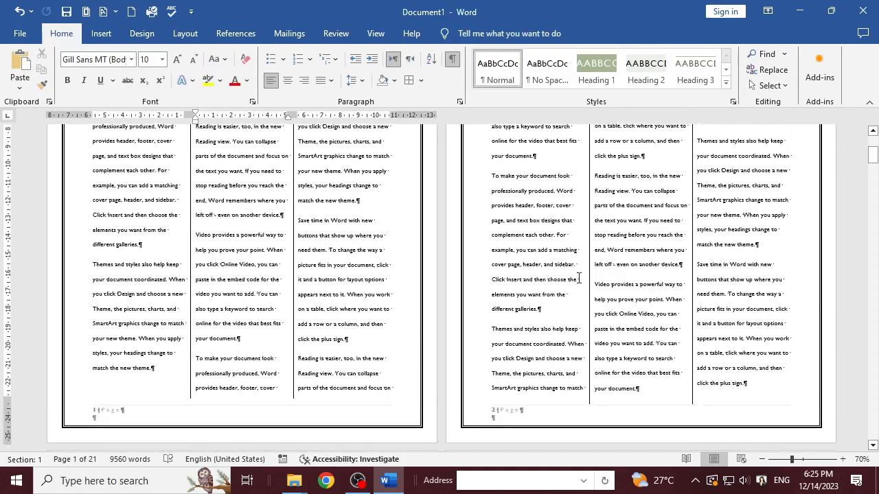
{"action": "scroll", "coordinate": [497, 385], "scroll_direction": "down", "scroll_amount": 13}
{"action": "scroll", "coordinate": [497, 384], "scroll_direction": "down", "scroll_amount": 10}
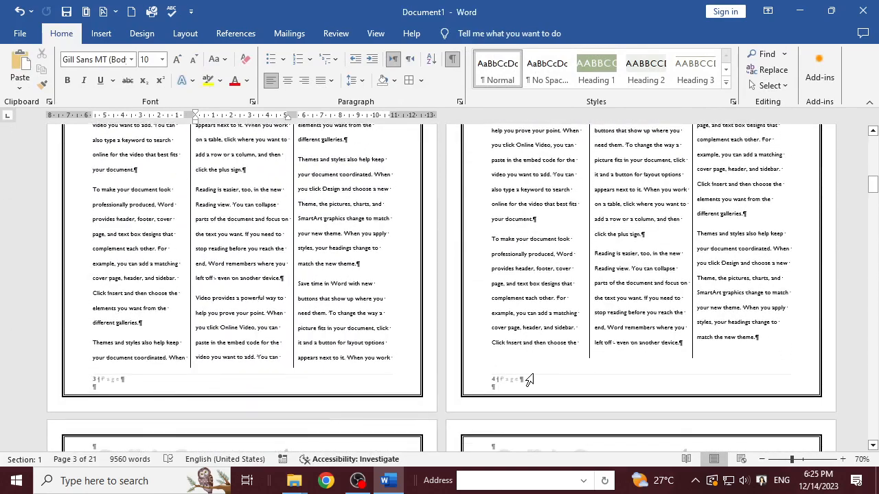
{"action": "scroll", "coordinate": [580, 378], "scroll_direction": "up", "scroll_amount": 15}
{"action": "scroll", "coordinate": [580, 378], "scroll_direction": "up", "scroll_amount": 12}
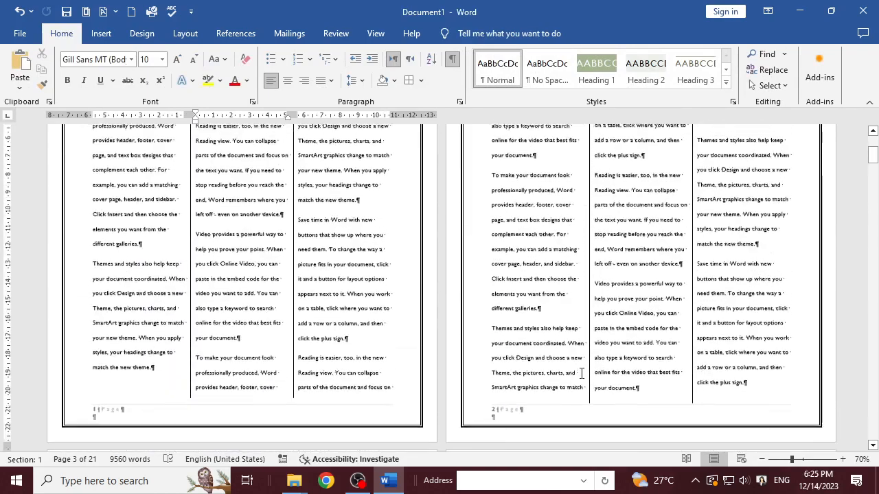
{"action": "scroll", "coordinate": [532, 422], "scroll_direction": "down", "scroll_amount": 3}
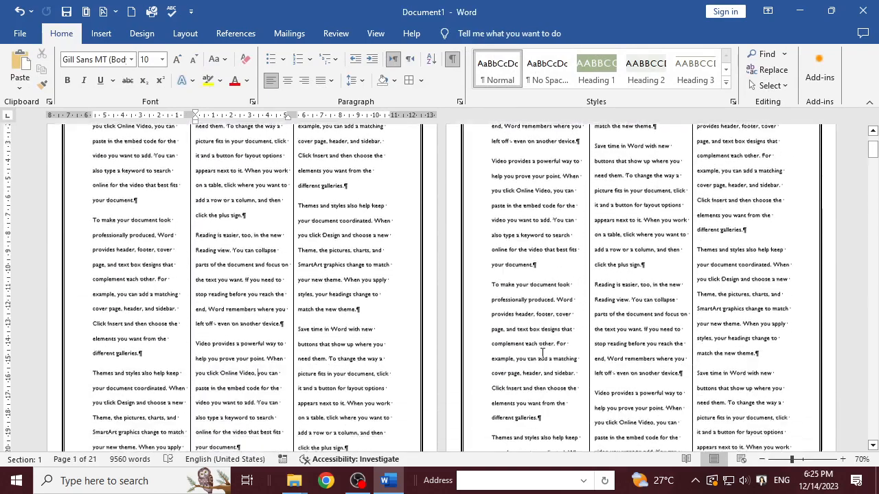
{"action": "left_click", "coordinate": [761, 459]}
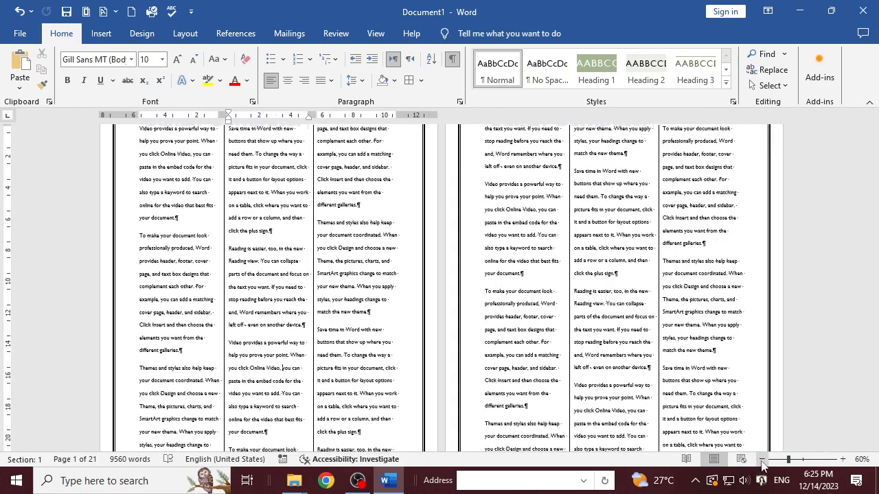
{"action": "left_click", "coordinate": [762, 459]}
{"action": "left_click", "coordinate": [761, 459]}
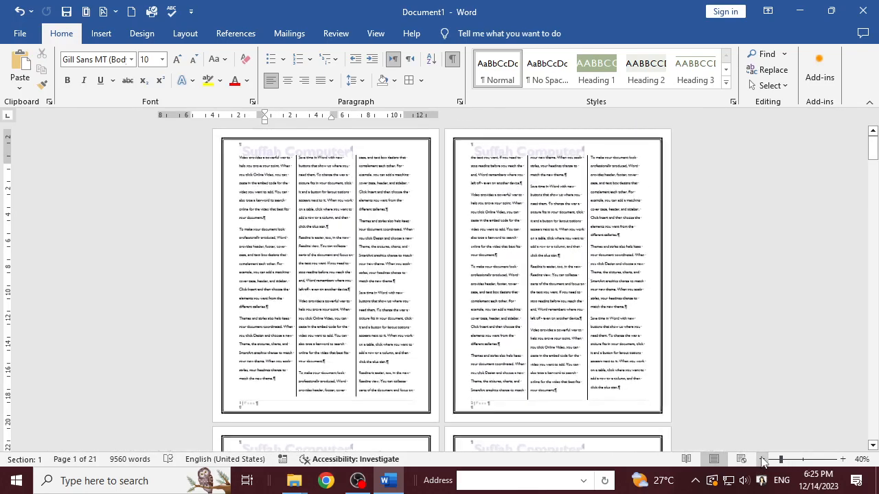
{"action": "scroll", "coordinate": [414, 233], "scroll_direction": "down", "scroll_amount": 2}
{"action": "scroll", "coordinate": [414, 232], "scroll_direction": "down", "scroll_amount": 2}
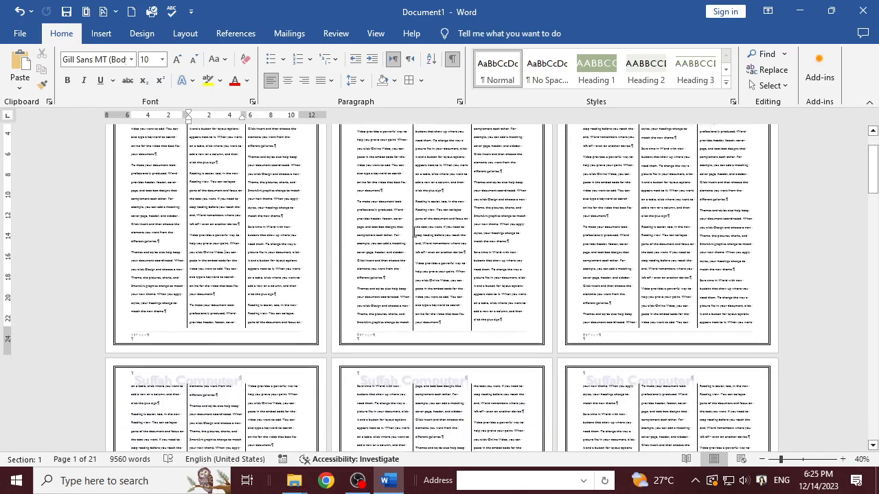
{"action": "scroll", "coordinate": [414, 232], "scroll_direction": "up", "scroll_amount": 3}
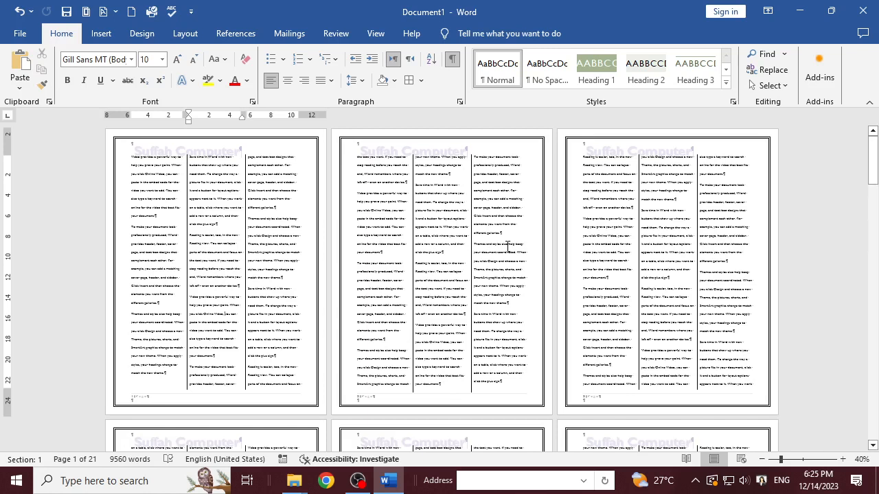
Step: Undo the page numbering and the three-column layout so the text is back in a single column
{"action": "left_click", "coordinate": [358, 245]}
{"action": "key", "text": "ctrl+z"}
{"action": "key", "text": "ctrl+z"}
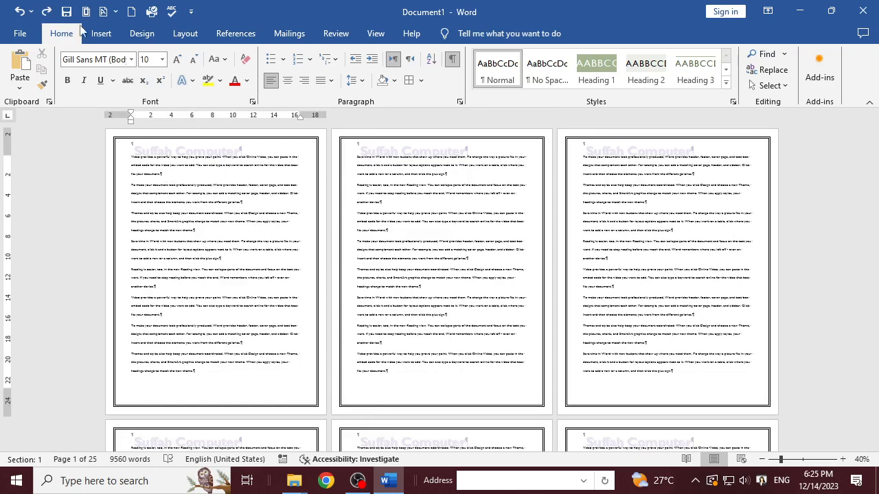
Step: View the available page and section break types, and hide the section number from the status bar
{"action": "left_click", "coordinate": [183, 34]}
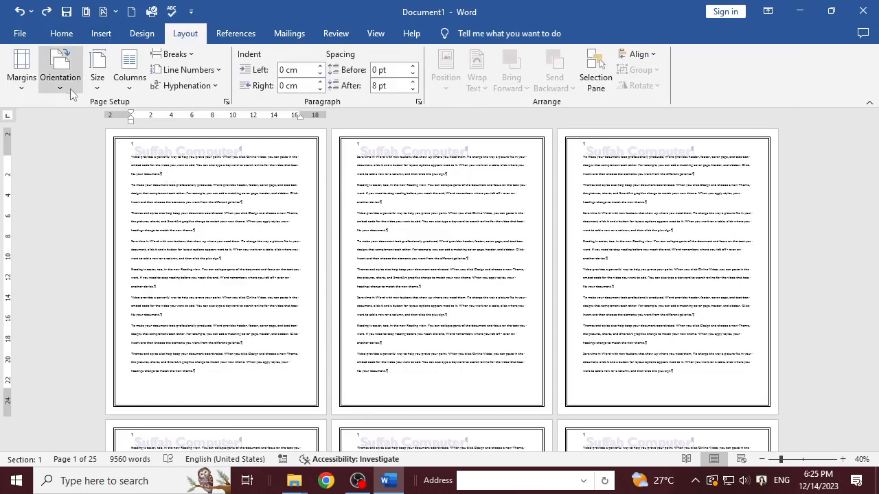
{"action": "left_click", "coordinate": [192, 57]}
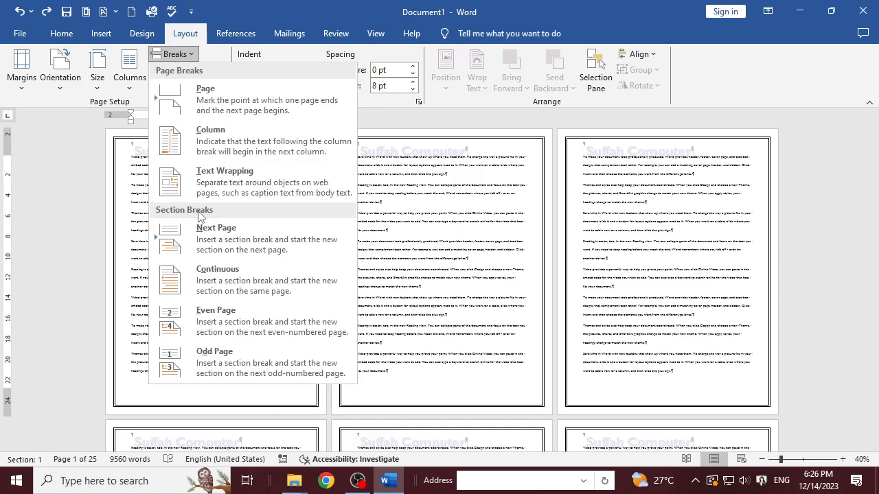
{"action": "left_click", "coordinate": [488, 464]}
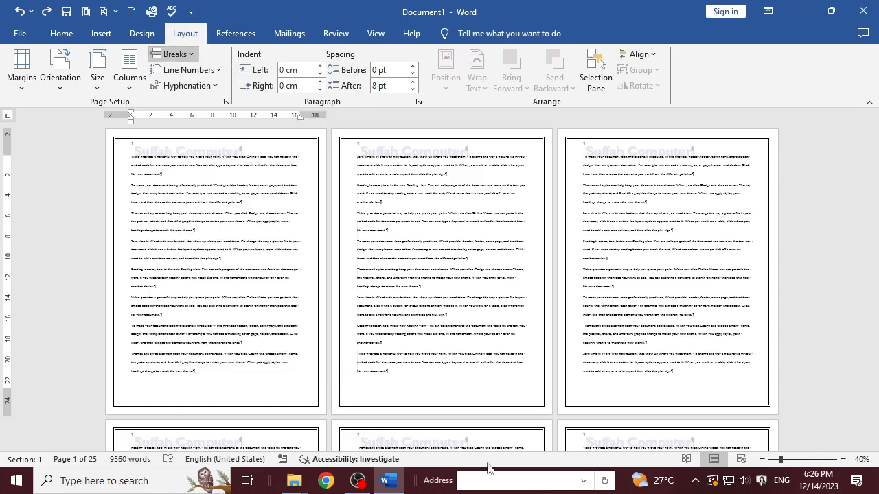
{"action": "right_click", "coordinate": [488, 464]}
{"action": "left_click", "coordinate": [523, 82]}
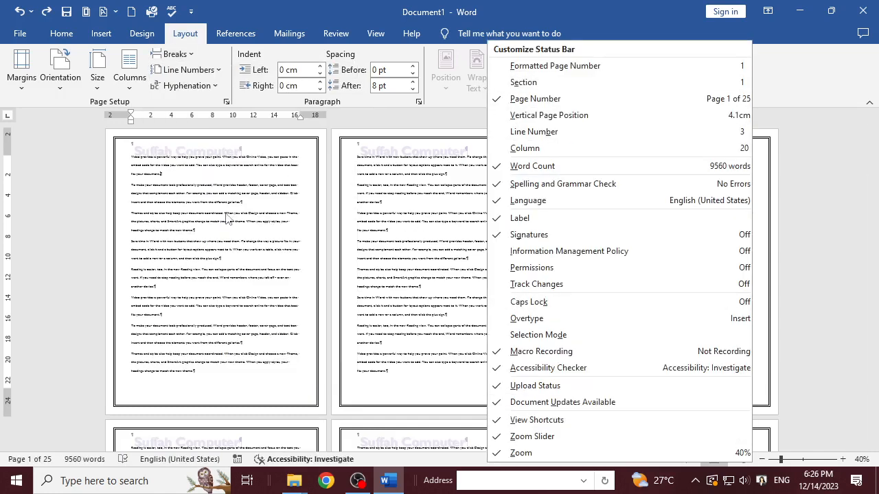
{"action": "left_click", "coordinate": [190, 193]}
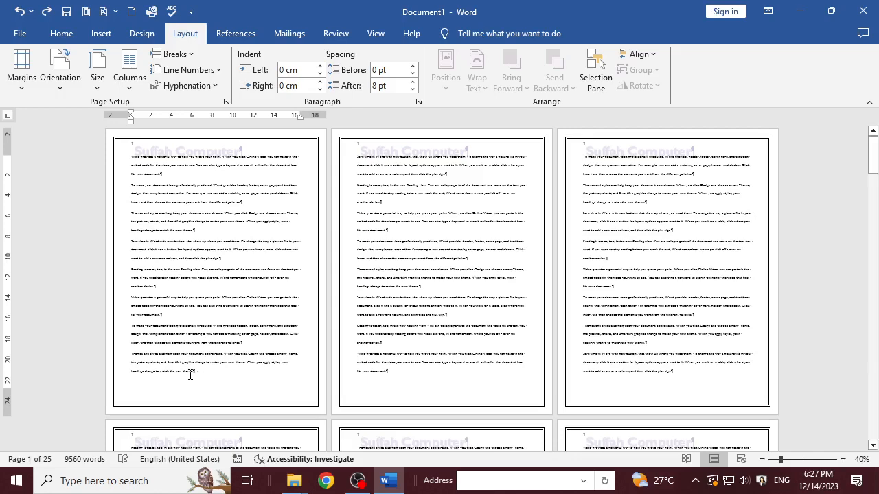
Step: Hide the paragraph marks and other formatting symbols in the document
{"action": "scroll", "coordinate": [325, 410], "scroll_direction": "up", "scroll_amount": 1, "text": "ctrl"}
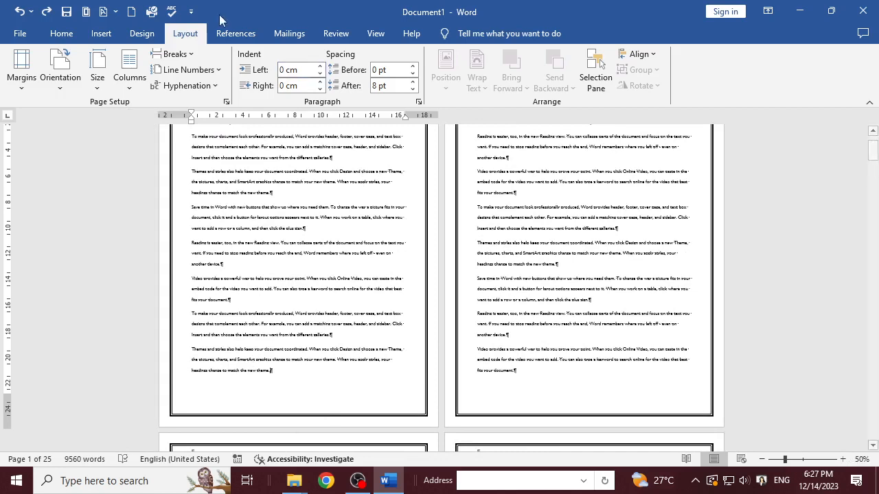
{"action": "left_click", "coordinate": [56, 34]}
{"action": "left_click", "coordinate": [452, 58]}
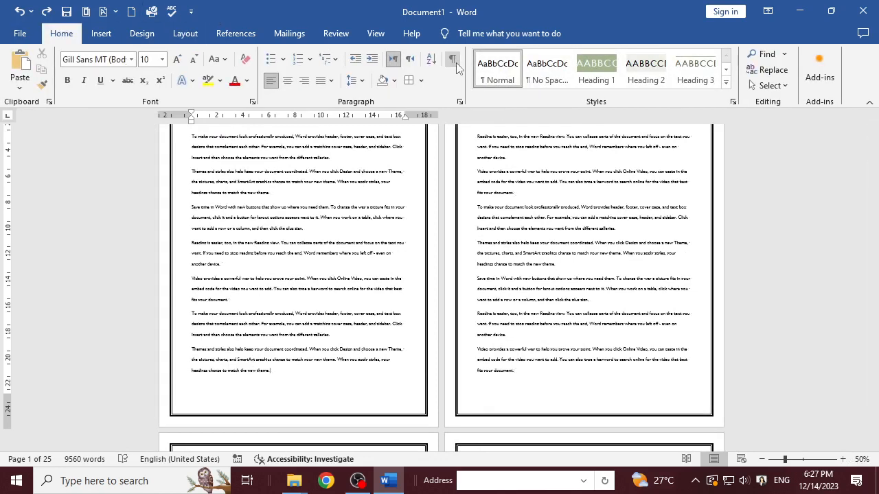
Step: Insert a Next Page section break after the last paragraph on the first page
{"action": "left_click", "coordinate": [185, 34]}
{"action": "left_click", "coordinate": [191, 55]}
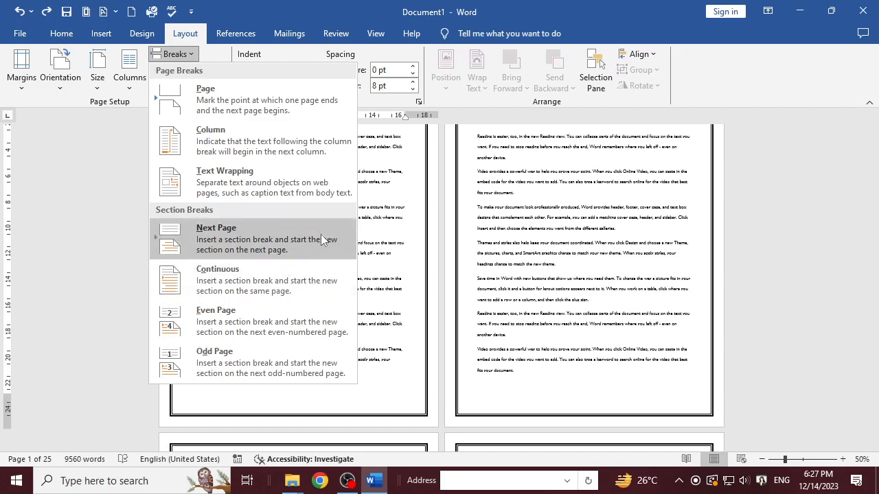
{"action": "left_click", "coordinate": [245, 245]}
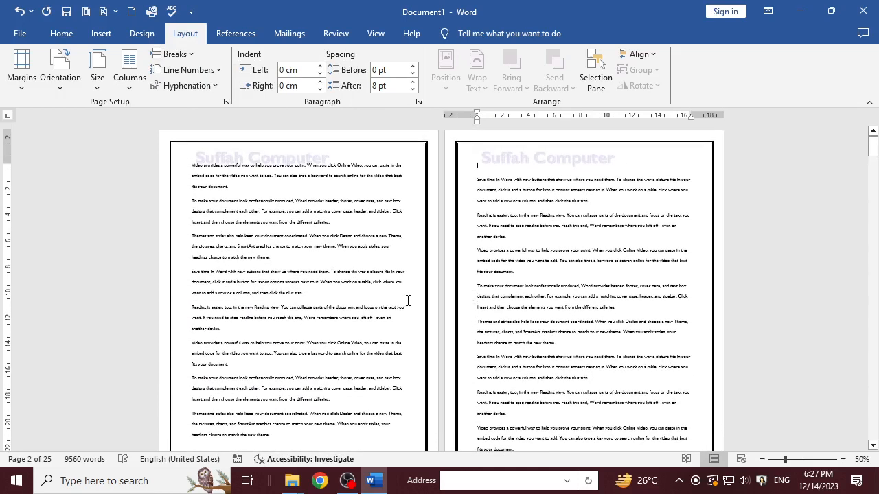
Step: Place the cursor in the first page's text and restore the maximised document window to a smaller size
{"action": "scroll", "coordinate": [405, 301], "scroll_direction": "down", "scroll_amount": 1}
{"action": "scroll", "coordinate": [486, 163], "scroll_direction": "up", "scroll_amount": 1}
{"action": "scroll", "coordinate": [320, 310], "scroll_direction": "down", "scroll_amount": 1}
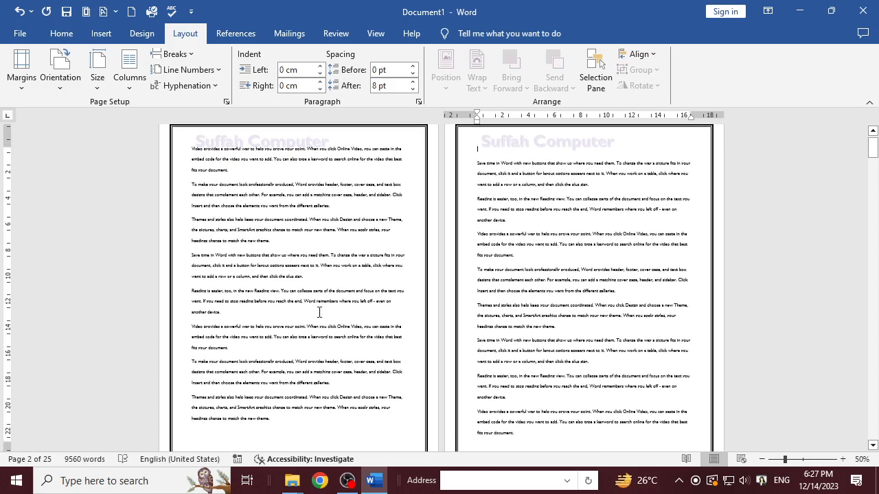
{"action": "left_click", "coordinate": [315, 330]}
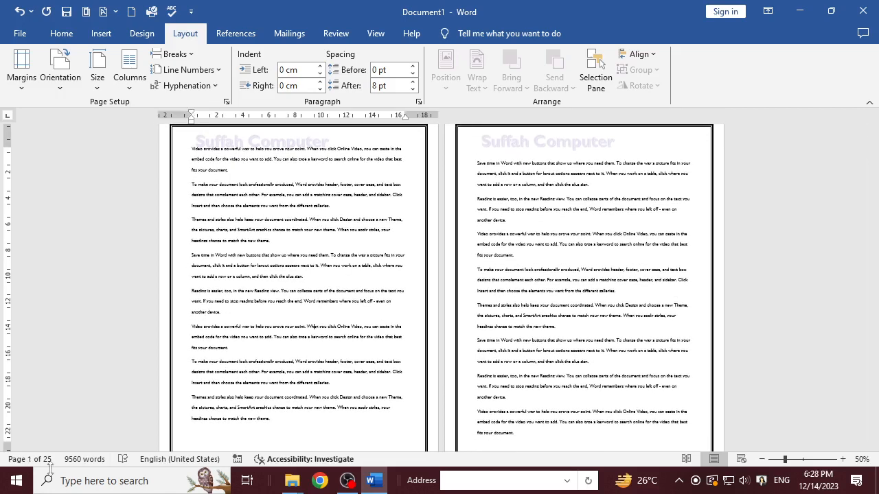
{"action": "left_click", "coordinate": [831, 11]}
{"action": "left_click_drag", "start_coordinate": [548, 24], "coordinate": [571, 19]}
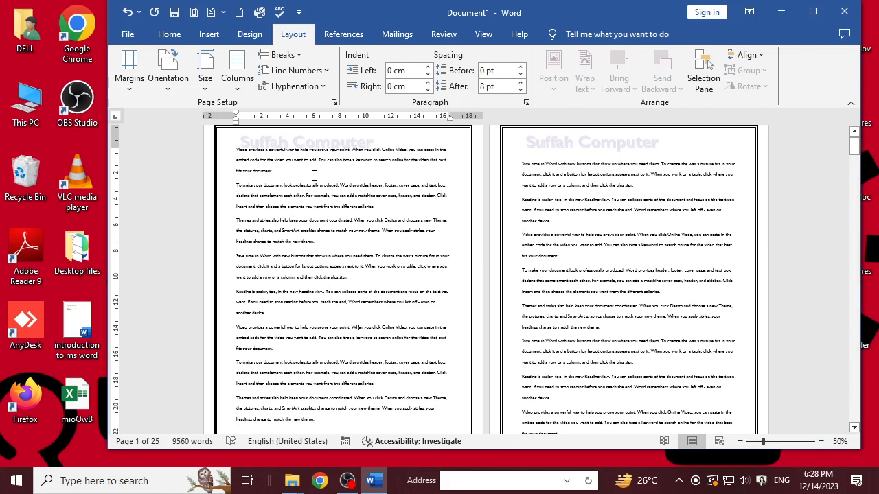
Step: Show the section number in the status bar and check it for the first and second pages
{"action": "right_click", "coordinate": [499, 446]}
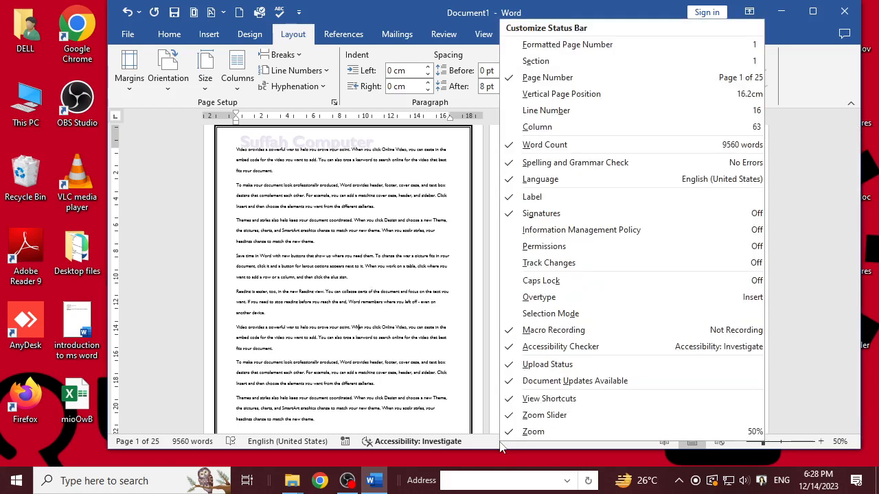
{"action": "left_click", "coordinate": [553, 64]}
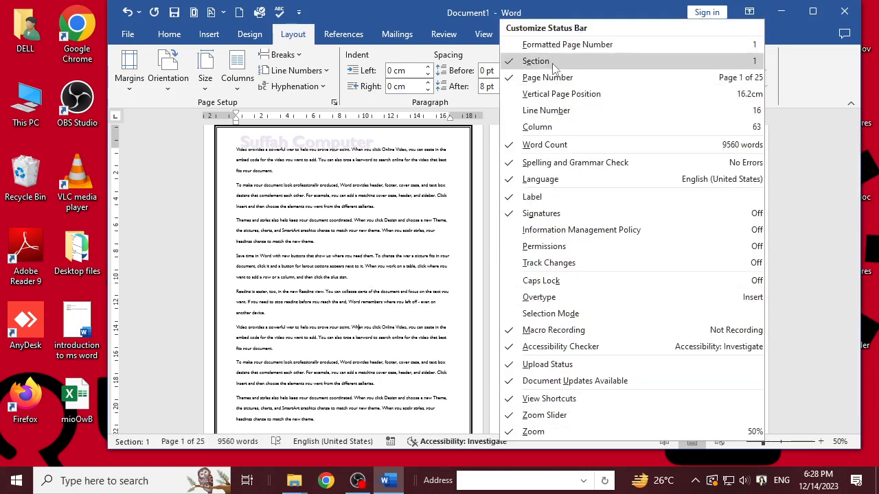
{"action": "left_click", "coordinate": [348, 263]}
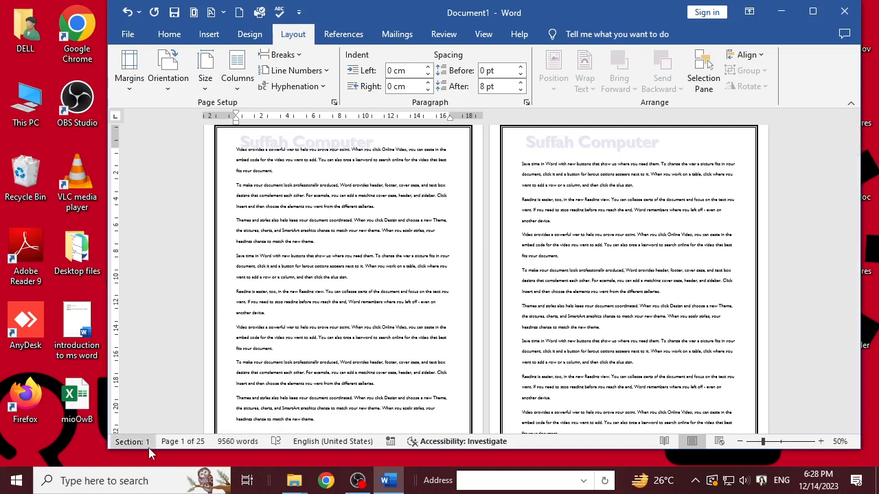
{"action": "left_click", "coordinate": [600, 216]}
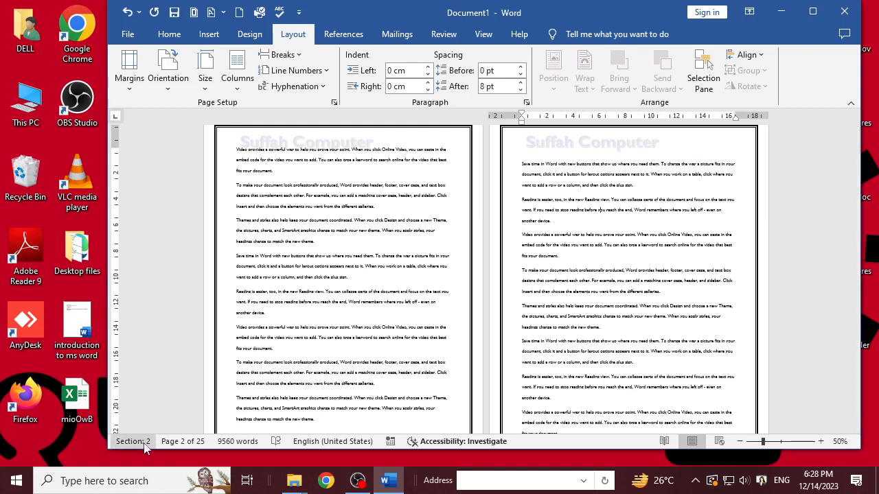
Step: Lay out the first section's text on page one in three columns
{"action": "left_click", "coordinate": [267, 347]}
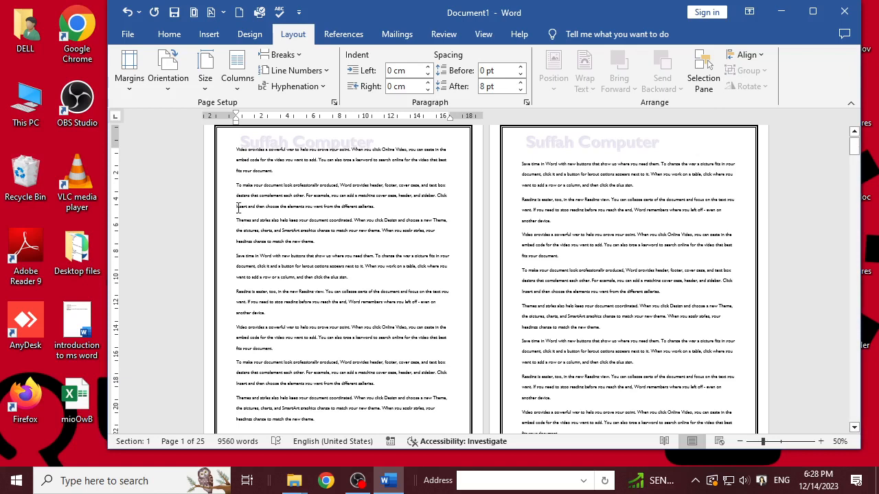
{"action": "left_click", "coordinate": [234, 82]}
{"action": "left_click", "coordinate": [245, 171]}
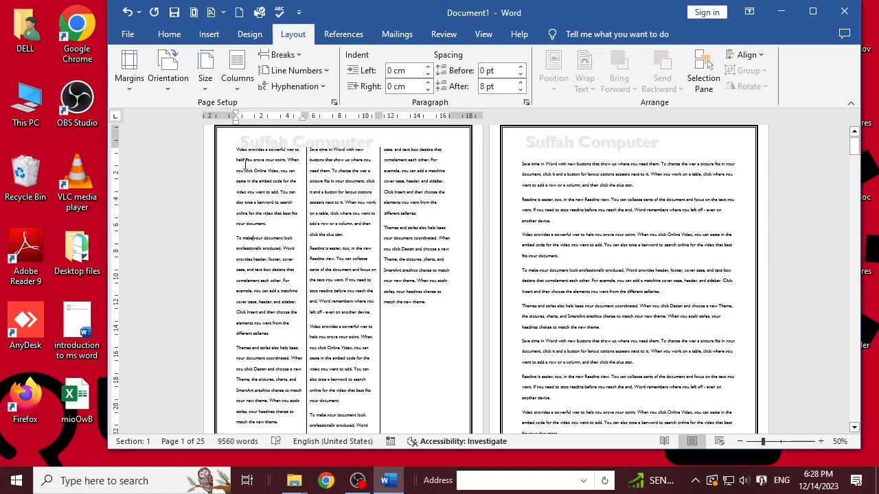
{"action": "scroll", "coordinate": [385, 262], "scroll_direction": "down", "scroll_amount": 4}
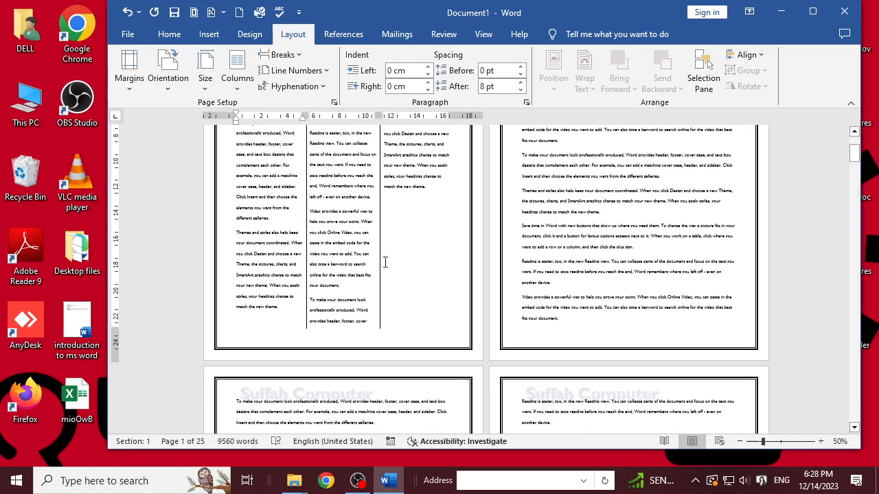
{"action": "scroll", "coordinate": [669, 236], "scroll_direction": "up", "scroll_amount": 1}
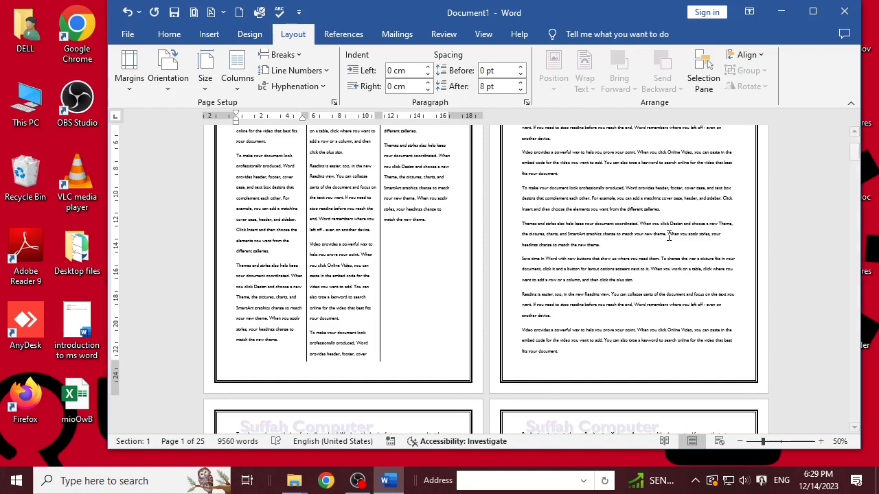
{"action": "scroll", "coordinate": [669, 236], "scroll_direction": "up", "scroll_amount": 3}
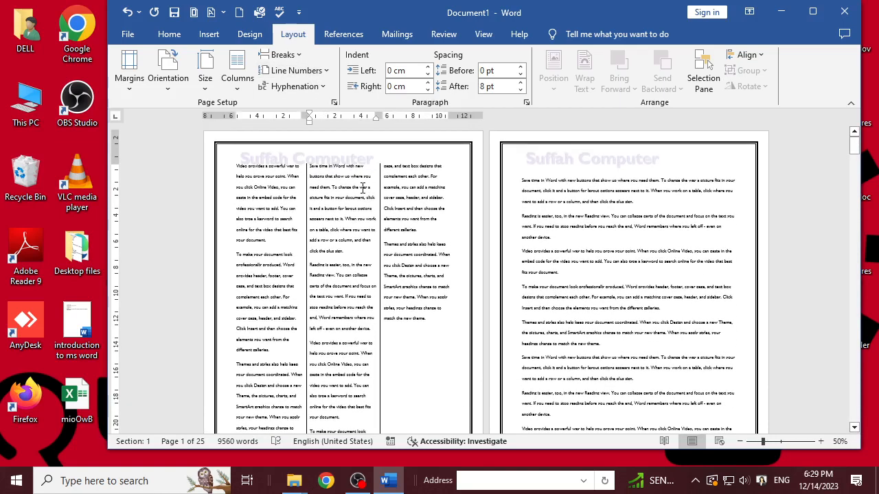
Step: Apply a yellow star art page border, 12 pt wide, to the first section only
{"action": "left_click", "coordinate": [249, 34]}
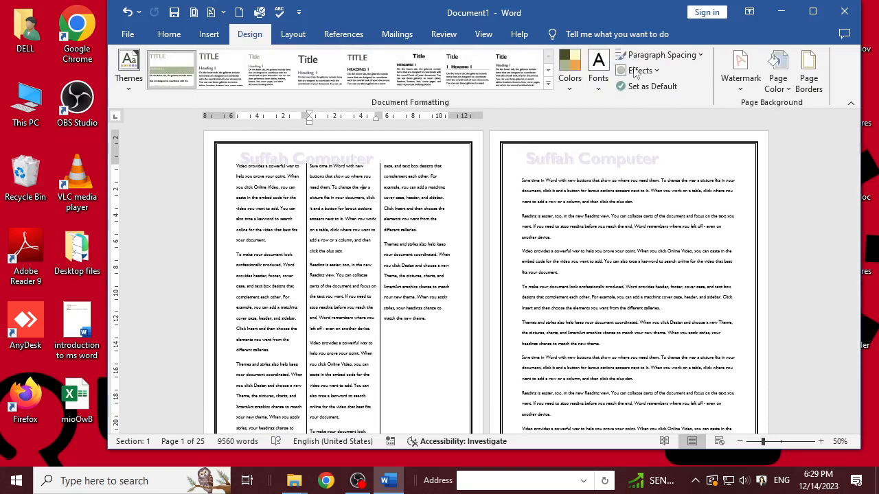
{"action": "left_click", "coordinate": [808, 76]}
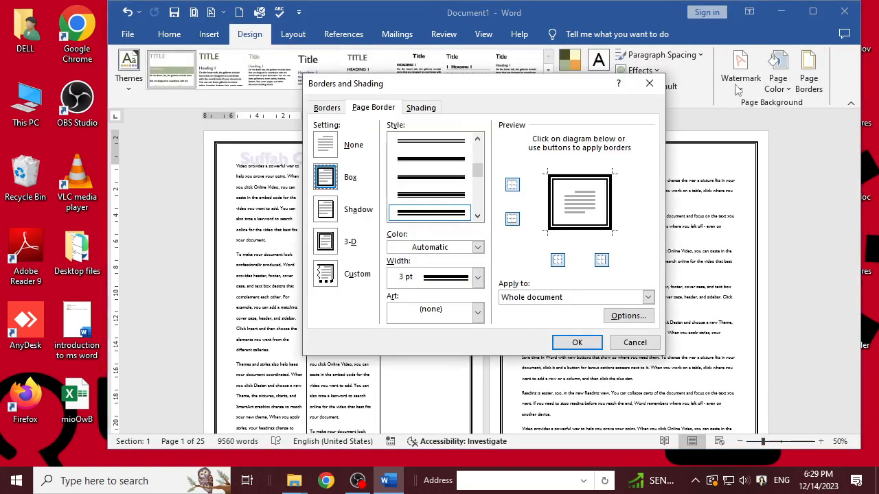
{"action": "left_click", "coordinate": [477, 312]}
{"action": "scroll", "coordinate": [436, 370], "scroll_direction": "down", "scroll_amount": 5}
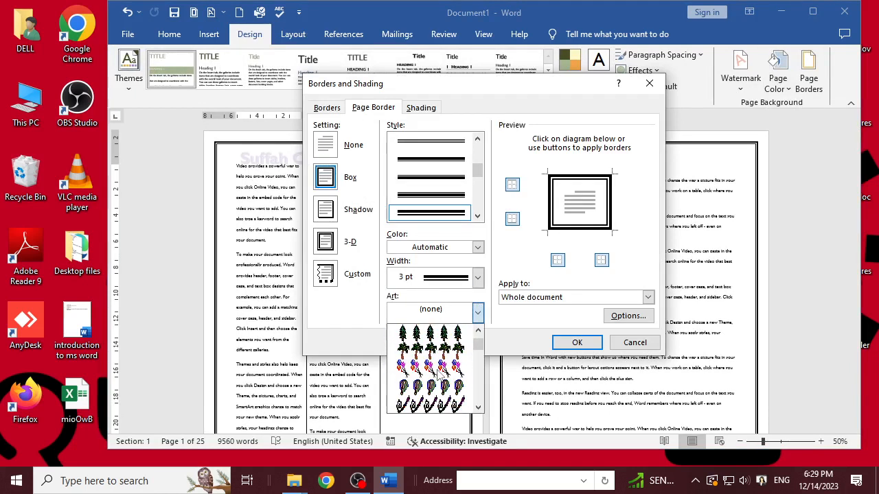
{"action": "left_click", "coordinate": [448, 406]}
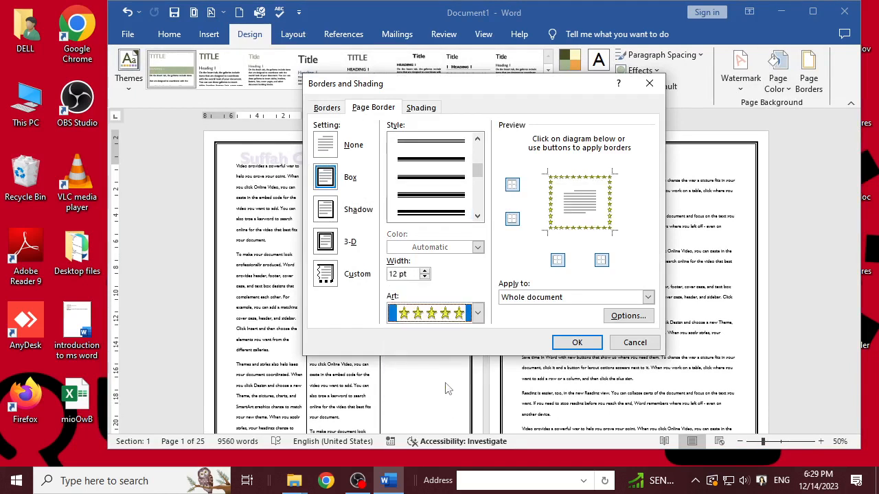
{"action": "left_click", "coordinate": [647, 297]}
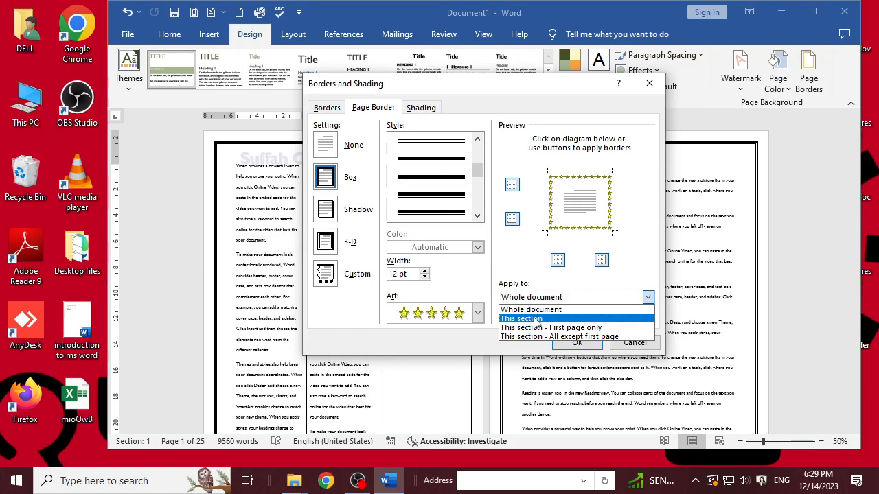
{"action": "left_click", "coordinate": [536, 319]}
{"action": "left_click", "coordinate": [566, 342]}
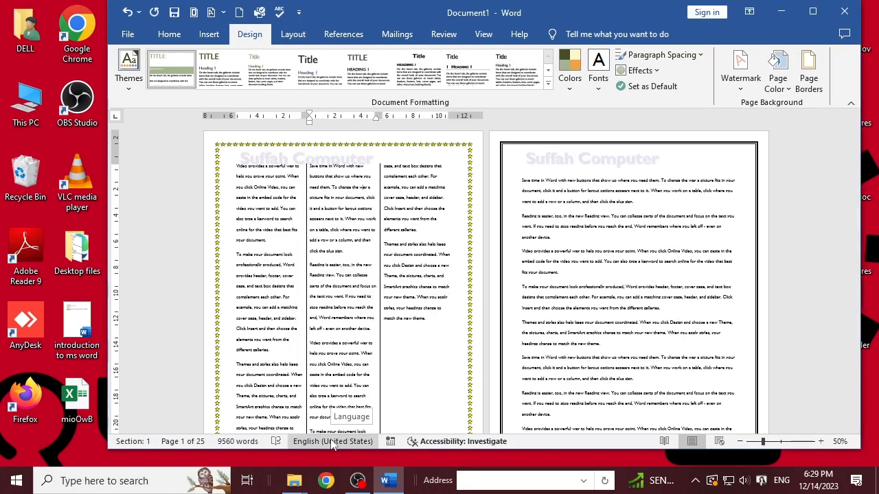
{"action": "scroll", "coordinate": [363, 326], "scroll_direction": "down", "scroll_amount": 3}
{"action": "scroll", "coordinate": [363, 325], "scroll_direction": "up", "scroll_amount": 3}
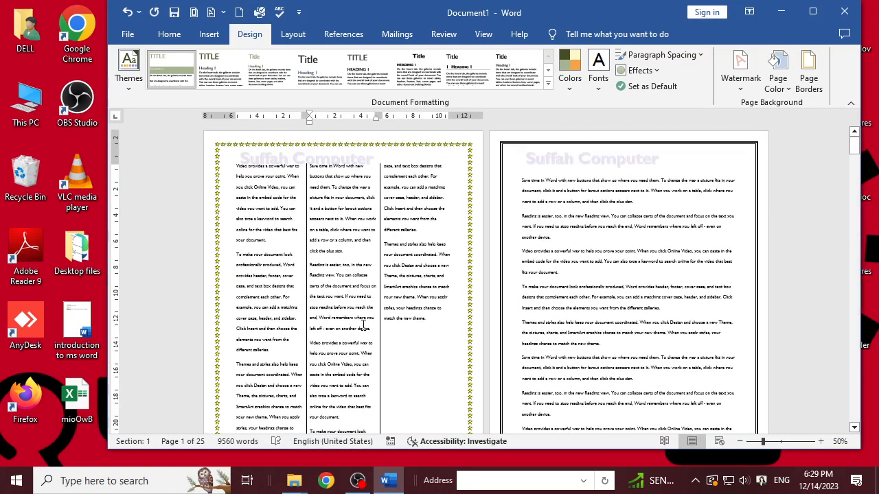
Step: Set the first section's page numbering to start at 25
{"action": "left_click", "coordinate": [210, 35]}
{"action": "left_click", "coordinate": [640, 86]}
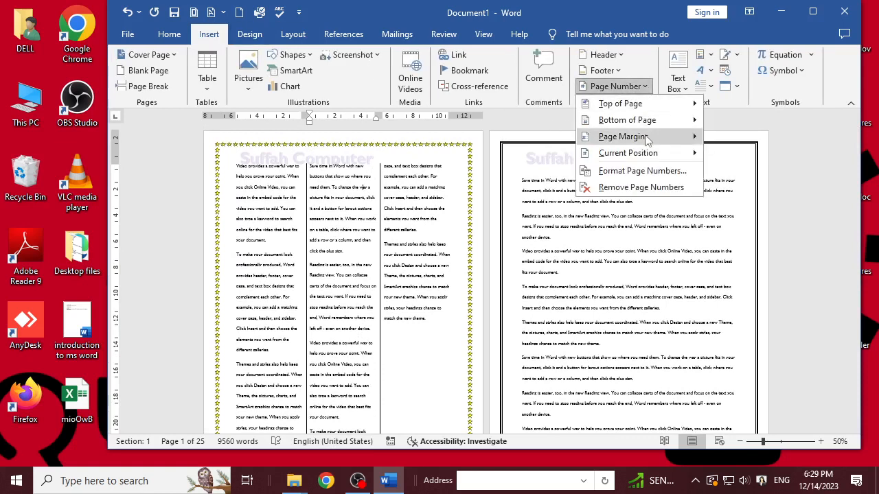
{"action": "left_click", "coordinate": [641, 171]}
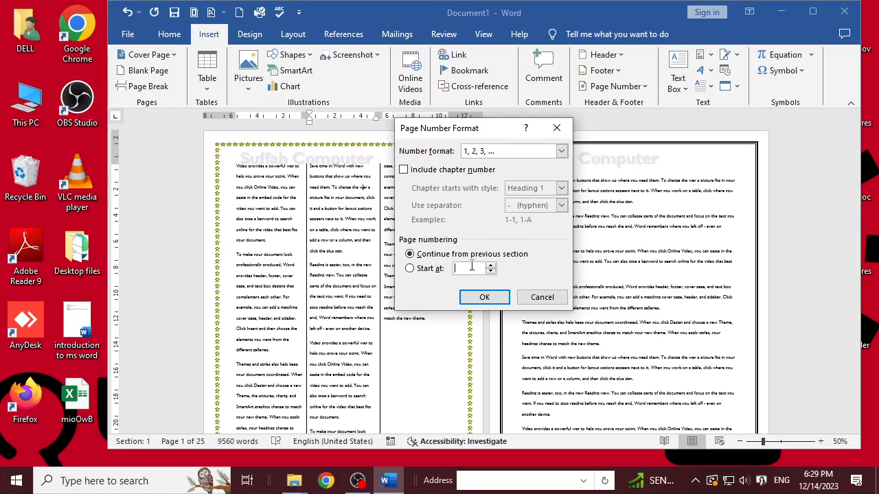
{"action": "type", "text": "25"}
{"action": "left_click", "coordinate": [484, 296]}
{"action": "scroll", "coordinate": [378, 279], "scroll_direction": "down", "scroll_amount": 3}
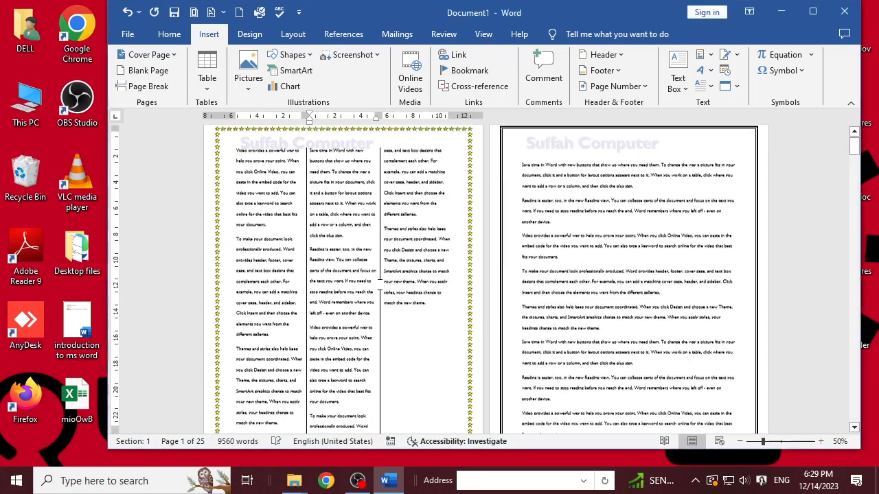
{"action": "scroll", "coordinate": [380, 284], "scroll_direction": "down", "scroll_amount": 1}
{"action": "scroll", "coordinate": [346, 311], "scroll_direction": "up", "scroll_amount": 4}
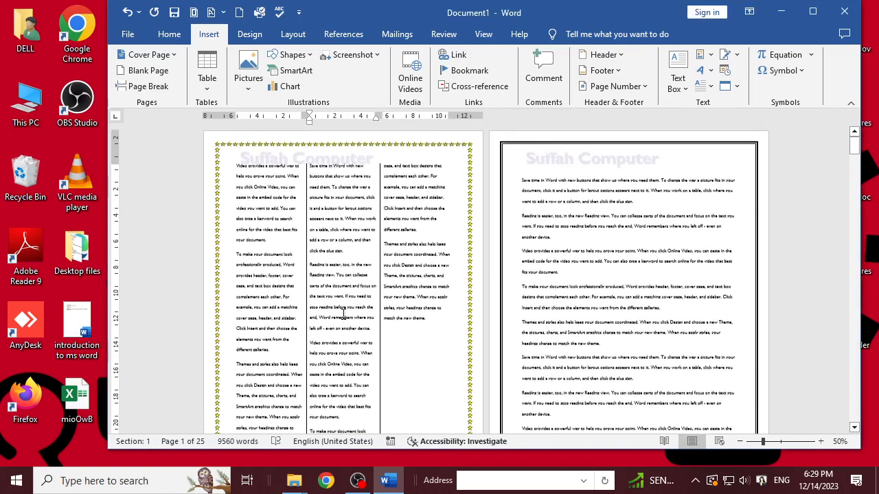
{"action": "scroll", "coordinate": [343, 315], "scroll_direction": "down", "scroll_amount": 2}
{"action": "scroll", "coordinate": [344, 314], "scroll_direction": "down", "scroll_amount": 3}
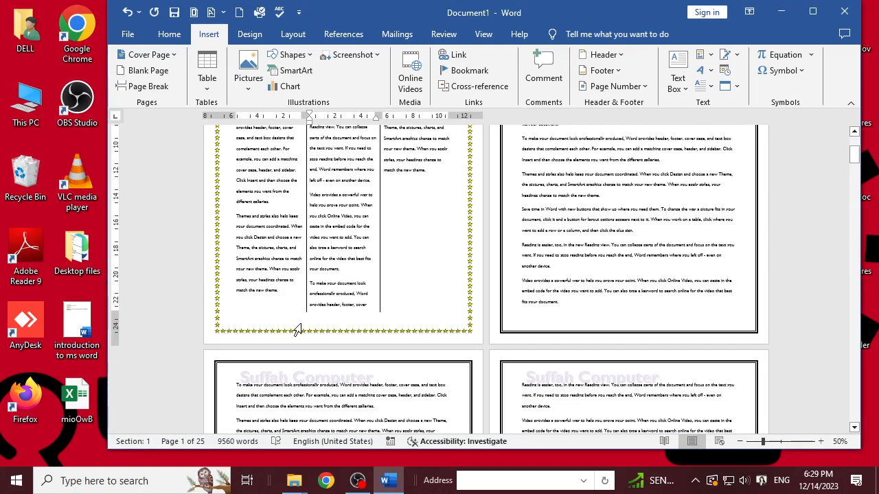
{"action": "scroll", "coordinate": [486, 330], "scroll_direction": "down", "scroll_amount": 2}
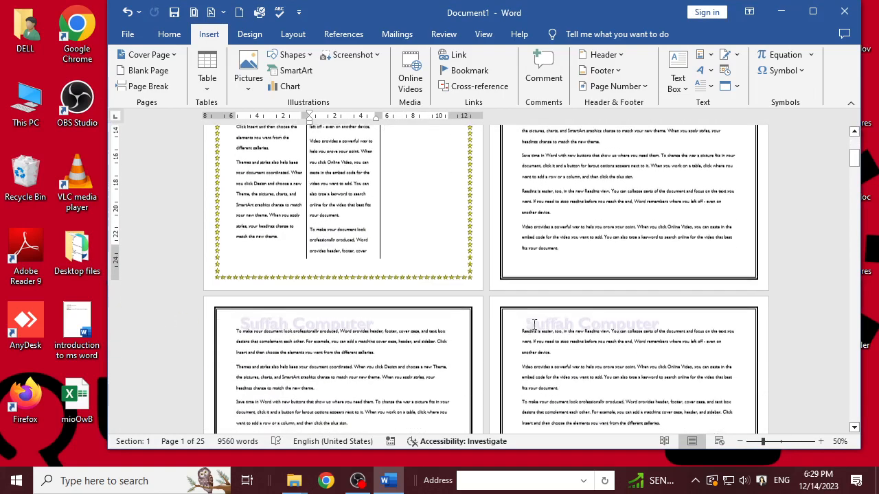
{"action": "scroll", "coordinate": [486, 330], "scroll_direction": "up", "scroll_amount": 6}
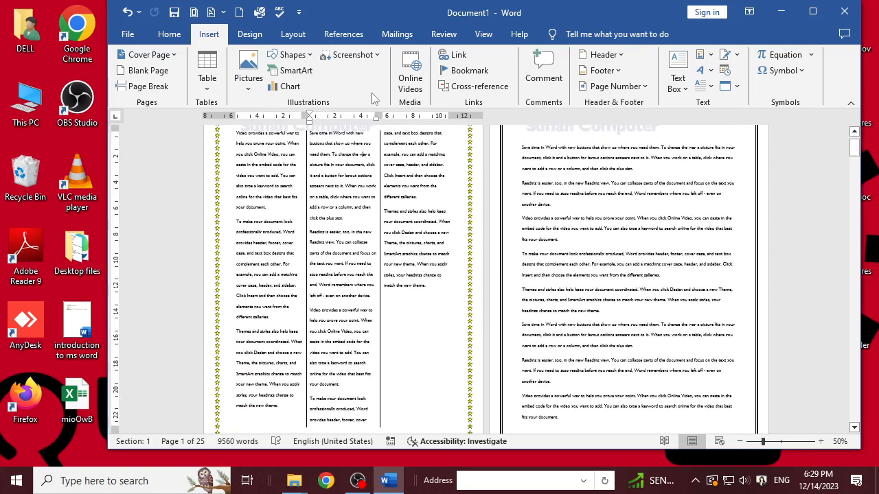
Step: Insert Plain Number 1 page numbers at the bottom of the pages and return to the body text
{"action": "left_click", "coordinate": [641, 88]}
{"action": "mouse_move", "coordinate": [627, 120]}
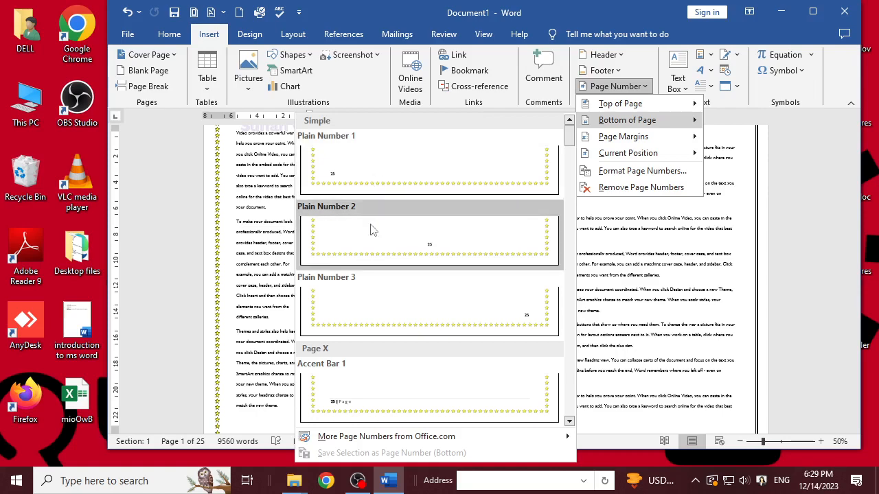
{"action": "left_click", "coordinate": [364, 183]}
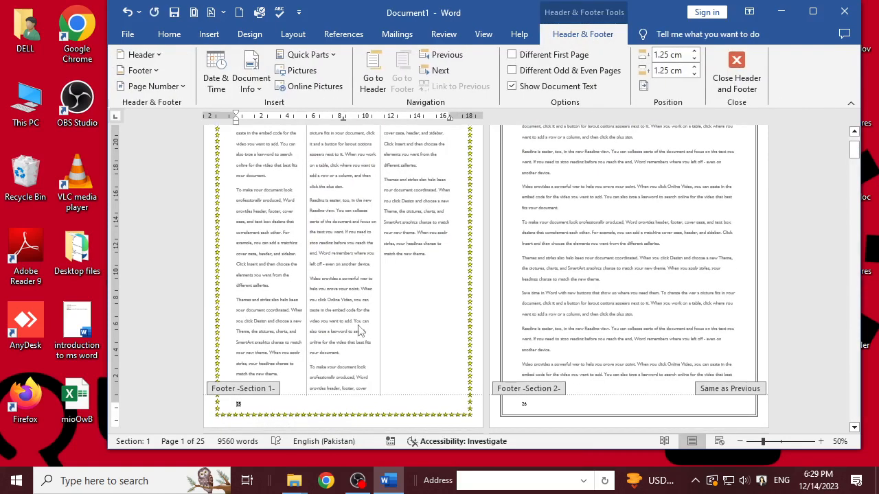
{"action": "double_click", "coordinate": [223, 430]}
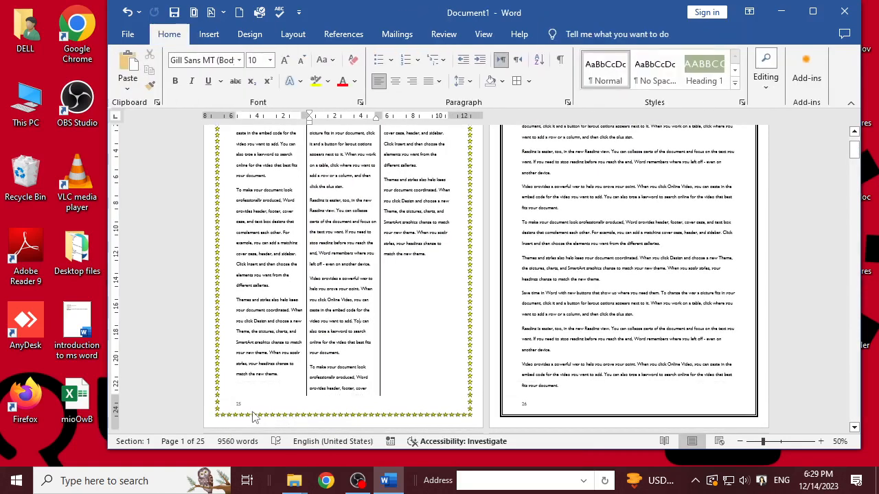
{"action": "scroll", "coordinate": [254, 415], "scroll_direction": "up", "scroll_amount": 3}
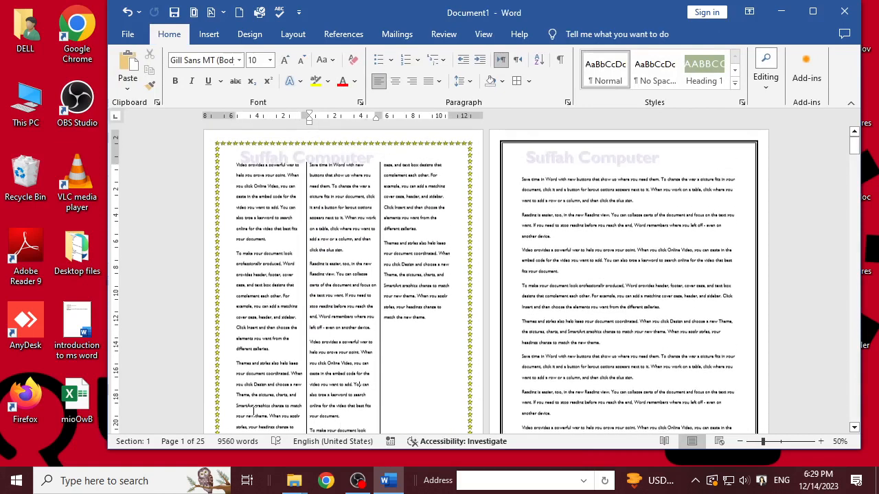
Step: Lay out the second section's text, starting on page two, in two columns
{"action": "left_click", "coordinate": [549, 202]}
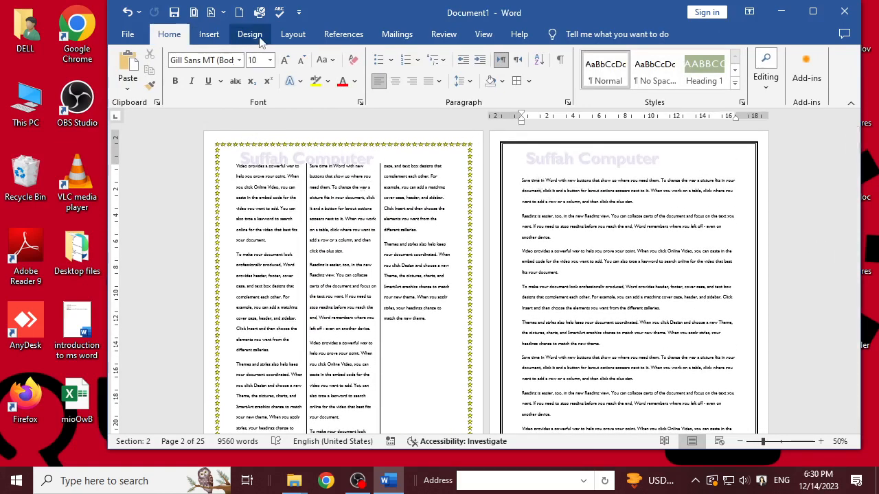
{"action": "left_click", "coordinate": [293, 35]}
{"action": "left_click", "coordinate": [237, 68]}
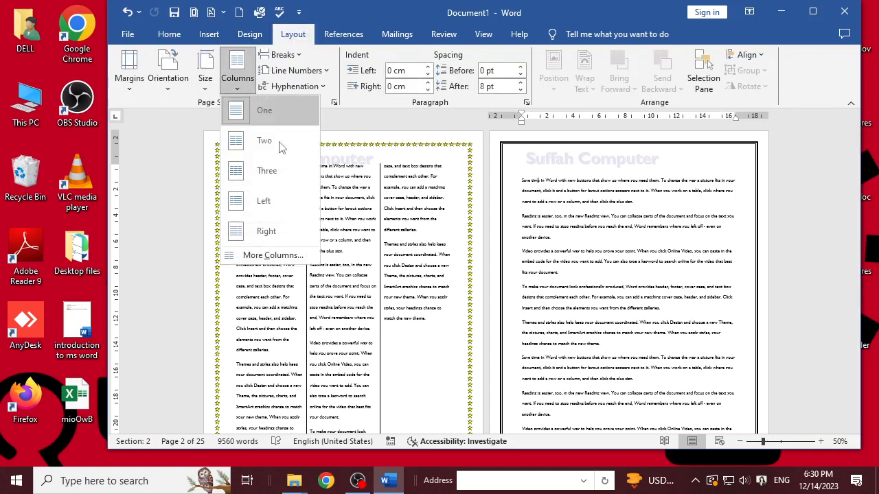
{"action": "left_click", "coordinate": [287, 145]}
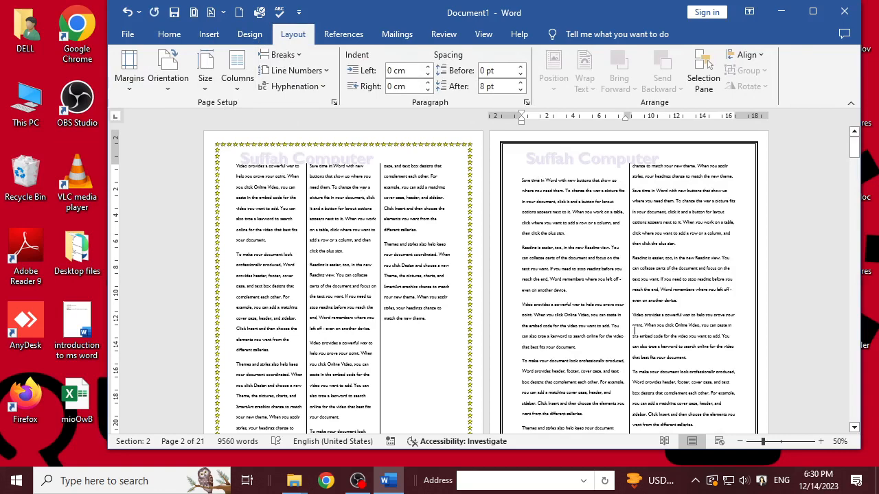
{"action": "scroll", "coordinate": [634, 332], "scroll_direction": "down", "scroll_amount": 3}
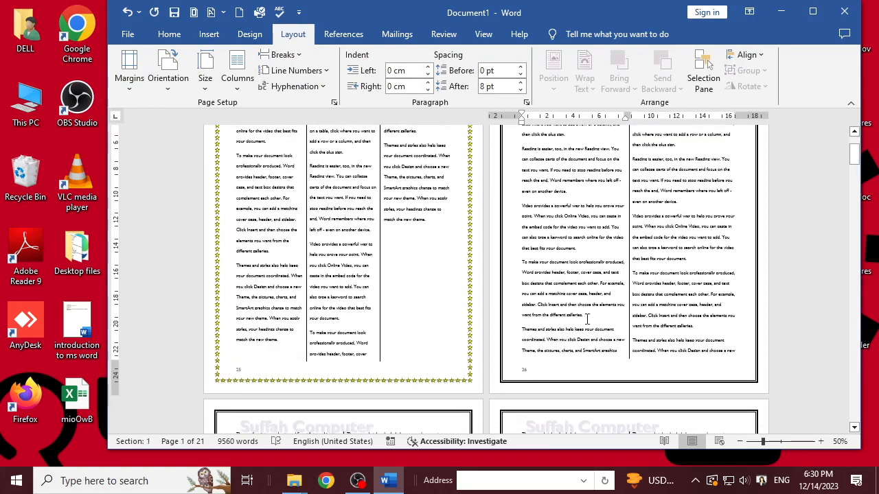
{"action": "scroll", "coordinate": [587, 319], "scroll_direction": "down", "scroll_amount": 8}
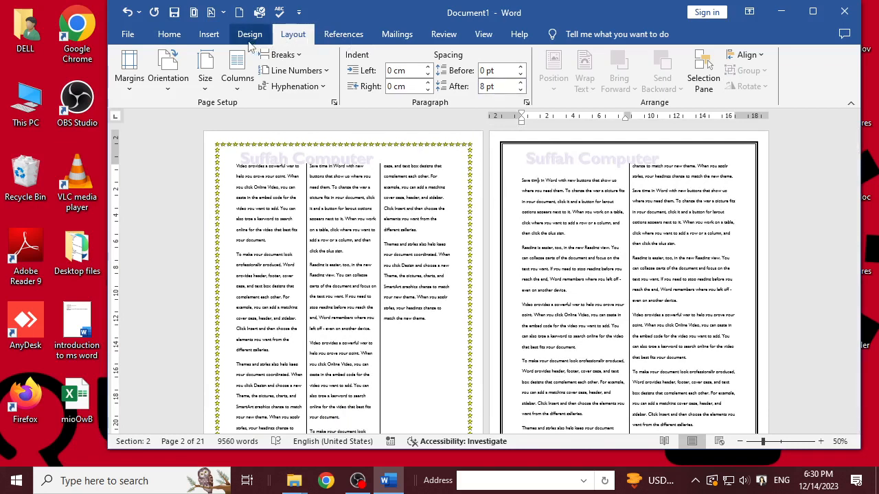
Step: Set the second section's page numbering to start at 10
{"action": "left_click", "coordinate": [209, 34]}
{"action": "left_click", "coordinate": [614, 86]}
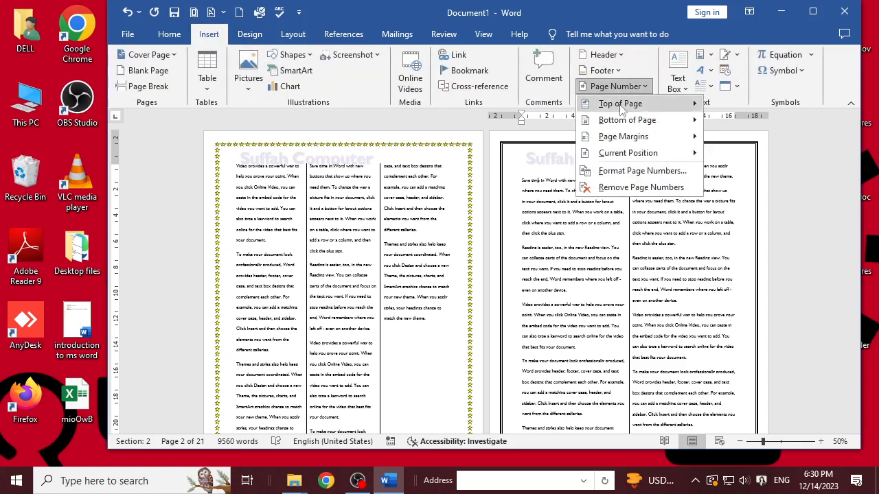
{"action": "mouse_move", "coordinate": [625, 157]}
{"action": "left_click", "coordinate": [642, 171]}
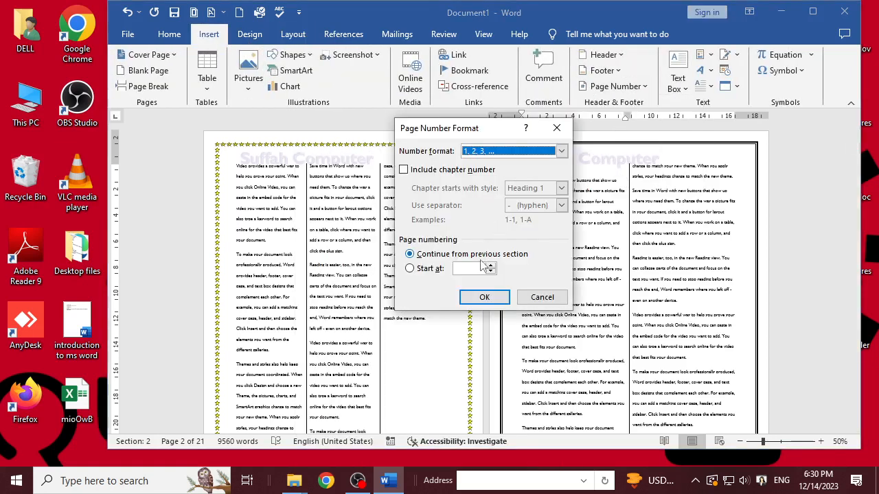
{"action": "left_click", "coordinate": [473, 268]}
{"action": "type", "text": "10"}
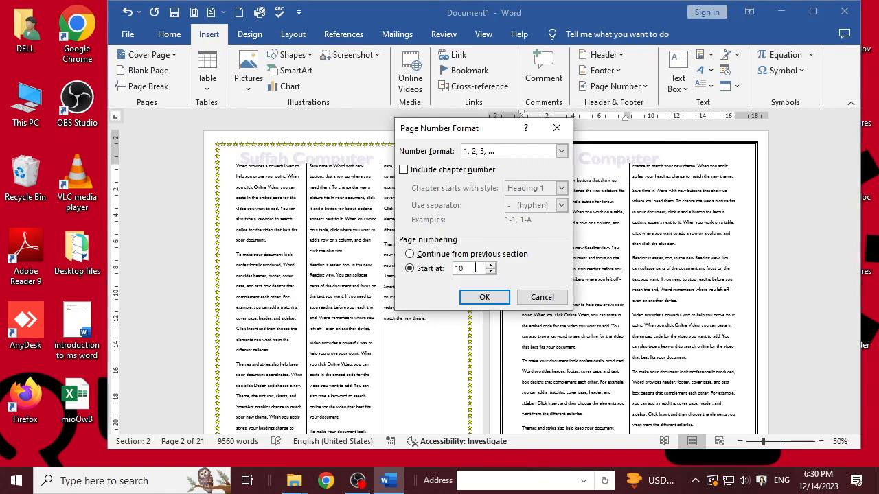
{"action": "left_click", "coordinate": [484, 296]}
Step: Check the page numbers at the foot of the pages in both sections
{"action": "scroll", "coordinate": [527, 357], "scroll_direction": "down", "scroll_amount": 3}
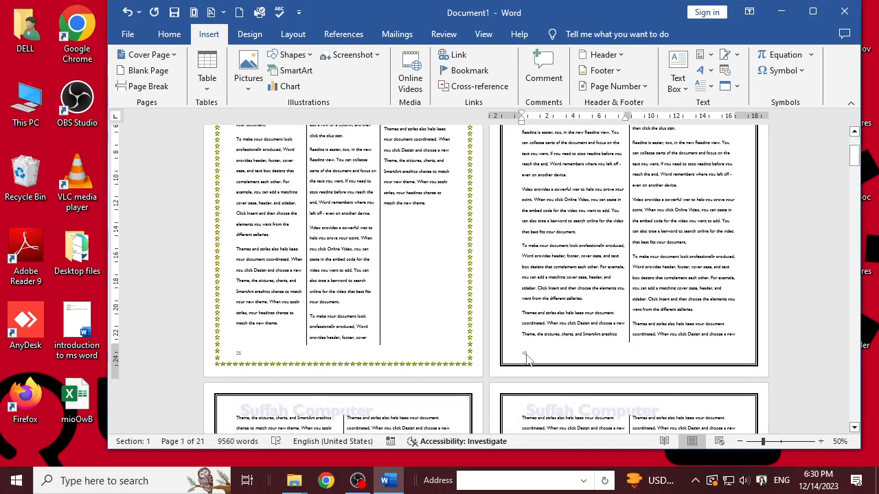
{"action": "scroll", "coordinate": [567, 289], "scroll_direction": "up", "scroll_amount": 1}
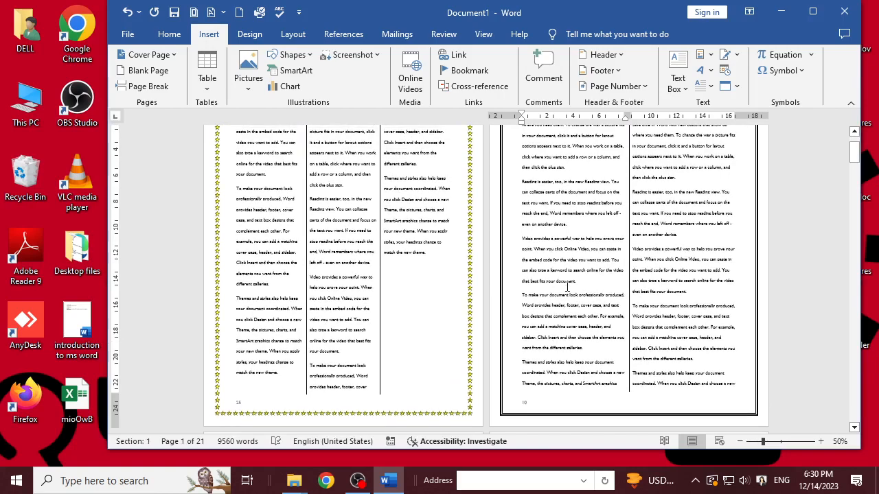
{"action": "scroll", "coordinate": [567, 288], "scroll_direction": "down", "scroll_amount": 5}
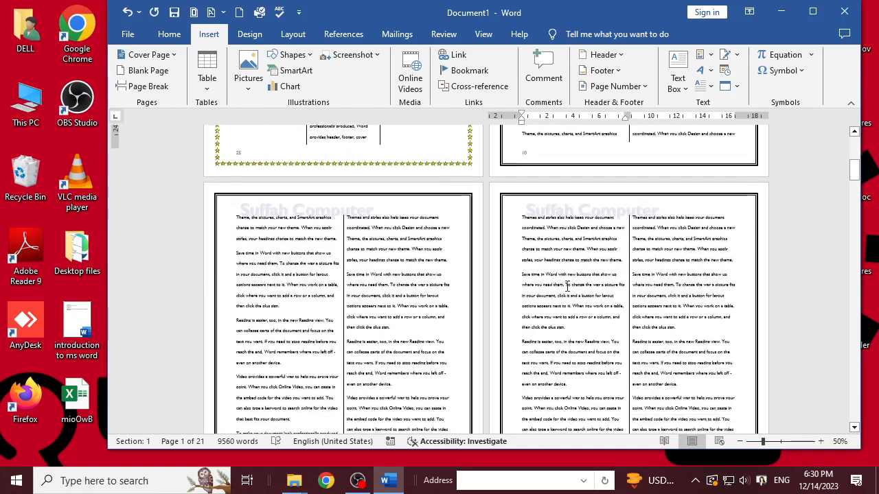
{"action": "scroll", "coordinate": [567, 288], "scroll_direction": "down", "scroll_amount": 1}
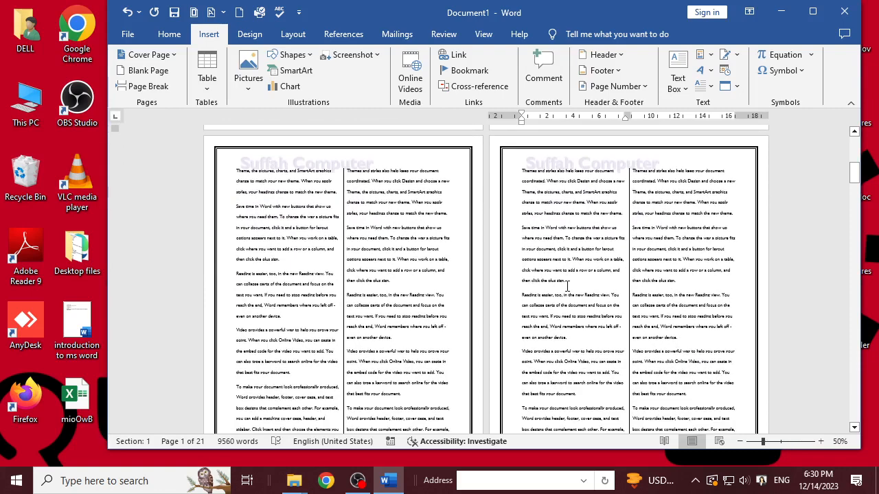
{"action": "scroll", "coordinate": [568, 286], "scroll_direction": "down", "scroll_amount": 4}
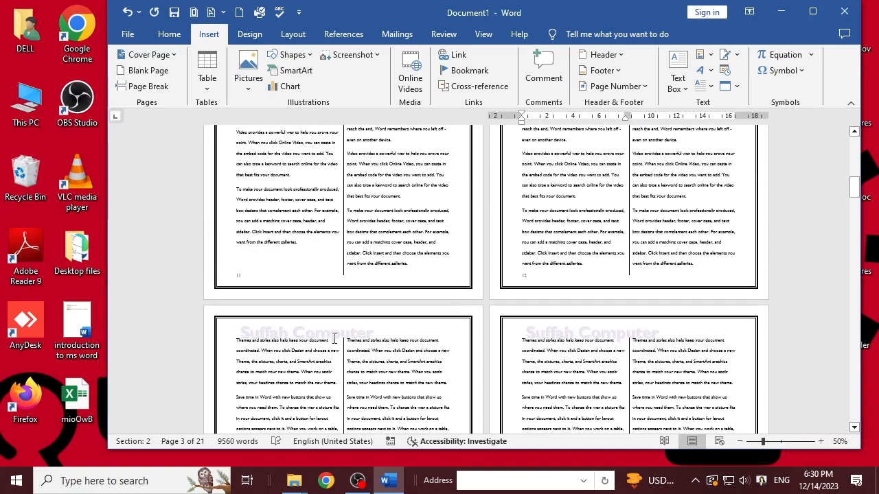
{"action": "scroll", "coordinate": [336, 336], "scroll_direction": "up", "scroll_amount": 10}
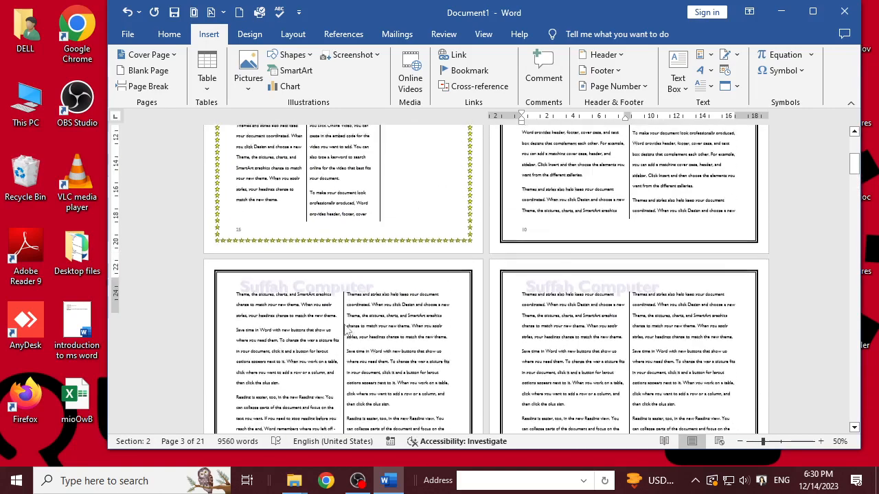
{"action": "scroll", "coordinate": [346, 327], "scroll_direction": "up", "scroll_amount": 8}
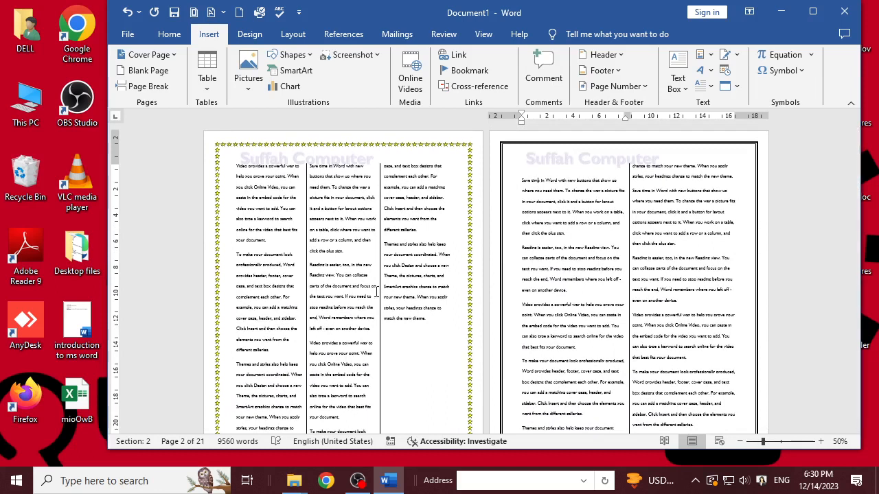
Step: Examine the header areas of the first and second sections, and return to the body text
{"action": "double_click", "coordinate": [311, 154]}
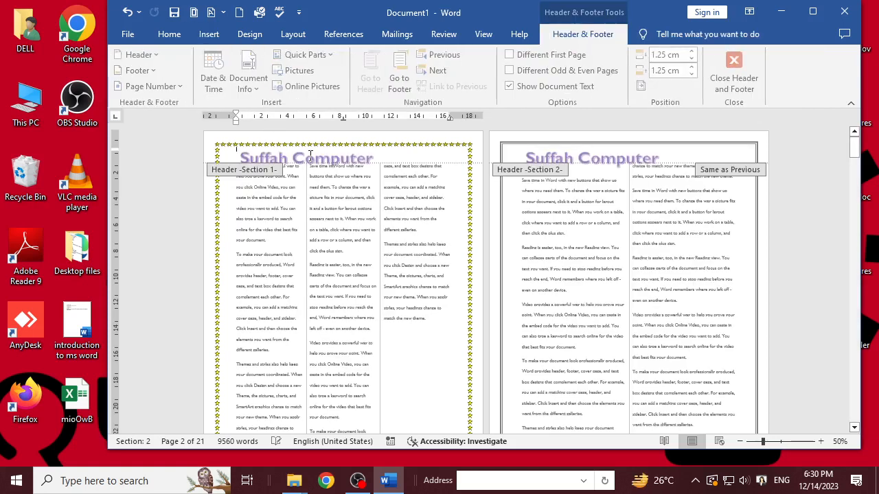
{"action": "left_click", "coordinate": [562, 222]}
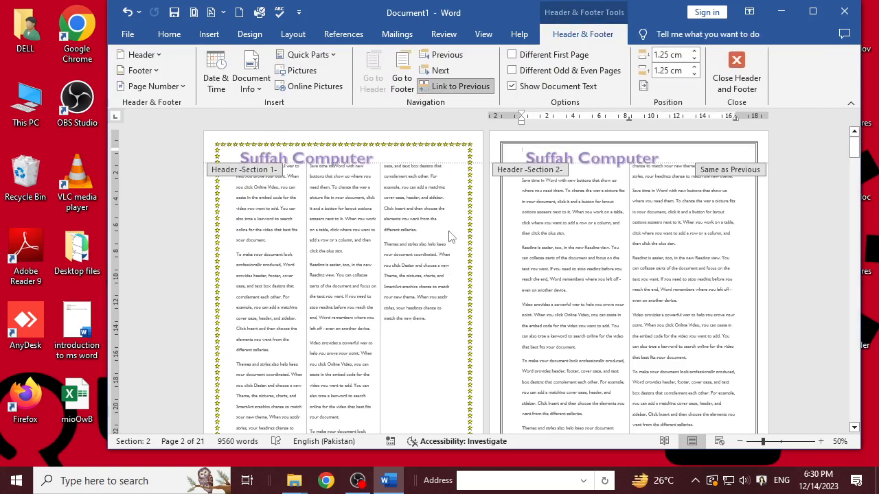
{"action": "double_click", "coordinate": [283, 198]}
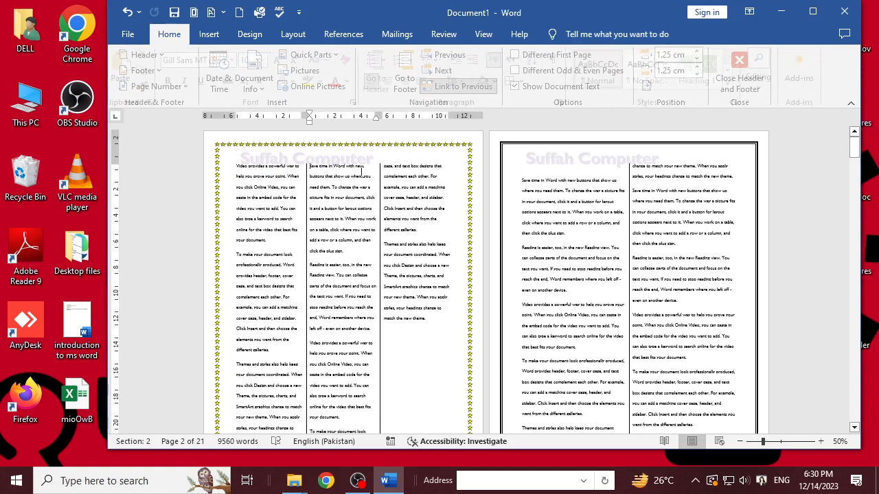
{"action": "double_click", "coordinate": [568, 155]}
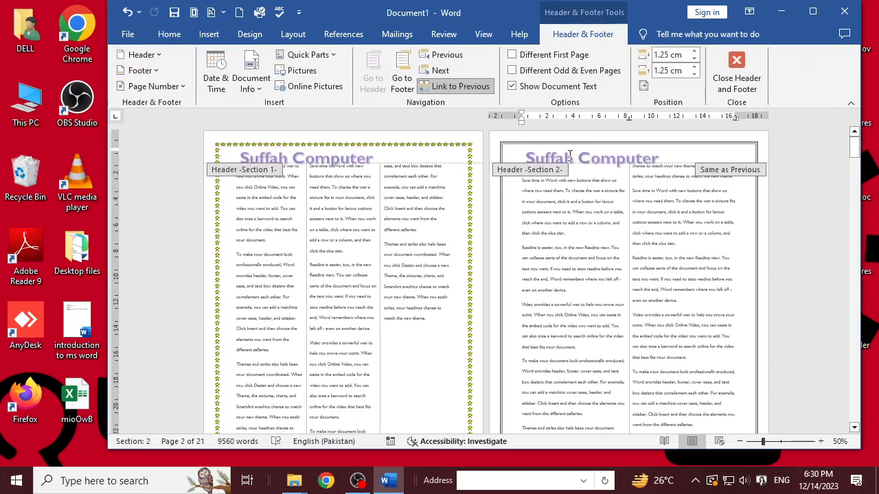
{"action": "double_click", "coordinate": [571, 248]}
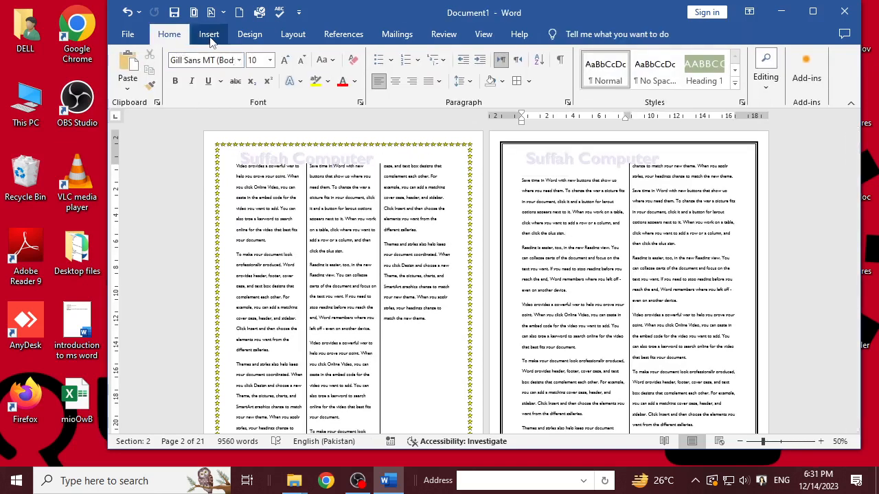
Step: Open the second section's header for editing and turn off its link to the previous section
{"action": "left_click", "coordinate": [209, 33]}
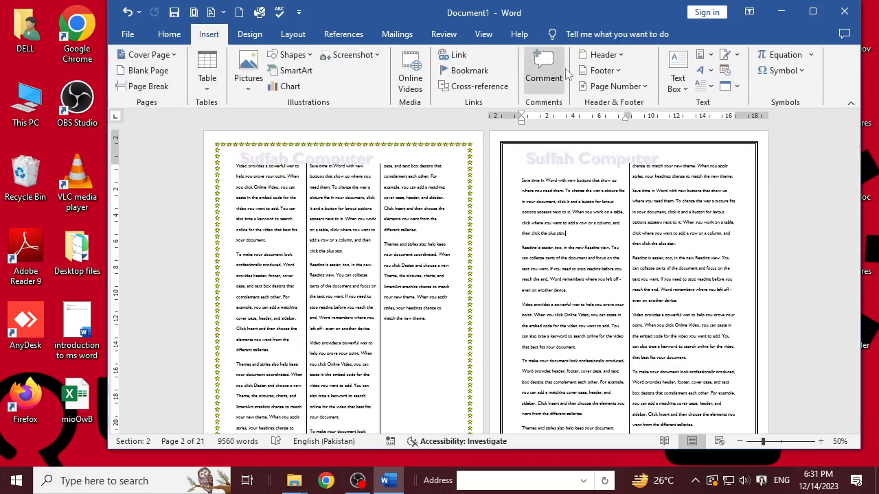
{"action": "left_click", "coordinate": [621, 55]}
{"action": "left_click", "coordinate": [604, 388]}
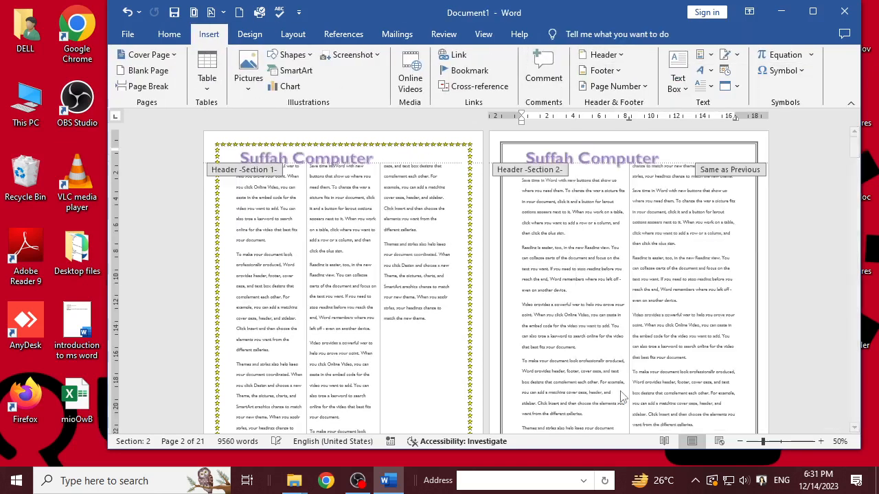
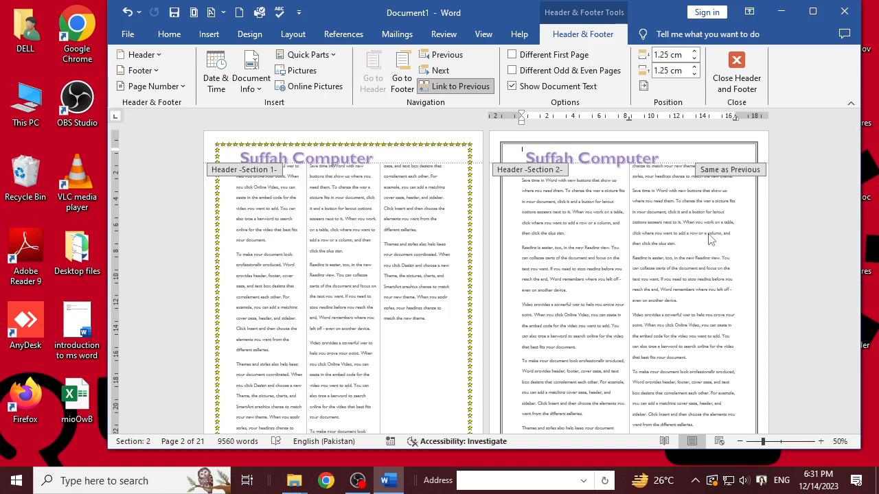
{"action": "left_click", "coordinate": [458, 88]}
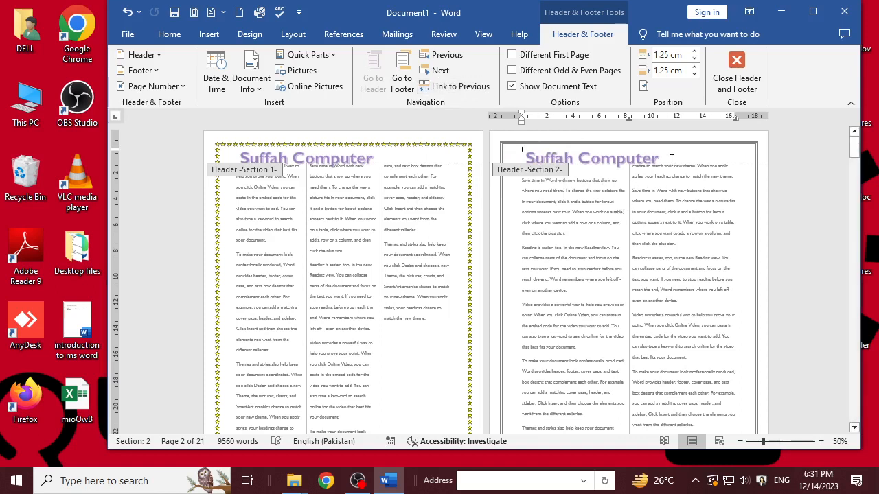
Step: Replace "Computer" with "Education" in the second section's header watermark so it reads "Suffah Education", and return to the body text
{"action": "left_click", "coordinate": [618, 156]}
{"action": "mouse_move", "coordinate": [657, 153]}
{"action": "left_mouse_down"}
{"action": "mouse_move", "coordinate": [640, 159]}
{"action": "mouse_move", "coordinate": [682, 169]}
{"action": "left_mouse_up"}
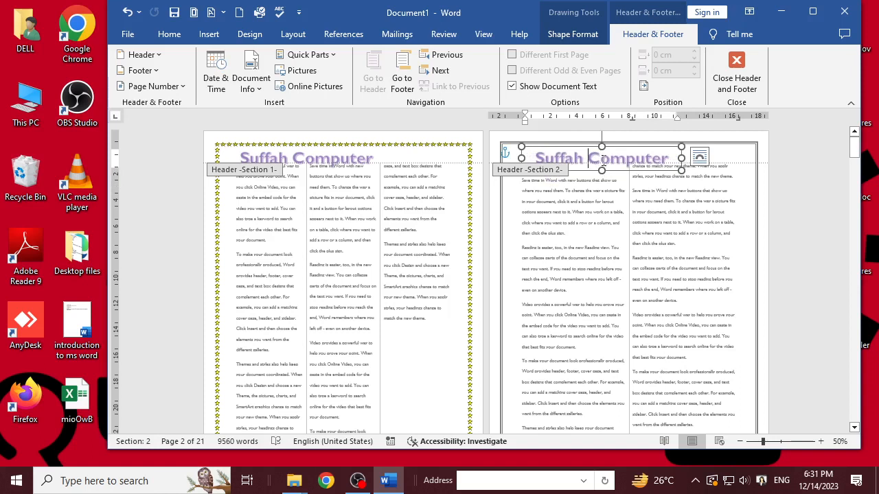
{"action": "left_click_drag", "start_coordinate": [587, 159], "coordinate": [677, 159]}
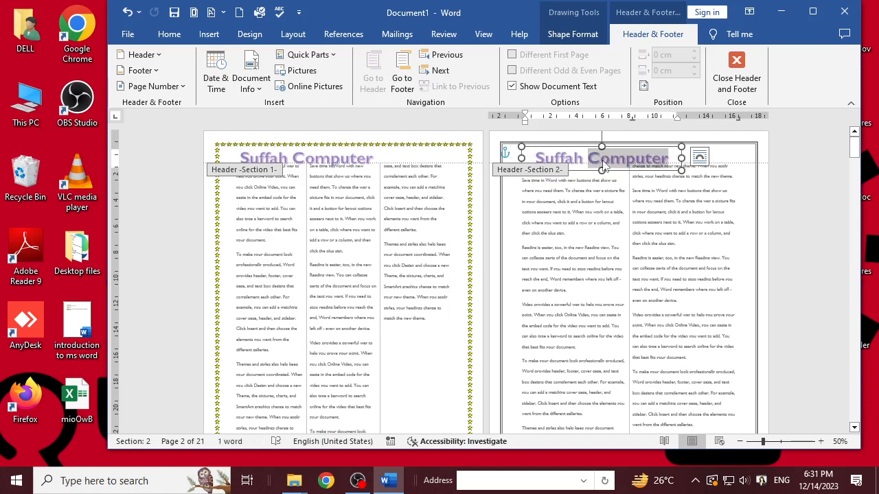
{"action": "type", "text": "Educati"}
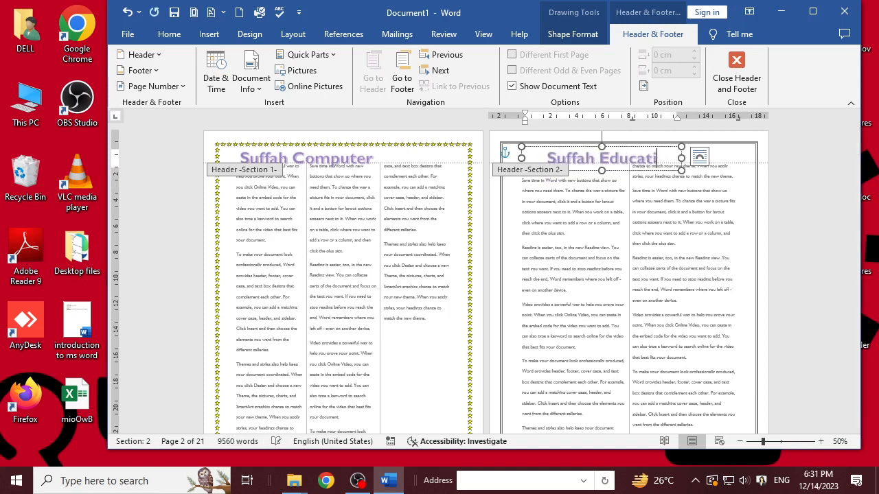
{"action": "type", "text": "on"}
{"action": "double_click", "coordinate": [652, 199]}
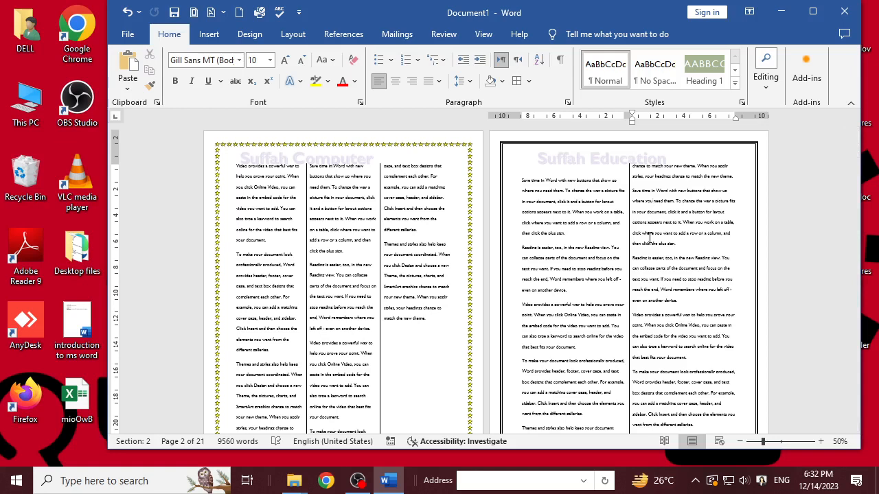
{"action": "scroll", "coordinate": [650, 237], "scroll_direction": "down", "scroll_amount": 5}
{"action": "scroll", "coordinate": [608, 307], "scroll_direction": "up", "scroll_amount": 5}
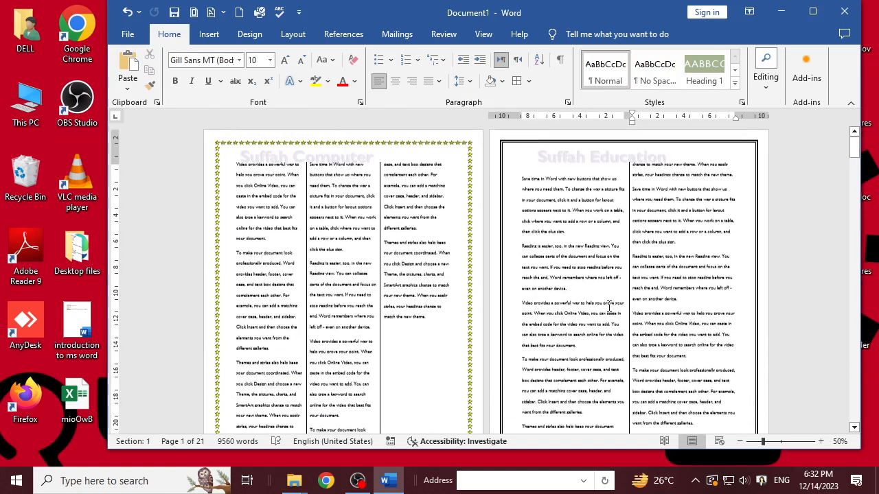
Step: Examine the page borders, column layouts, headers and page numbers on the document's first six pages
{"action": "scroll", "coordinate": [608, 307], "scroll_direction": "down", "scroll_amount": 5}
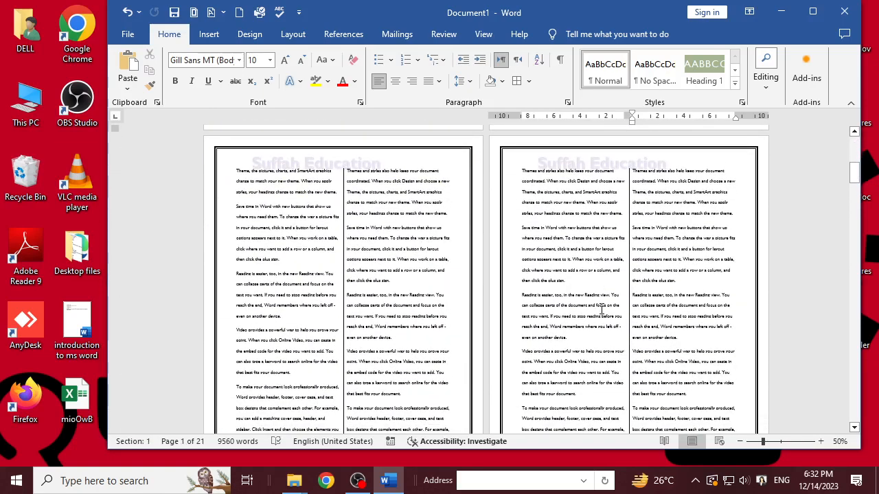
{"action": "scroll", "coordinate": [601, 309], "scroll_direction": "up", "scroll_amount": 2}
{"action": "scroll", "coordinate": [664, 268], "scroll_direction": "up", "scroll_amount": 3}
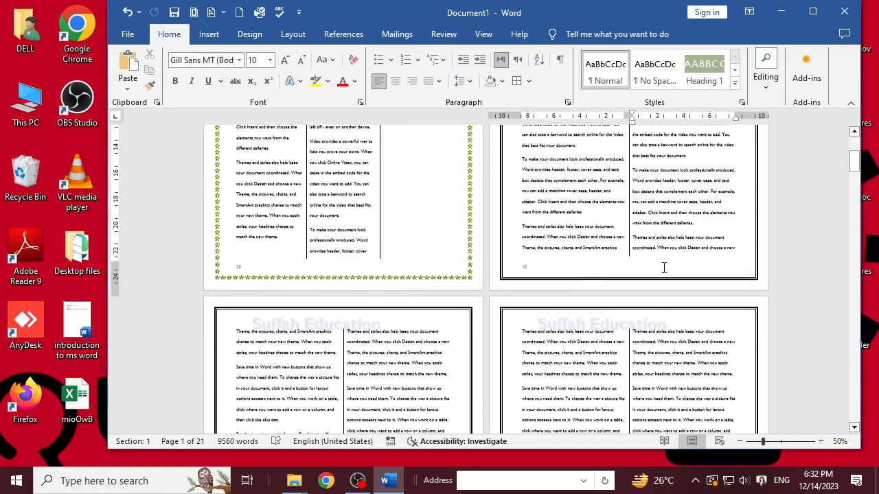
{"action": "scroll", "coordinate": [664, 268], "scroll_direction": "up", "scroll_amount": 5}
{"action": "scroll", "coordinate": [664, 271], "scroll_direction": "down", "scroll_amount": 5}
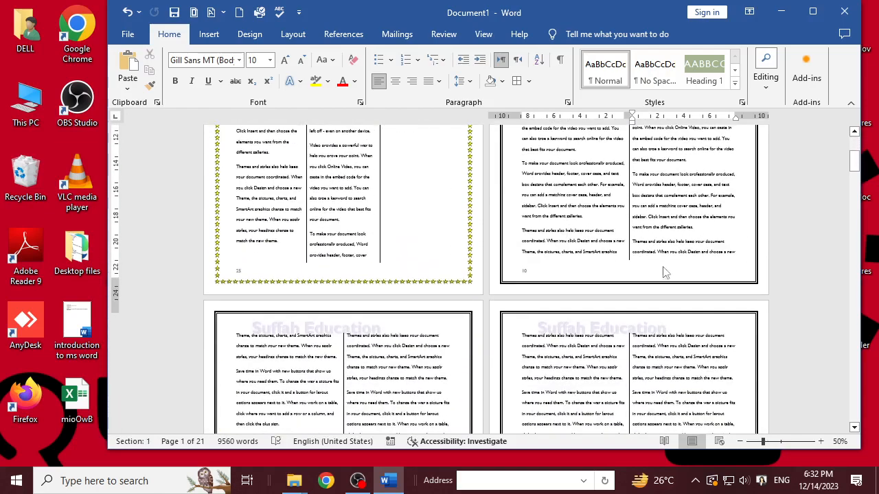
{"action": "scroll", "coordinate": [664, 273], "scroll_direction": "down", "scroll_amount": 2}
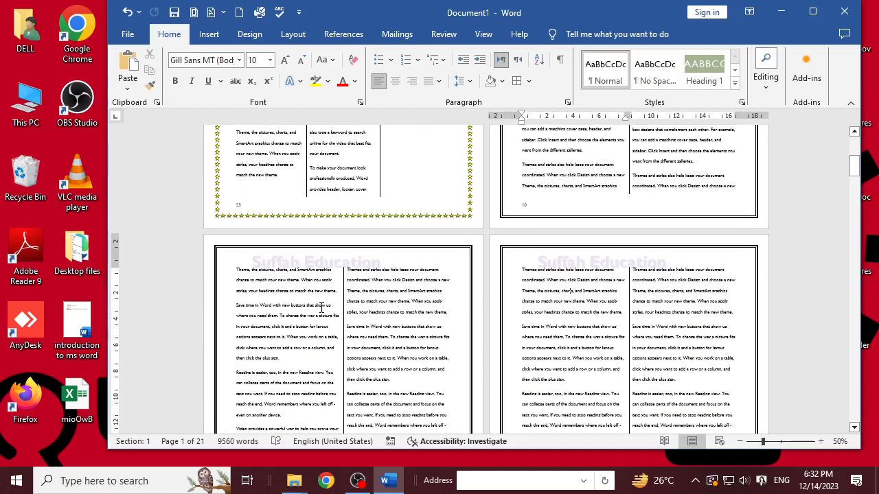
{"action": "scroll", "coordinate": [321, 307], "scroll_direction": "down", "scroll_amount": 3}
{"action": "scroll", "coordinate": [321, 307], "scroll_direction": "down", "scroll_amount": 2}
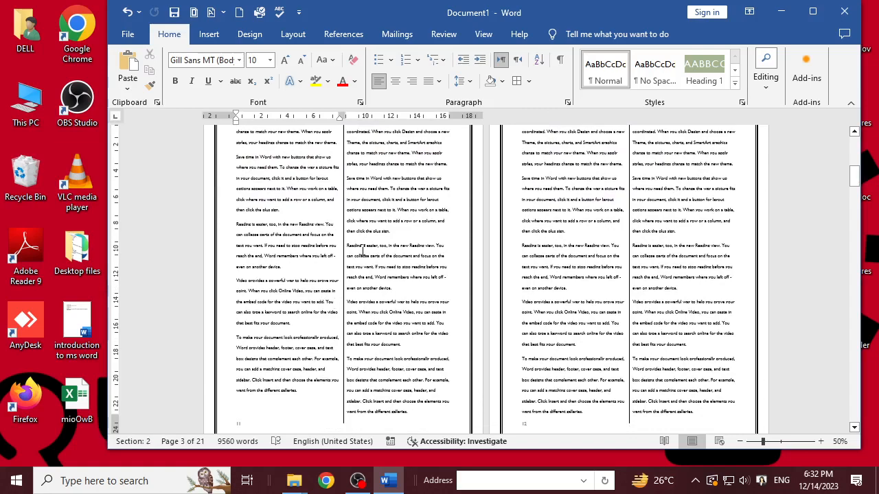
{"action": "scroll", "coordinate": [418, 375], "scroll_direction": "down", "scroll_amount": 4}
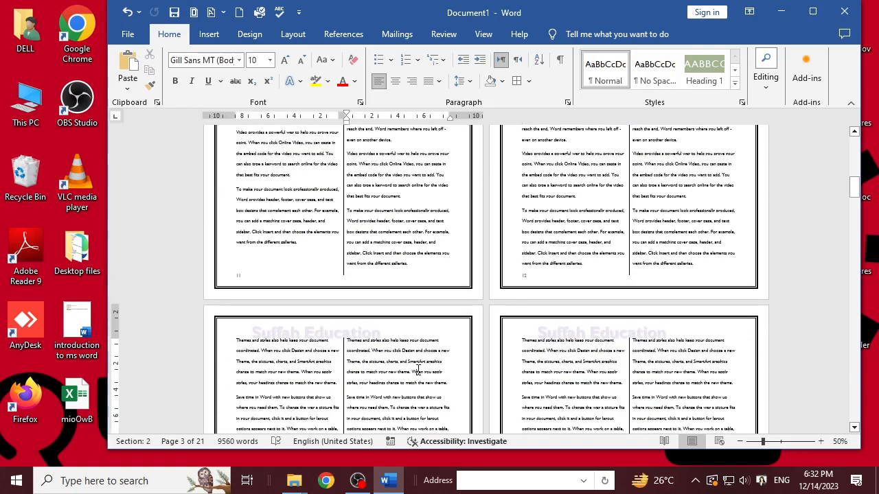
{"action": "scroll", "coordinate": [418, 374], "scroll_direction": "up", "scroll_amount": 10}
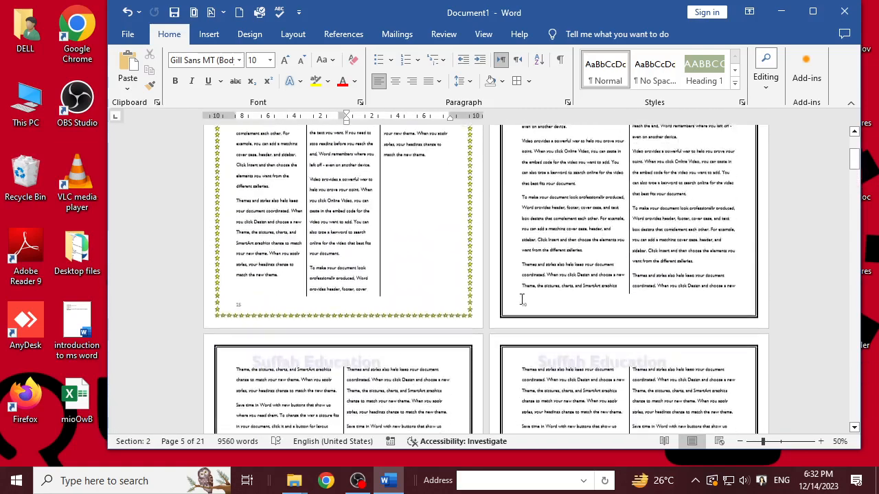
{"action": "scroll", "coordinate": [521, 299], "scroll_direction": "up", "scroll_amount": 3}
{"action": "scroll", "coordinate": [522, 298], "scroll_direction": "down", "scroll_amount": 6}
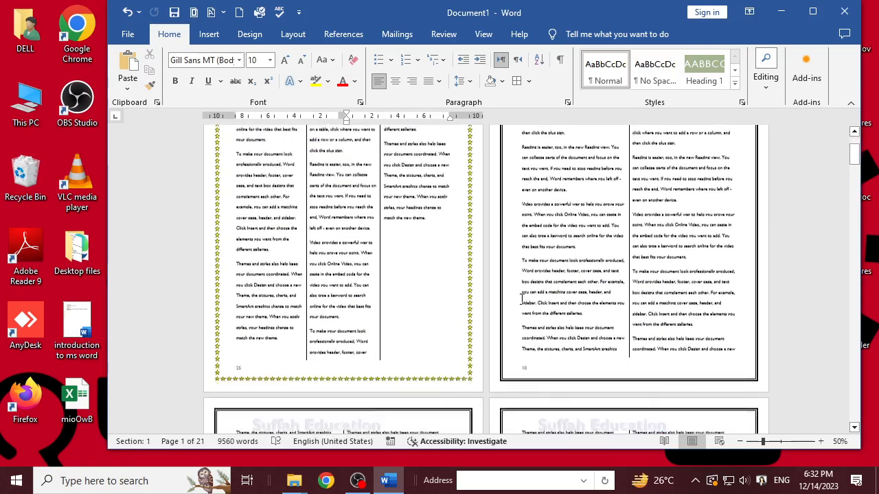
{"action": "scroll", "coordinate": [522, 299], "scroll_direction": "down", "scroll_amount": 10}
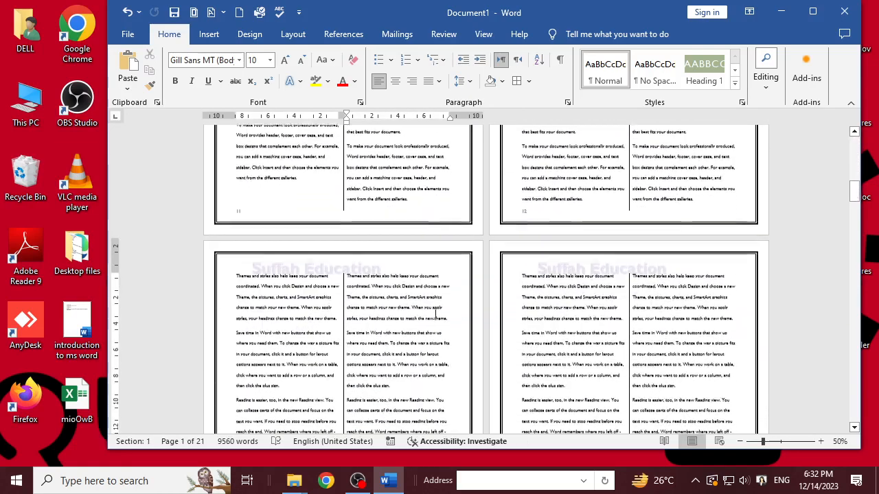
Step: Insert a Next Page section break at the end of the text on the document's fourth page
{"action": "left_click", "coordinate": [695, 199]}
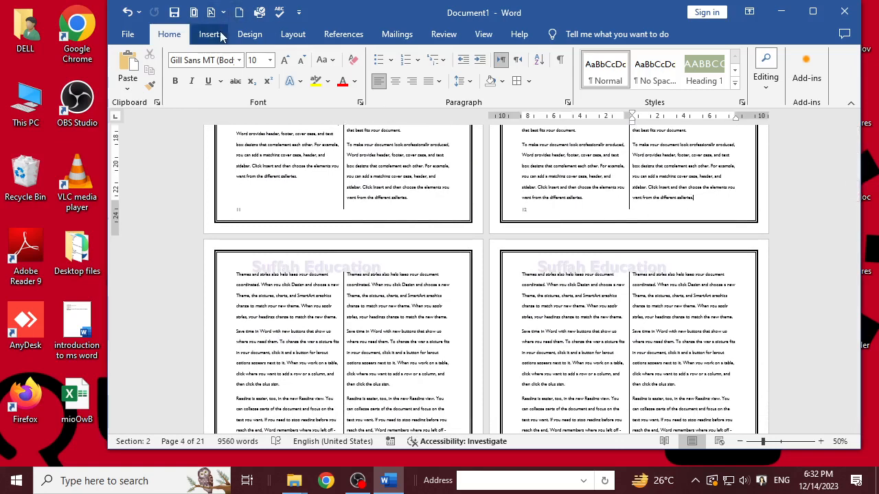
{"action": "left_click", "coordinate": [293, 34]}
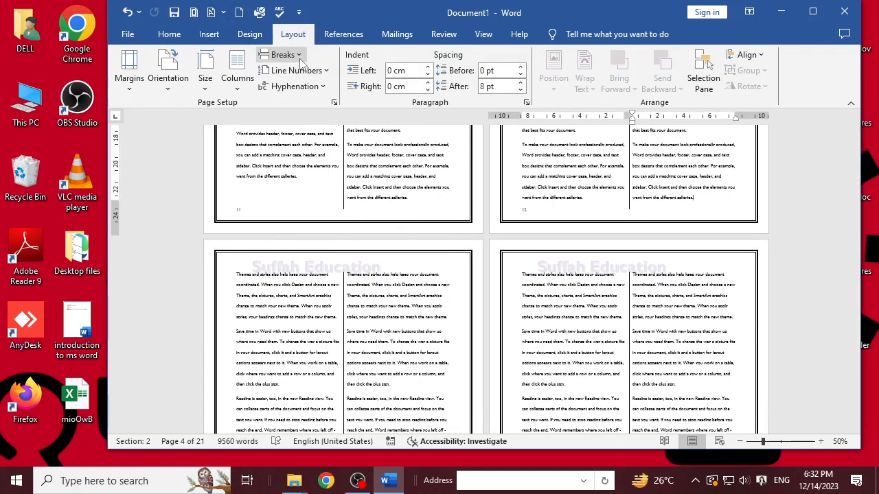
{"action": "left_click", "coordinate": [300, 61]}
{"action": "left_click", "coordinate": [311, 228]}
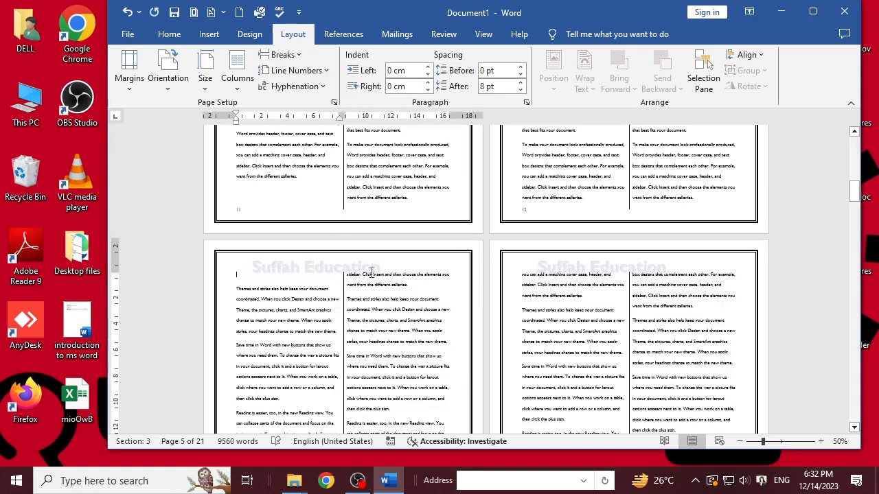
Step: Set section 3, starting on the fifth page, to a three-column layout
{"action": "scroll", "coordinate": [371, 273], "scroll_direction": "up", "scroll_amount": 10}
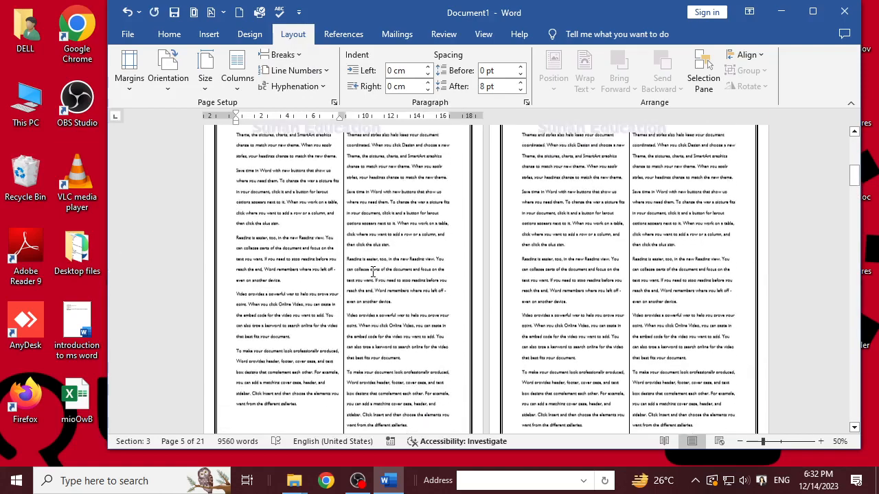
{"action": "scroll", "coordinate": [376, 273], "scroll_direction": "down", "scroll_amount": 10}
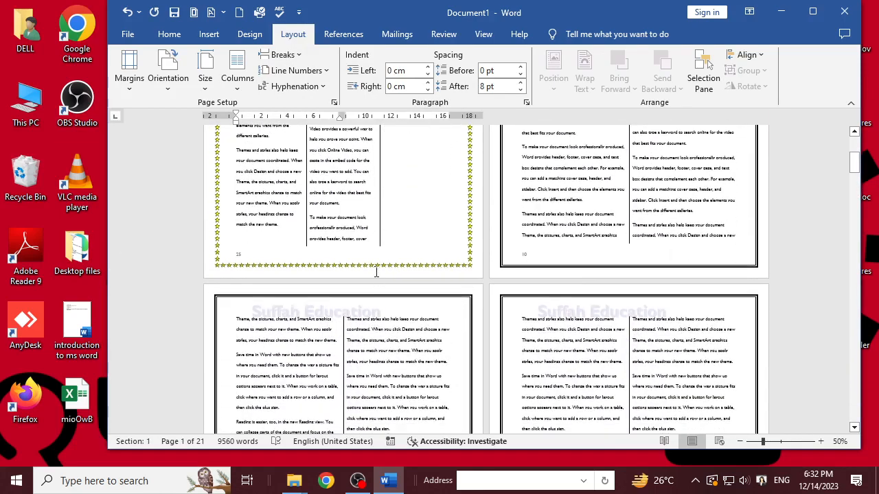
{"action": "scroll", "coordinate": [376, 274], "scroll_direction": "down", "scroll_amount": 3}
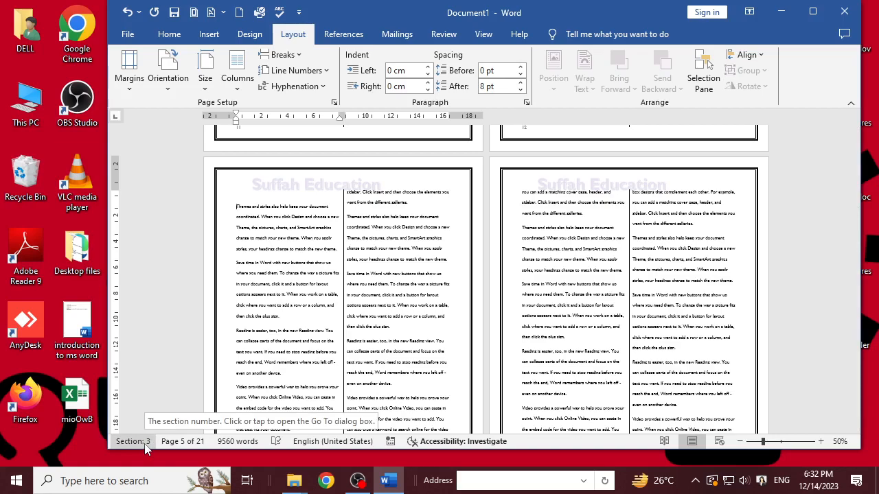
{"action": "left_click", "coordinate": [237, 72]}
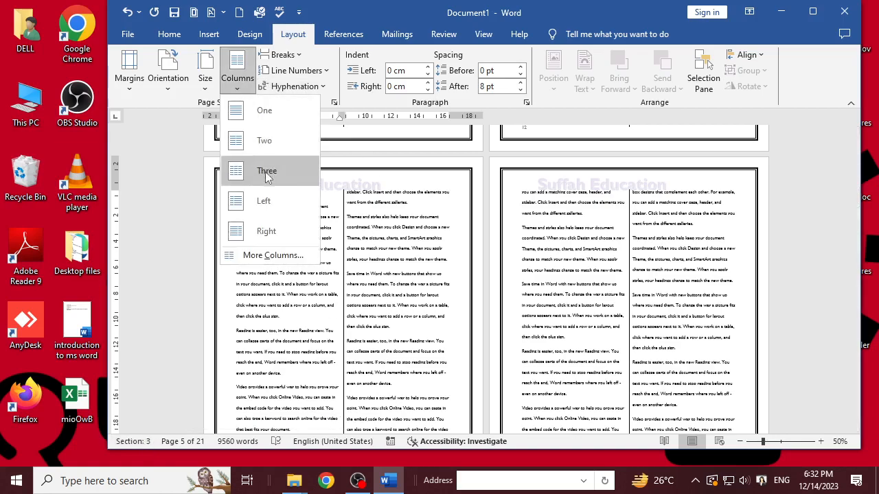
{"action": "left_click", "coordinate": [266, 171]}
{"action": "scroll", "coordinate": [563, 252], "scroll_direction": "down", "scroll_amount": 5}
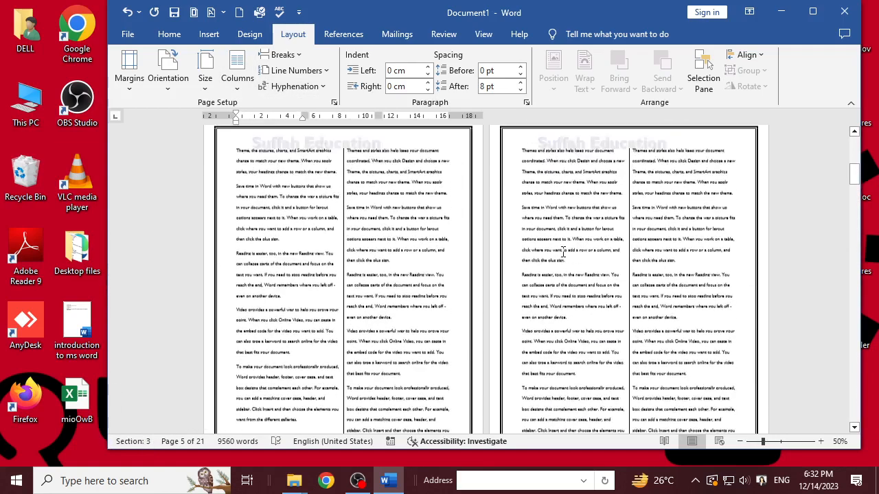
{"action": "scroll", "coordinate": [563, 252], "scroll_direction": "up", "scroll_amount": 10}
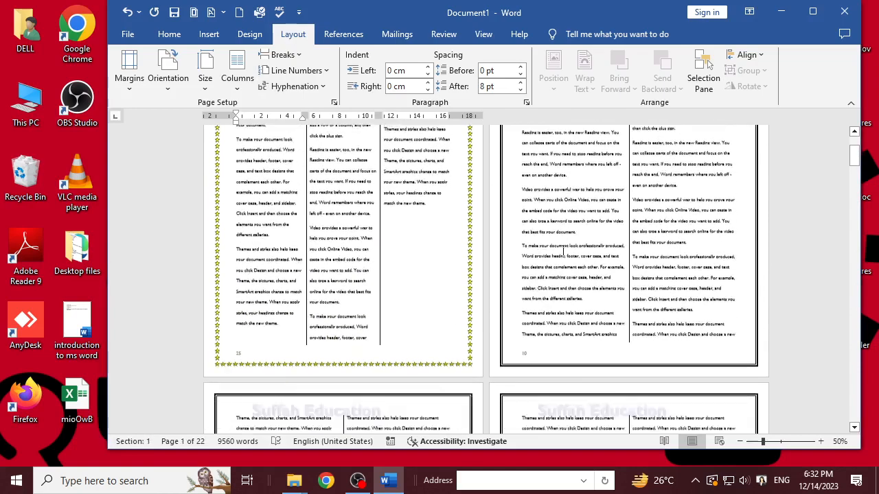
{"action": "scroll", "coordinate": [563, 252], "scroll_direction": "down", "scroll_amount": 6}
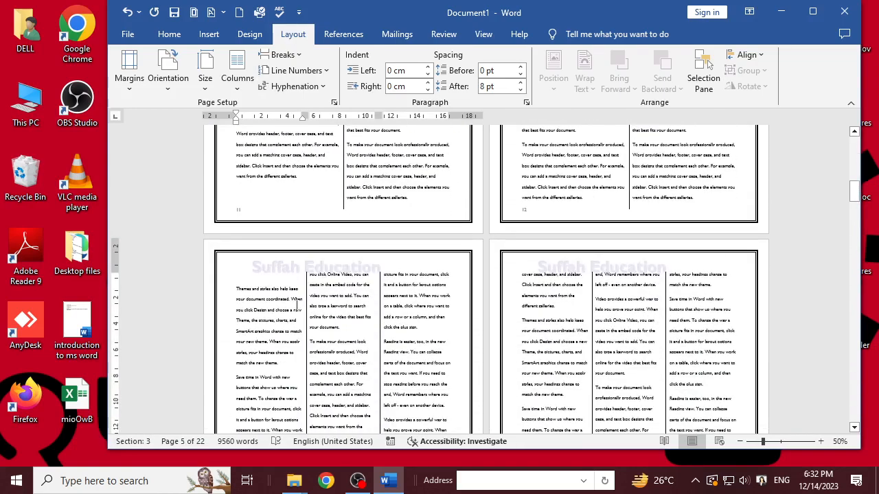
Step: Apply the red apple art page border to this section only
{"action": "left_click", "coordinate": [209, 33]}
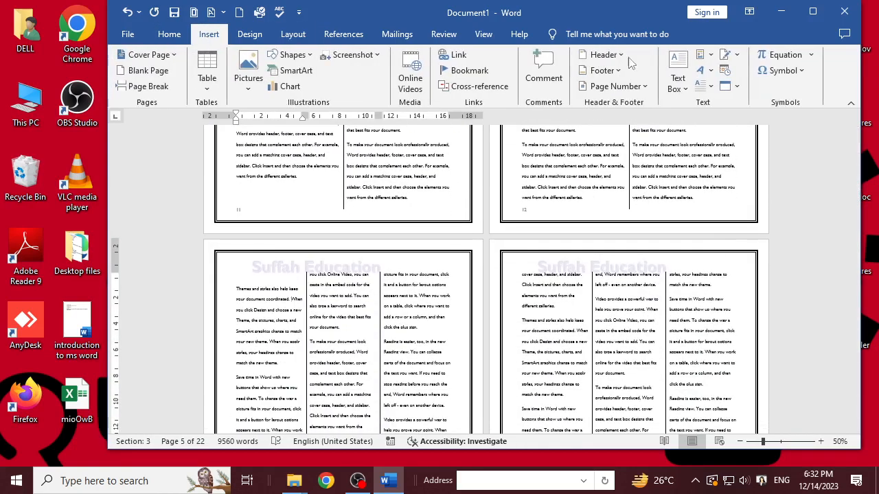
{"action": "left_click", "coordinate": [250, 34]}
{"action": "left_click", "coordinate": [808, 84]}
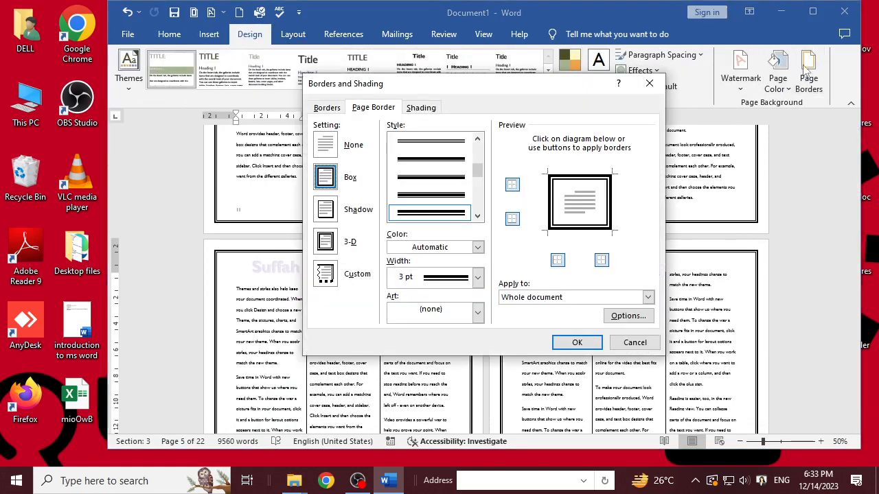
{"action": "left_click", "coordinate": [477, 313]}
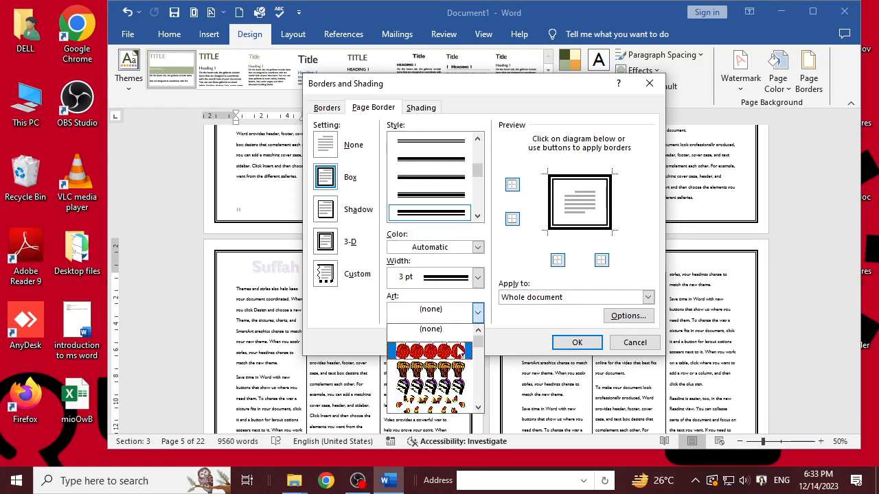
{"action": "left_click", "coordinate": [439, 348]}
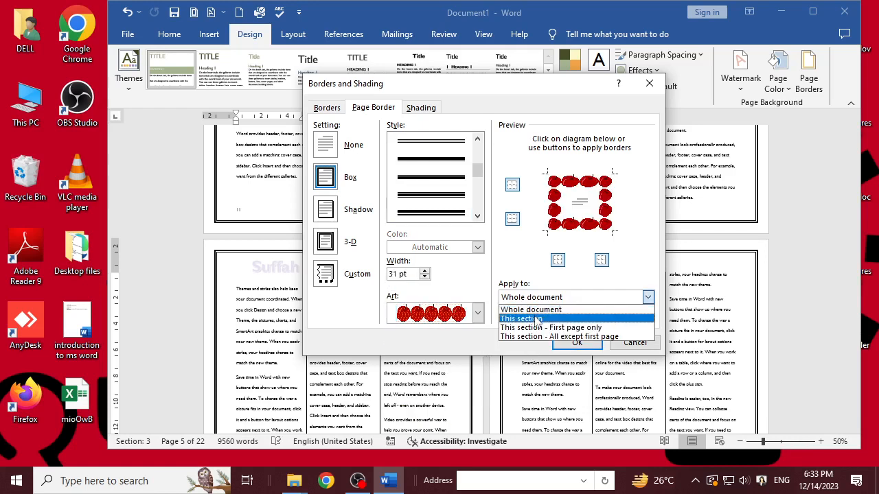
{"action": "left_click", "coordinate": [536, 320]}
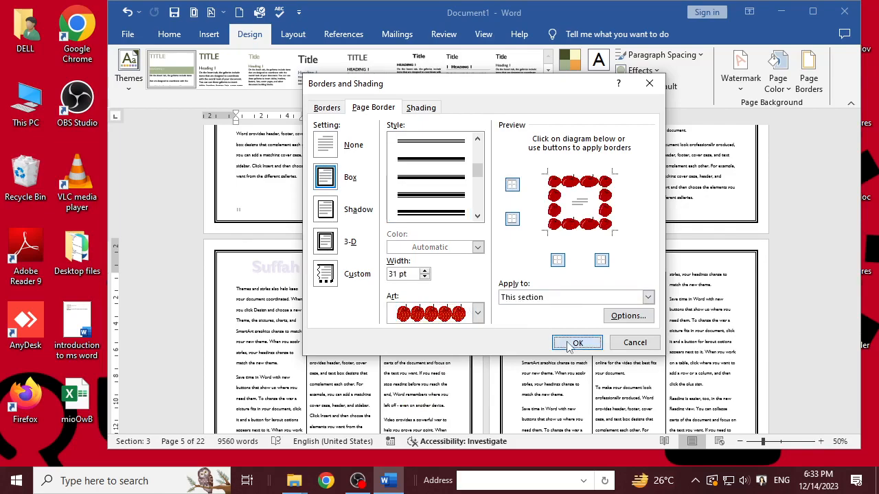
{"action": "left_click", "coordinate": [572, 343]}
Step: Check the page border and column layout across the pages of section 3
{"action": "scroll", "coordinate": [621, 319], "scroll_direction": "up", "scroll_amount": 3}
{"action": "scroll", "coordinate": [622, 319], "scroll_direction": "down", "scroll_amount": 8}
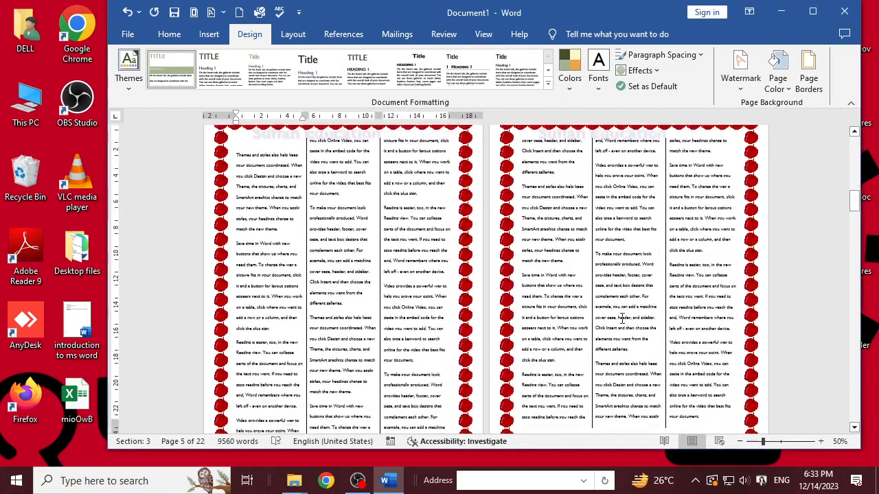
{"action": "scroll", "coordinate": [621, 319], "scroll_direction": "down", "scroll_amount": 10}
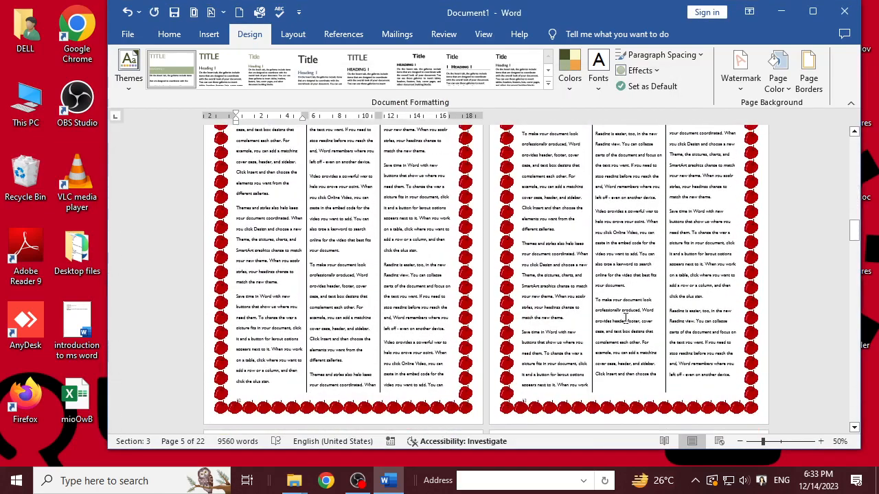
{"action": "scroll", "coordinate": [627, 318], "scroll_direction": "down", "scroll_amount": 10}
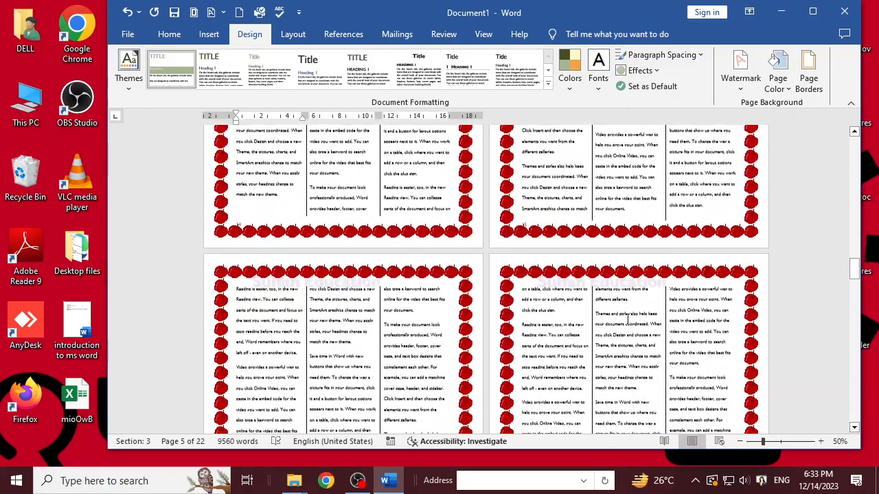
{"action": "scroll", "coordinate": [627, 318], "scroll_direction": "up", "scroll_amount": 10}
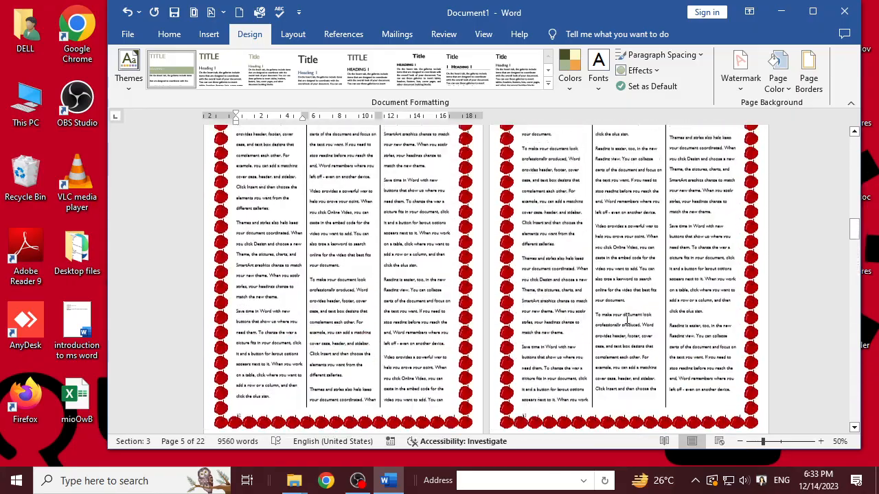
{"action": "scroll", "coordinate": [627, 318], "scroll_direction": "down", "scroll_amount": 10}
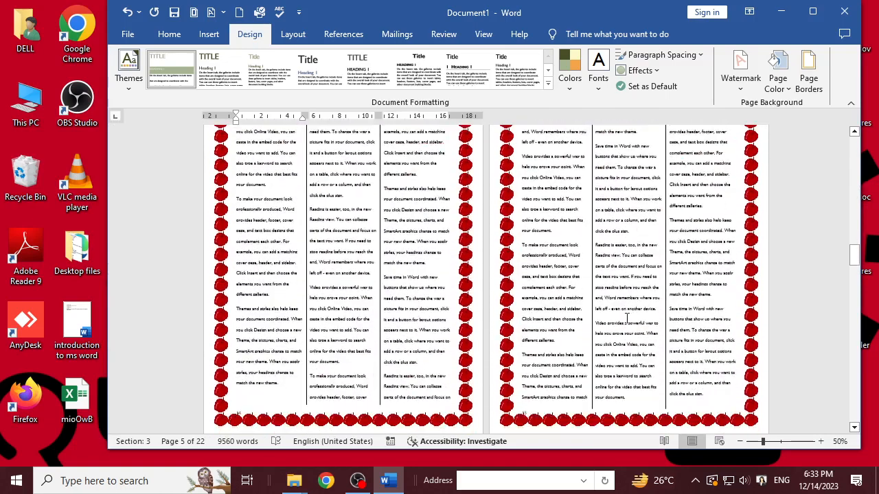
{"action": "scroll", "coordinate": [627, 318], "scroll_direction": "down", "scroll_amount": 15}
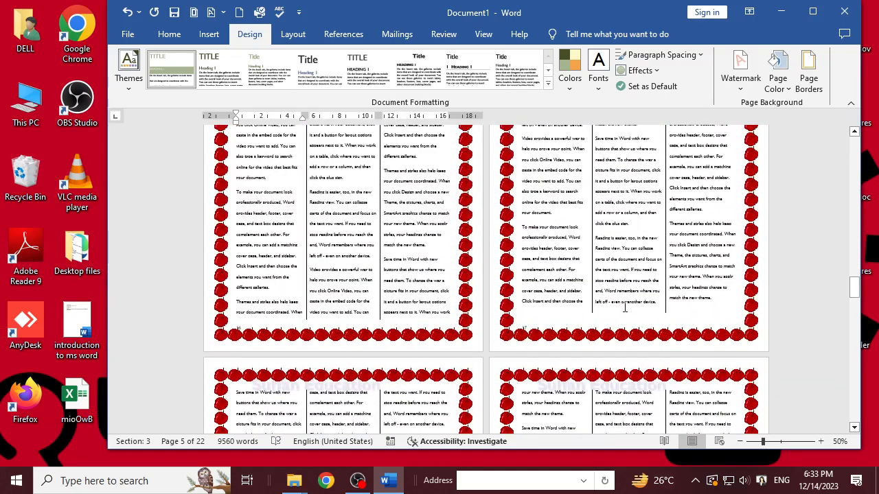
Step: Insert a Next Page section break before the "Themes and styles" paragraph in the last column of page 12
{"action": "left_click", "coordinate": [671, 225]}
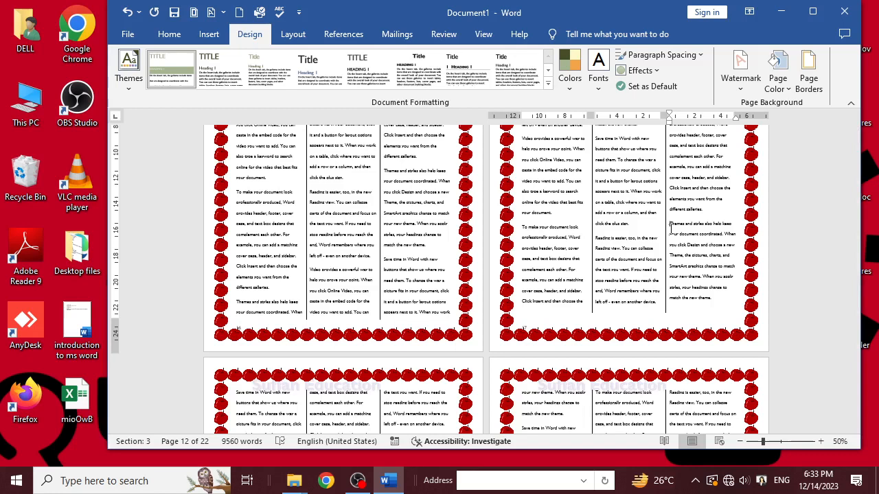
{"action": "left_click", "coordinate": [288, 35]}
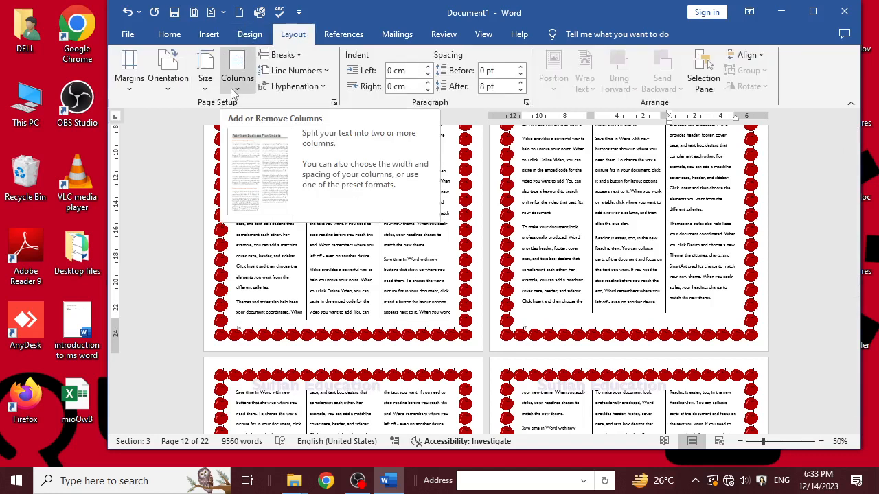
{"action": "left_click", "coordinate": [299, 58]}
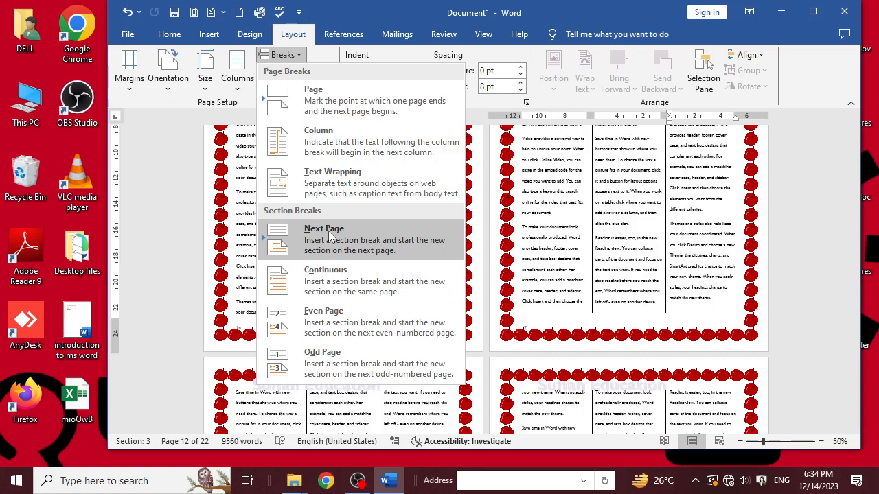
{"action": "left_click", "coordinate": [690, 233]}
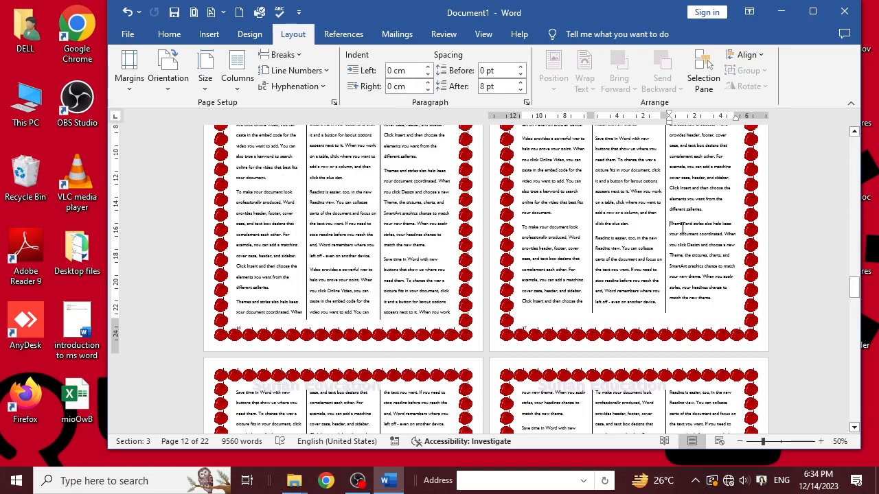
{"action": "left_click", "coordinate": [302, 62]}
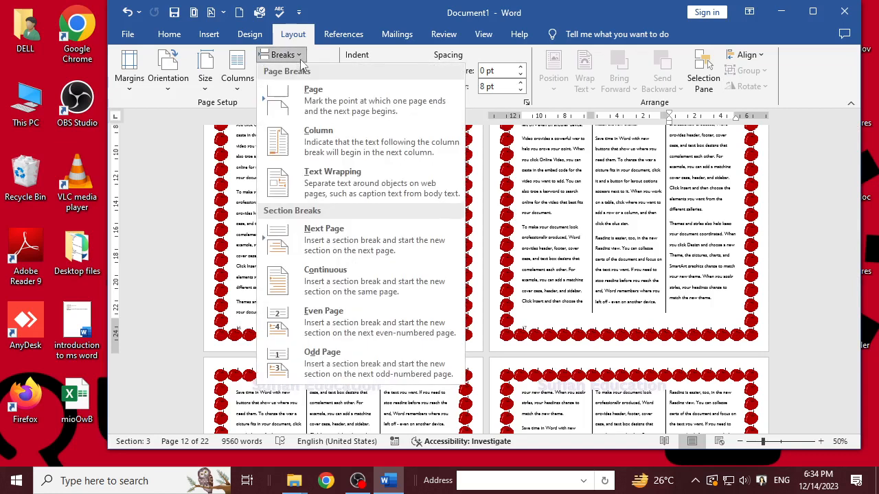
{"action": "left_click", "coordinate": [327, 244]}
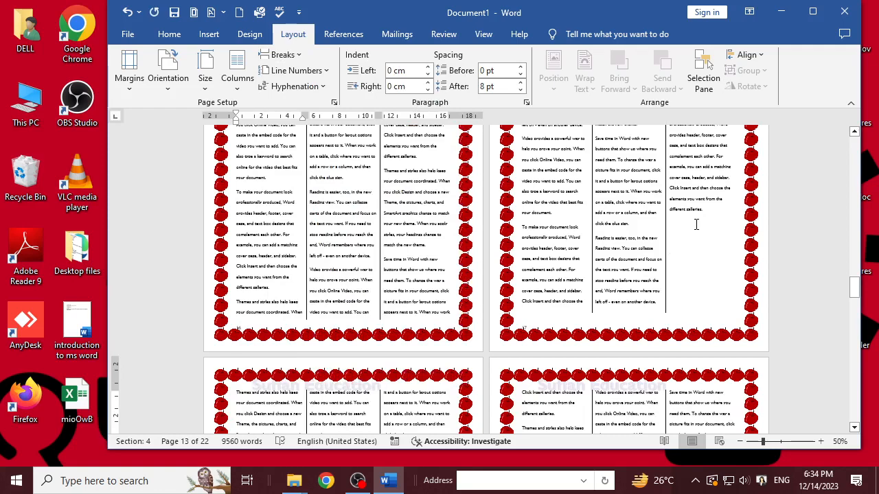
Step: Apply the orange cupcake art page border to the section starting on page 13 only
{"action": "scroll", "coordinate": [690, 225], "scroll_direction": "down", "scroll_amount": 3}
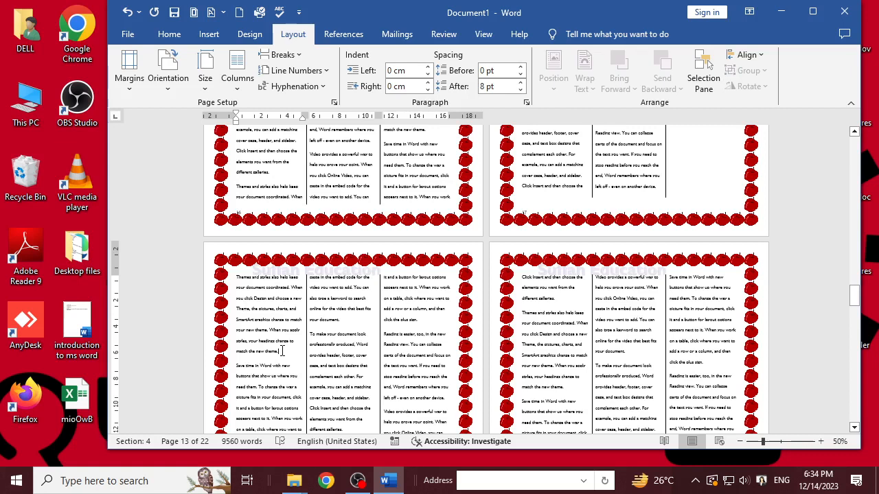
{"action": "left_click", "coordinate": [253, 35]}
{"action": "left_click", "coordinate": [809, 76]}
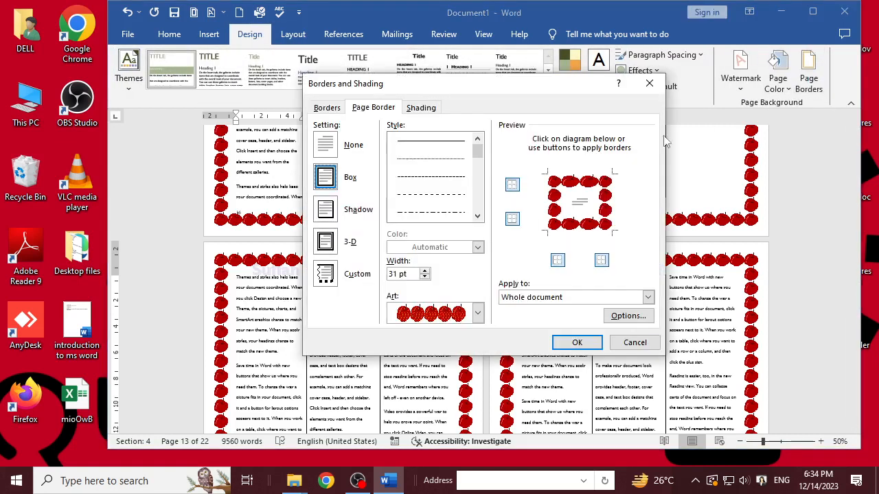
{"action": "left_click", "coordinate": [478, 313]}
{"action": "left_click", "coordinate": [429, 360]}
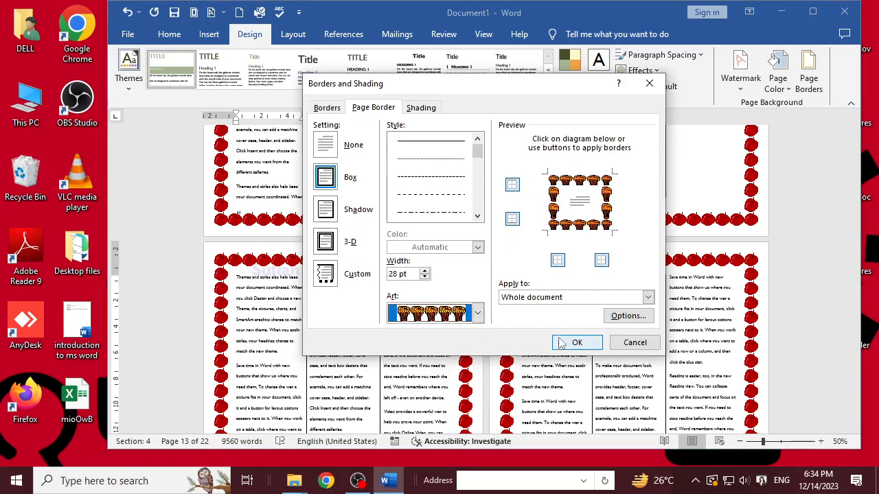
{"action": "left_click", "coordinate": [569, 298]}
{"action": "left_click", "coordinate": [542, 317]}
{"action": "left_click", "coordinate": [576, 343]}
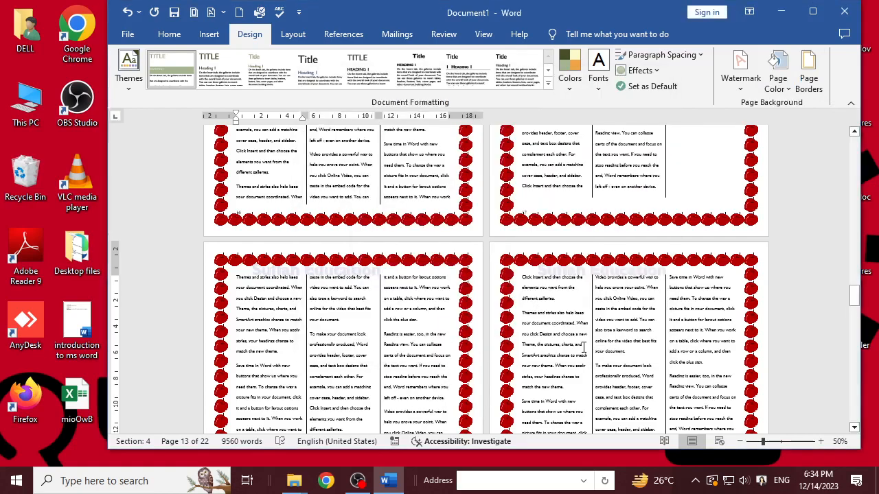
Step: Review the page borders and column layouts of the earlier sections back to the first page
{"action": "scroll", "coordinate": [582, 348], "scroll_direction": "up", "scroll_amount": 10}
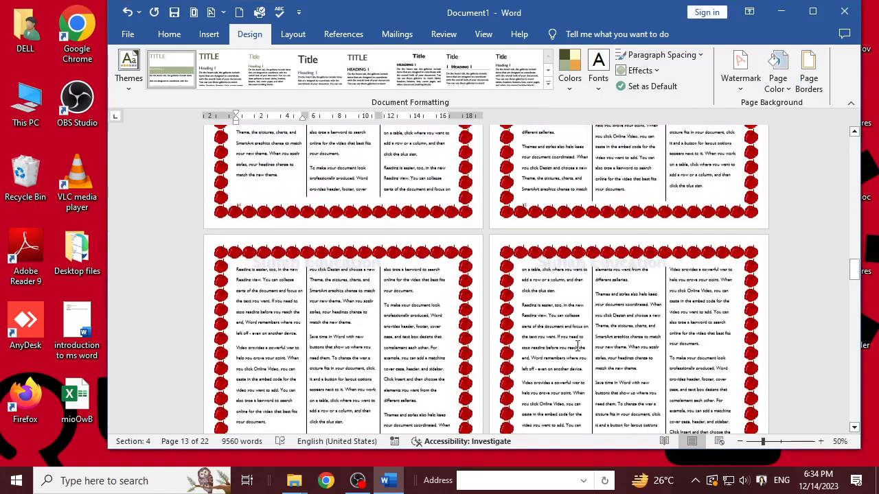
{"action": "scroll", "coordinate": [576, 347], "scroll_direction": "up", "scroll_amount": 20}
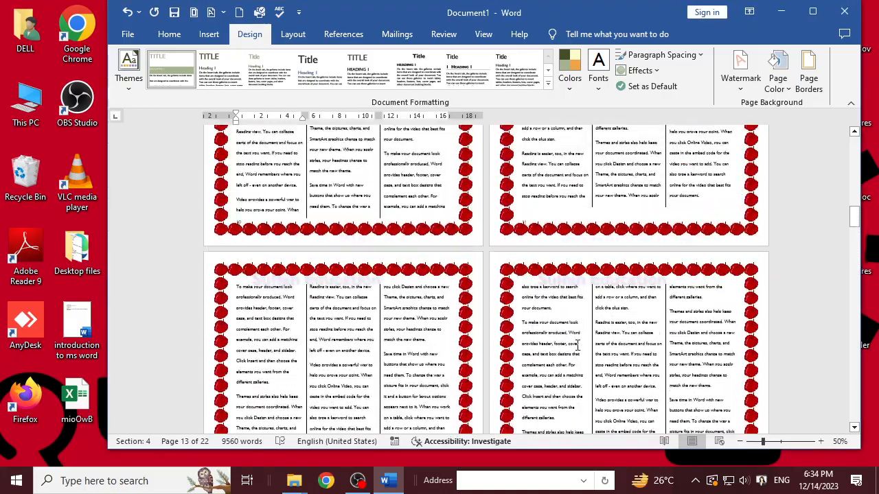
{"action": "scroll", "coordinate": [577, 347], "scroll_direction": "up", "scroll_amount": 20}
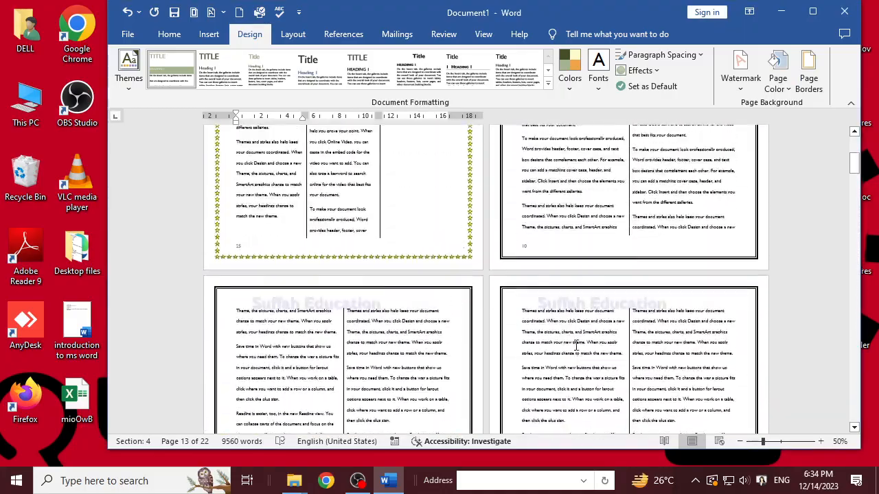
{"action": "scroll", "coordinate": [577, 347], "scroll_direction": "up", "scroll_amount": 10}
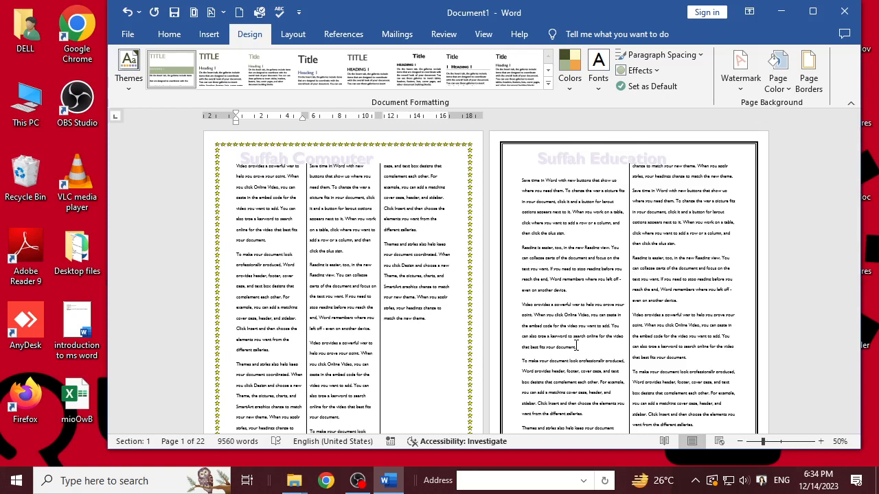
{"action": "scroll", "coordinate": [575, 346], "scroll_direction": "down", "scroll_amount": 3}
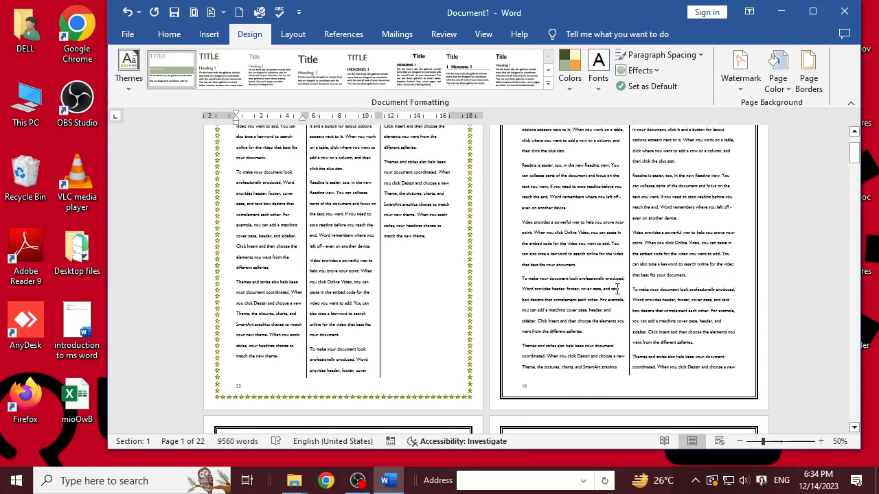
{"action": "scroll", "coordinate": [617, 288], "scroll_direction": "up", "scroll_amount": 2}
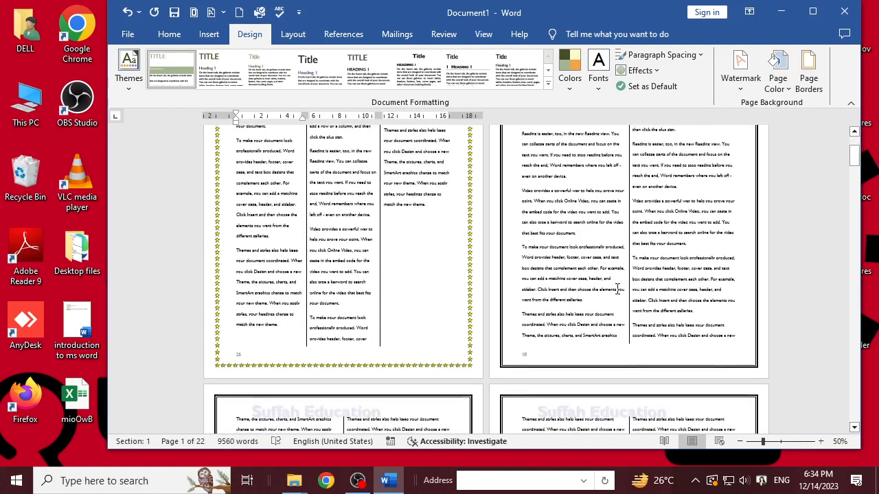
{"action": "scroll", "coordinate": [617, 289], "scroll_direction": "up", "scroll_amount": 1}
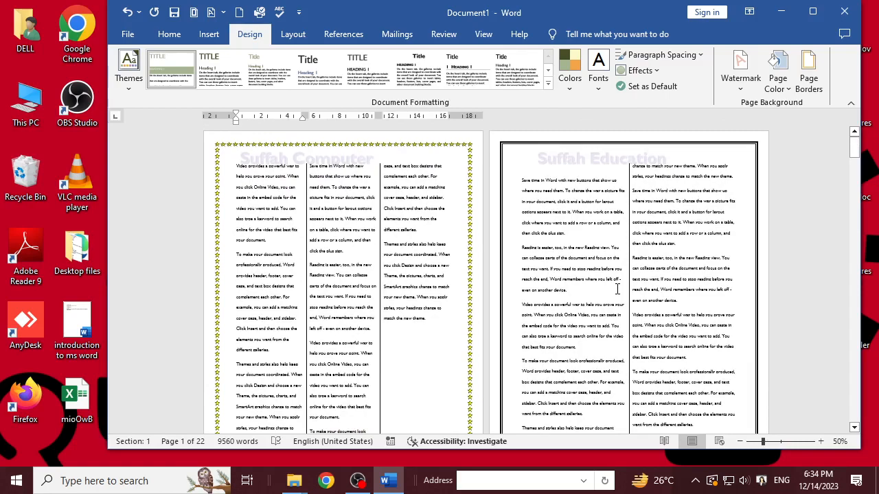
{"action": "scroll", "coordinate": [617, 288], "scroll_direction": "down", "scroll_amount": 6}
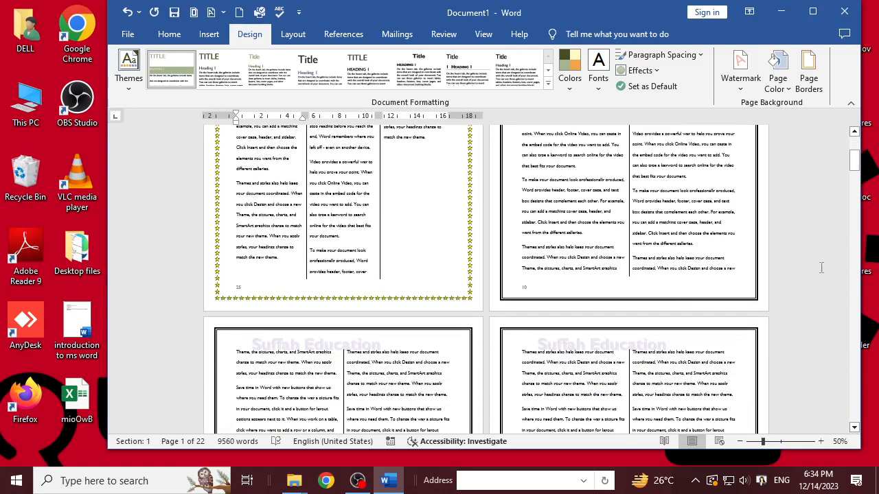
{"action": "scroll", "coordinate": [647, 397], "scroll_direction": "down", "scroll_amount": 3}
{"action": "scroll", "coordinate": [647, 396], "scroll_direction": "up", "scroll_amount": 10}
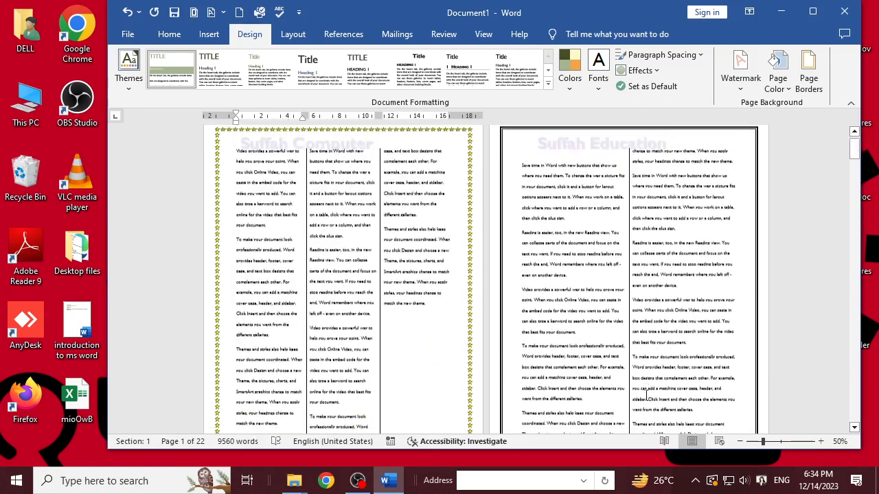
{"action": "scroll", "coordinate": [647, 396], "scroll_direction": "up", "scroll_amount": 1}
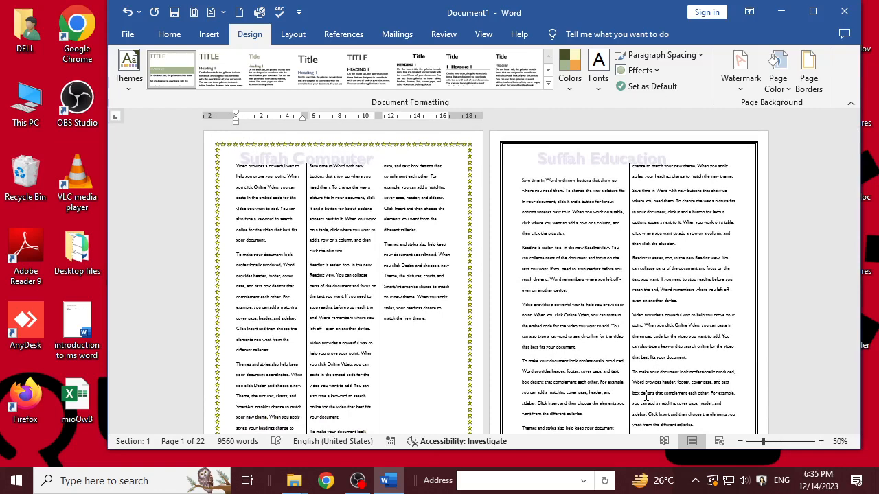
Step: Insert a Next Page section break at the end of the text on the second page
{"action": "scroll", "coordinate": [426, 302], "scroll_direction": "down", "scroll_amount": 7}
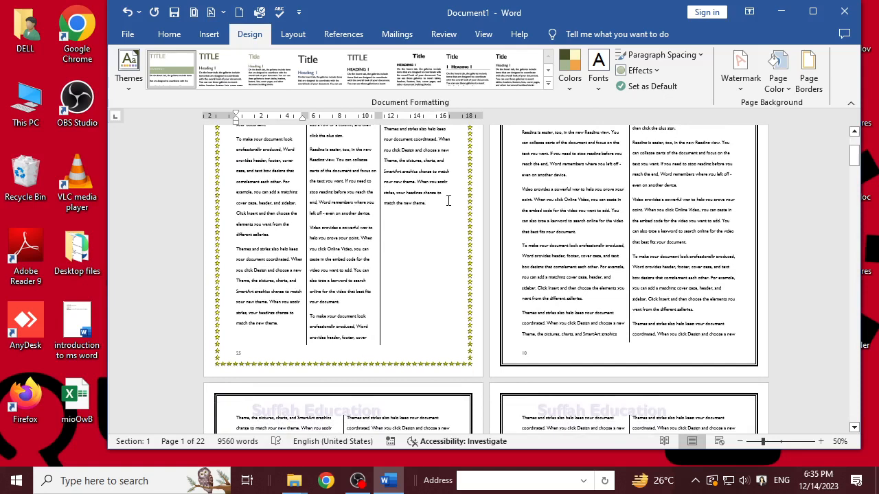
{"action": "left_click", "coordinate": [736, 335]}
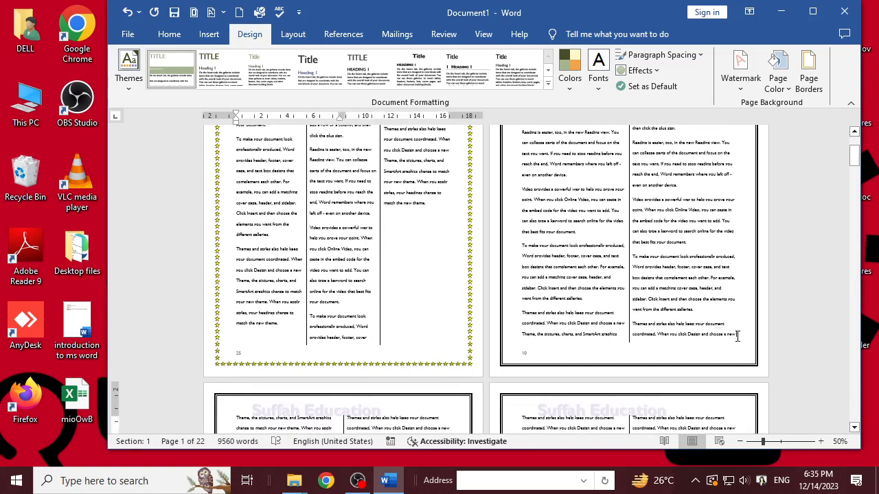
{"action": "left_click", "coordinate": [303, 42]}
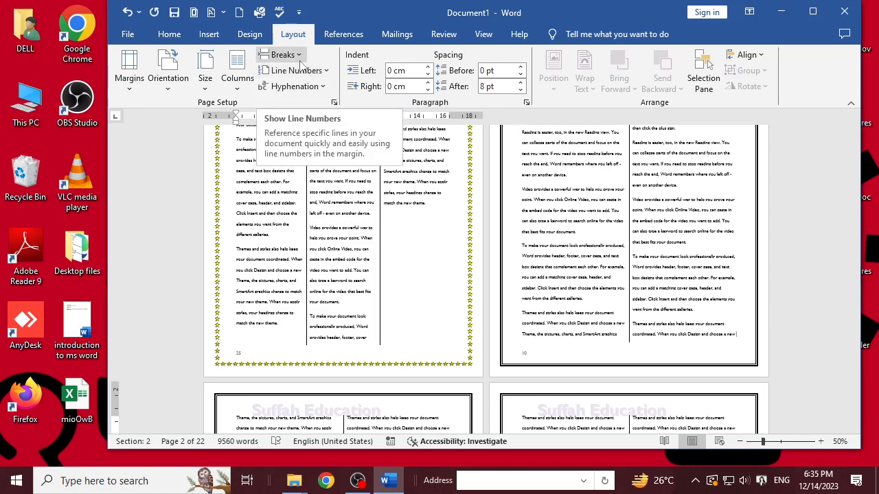
{"action": "left_click", "coordinate": [287, 55]}
{"action": "left_click", "coordinate": [338, 241]}
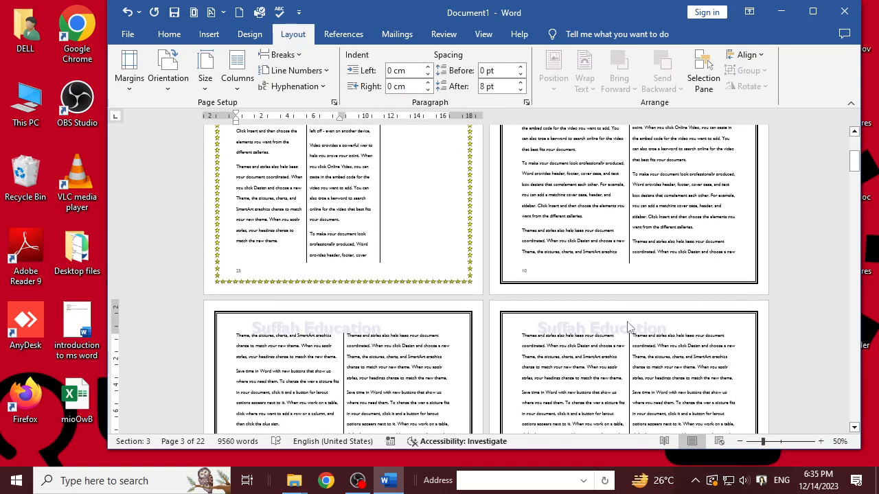
Step: Check which section pages 1, 3 and 4 belong to and compare their borders
{"action": "scroll", "coordinate": [627, 328], "scroll_direction": "up", "scroll_amount": 3}
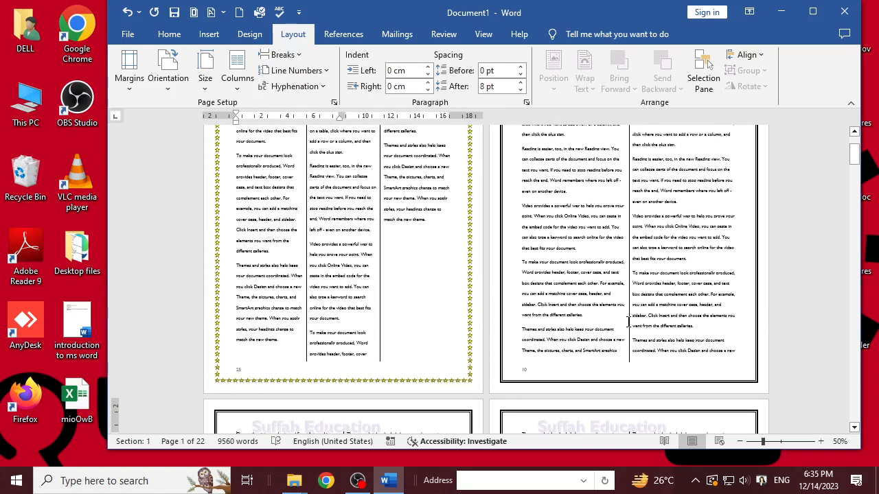
{"action": "scroll", "coordinate": [627, 321], "scroll_direction": "down", "scroll_amount": 3}
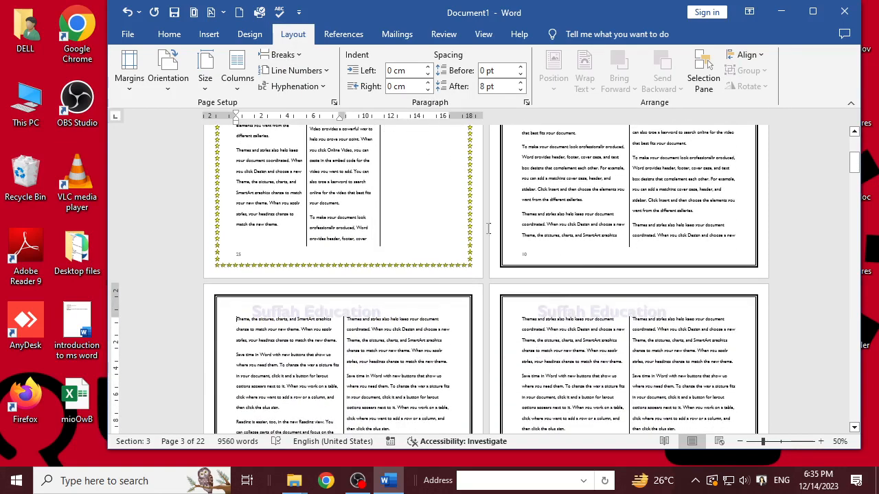
{"action": "left_click", "coordinate": [412, 198]}
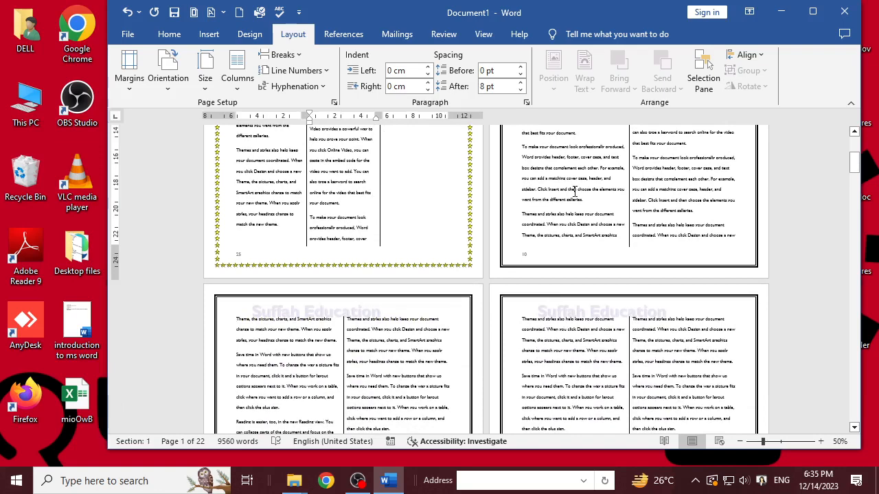
{"action": "left_click", "coordinate": [300, 329]}
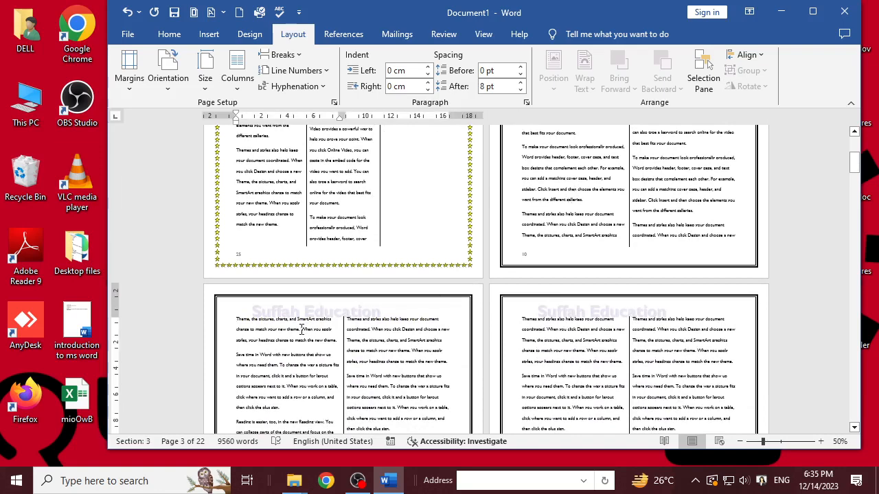
{"action": "scroll", "coordinate": [499, 320], "scroll_direction": "down", "scroll_amount": 6}
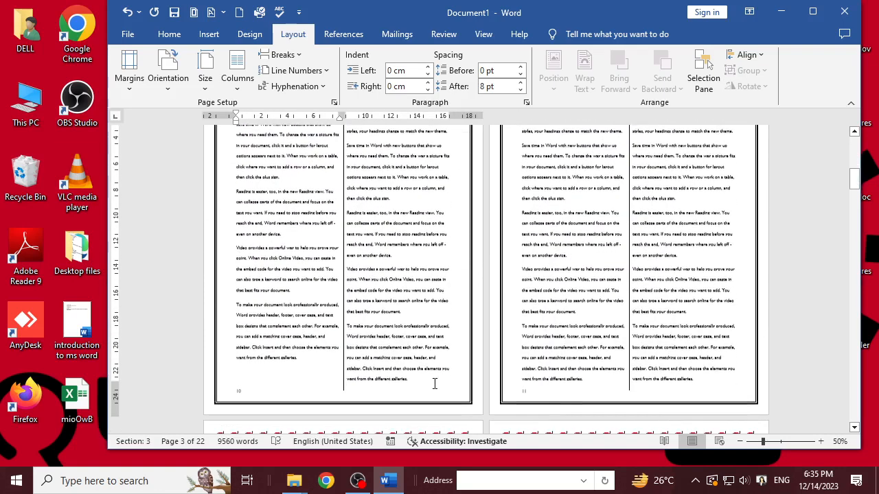
{"action": "left_click", "coordinate": [539, 300]}
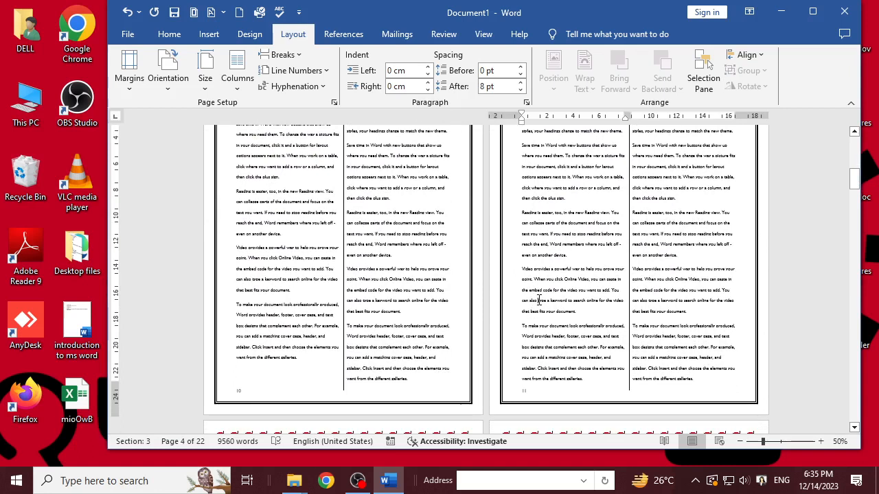
{"action": "scroll", "coordinate": [540, 301], "scroll_direction": "down", "scroll_amount": 8}
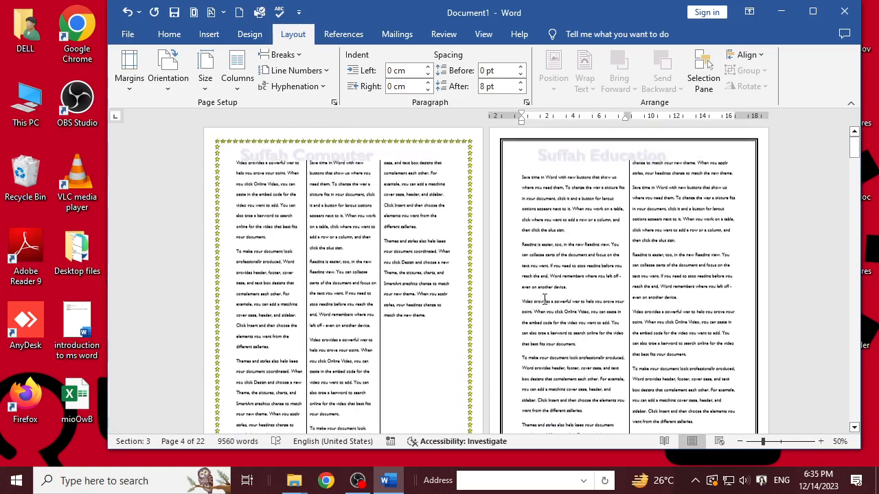
Step: Delete the entire document content and generate new sample text with =rand()
{"action": "key", "text": "ctrl+a"}
{"action": "key", "text": "Delete"}
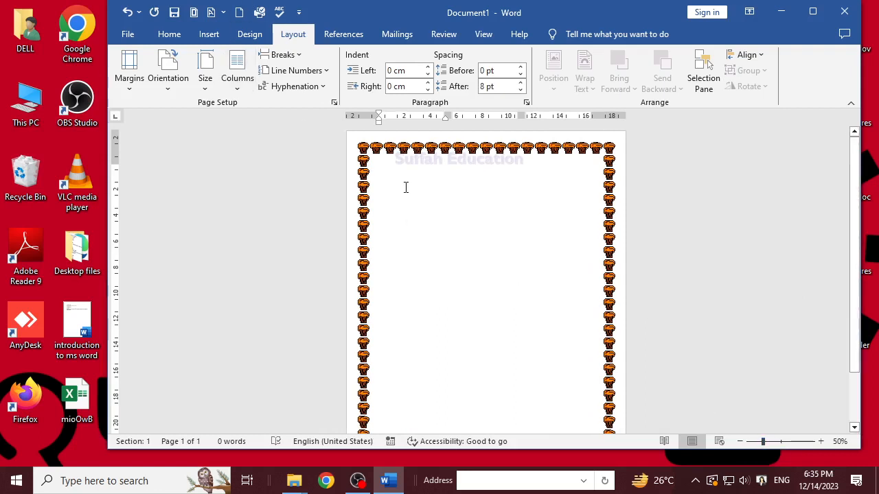
{"action": "type", "text": "=rand"}
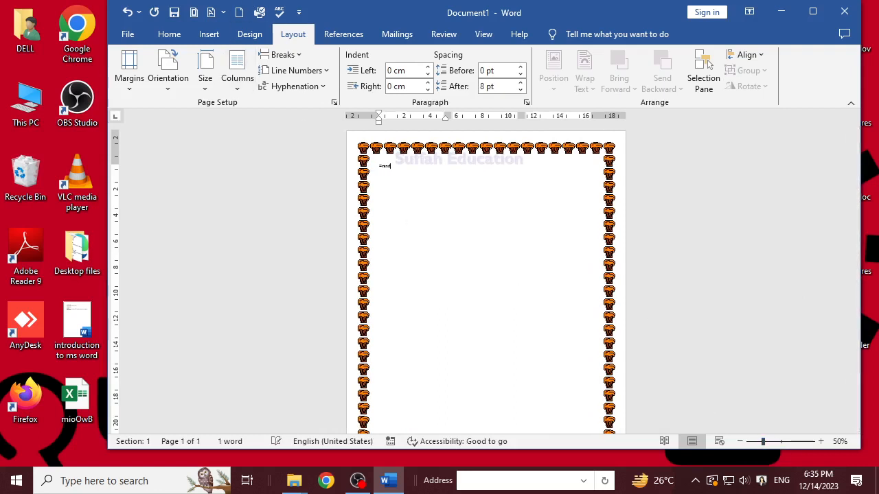
{"action": "type", "text": "()"}
{"action": "key", "text": "Return"}
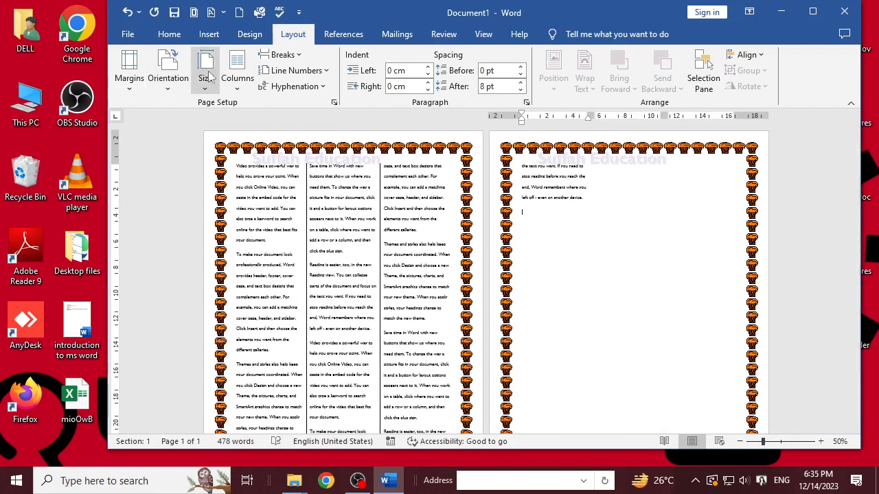
Step: Set the sample text to a single-column layout and look over the available page and section break types
{"action": "left_click", "coordinate": [238, 74]}
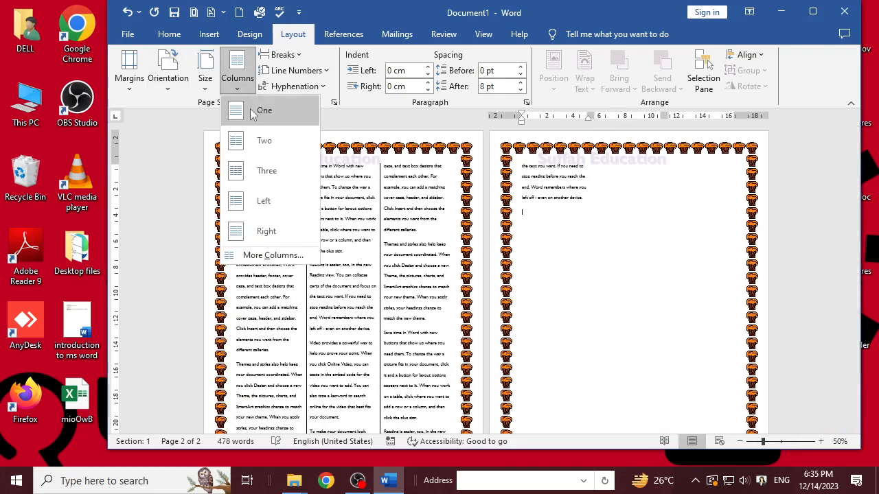
{"action": "left_click", "coordinate": [251, 113]}
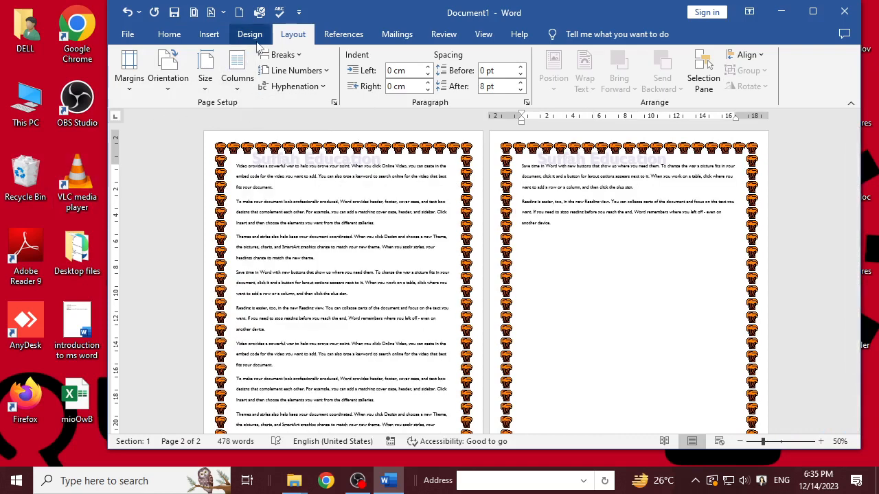
{"action": "left_click", "coordinate": [301, 62]}
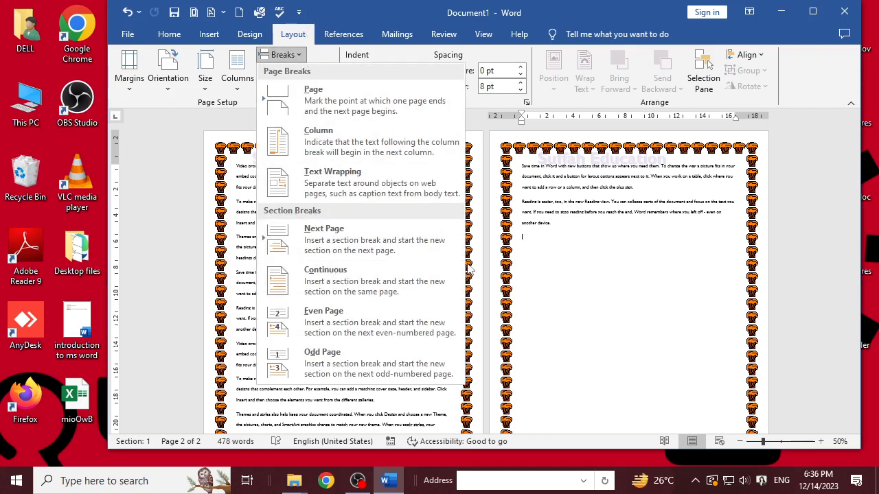
{"action": "left_click", "coordinate": [246, 229]}
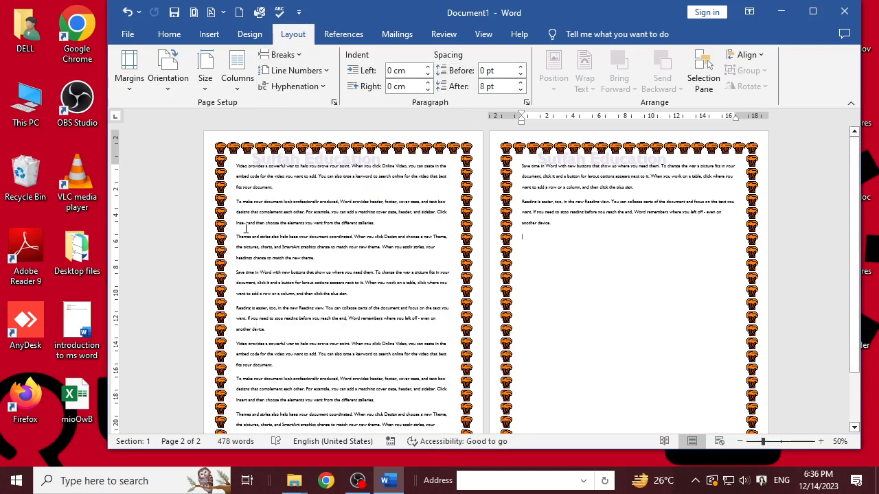
Step: Apply a triple-line box page border, ½ pt wide, to this section in place of the art border
{"action": "left_click", "coordinate": [279, 166]}
{"action": "left_click", "coordinate": [249, 34]}
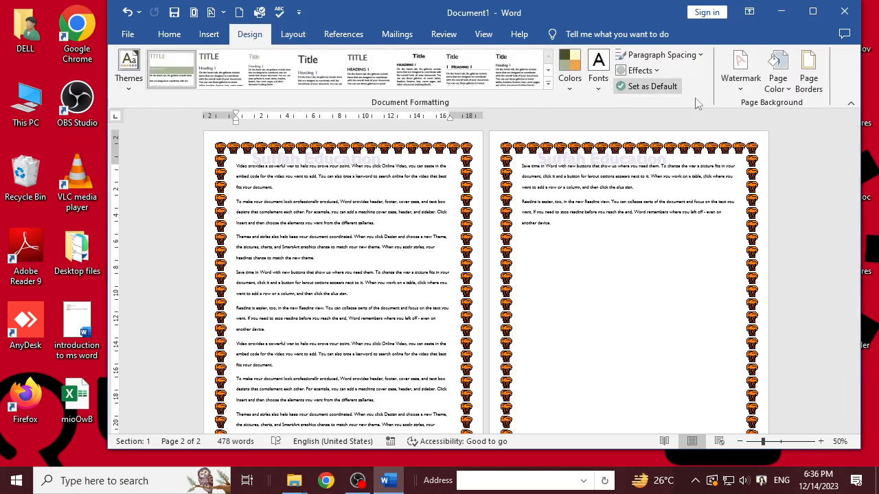
{"action": "left_click", "coordinate": [808, 76]}
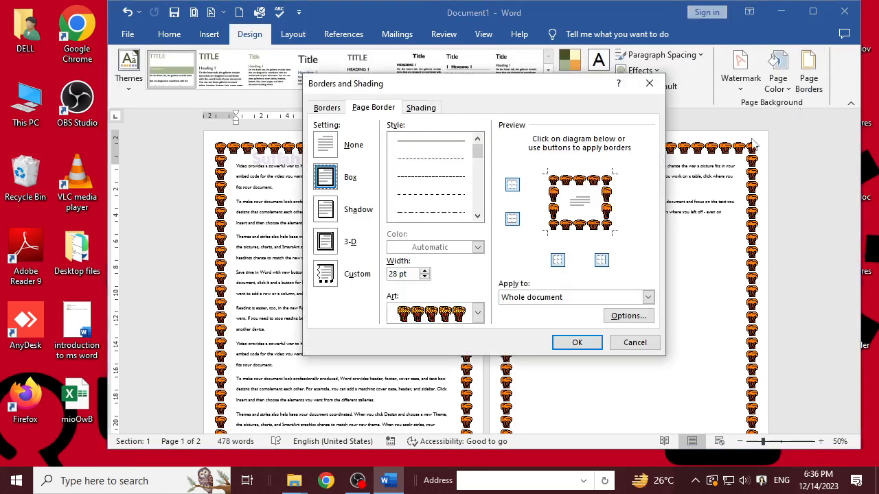
{"action": "left_click", "coordinate": [467, 179]}
{"action": "scroll", "coordinate": [474, 159], "scroll_direction": "down", "scroll_amount": 1}
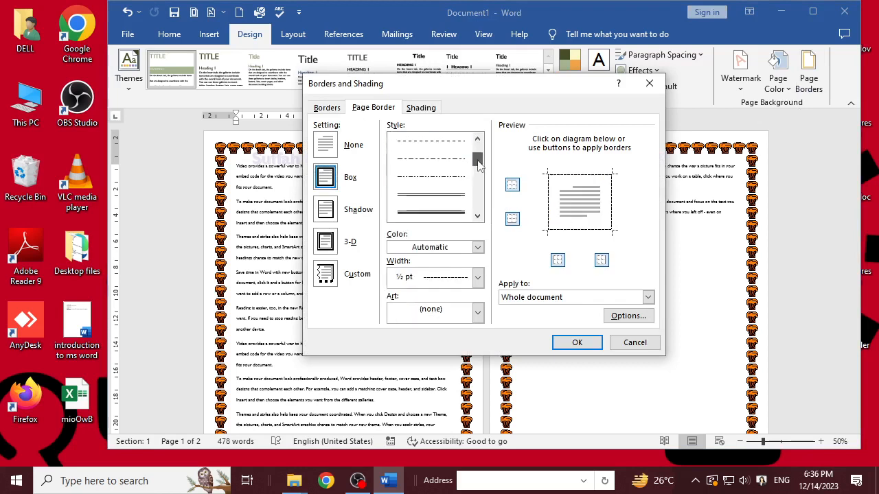
{"action": "left_click", "coordinate": [454, 213]}
{"action": "left_click", "coordinate": [556, 300]}
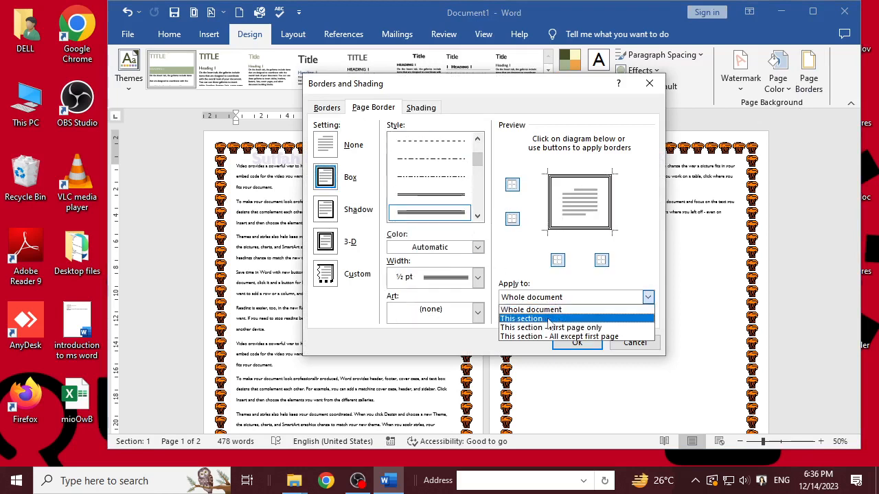
{"action": "left_click", "coordinate": [550, 318]}
{"action": "left_click", "coordinate": [574, 343]}
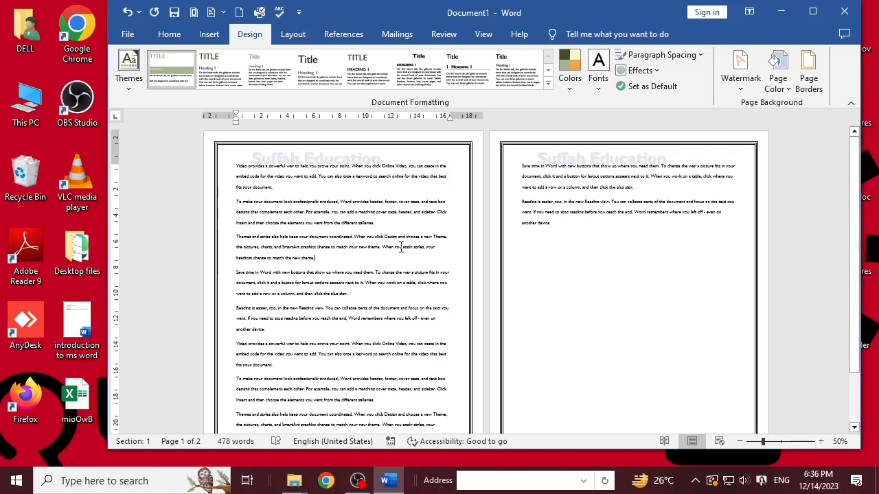
Step: Delete the two paragraphs on the second page so only the first page's text is left
{"action": "left_click_drag", "start_coordinate": [570, 233], "coordinate": [521, 165]}
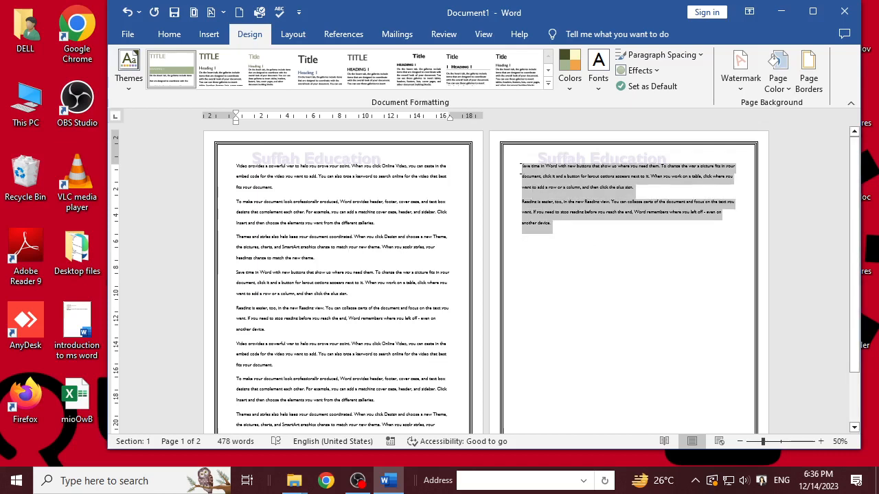
{"action": "key", "text": "BackSpace"}
{"action": "left_click", "coordinate": [775, 441]}
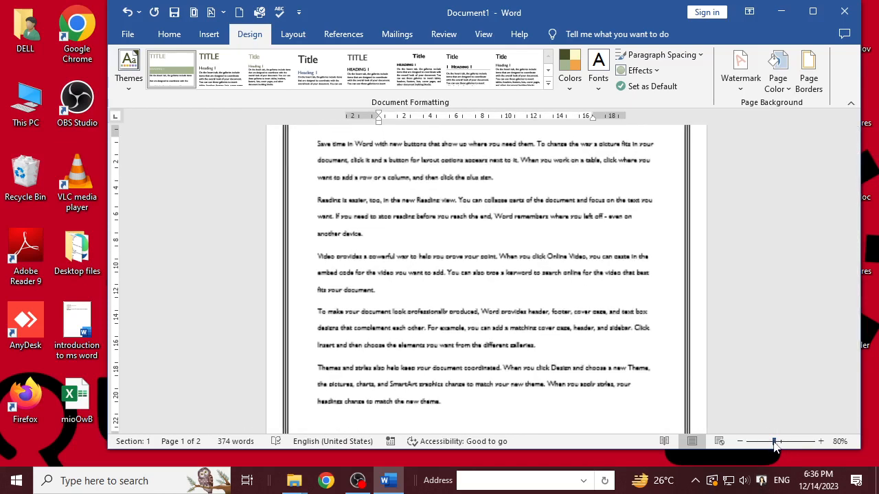
{"action": "scroll", "coordinate": [584, 253], "scroll_direction": "up", "scroll_amount": 5}
{"action": "scroll", "coordinate": [617, 245], "scroll_direction": "down", "scroll_amount": 1}
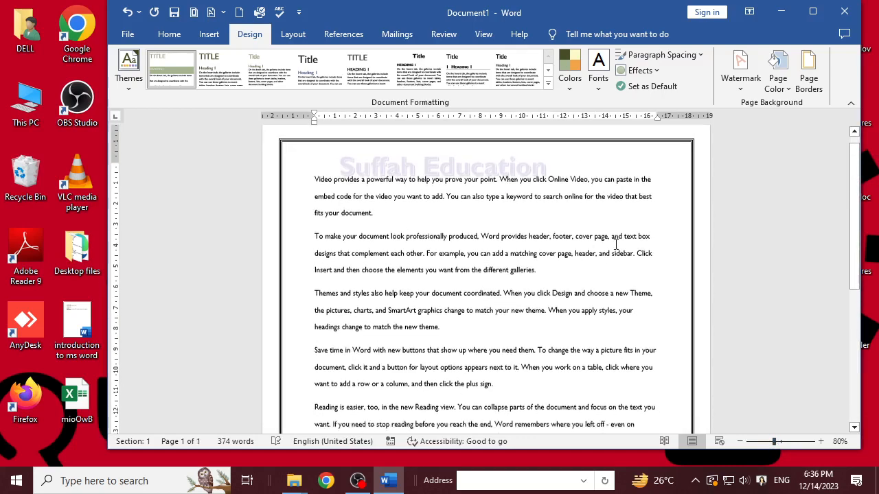
{"action": "scroll", "coordinate": [481, 256], "scroll_direction": "up", "scroll_amount": 1}
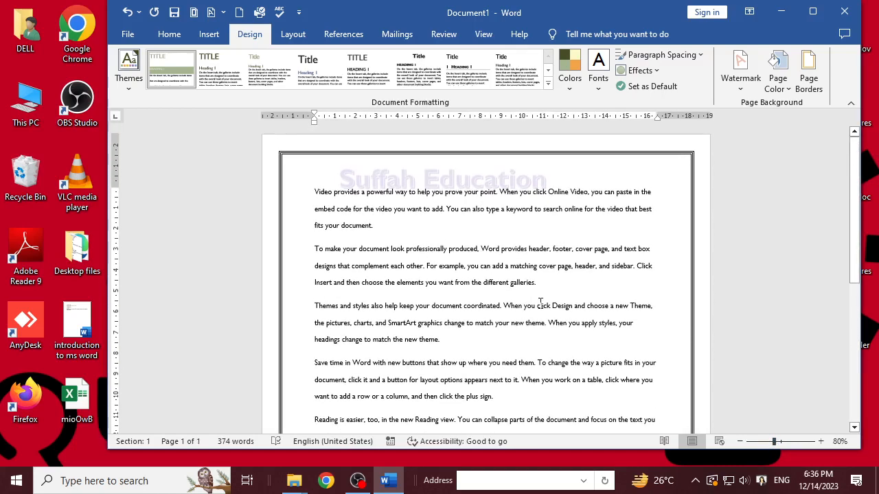
Step: Try a three-column layout on only the first three selected paragraphs, and undo it
{"action": "left_click_drag", "start_coordinate": [443, 342], "coordinate": [284, 192]}
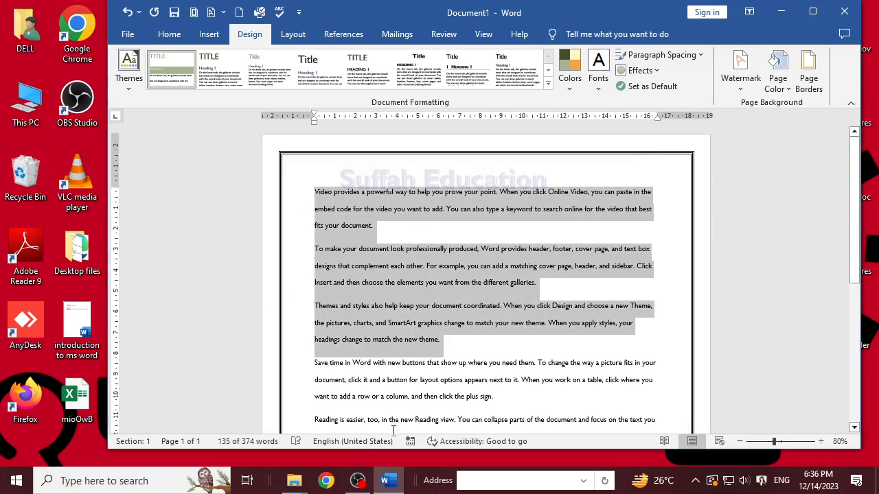
{"action": "left_click", "coordinate": [206, 35]}
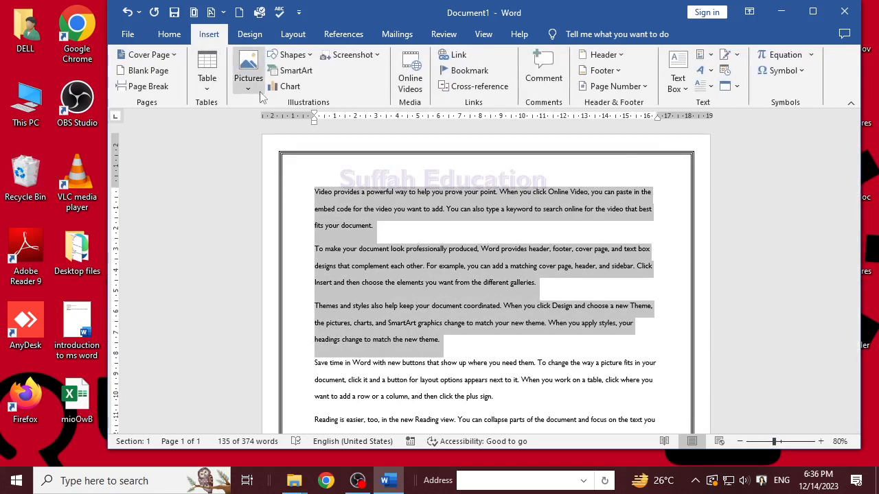
{"action": "left_click", "coordinate": [292, 34]}
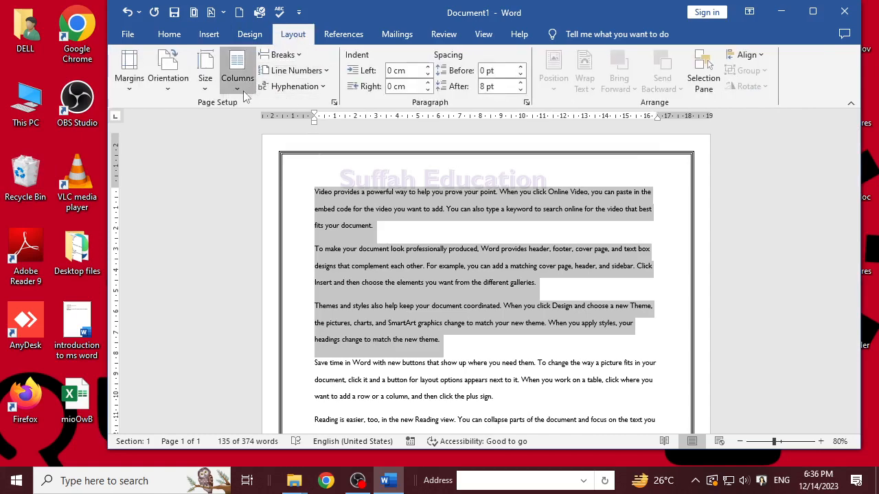
{"action": "left_click", "coordinate": [243, 91]}
{"action": "left_click", "coordinate": [260, 170]}
{"action": "scroll", "coordinate": [482, 268], "scroll_direction": "down", "scroll_amount": 3}
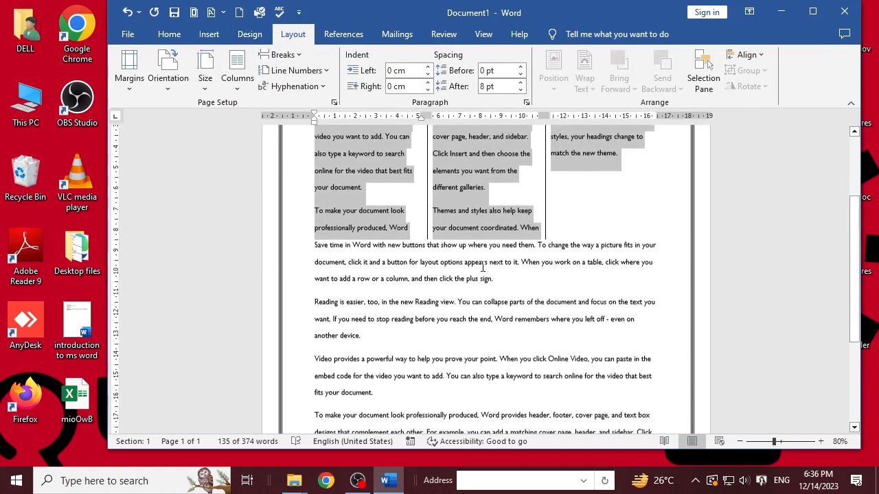
{"action": "key", "text": "ctrl+z"}
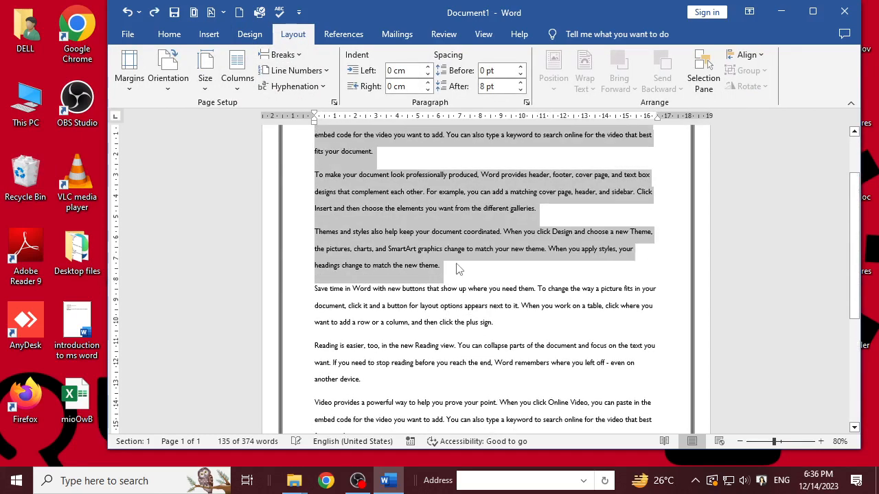
{"action": "left_click", "coordinate": [459, 269]}
{"action": "scroll", "coordinate": [459, 269], "scroll_direction": "up", "scroll_amount": 3}
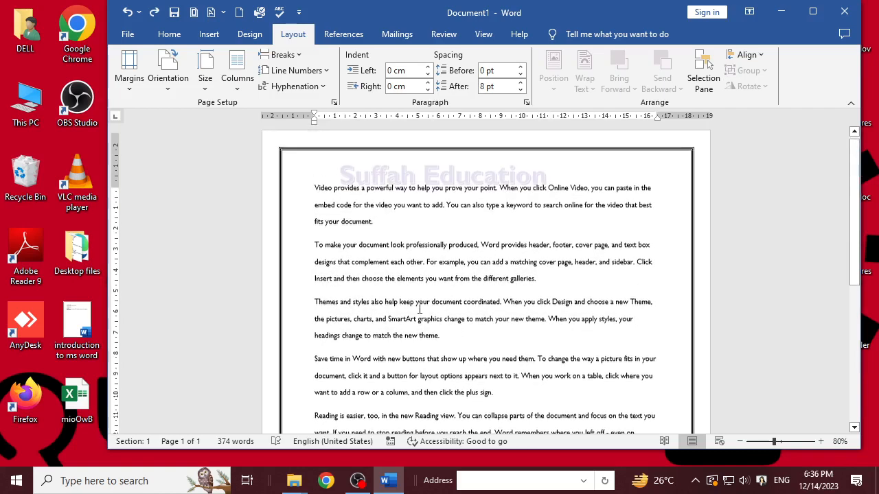
Step: Try a three-column layout on the entire text without selecting any paragraphs
{"action": "left_click", "coordinate": [235, 93]}
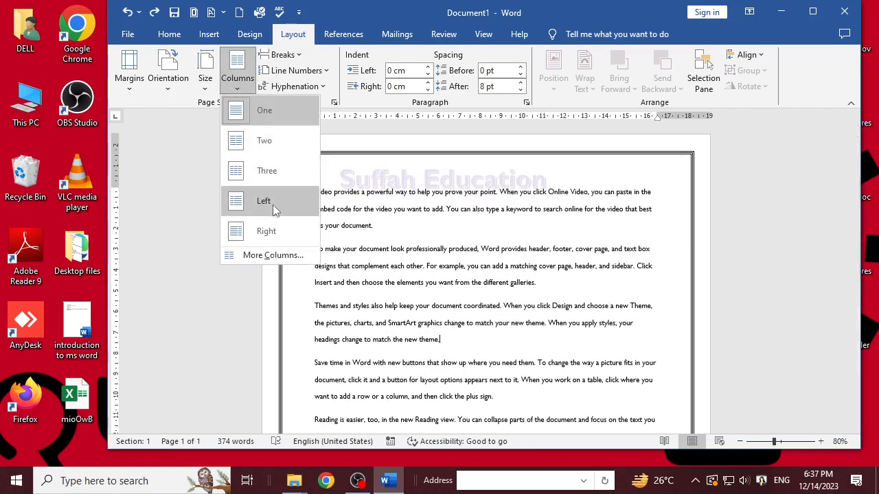
{"action": "left_click", "coordinate": [277, 170]}
{"action": "scroll", "coordinate": [460, 239], "scroll_direction": "down", "scroll_amount": 3}
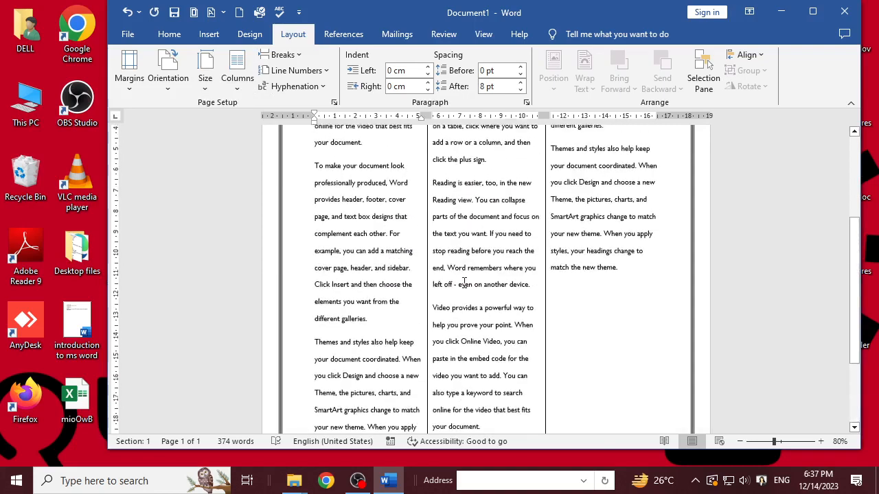
{"action": "scroll", "coordinate": [460, 239], "scroll_direction": "up", "scroll_amount": 5}
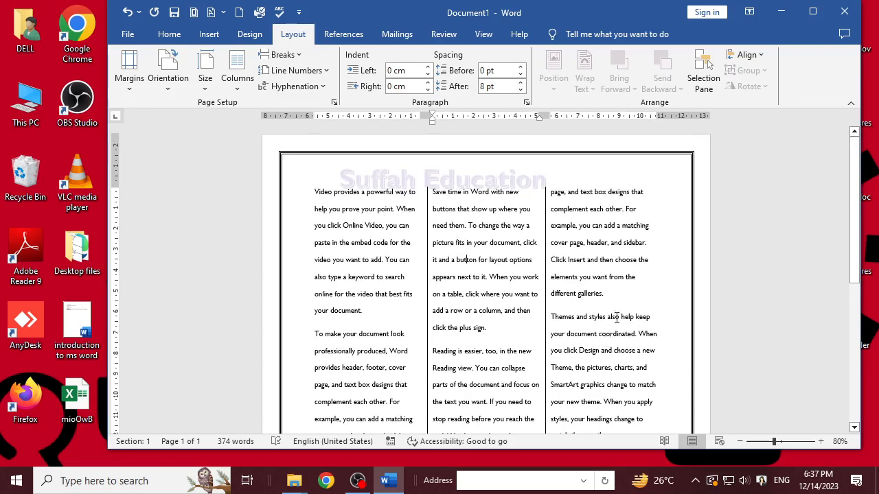
{"action": "scroll", "coordinate": [611, 309], "scroll_direction": "down", "scroll_amount": 4}
{"action": "scroll", "coordinate": [591, 281], "scroll_direction": "up", "scroll_amount": 4}
Step: Trace how the text fills the three columns down the page, and undo the three-column layout
{"action": "left_click_drag", "start_coordinate": [605, 294], "coordinate": [315, 192]}
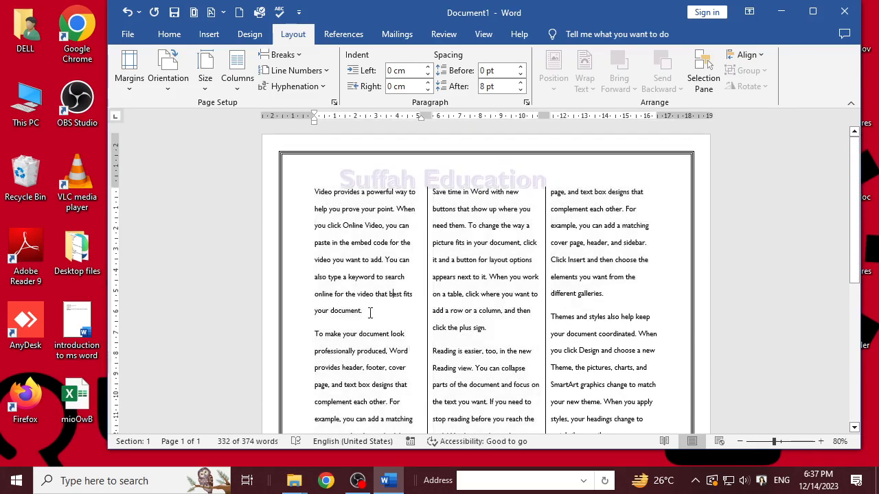
{"action": "left_click_drag", "start_coordinate": [317, 310], "coordinate": [608, 306]}
{"action": "left_click", "coordinate": [608, 306]}
{"action": "scroll", "coordinate": [608, 308], "scroll_direction": "down", "scroll_amount": 1}
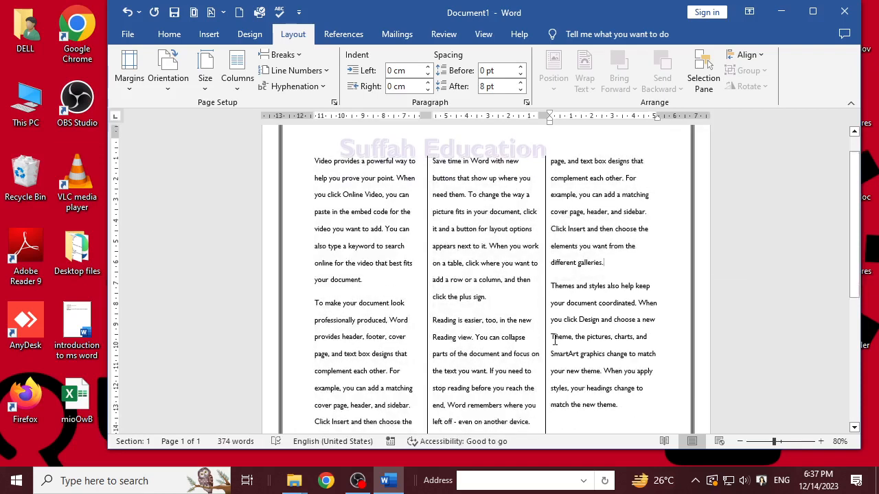
{"action": "scroll", "coordinate": [554, 340], "scroll_direction": "down", "scroll_amount": 3}
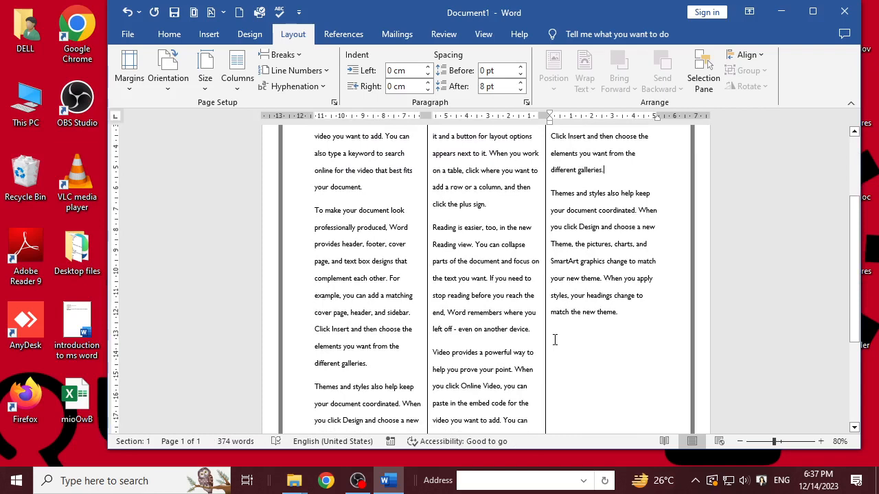
{"action": "scroll", "coordinate": [555, 339], "scroll_direction": "up", "scroll_amount": 3}
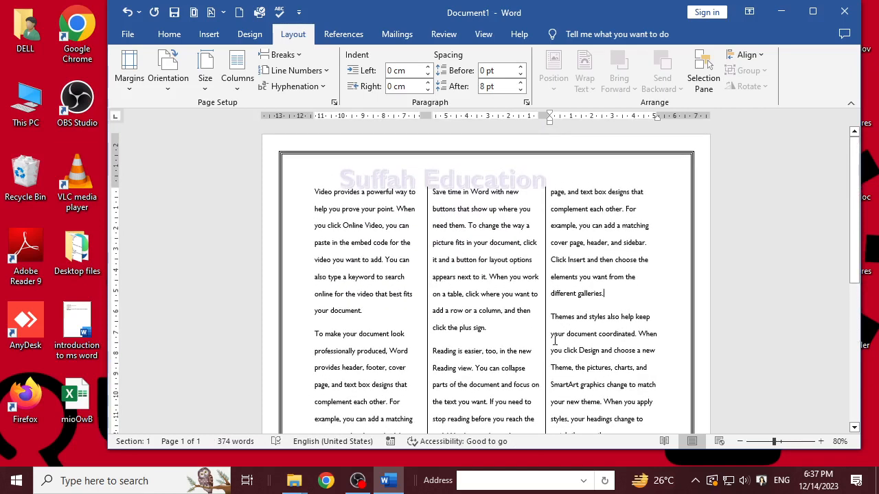
{"action": "key", "text": "ctrl+z"}
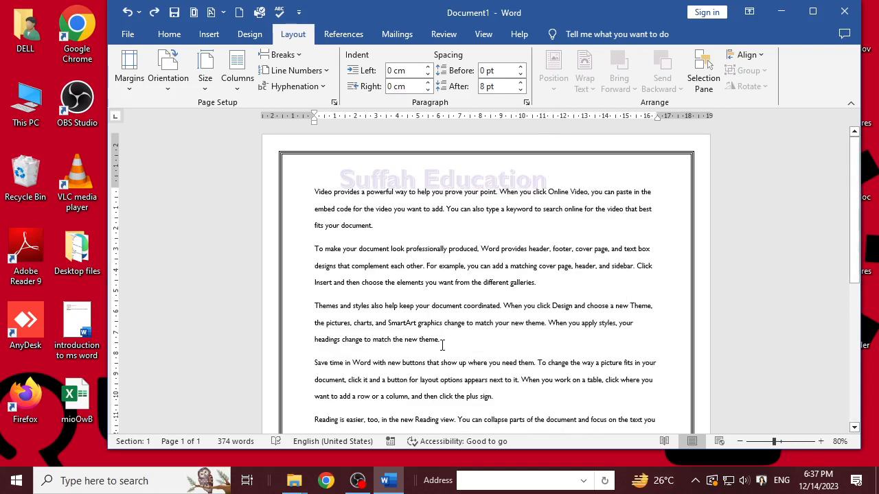
Step: Insert a Continuous section break at the end of the third paragraph, after "headings change to match the new theme."
{"action": "left_click_drag", "start_coordinate": [447, 342], "coordinate": [464, 363]}
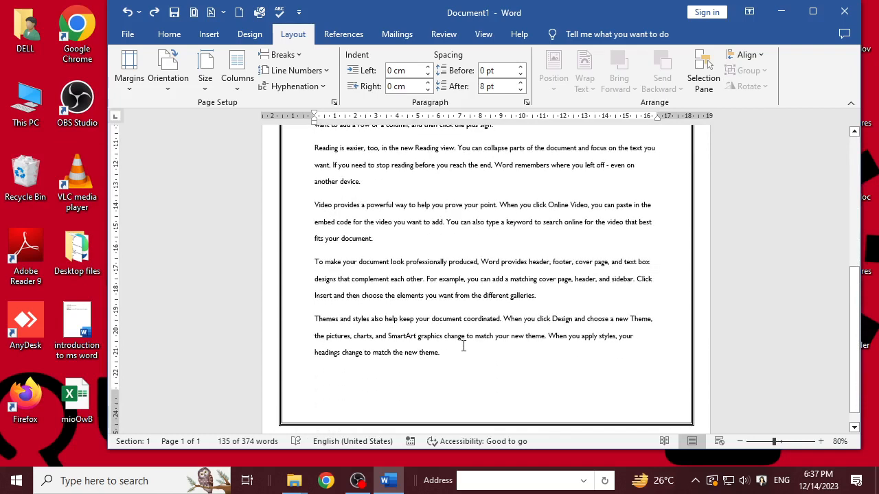
{"action": "scroll", "coordinate": [464, 346], "scroll_direction": "up", "scroll_amount": 1}
{"action": "key", "text": "ctrl+z"}
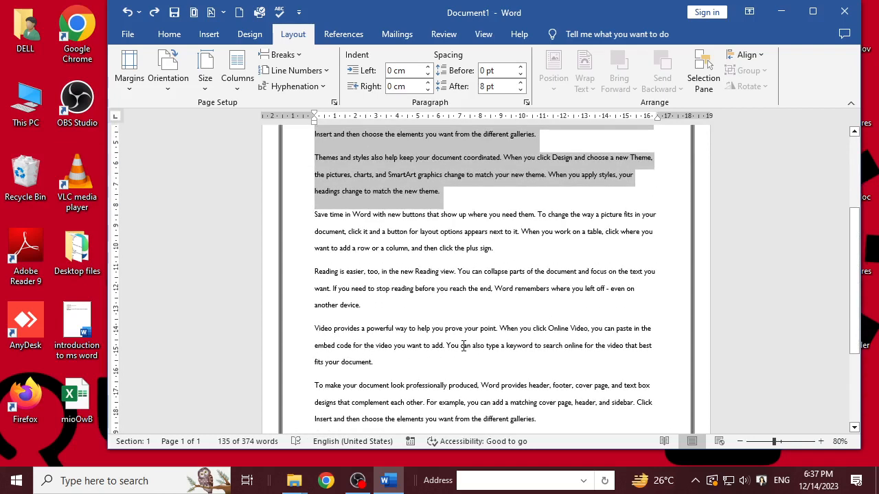
{"action": "scroll", "coordinate": [460, 348], "scroll_direction": "up", "scroll_amount": 3}
{"action": "left_click", "coordinate": [446, 339]}
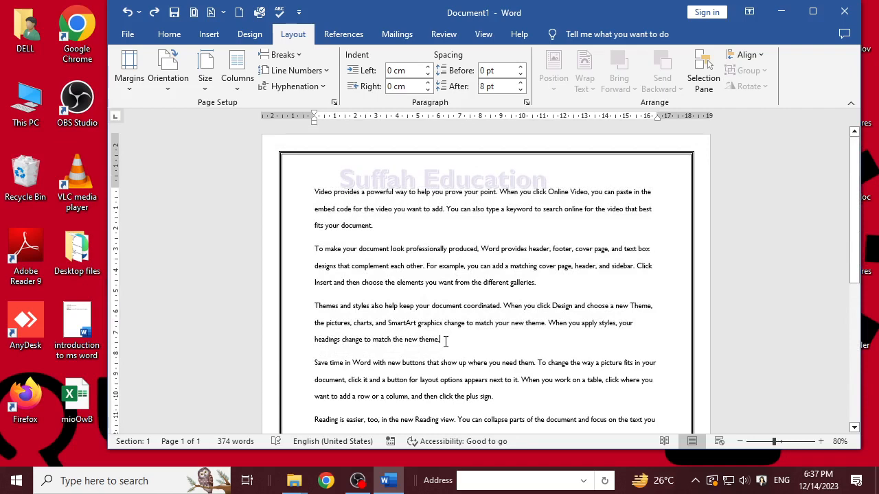
{"action": "left_click", "coordinate": [283, 54]}
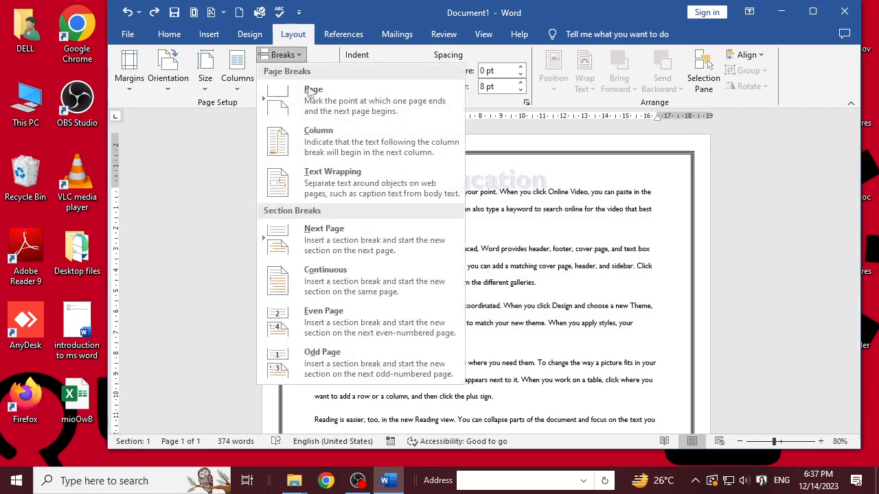
{"action": "left_click", "coordinate": [346, 284]}
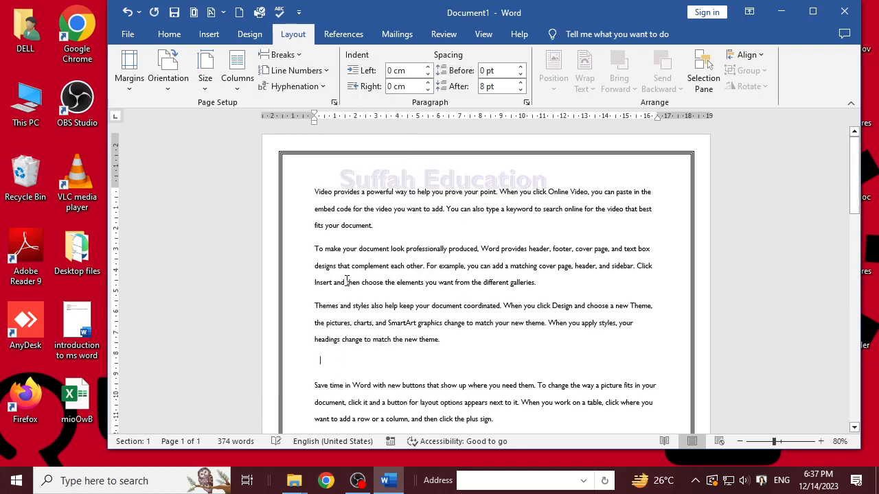
{"action": "scroll", "coordinate": [494, 363], "scroll_direction": "down", "scroll_amount": 2}
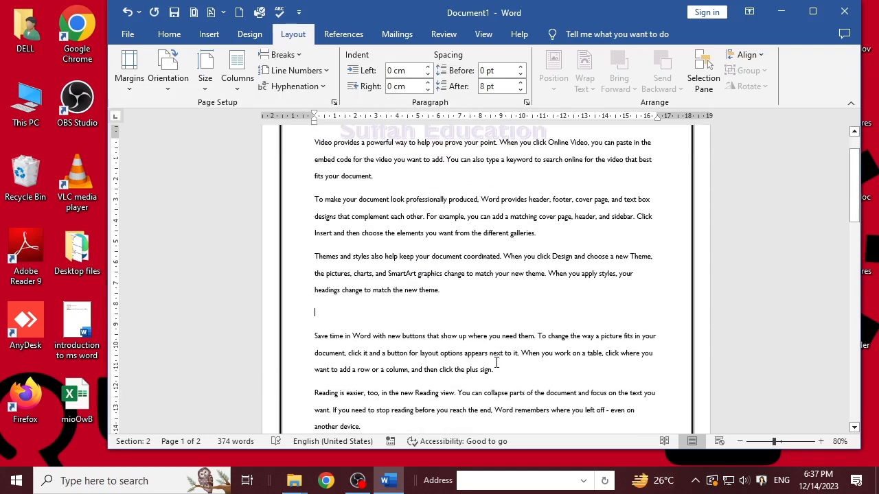
{"action": "scroll", "coordinate": [496, 362], "scroll_direction": "up", "scroll_amount": 1}
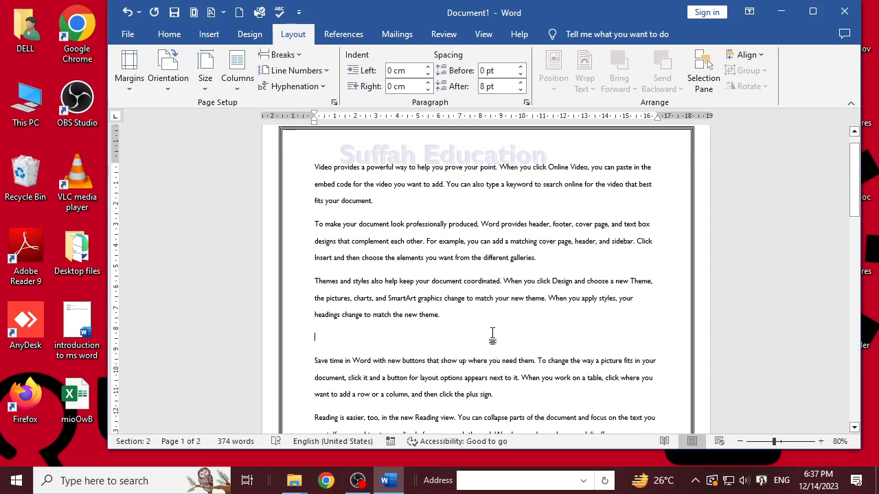
Step: Select paragraphs below the Continuous section break to examine the extent of the second section
{"action": "left_click_drag", "start_coordinate": [453, 315], "coordinate": [452, 334]}
{"action": "scroll", "coordinate": [298, 157], "scroll_direction": "down", "scroll_amount": 8}
{"action": "scroll", "coordinate": [452, 334], "scroll_direction": "up", "scroll_amount": 9}
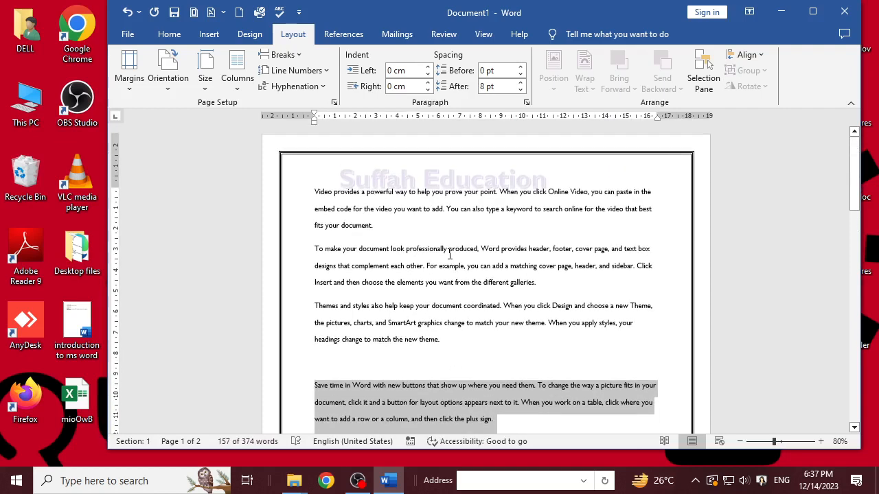
Step: Apply a three-column layout to the first section, above the Continuous break
{"action": "left_click", "coordinate": [390, 226]}
{"action": "left_click", "coordinate": [237, 72]}
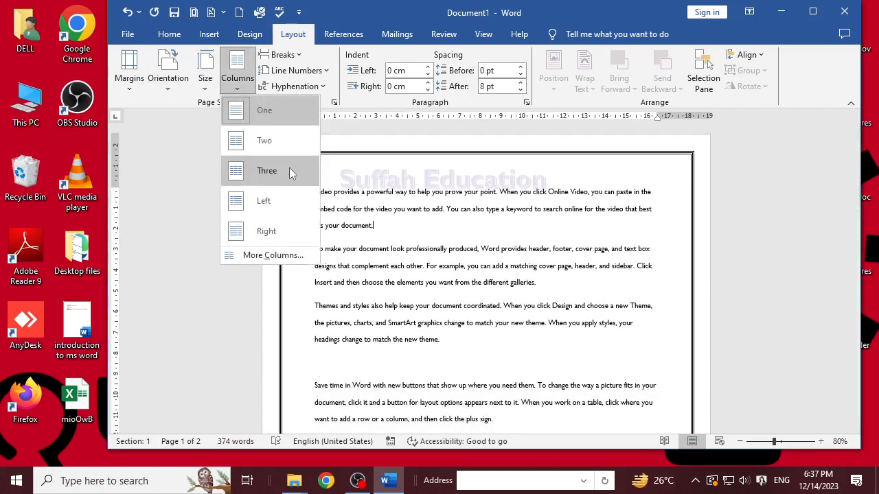
{"action": "left_click", "coordinate": [267, 171]}
{"action": "scroll", "coordinate": [542, 283], "scroll_direction": "down", "scroll_amount": 2}
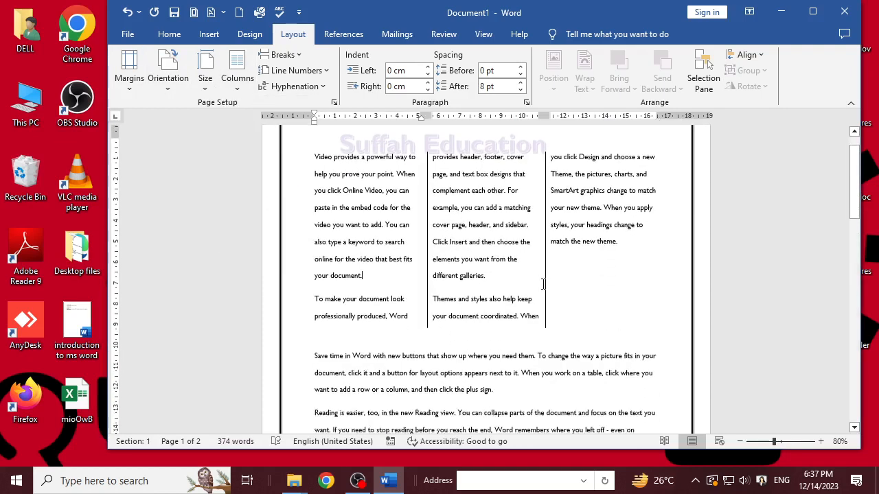
{"action": "scroll", "coordinate": [543, 284], "scroll_direction": "down", "scroll_amount": 3}
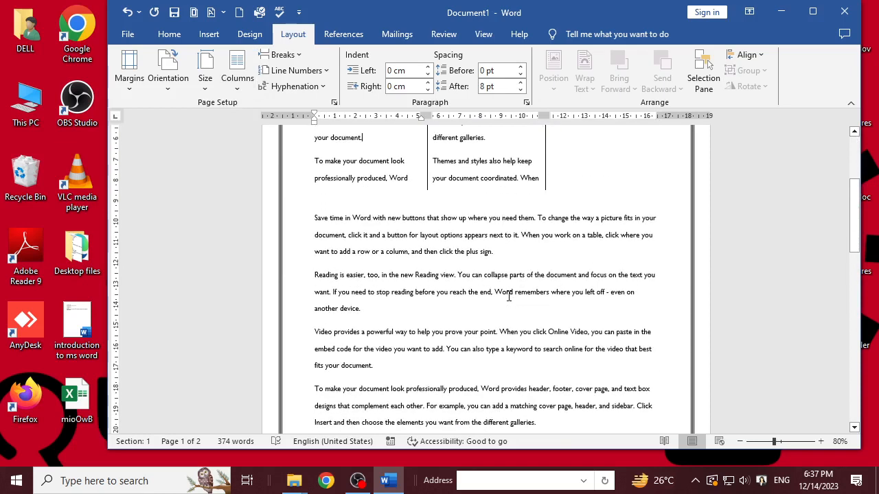
Step: Apply a two-column layout to the second section, starting at the "Save time in Word" paragraph
{"action": "left_click", "coordinate": [502, 239]}
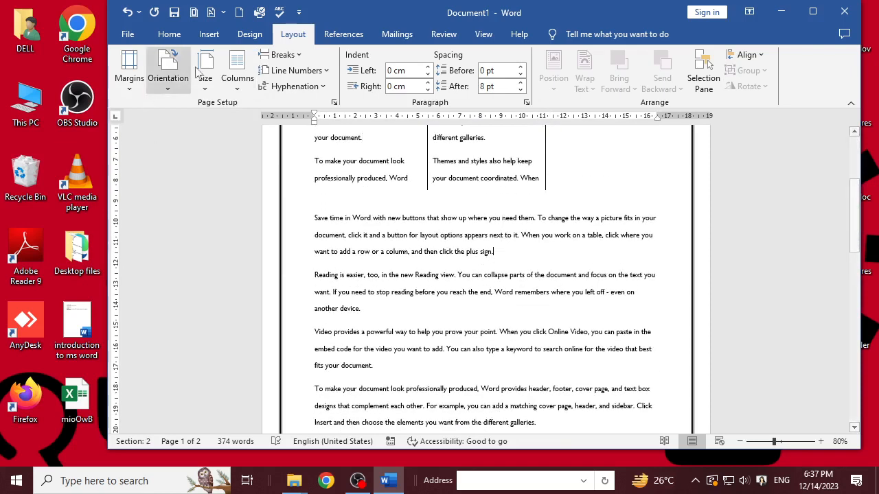
{"action": "left_click", "coordinate": [237, 74]}
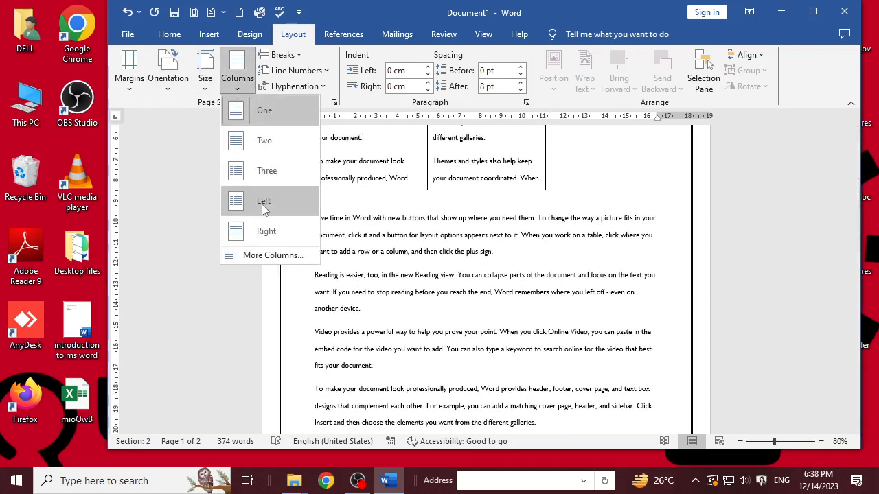
{"action": "left_click", "coordinate": [265, 142]}
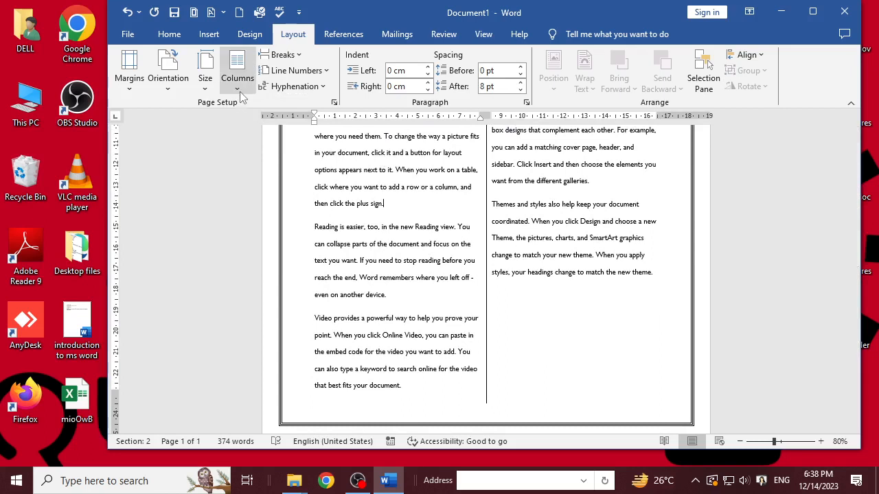
Step: Set the second section to 5 columns, applied to this section only, and compare it with the first section
{"action": "left_click", "coordinate": [238, 68]}
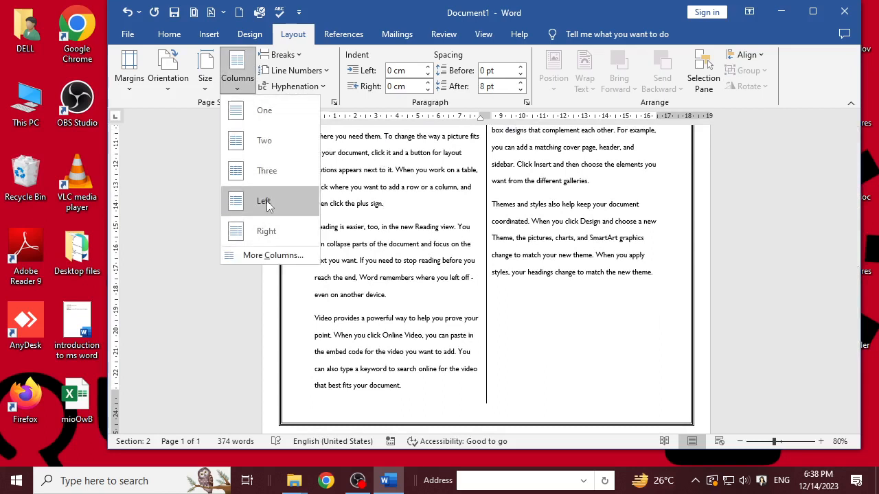
{"action": "left_click", "coordinate": [268, 255]}
{"action": "type", "text": "5"}
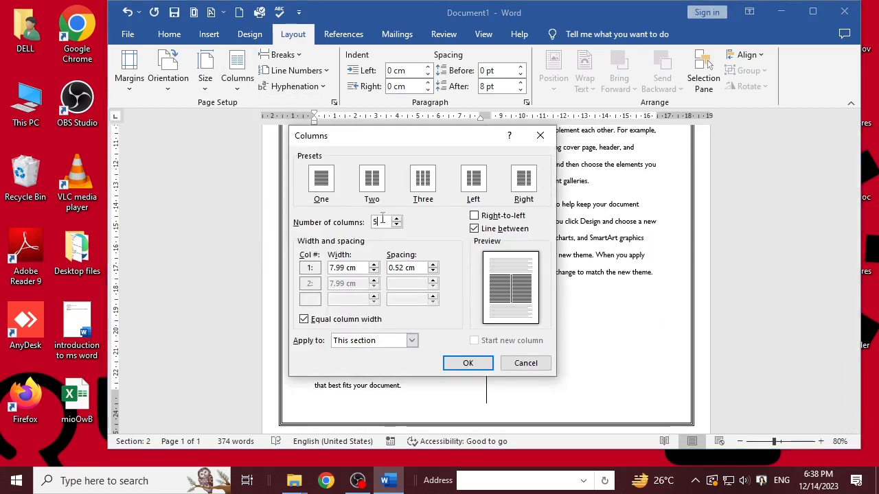
{"action": "left_click", "coordinate": [480, 363]}
{"action": "scroll", "coordinate": [487, 353], "scroll_direction": "up", "scroll_amount": 6}
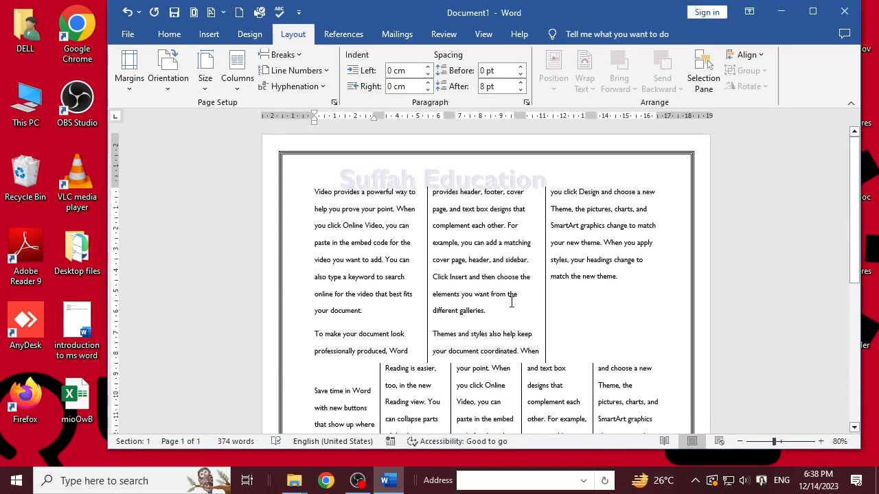
{"action": "scroll", "coordinate": [511, 302], "scroll_direction": "down", "scroll_amount": 6}
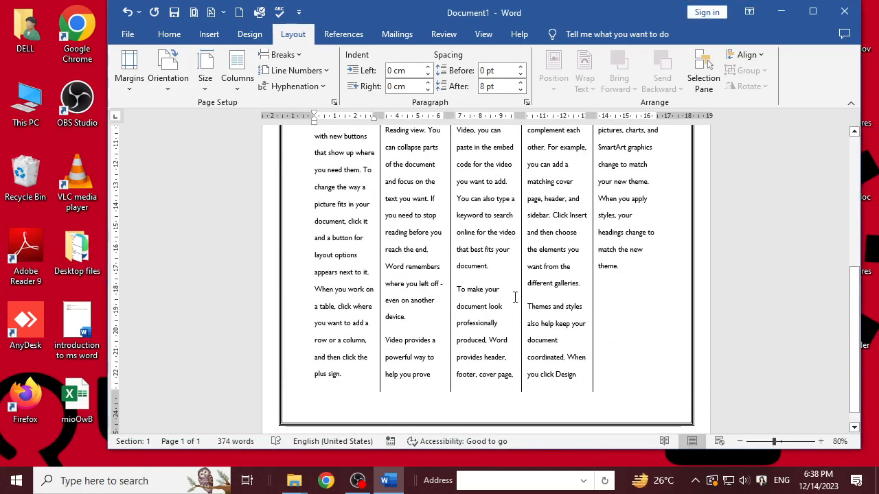
Step: Undo the five-column layout and the earlier column layouts of both sections
{"action": "key", "text": "ctrl+z"}
{"action": "scroll", "coordinate": [515, 298], "scroll_direction": "up", "scroll_amount": 3}
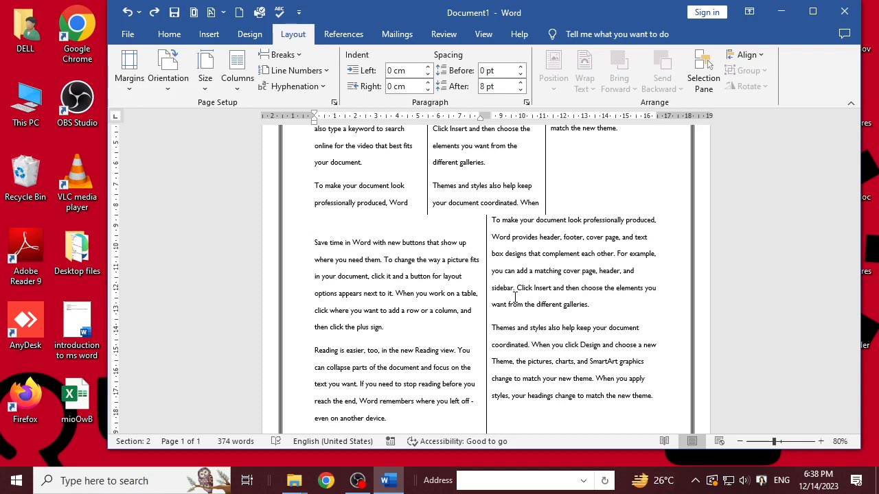
{"action": "scroll", "coordinate": [508, 288], "scroll_direction": "up", "scroll_amount": 5}
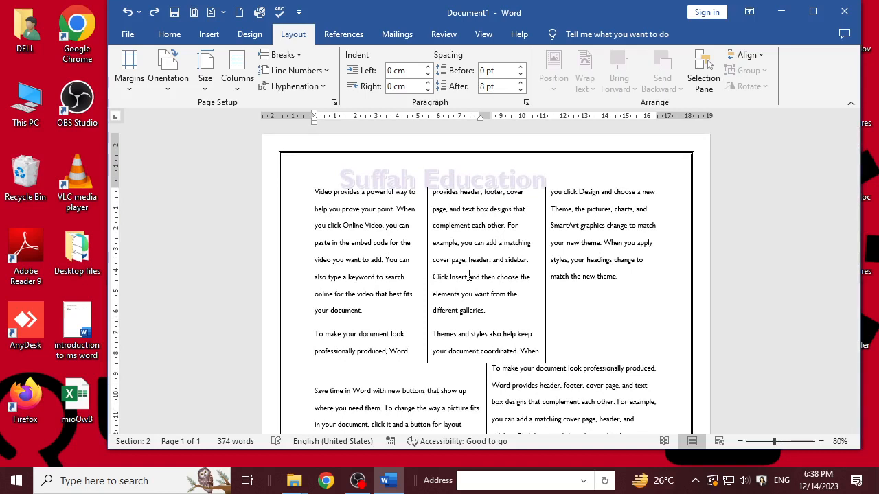
{"action": "key", "text": "ctrl+z"}
{"action": "key", "text": "ctrl+z"}
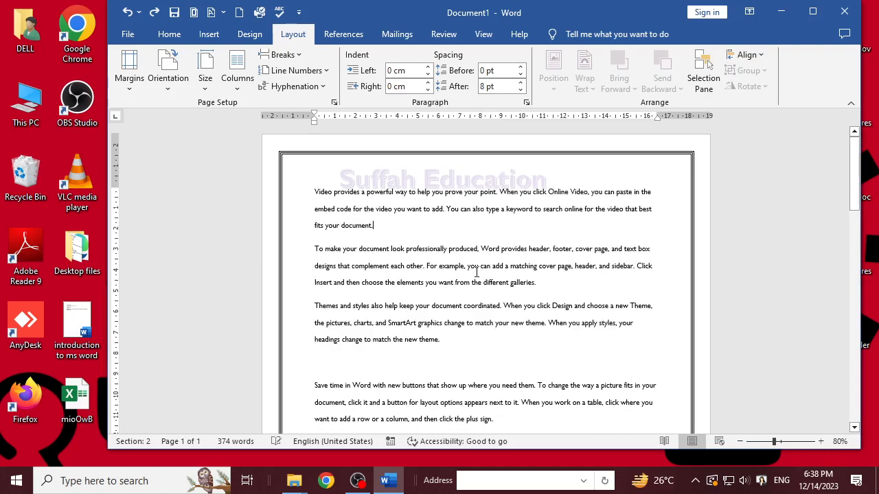
Step: Review the text around the Continuous break, highlight the first two paragraphs, and look over the available break types
{"action": "scroll", "coordinate": [451, 323], "scroll_direction": "down", "scroll_amount": 3}
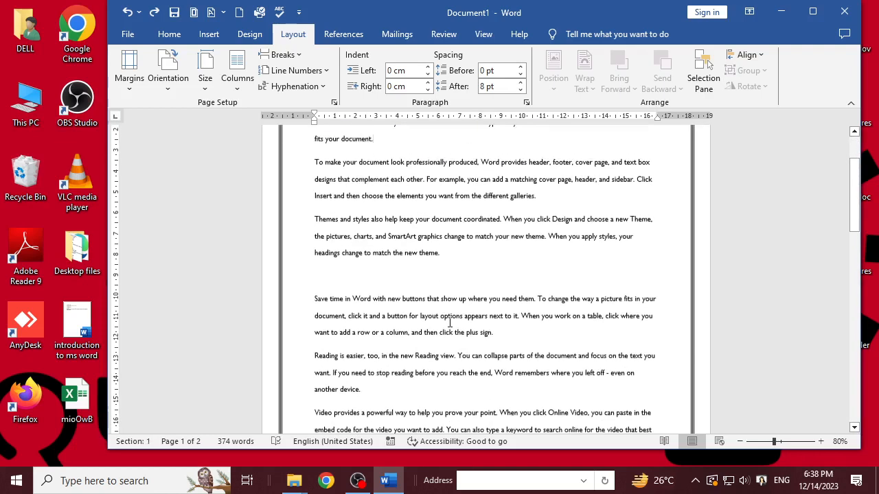
{"action": "scroll", "coordinate": [474, 313], "scroll_direction": "up", "scroll_amount": 3}
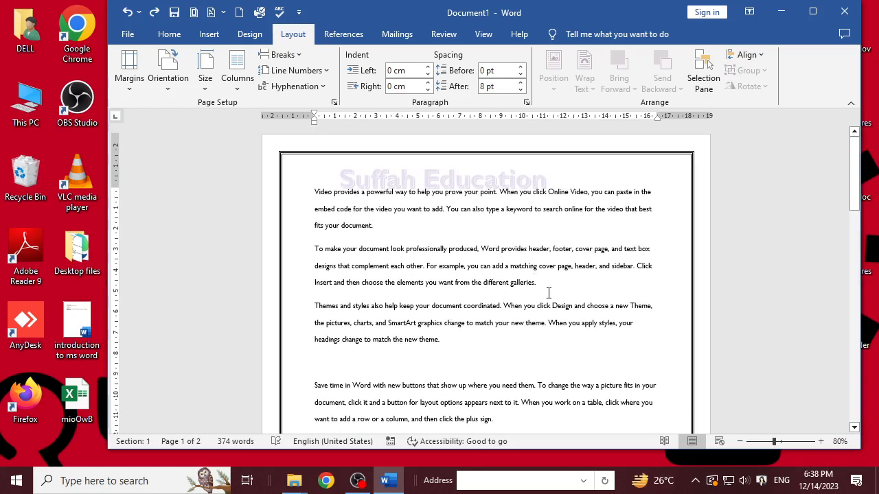
{"action": "left_click_drag", "start_coordinate": [547, 292], "coordinate": [314, 193]}
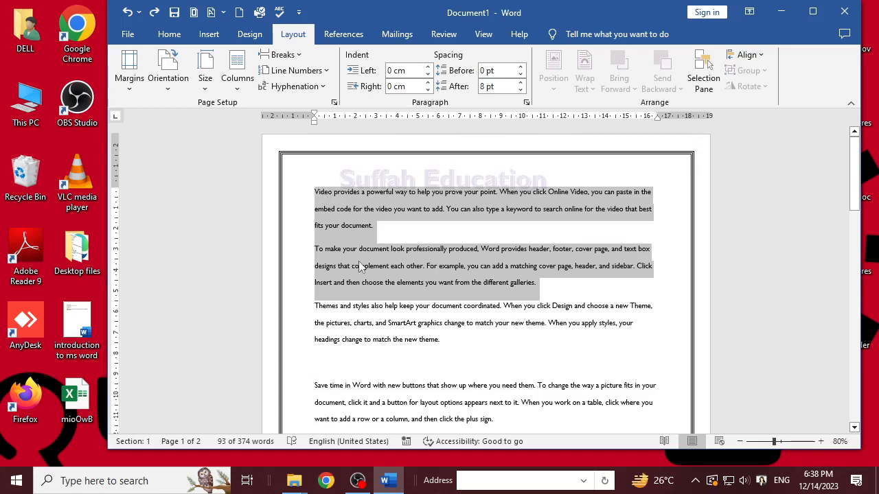
{"action": "left_click", "coordinate": [480, 272]}
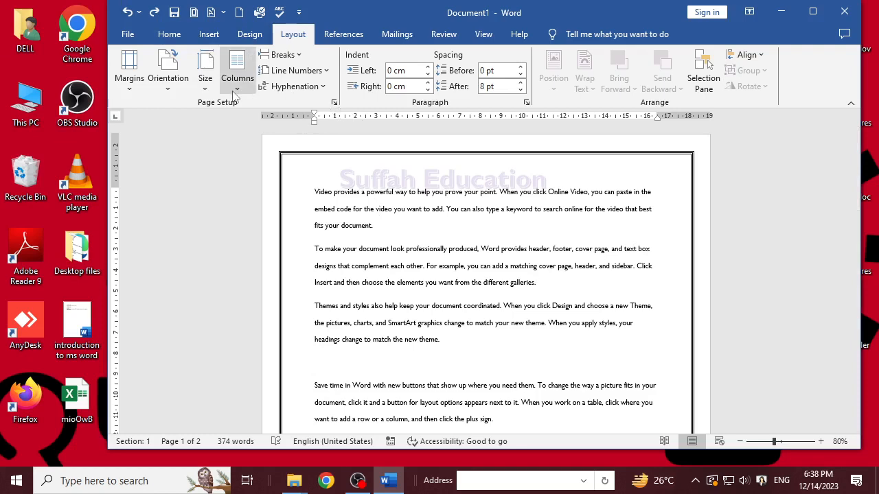
{"action": "left_click", "coordinate": [304, 56]}
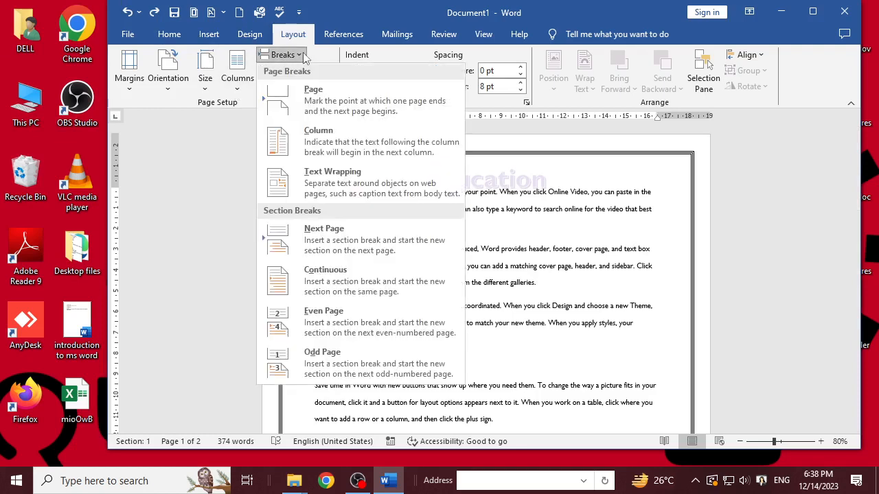
{"action": "left_click", "coordinate": [520, 250]}
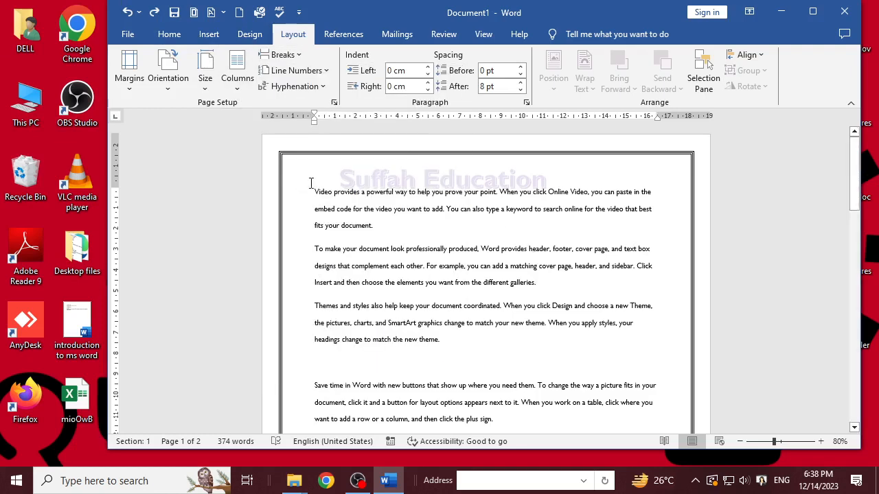
Step: Apply a two-column layout to the first section and compare it with the text below the Continuous break
{"action": "left_click", "coordinate": [237, 72]}
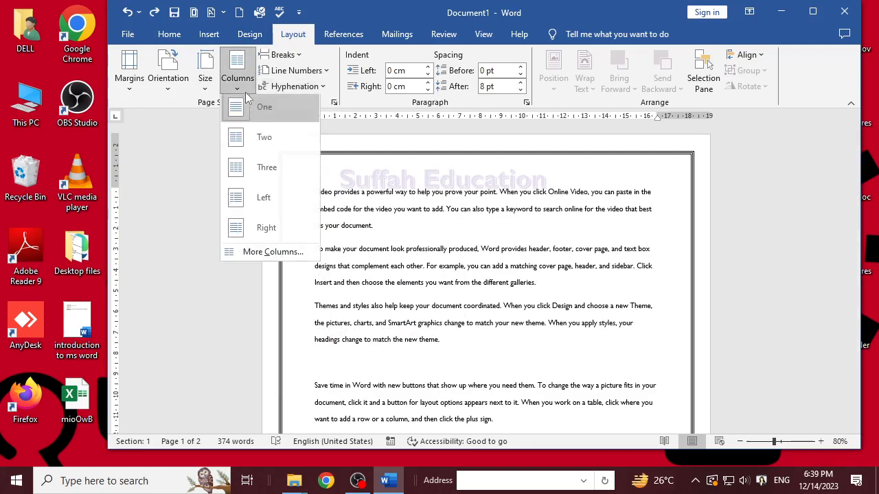
{"action": "left_click", "coordinate": [264, 140]}
{"action": "scroll", "coordinate": [462, 327], "scroll_direction": "down", "scroll_amount": 1}
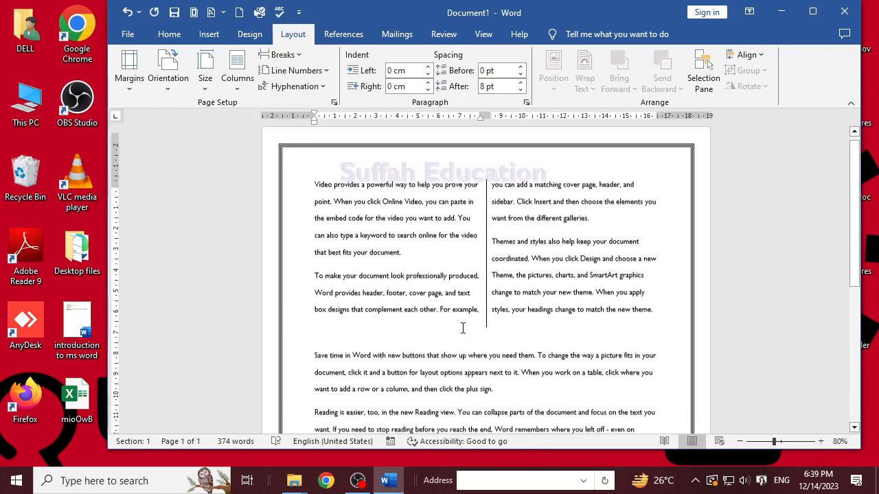
{"action": "scroll", "coordinate": [462, 327], "scroll_direction": "down", "scroll_amount": 5}
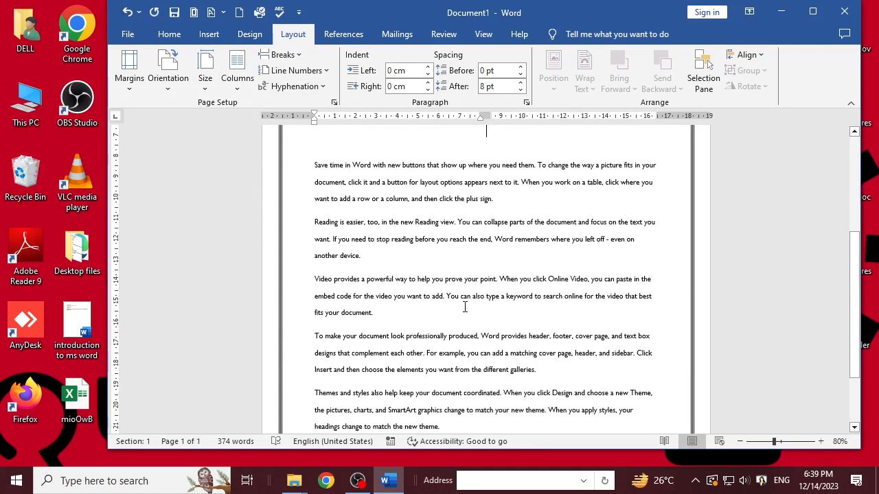
{"action": "scroll", "coordinate": [465, 307], "scroll_direction": "up", "scroll_amount": 6}
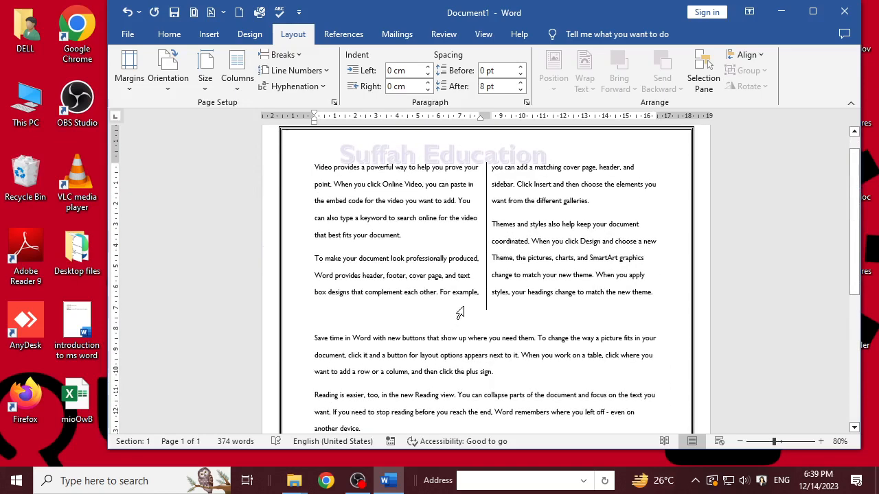
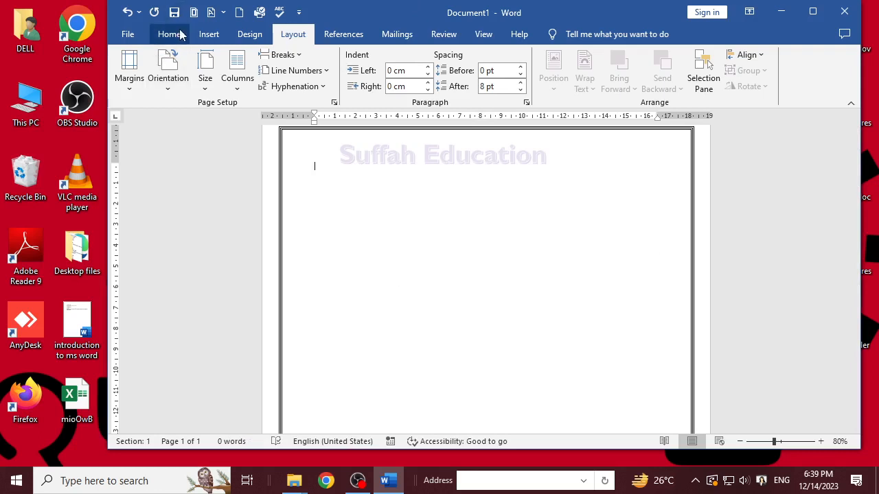
Step: Show the formatting marks to check the emptied page for leftover breaks, and hide them again
{"action": "left_click", "coordinate": [172, 34]}
{"action": "left_click", "coordinate": [560, 60]}
{"action": "scroll", "coordinate": [480, 249], "scroll_direction": "down", "scroll_amount": 3}
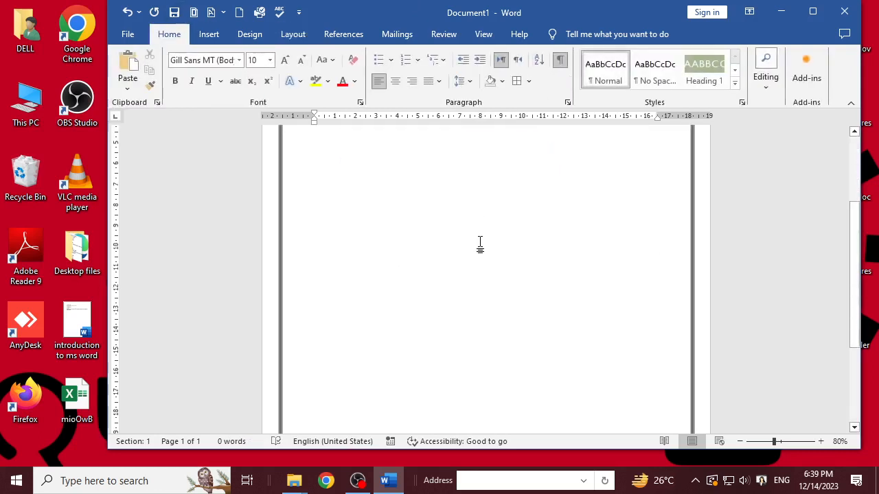
{"action": "scroll", "coordinate": [480, 248], "scroll_direction": "up", "scroll_amount": 3}
{"action": "left_click", "coordinate": [559, 60]}
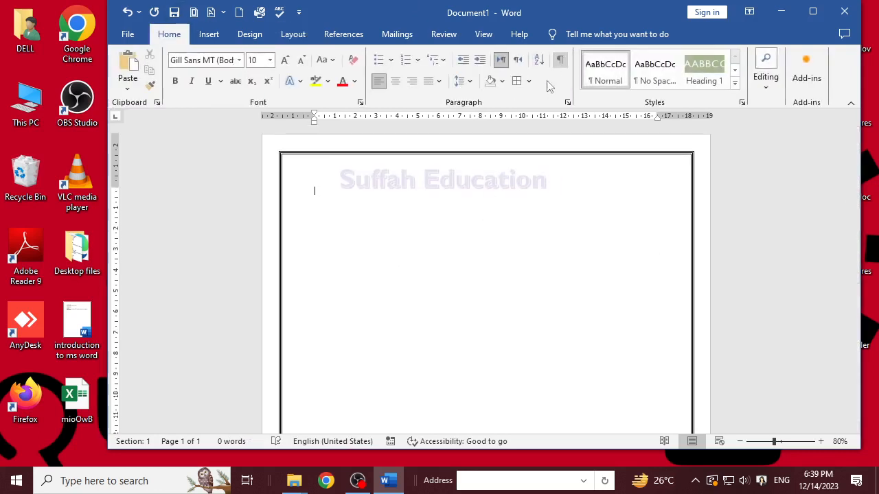
Step: Generate sample paragraphs on the empty page with =rand(10) and look through the generated text
{"action": "type", "text": "=rand(1"}
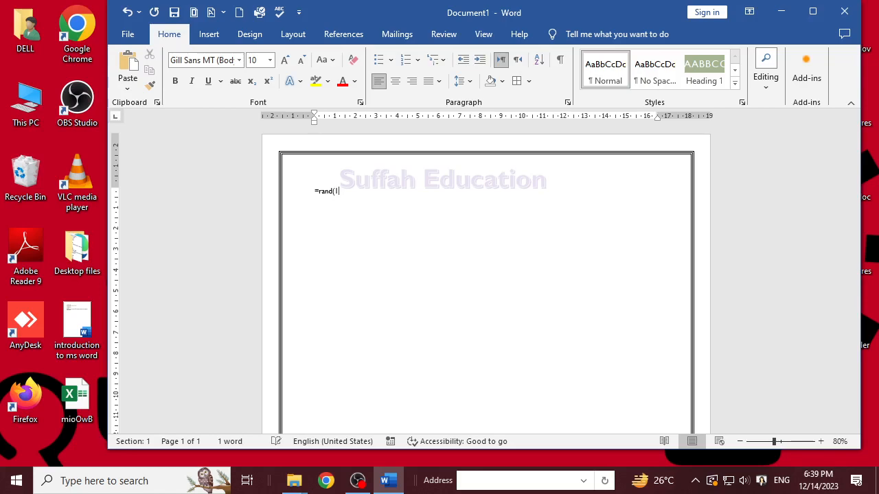
{"action": "type", "text": "0)"}
{"action": "key", "text": "Return"}
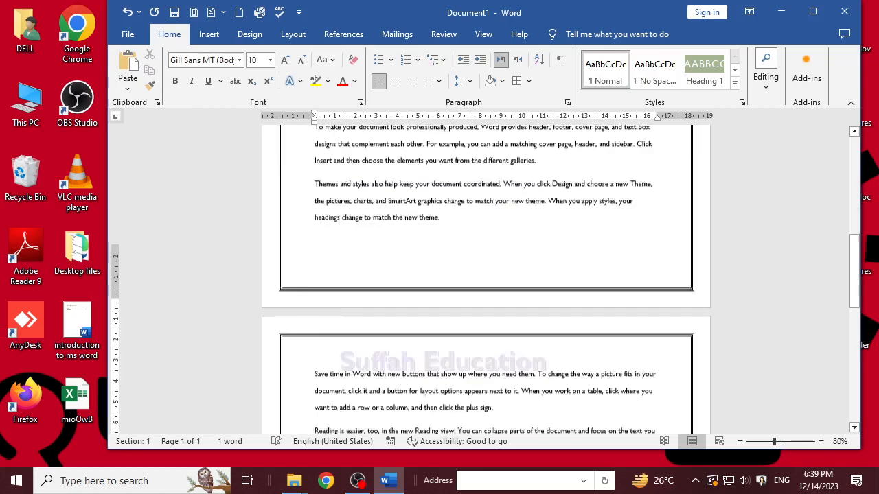
{"action": "scroll", "coordinate": [549, 227], "scroll_direction": "up", "scroll_amount": 3}
{"action": "scroll", "coordinate": [550, 228], "scroll_direction": "down", "scroll_amount": 5}
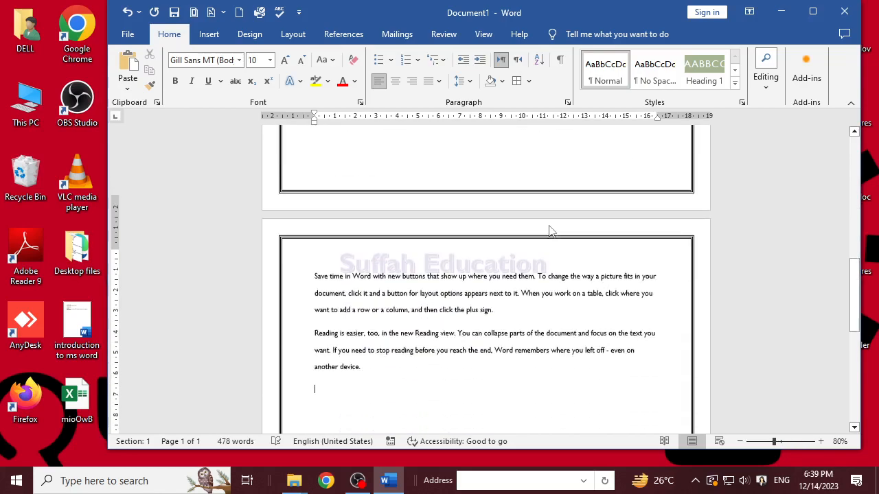
{"action": "scroll", "coordinate": [372, 255], "scroll_direction": "up", "scroll_amount": 8}
{"action": "scroll", "coordinate": [373, 257], "scroll_direction": "up", "scroll_amount": 5}
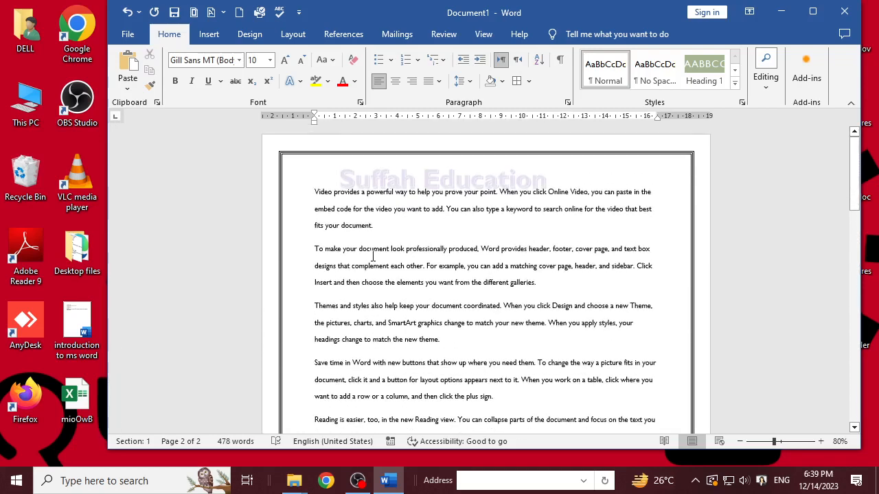
Step: Apply a two-column layout to the whole sample text with no paragraphs selected, and check both pages
{"action": "left_click", "coordinate": [318, 197]}
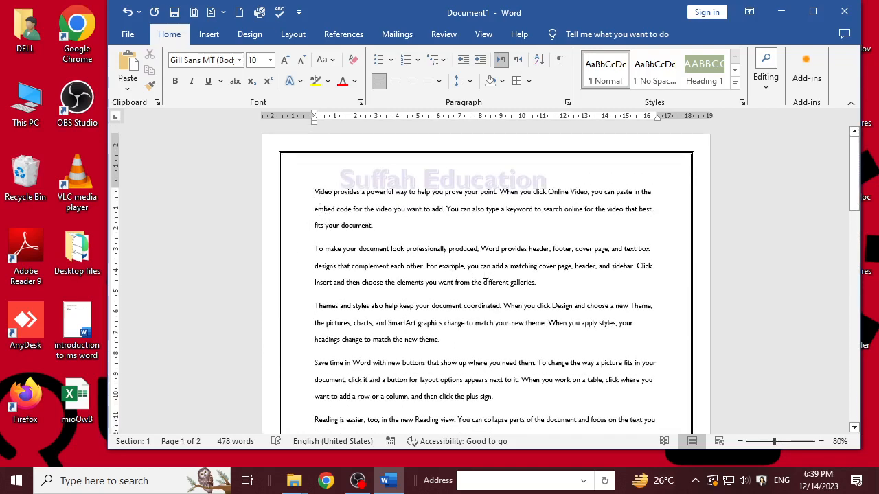
{"action": "left_click_drag", "start_coordinate": [558, 285], "coordinate": [316, 193]}
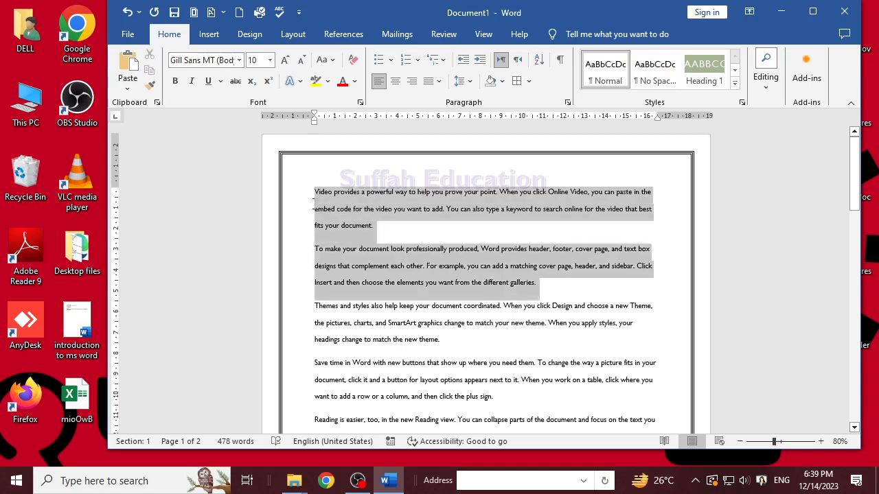
{"action": "left_click", "coordinate": [341, 225]}
{"action": "left_click", "coordinate": [292, 34]}
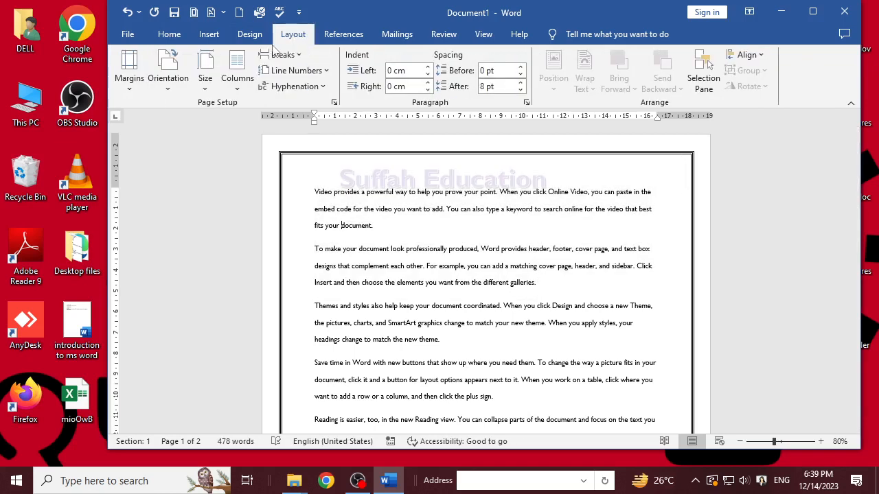
{"action": "left_click", "coordinate": [239, 76]}
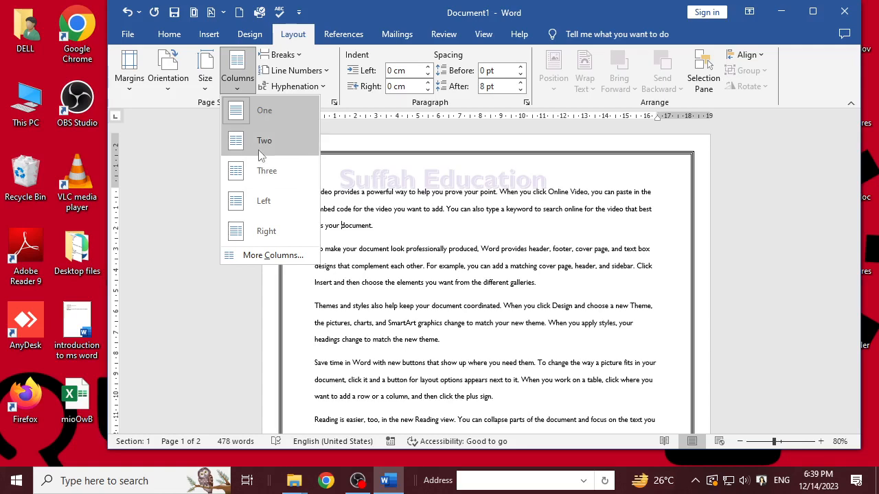
{"action": "left_click", "coordinate": [261, 146]}
{"action": "scroll", "coordinate": [492, 390], "scroll_direction": "down", "scroll_amount": 3}
{"action": "scroll", "coordinate": [492, 390], "scroll_direction": "down", "scroll_amount": 3}
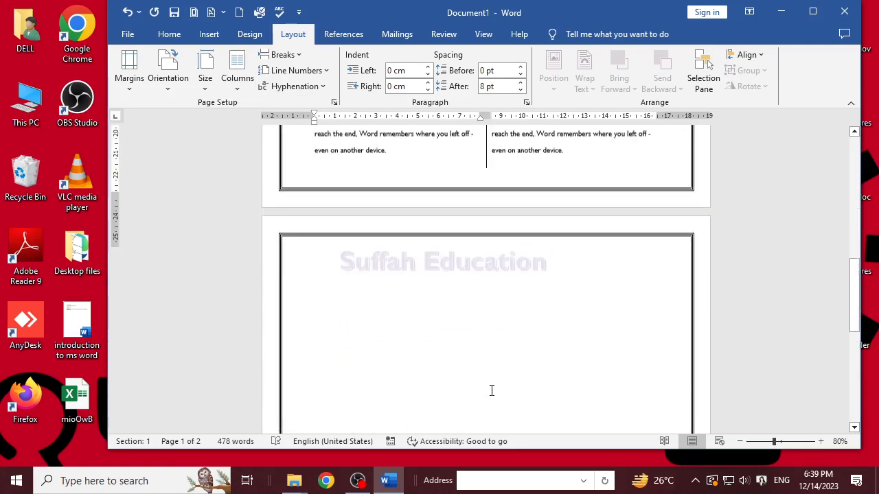
Step: Add filler text on a new line after the last paragraph, and delete it again
{"action": "scroll", "coordinate": [490, 391], "scroll_direction": "up", "scroll_amount": 1}
{"action": "left_click", "coordinate": [576, 195]}
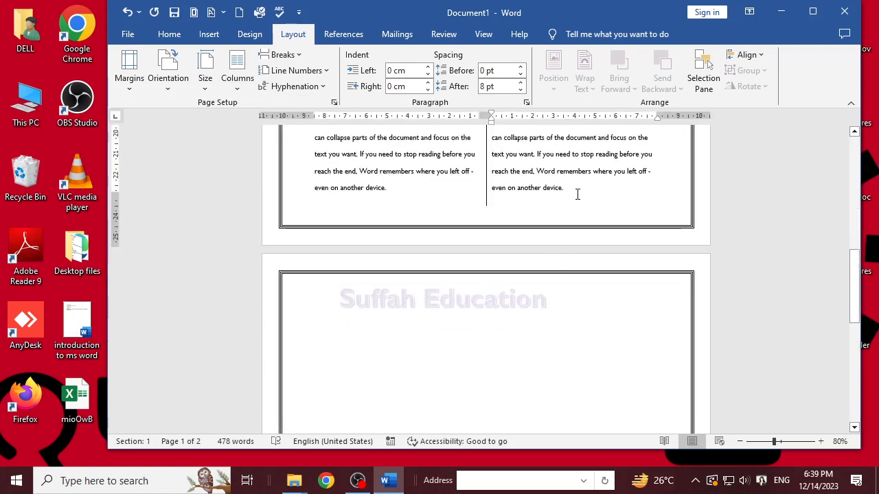
{"action": "key", "text": "Return"}
{"action": "type", "text": "kjdshfkjshkjhgfjh"}
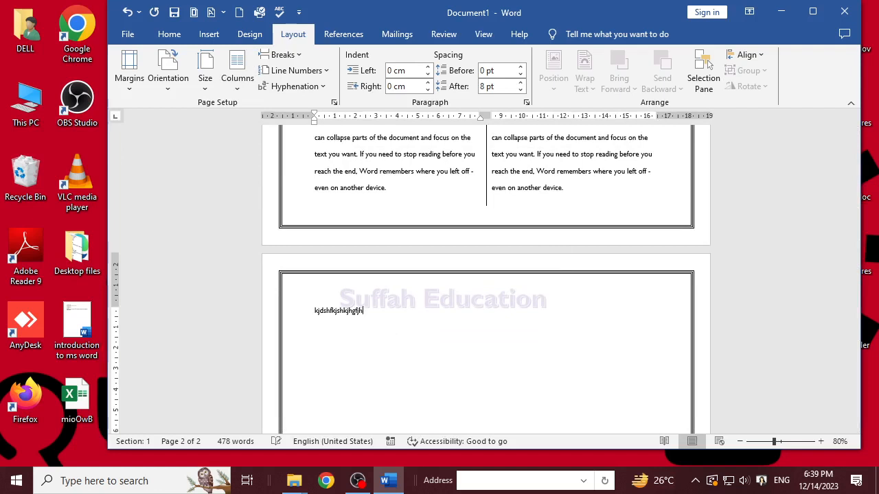
{"action": "key", "text": "BackSpace"}
{"action": "key", "text": "BackSpace"}
{"action": "key", "text": "BackSpace"}
{"action": "key", "text": "BackSpace"}
{"action": "key", "text": "BackSpace"}
{"action": "key", "text": "BackSpace"}
{"action": "key", "text": "BackSpace"}
{"action": "key", "text": "BackSpace"}
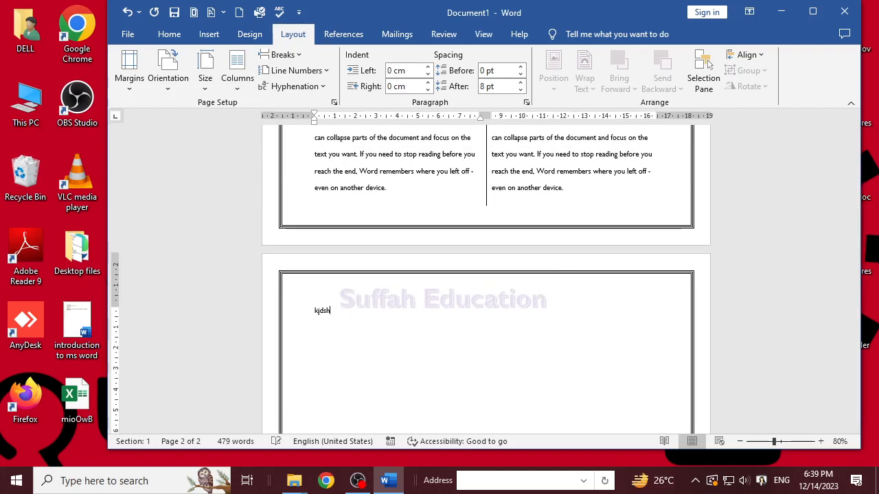
Step: Generate more sample paragraphs with =rand(10) after the existing two-column text, and look through the pages
{"action": "type", "text": "=rand(10)"}
{"action": "key", "text": "Return"}
{"action": "scroll", "coordinate": [616, 214], "scroll_direction": "up", "scroll_amount": 8}
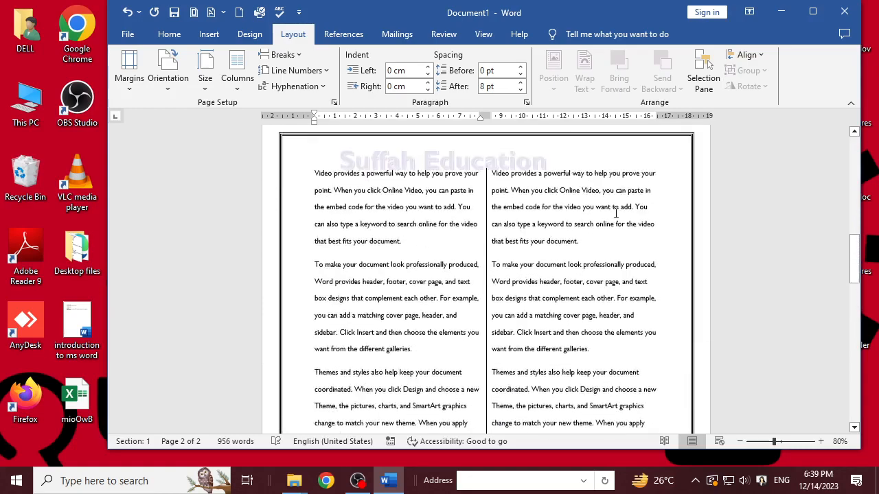
{"action": "scroll", "coordinate": [616, 214], "scroll_direction": "up", "scroll_amount": 3}
{"action": "scroll", "coordinate": [615, 213], "scroll_direction": "down", "scroll_amount": 5}
{"action": "scroll", "coordinate": [616, 213], "scroll_direction": "up", "scroll_amount": 3}
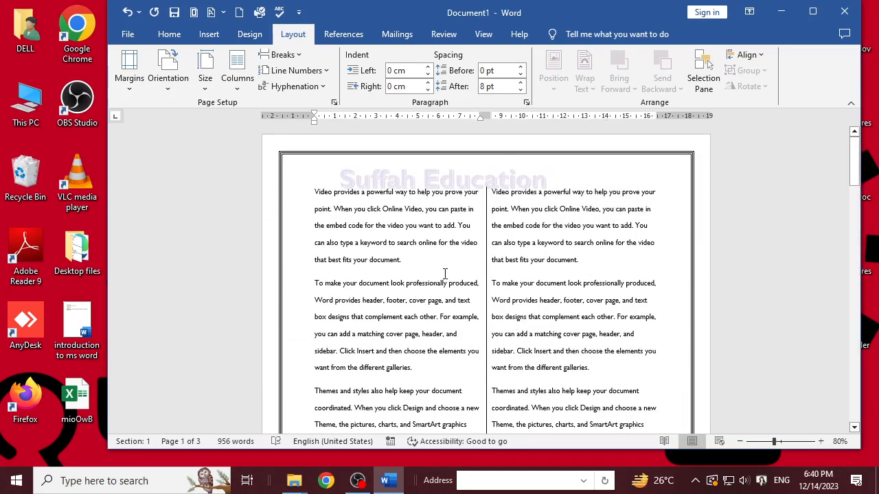
{"action": "scroll", "coordinate": [443, 281], "scroll_direction": "down", "scroll_amount": 1}
{"action": "scroll", "coordinate": [445, 279], "scroll_direction": "up", "scroll_amount": 1}
Step: Undo the added sample paragraphs, the filler text and the two-column layout of the document
{"action": "key", "text": "ctrl+z"}
{"action": "key", "text": "ctrl+z"}
{"action": "key", "text": "ctrl+z"}
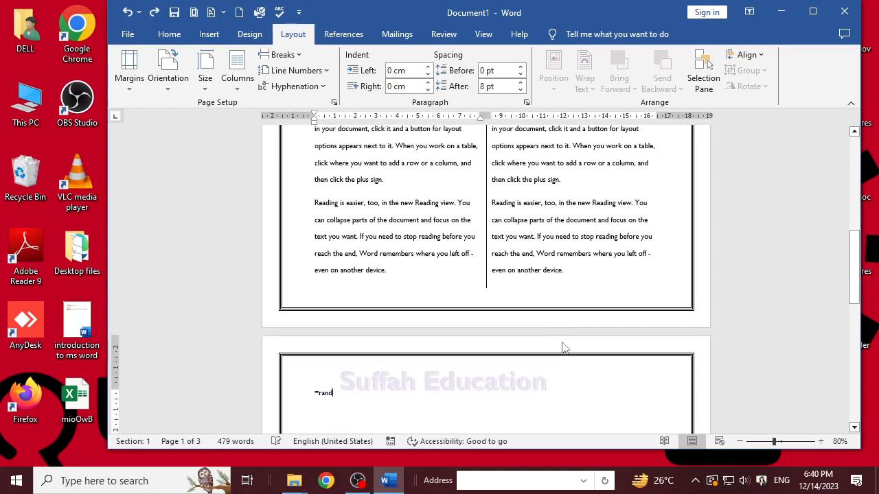
{"action": "type", "text": "kjdshfkjshkjhjg"}
{"action": "scroll", "coordinate": [563, 348], "scroll_direction": "up", "scroll_amount": 1}
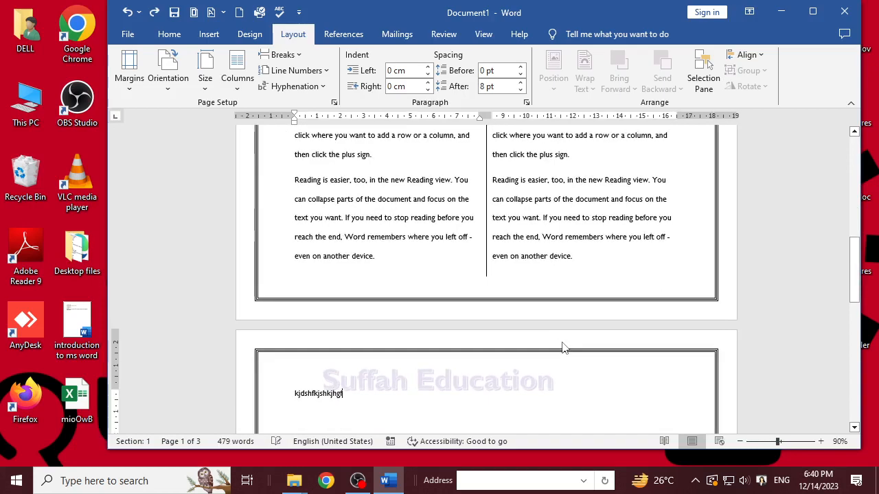
{"action": "key", "text": "ctrl+z"}
{"action": "key", "text": "ctrl+z"}
{"action": "key", "text": "ctrl+z"}
{"action": "scroll", "coordinate": [563, 344], "scroll_direction": "up", "scroll_amount": 4}
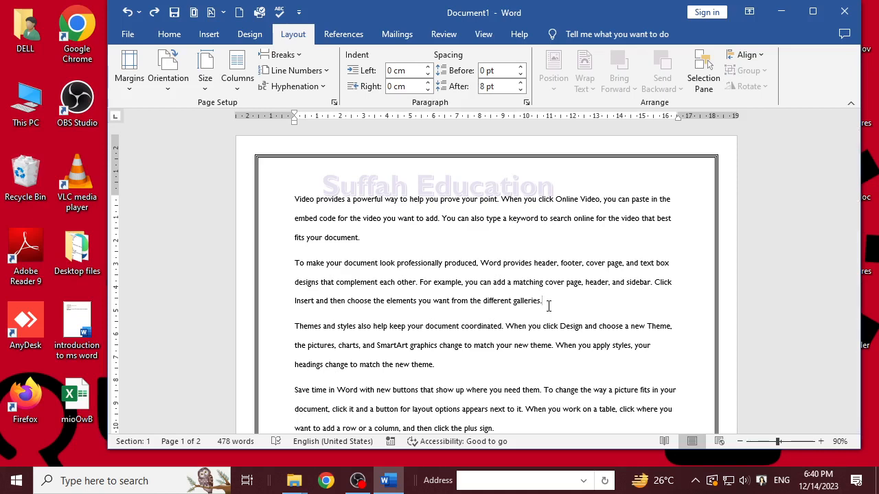
Step: Insert a Continuous section break after the second paragraph, which ends in "different galleries."
{"action": "left_click", "coordinate": [297, 59]}
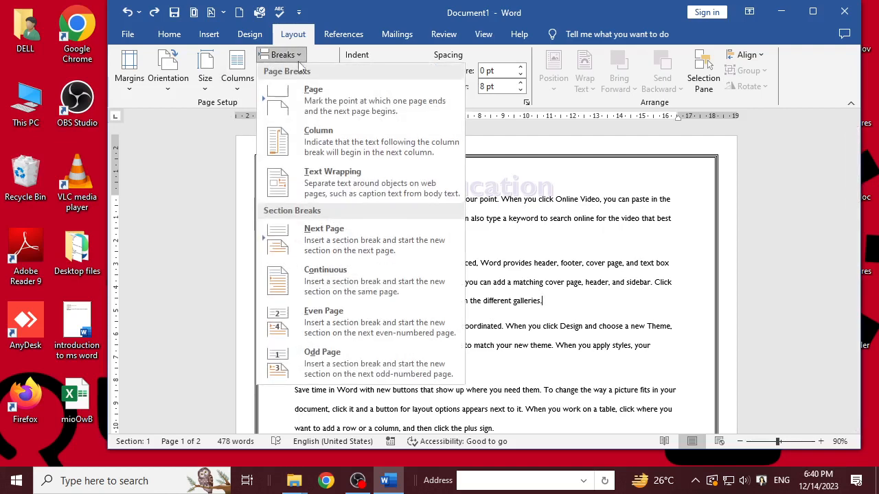
{"action": "left_click", "coordinate": [319, 276]}
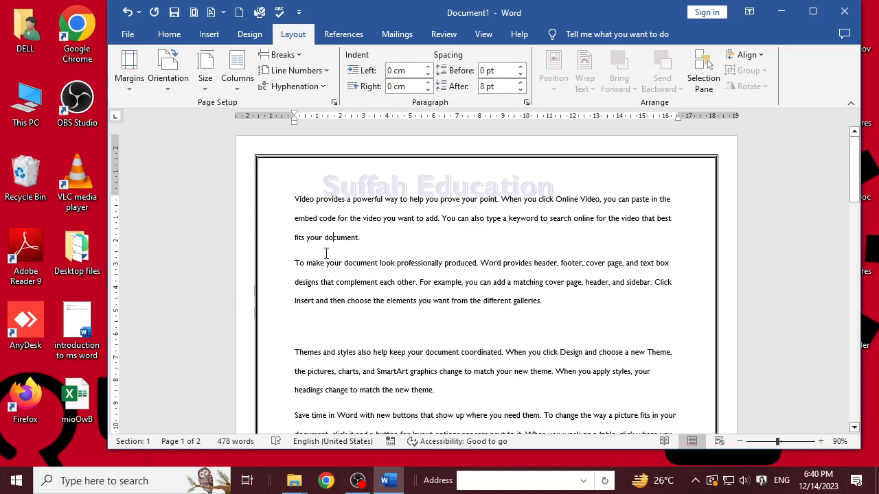
{"action": "left_click", "coordinate": [366, 389]}
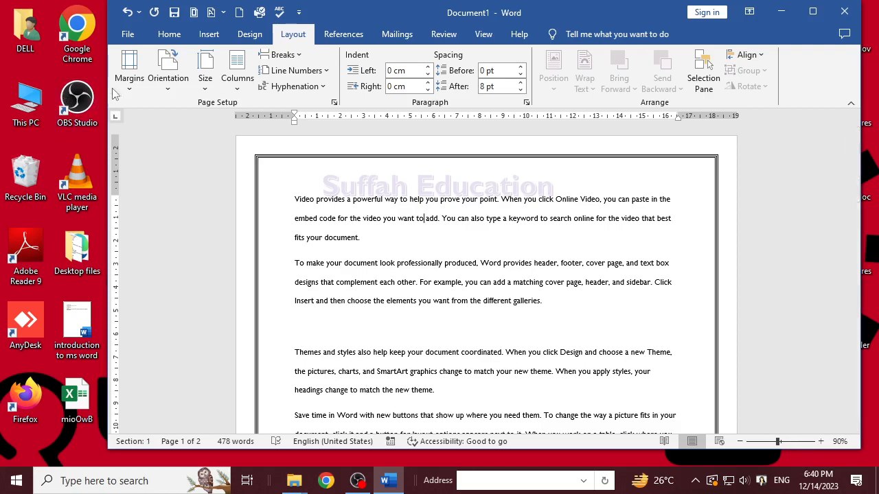
Step: Apply narrow margins to the first section to compare it with the text below, and restore its normal margins
{"action": "left_click", "coordinate": [129, 68]}
{"action": "left_click", "coordinate": [177, 206]}
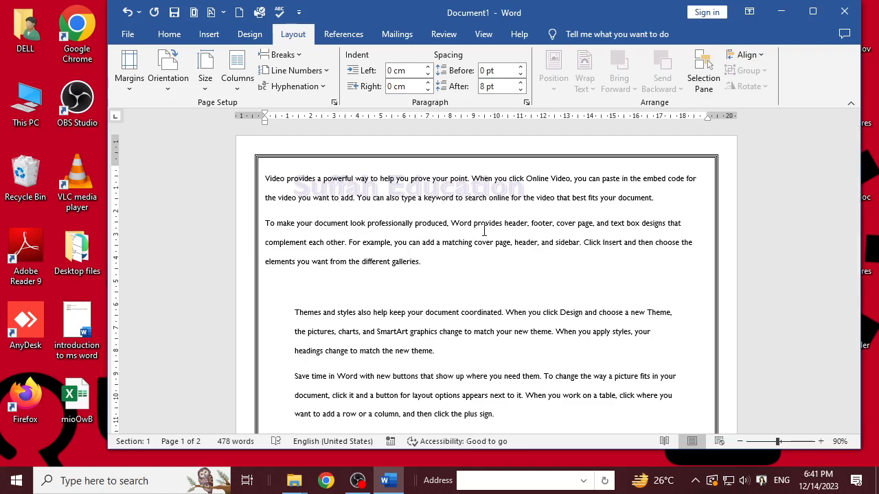
{"action": "left_click", "coordinate": [127, 81]}
{"action": "left_click", "coordinate": [144, 152]}
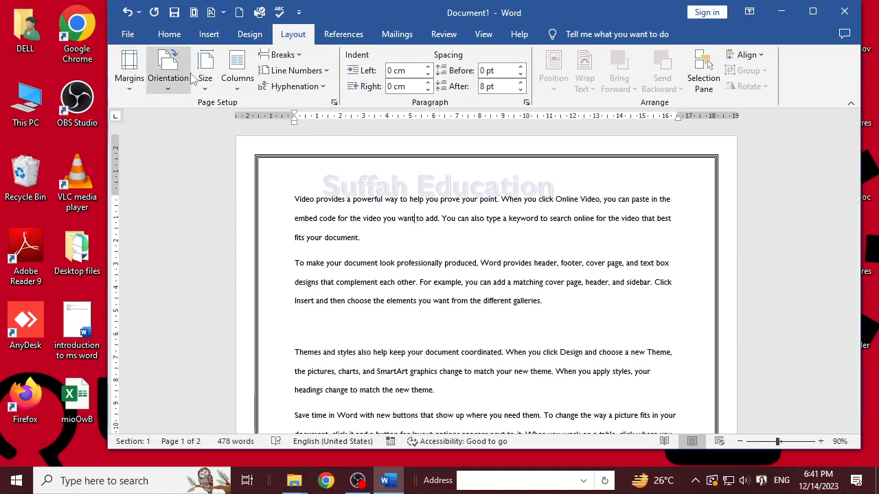
Step: Apply a three-column layout to the first section and compare it with the text below the break
{"action": "left_click", "coordinate": [237, 78]}
{"action": "left_click", "coordinate": [266, 174]}
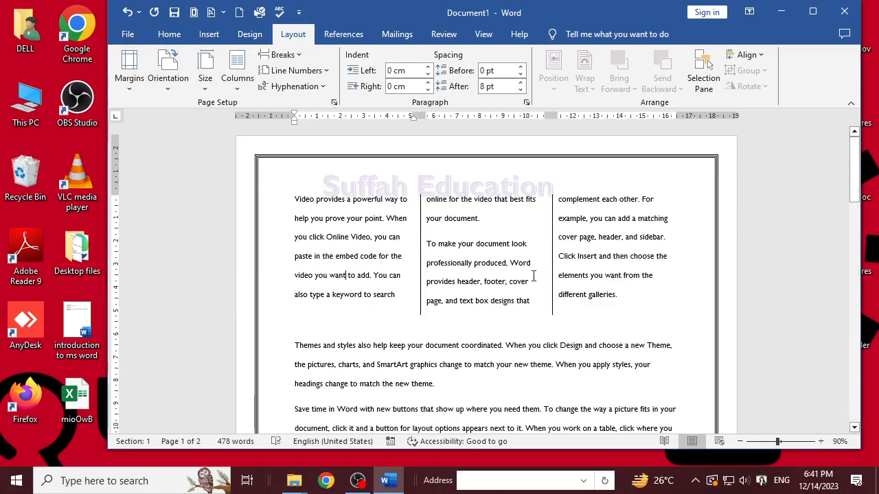
{"action": "scroll", "coordinate": [503, 309], "scroll_direction": "down", "scroll_amount": 7}
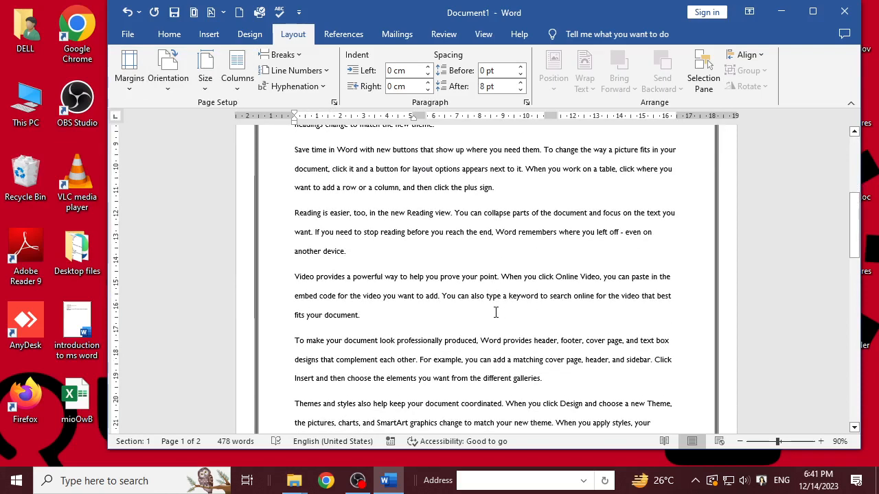
{"action": "scroll", "coordinate": [495, 313], "scroll_direction": "up", "scroll_amount": 3}
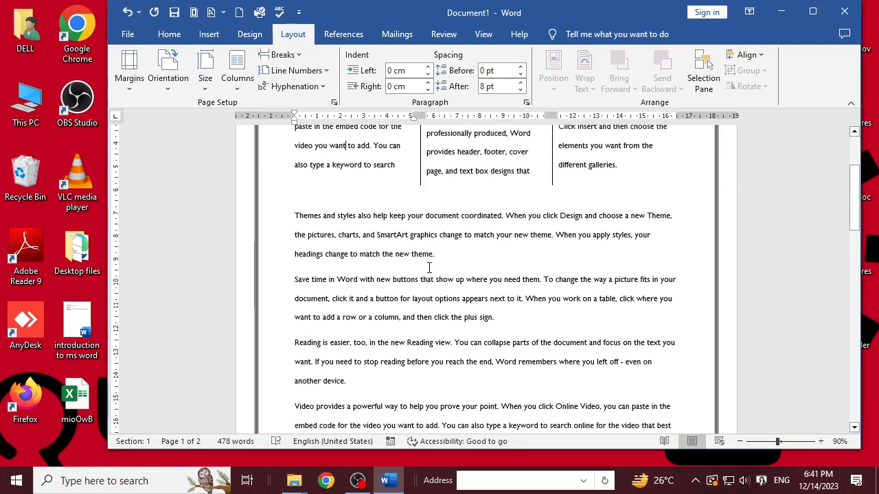
Step: Insert another Continuous section break after the paragraph ending in "another device." and check the sections on both sides of it
{"action": "left_click", "coordinate": [360, 368]}
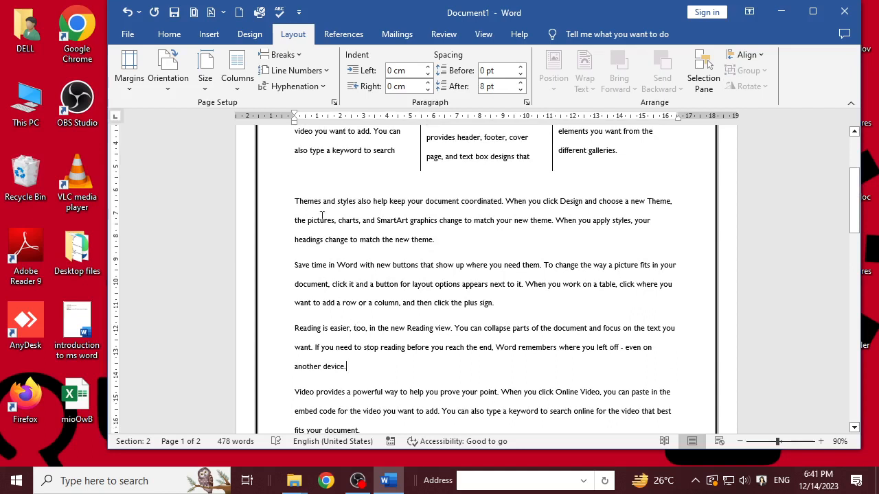
{"action": "left_click", "coordinate": [301, 57]}
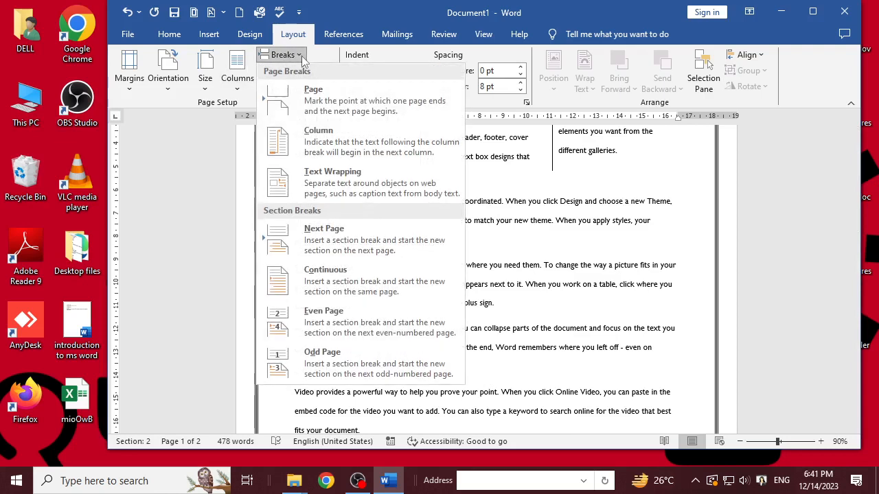
{"action": "left_click", "coordinate": [357, 295]}
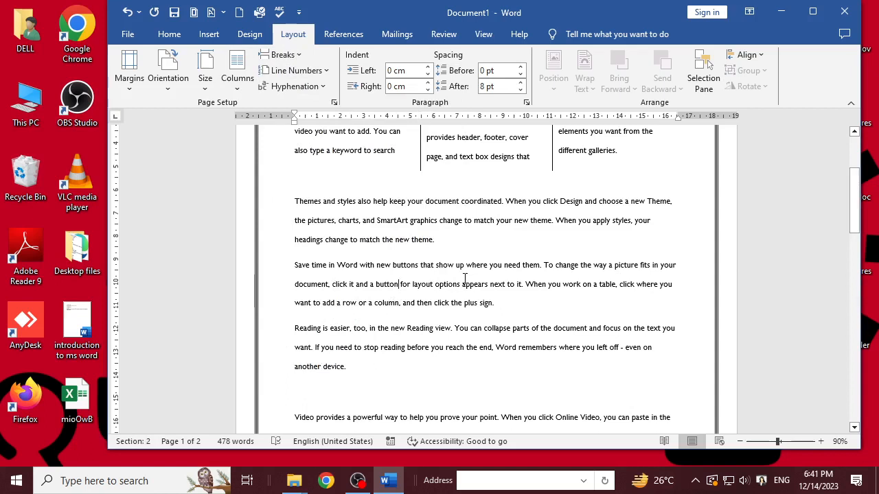
{"action": "left_click", "coordinate": [367, 150]}
{"action": "left_click", "coordinate": [371, 301]}
{"action": "scroll", "coordinate": [403, 282], "scroll_direction": "down", "scroll_amount": 5}
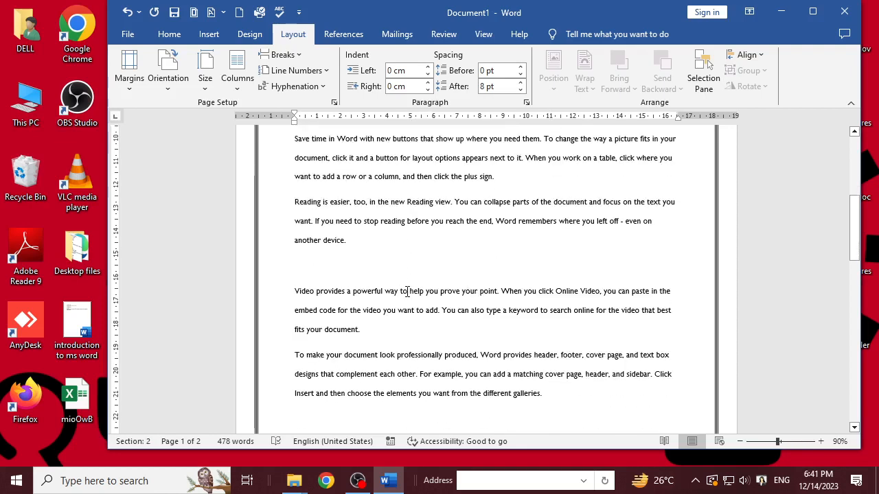
{"action": "left_click", "coordinate": [410, 252]}
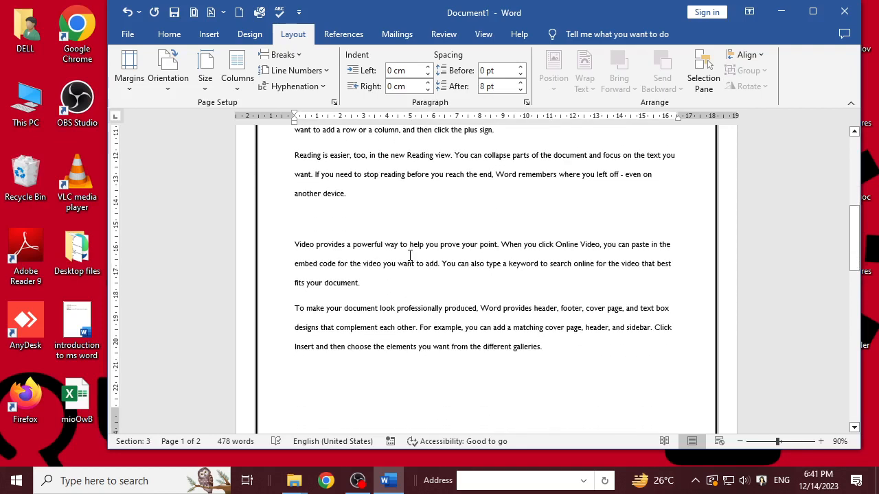
{"action": "scroll", "coordinate": [410, 255], "scroll_direction": "up", "scroll_amount": 4}
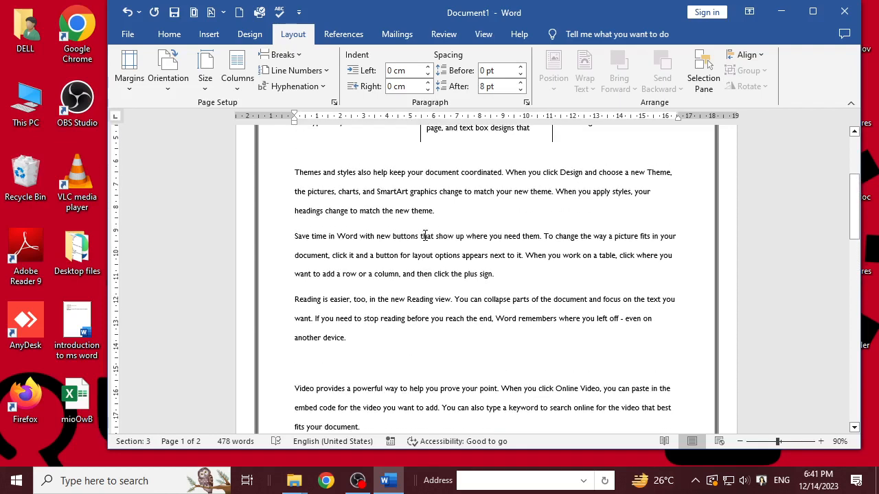
Step: Apply a three-column layout to the second section, compare it with the first section, and undo it
{"action": "left_click", "coordinate": [424, 236]}
{"action": "left_click", "coordinate": [237, 68]}
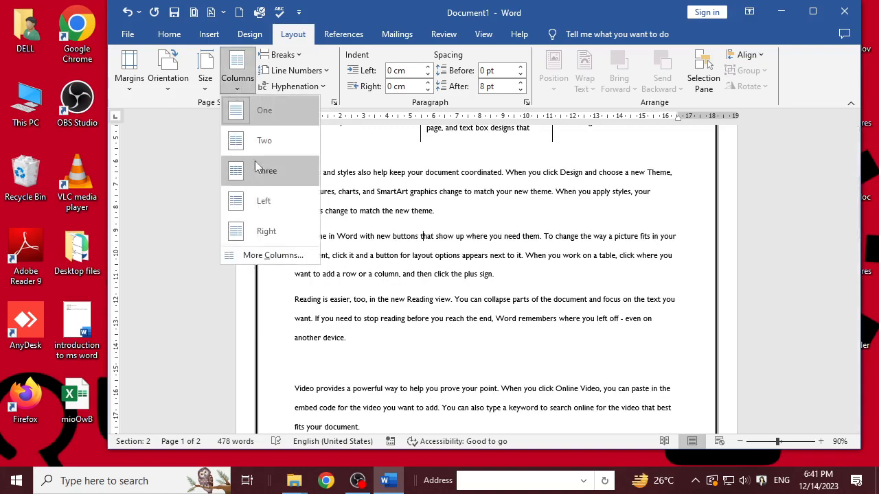
{"action": "left_click", "coordinate": [255, 167]}
{"action": "scroll", "coordinate": [491, 311], "scroll_direction": "up", "scroll_amount": 3}
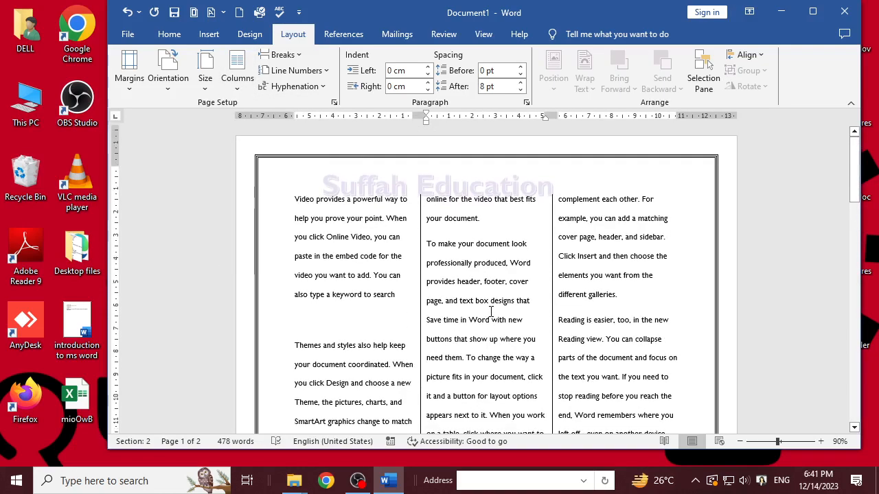
{"action": "scroll", "coordinate": [490, 310], "scroll_direction": "down", "scroll_amount": 5}
{"action": "scroll", "coordinate": [491, 311], "scroll_direction": "up", "scroll_amount": 5}
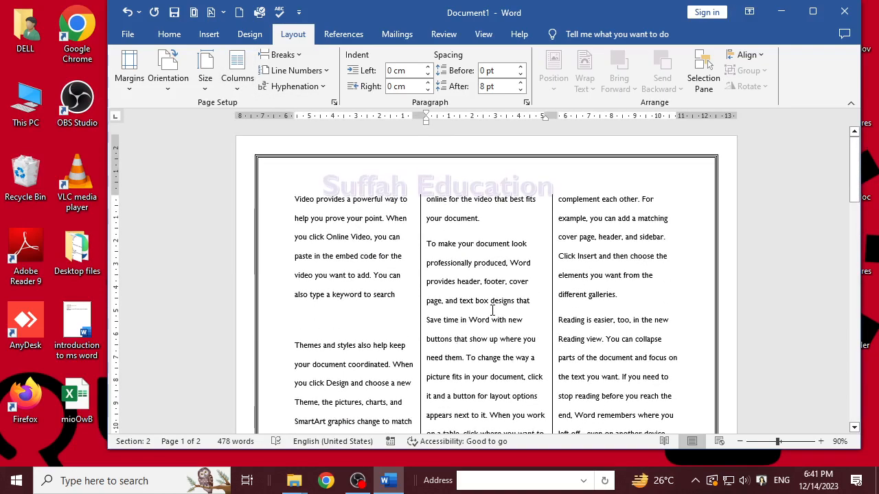
{"action": "key", "text": "ctrl+z"}
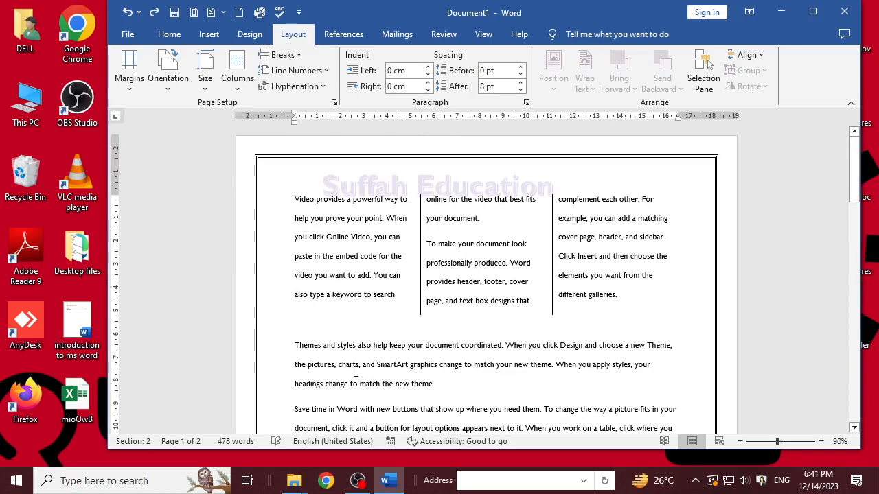
Step: Apply a two-column layout to the second section and compare it with the text around it
{"action": "left_click", "coordinate": [237, 76]}
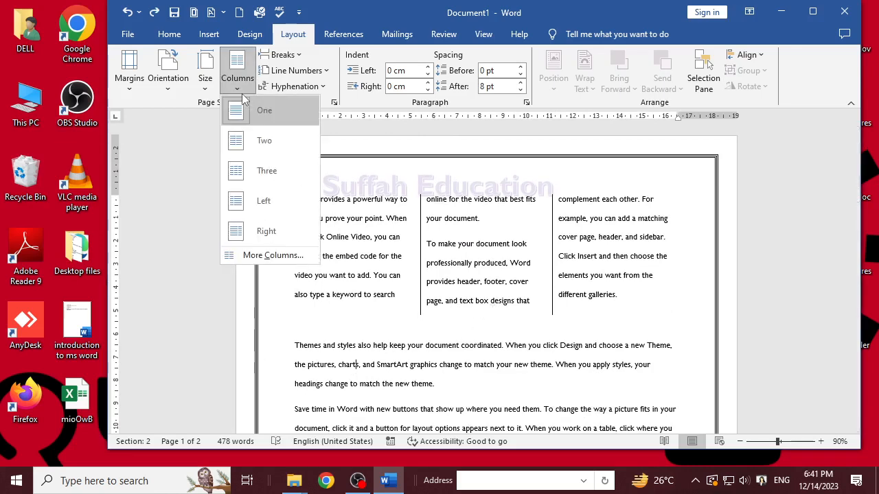
{"action": "left_click", "coordinate": [251, 148]}
{"action": "scroll", "coordinate": [615, 273], "scroll_direction": "down", "scroll_amount": 5}
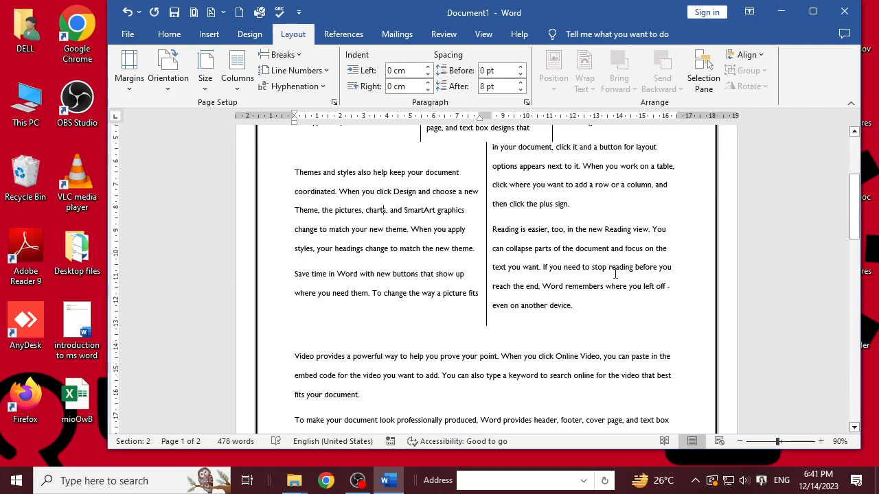
{"action": "scroll", "coordinate": [615, 273], "scroll_direction": "down", "scroll_amount": 3}
Step: Apply a three-column layout to the third section and look through the layouts of all three sections
{"action": "left_click", "coordinate": [461, 308]}
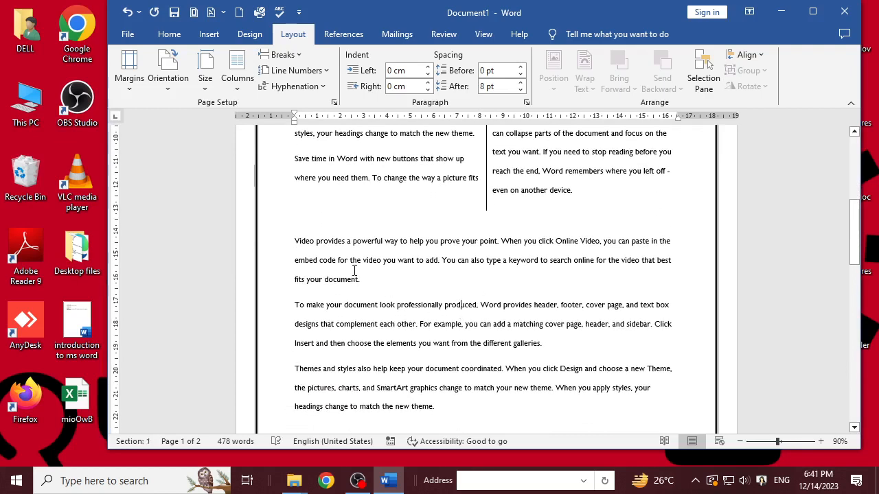
{"action": "left_click", "coordinate": [249, 92]}
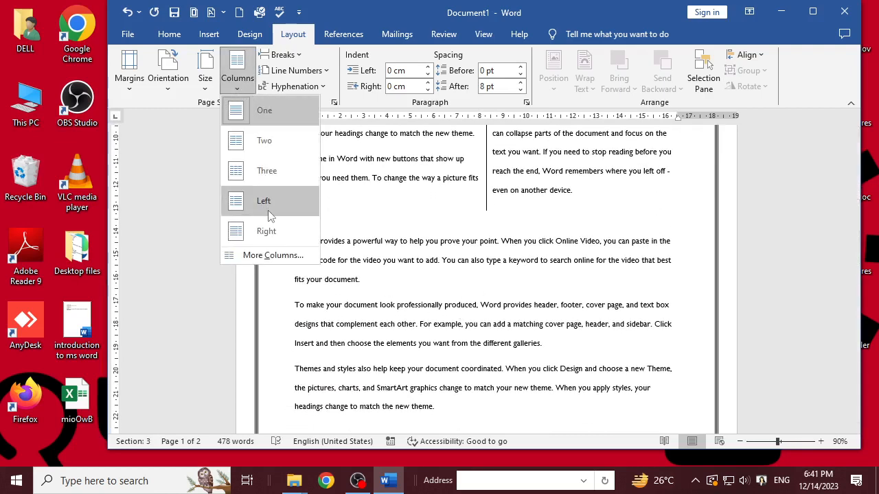
{"action": "left_click", "coordinate": [267, 171]}
{"action": "scroll", "coordinate": [598, 381], "scroll_direction": "up", "scroll_amount": 3}
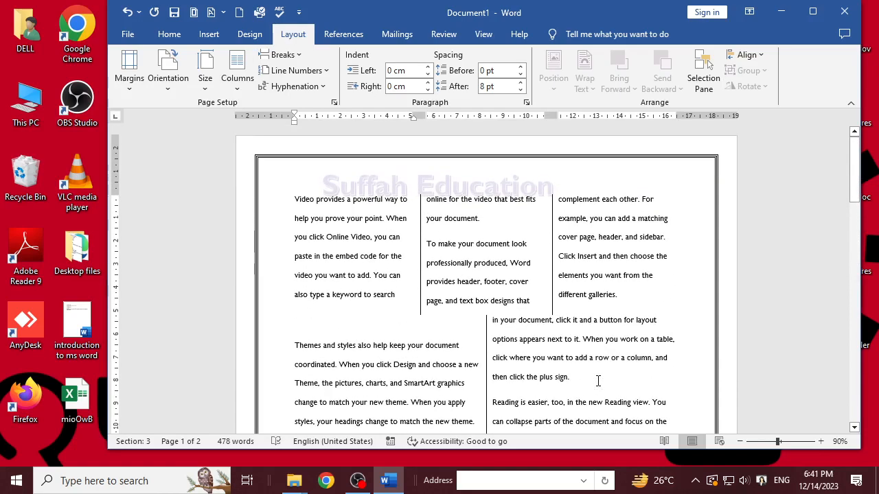
{"action": "scroll", "coordinate": [598, 382], "scroll_direction": "down", "scroll_amount": 6}
{"action": "scroll", "coordinate": [598, 382], "scroll_direction": "up", "scroll_amount": 9}
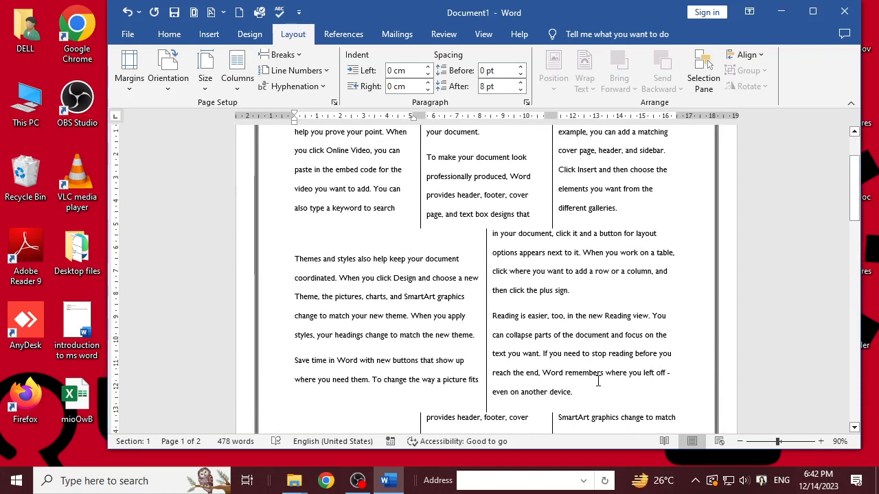
Step: Review the available section break types, and undo the column layouts of all sections and the second Continuous break
{"action": "left_click", "coordinate": [281, 55]}
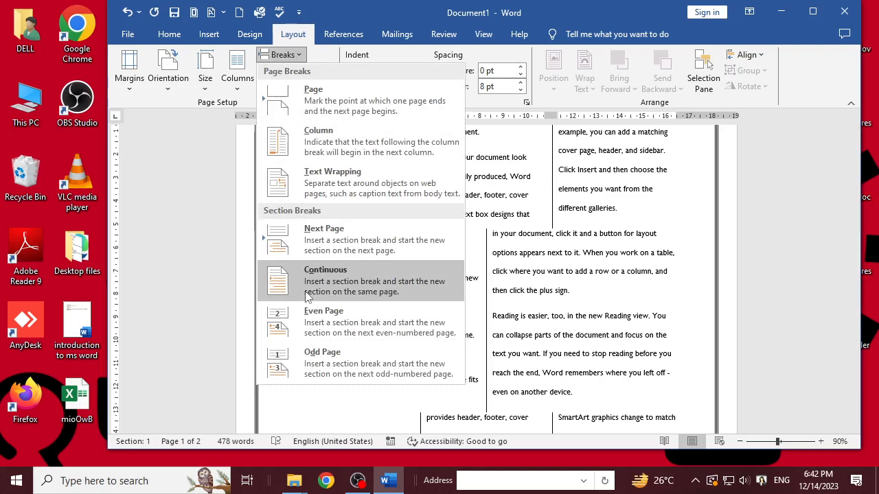
{"action": "left_click", "coordinate": [602, 198]}
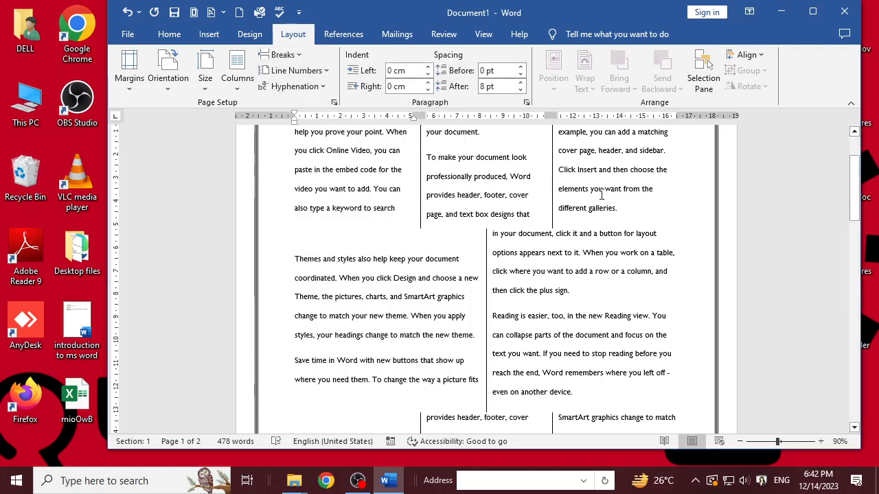
{"action": "key", "text": "ctrl+z"}
{"action": "key", "text": "ctrl+z"}
{"action": "key", "text": "ctrl+z"}
{"action": "key", "text": "ctrl+z"}
{"action": "key", "text": "ctrl+z"}
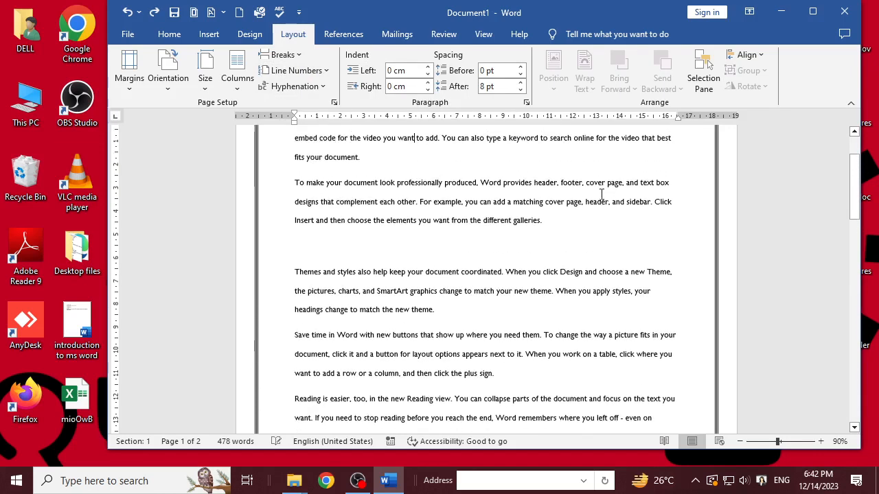
Step: Replace all of the document's text with about 25 pages of sample paragraphs generated by the rand function
{"action": "scroll", "coordinate": [599, 195], "scroll_direction": "up", "scroll_amount": 2}
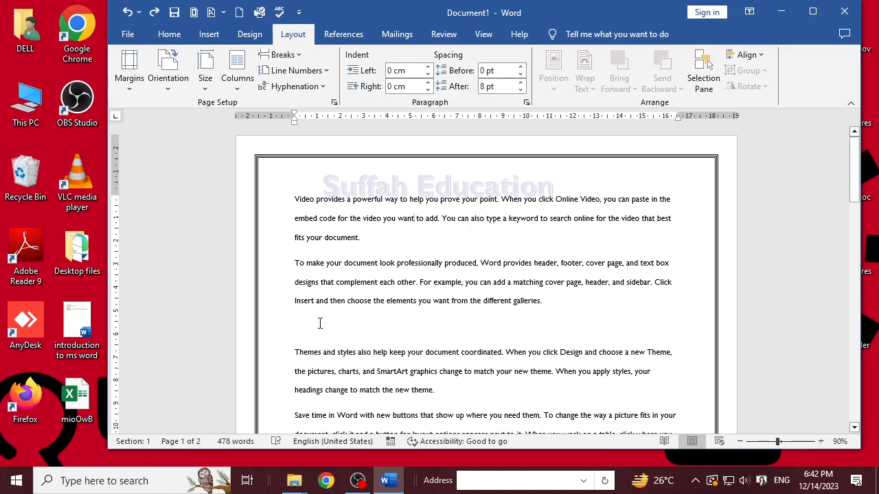
{"action": "key", "text": "ctrl+a"}
{"action": "key", "text": "Delete"}
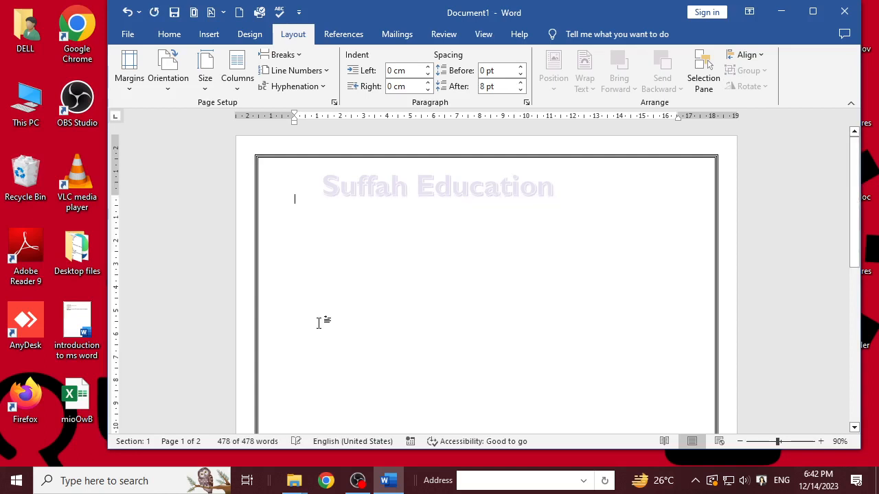
{"action": "type", "text": "="}
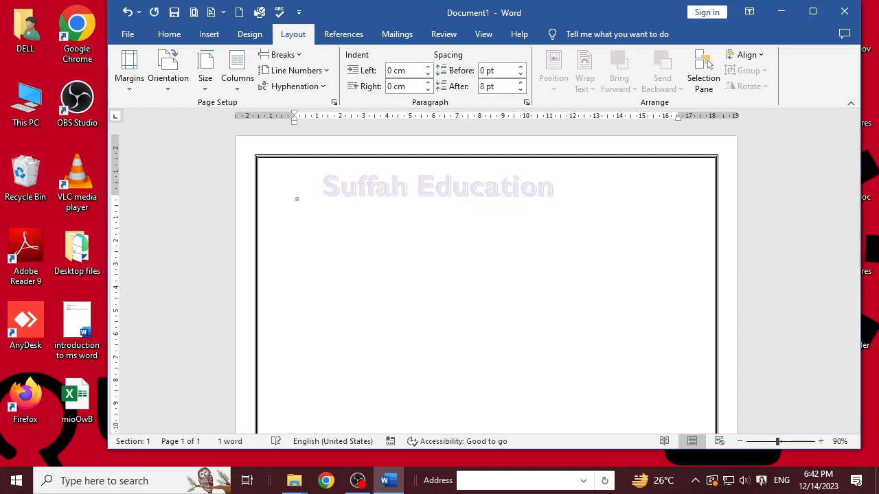
{"action": "type", "text": "rand"}
{"action": "type", "text": "(10)"}
{"action": "key", "text": "Return"}
{"action": "scroll", "coordinate": [363, 280], "scroll_direction": "up", "scroll_amount": 11}
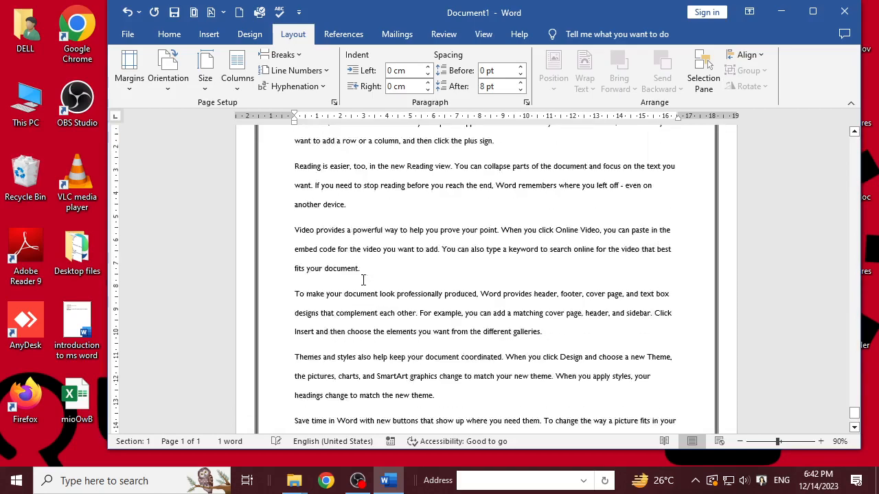
Step: Look through the generated sample text from its last page back to the first page
{"action": "scroll", "coordinate": [384, 277], "scroll_direction": "down", "scroll_amount": 2}
{"action": "scroll", "coordinate": [385, 276], "scroll_direction": "down", "scroll_amount": 5}
{"action": "scroll", "coordinate": [724, 407], "scroll_direction": "up", "scroll_amount": 1}
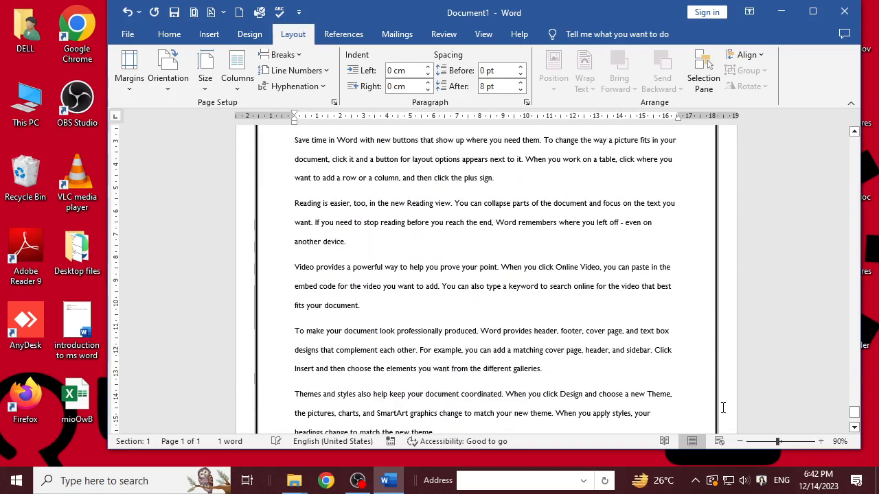
{"action": "left_click_drag", "start_coordinate": [858, 418], "coordinate": [856, 412]}
{"action": "left_click", "coordinate": [590, 380]}
{"action": "scroll", "coordinate": [458, 361], "scroll_direction": "down", "scroll_amount": 11}
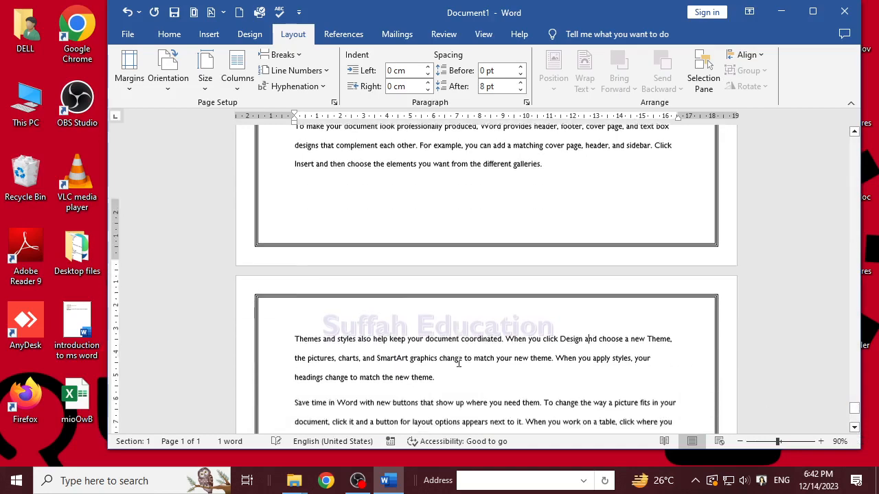
{"action": "left_click", "coordinate": [473, 358]}
{"action": "scroll", "coordinate": [471, 358], "scroll_direction": "down", "scroll_amount": 3}
{"action": "left_click", "coordinate": [421, 355]}
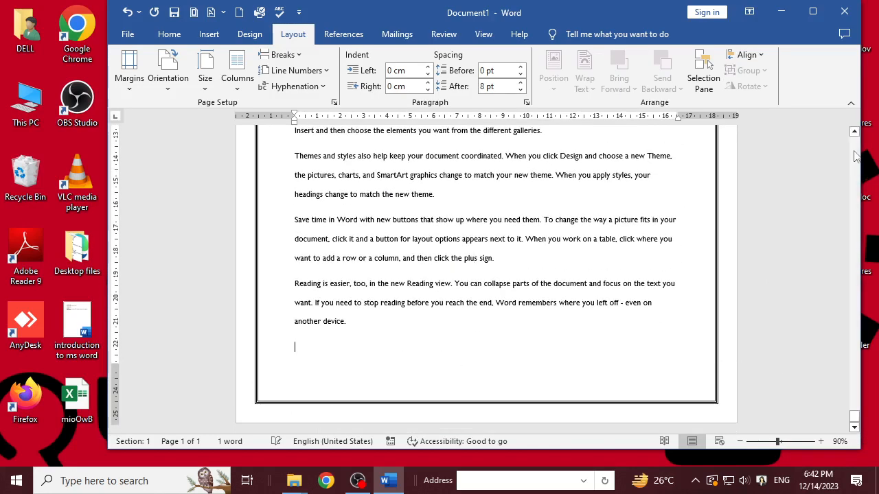
{"action": "scroll", "coordinate": [857, 157], "scroll_direction": "up", "scroll_amount": 2}
{"action": "scroll", "coordinate": [856, 156], "scroll_direction": "up", "scroll_amount": 15}
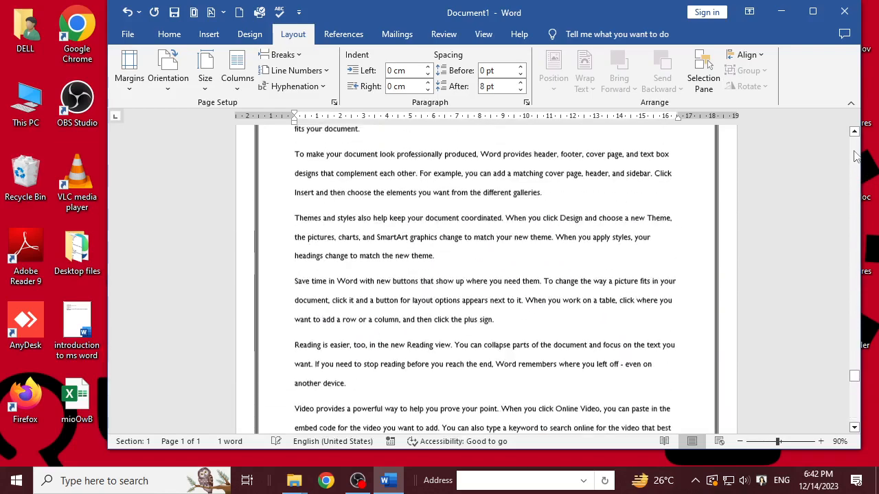
{"action": "scroll", "coordinate": [854, 151], "scroll_direction": "up", "scroll_amount": 5}
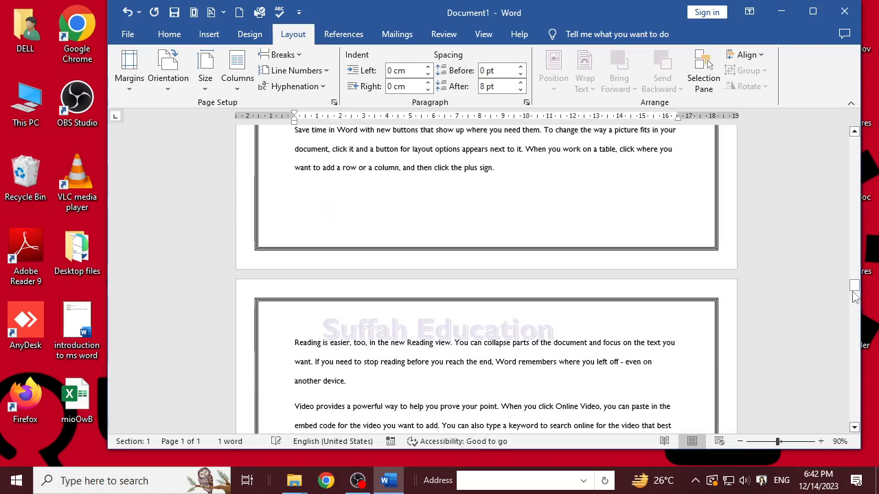
{"action": "left_click_drag", "start_coordinate": [854, 287], "coordinate": [854, 144]}
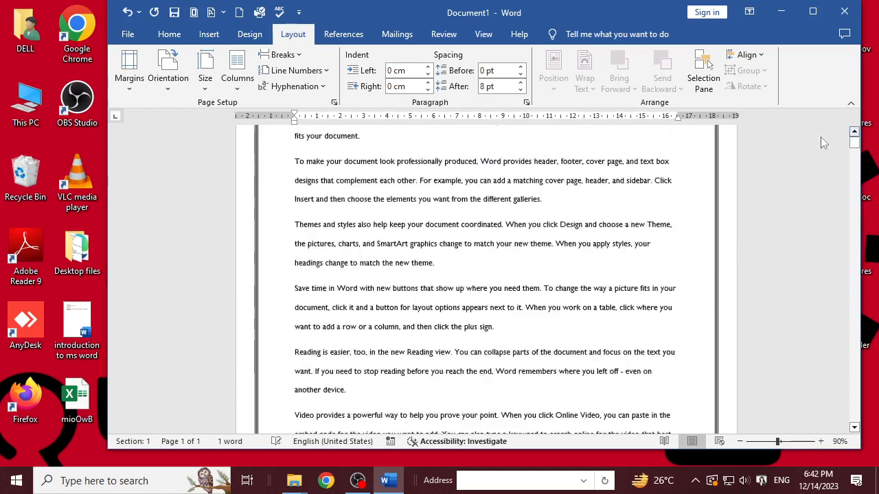
{"action": "scroll", "coordinate": [457, 305], "scroll_direction": "down", "scroll_amount": 6}
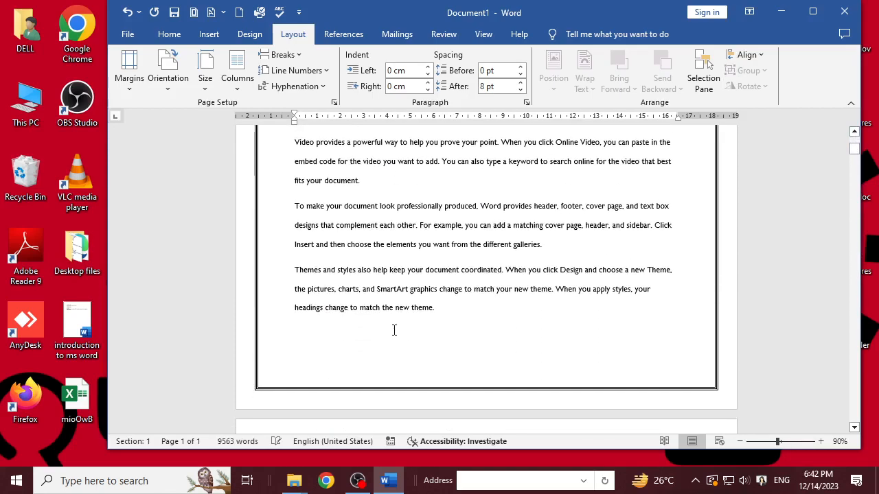
{"action": "scroll", "coordinate": [394, 330], "scroll_direction": "up", "scroll_amount": 10}
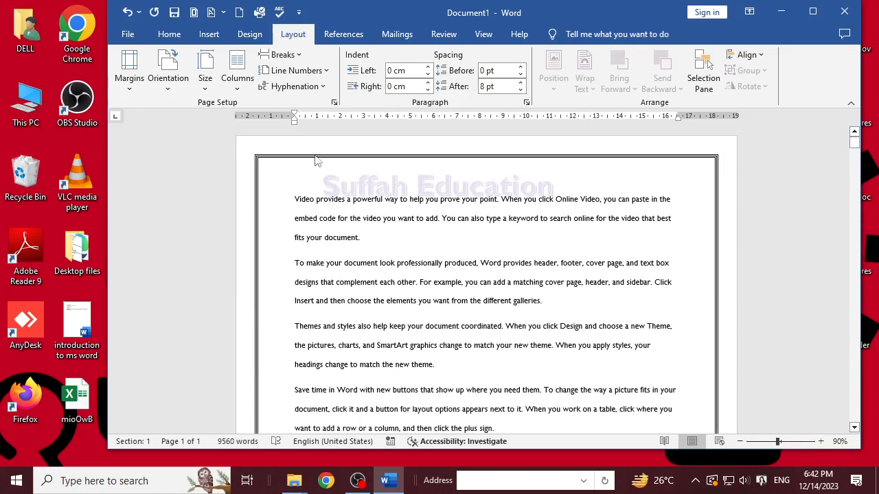
Step: Insert page numbers in the Accent Bar 4 style at the bottom of the pages and check the first page's footer
{"action": "left_click", "coordinate": [209, 34]}
{"action": "left_click", "coordinate": [620, 88]}
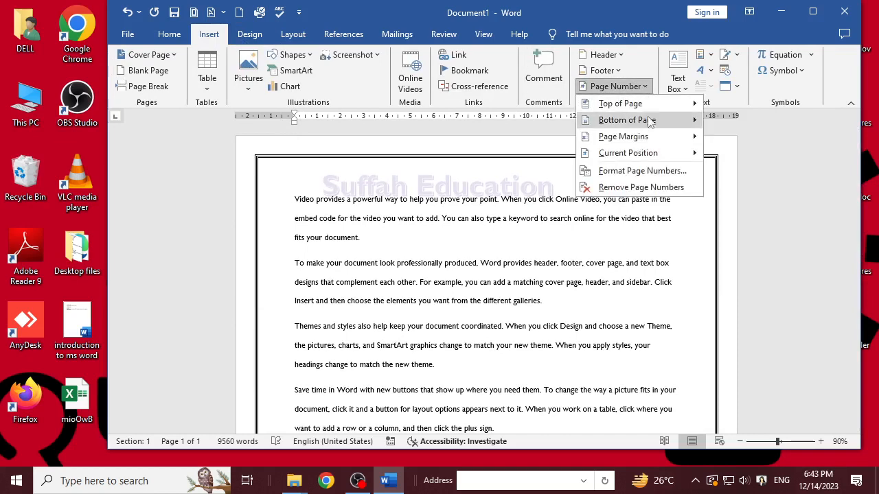
{"action": "mouse_move", "coordinate": [676, 117]}
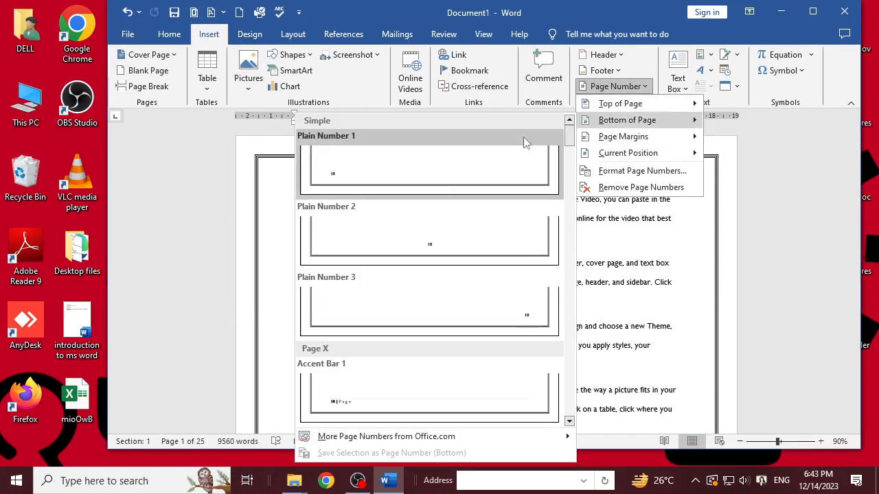
{"action": "scroll", "coordinate": [384, 412], "scroll_direction": "down", "scroll_amount": 3}
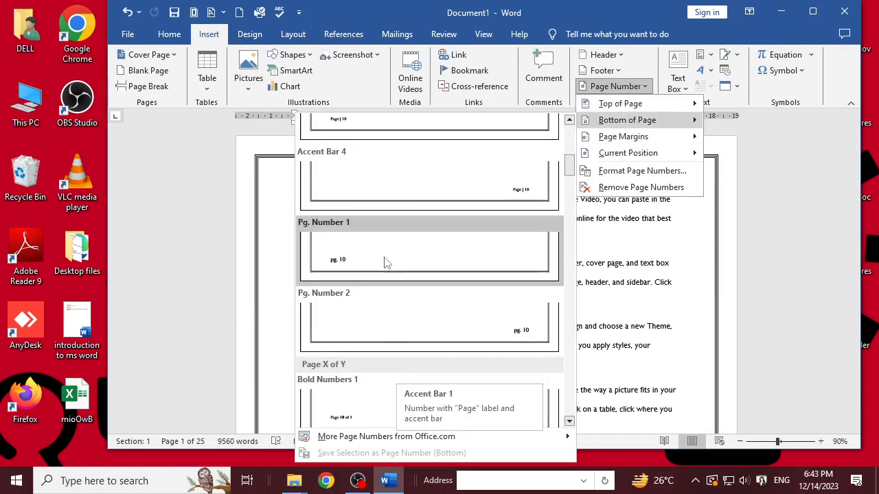
{"action": "left_click", "coordinate": [382, 190]}
{"action": "scroll", "coordinate": [624, 343], "scroll_direction": "up", "scroll_amount": 1}
{"action": "double_click", "coordinate": [623, 320]}
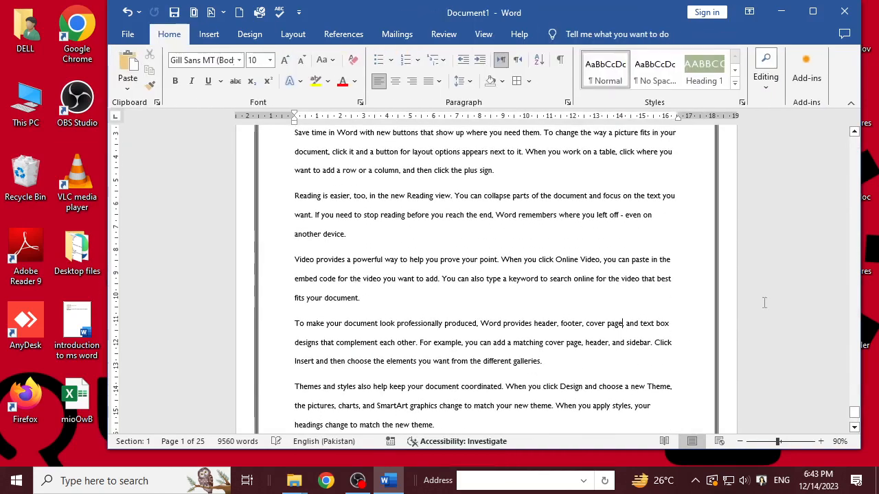
{"action": "left_click_drag", "start_coordinate": [855, 412], "coordinate": [854, 144]}
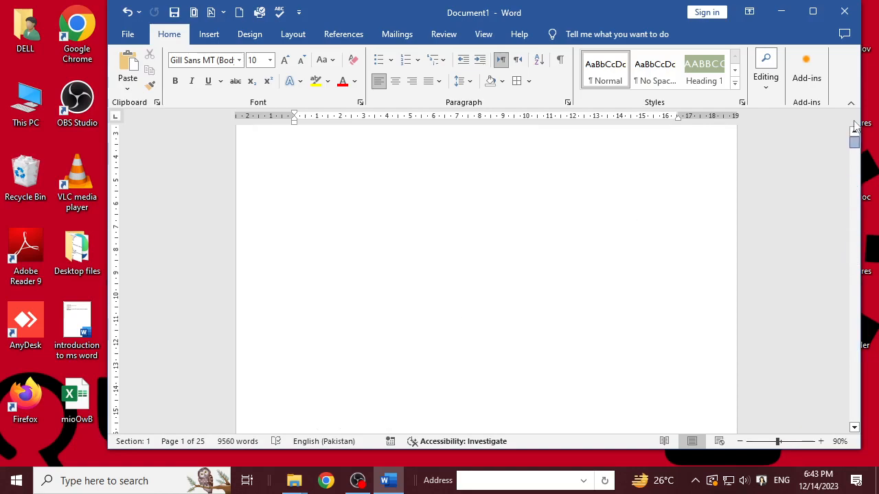
{"action": "left_click", "coordinate": [416, 242]}
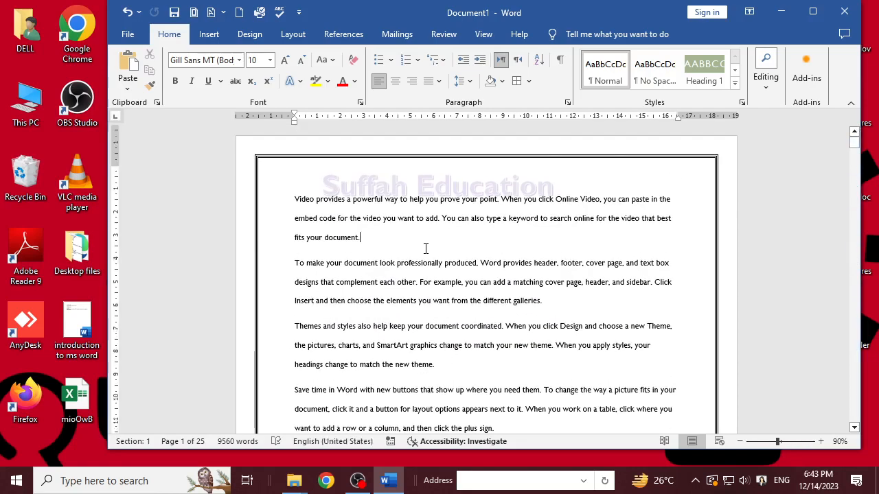
{"action": "scroll", "coordinate": [416, 243], "scroll_direction": "down", "scroll_amount": 5}
{"action": "scroll", "coordinate": [426, 249], "scroll_direction": "down", "scroll_amount": 6}
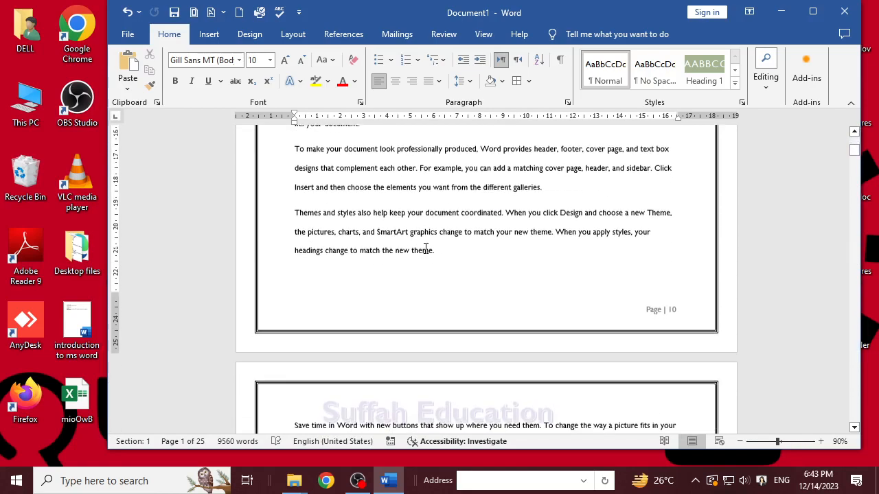
Step: Set the page numbering to start at 1 in the page number format
{"action": "scroll", "coordinate": [426, 249], "scroll_direction": "up", "scroll_amount": 3}
{"action": "scroll", "coordinate": [425, 249], "scroll_direction": "down", "scroll_amount": 1}
{"action": "scroll", "coordinate": [497, 261], "scroll_direction": "up", "scroll_amount": 10}
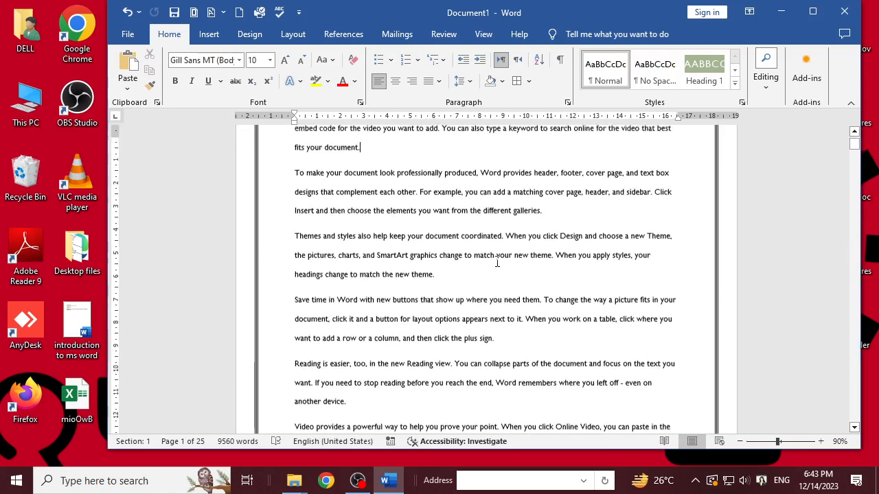
{"action": "left_click", "coordinate": [208, 34]}
{"action": "left_click", "coordinate": [645, 90]}
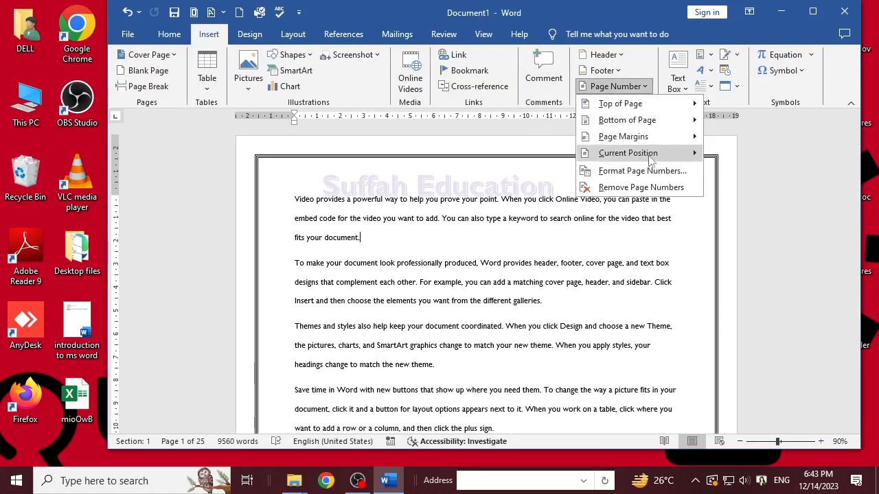
{"action": "left_click", "coordinate": [611, 171]}
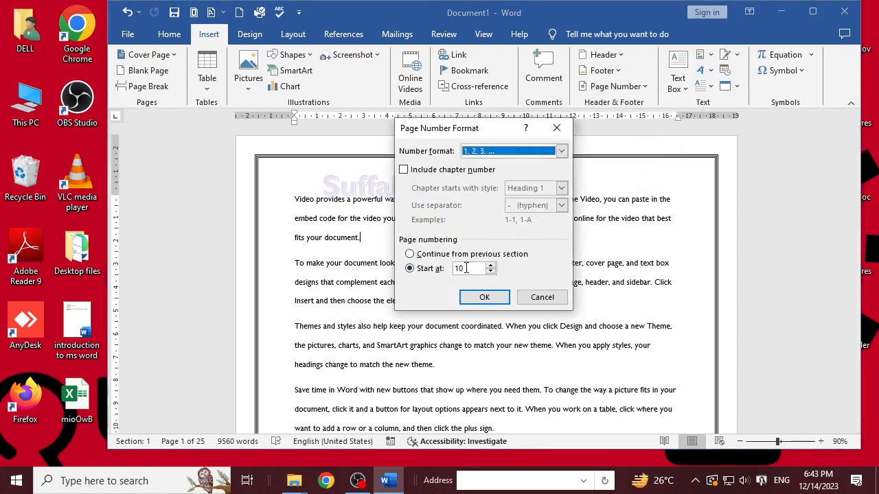
{"action": "left_click", "coordinate": [466, 268]}
{"action": "left_click", "coordinate": [484, 297]}
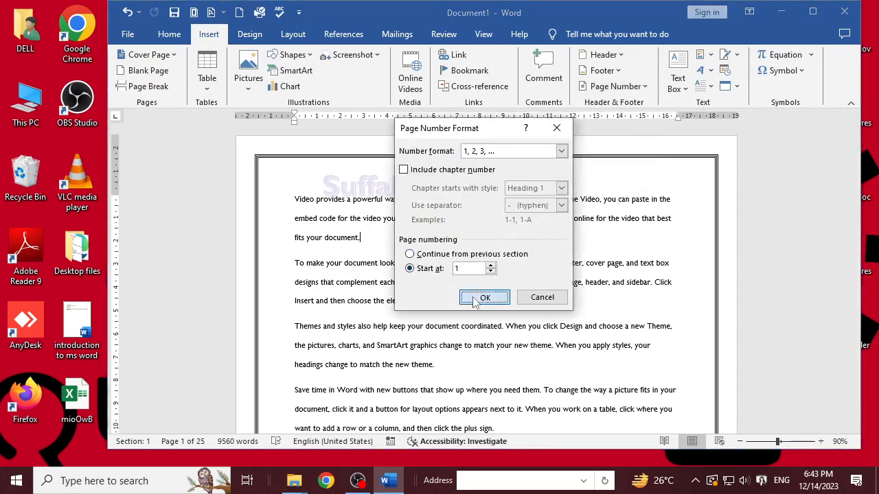
{"action": "scroll", "coordinate": [587, 299], "scroll_direction": "down", "scroll_amount": 5}
{"action": "scroll", "coordinate": [587, 299], "scroll_direction": "up", "scroll_amount": 5}
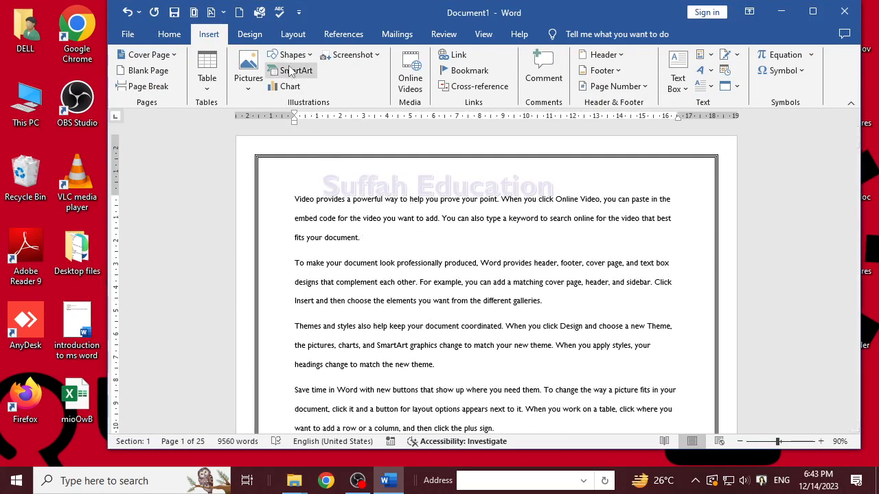
Step: Review the available section break types, and look over the first page's text and its footer page number
{"action": "left_click", "coordinate": [293, 34]}
{"action": "left_click", "coordinate": [282, 55]}
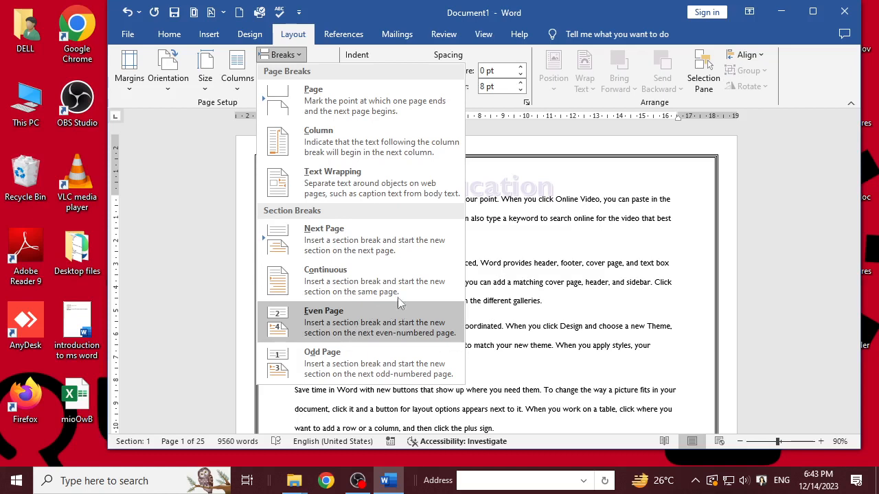
{"action": "left_click", "coordinate": [486, 218]}
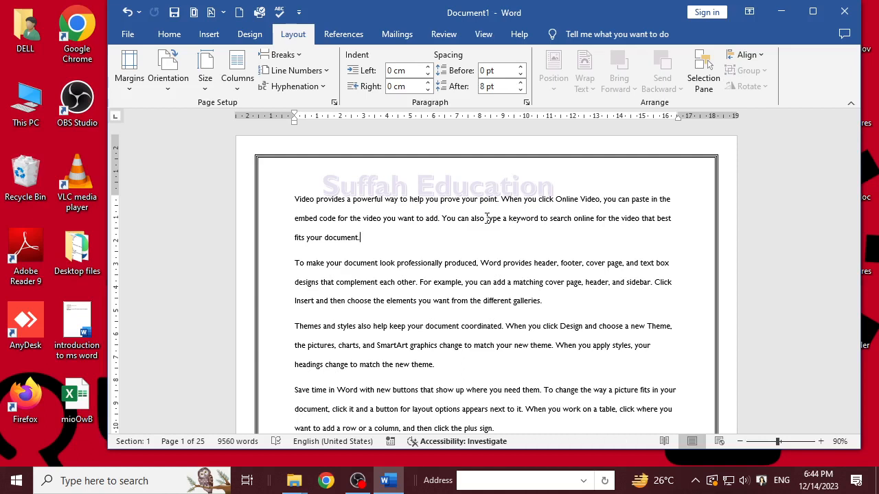
{"action": "scroll", "coordinate": [459, 260], "scroll_direction": "down", "scroll_amount": 10}
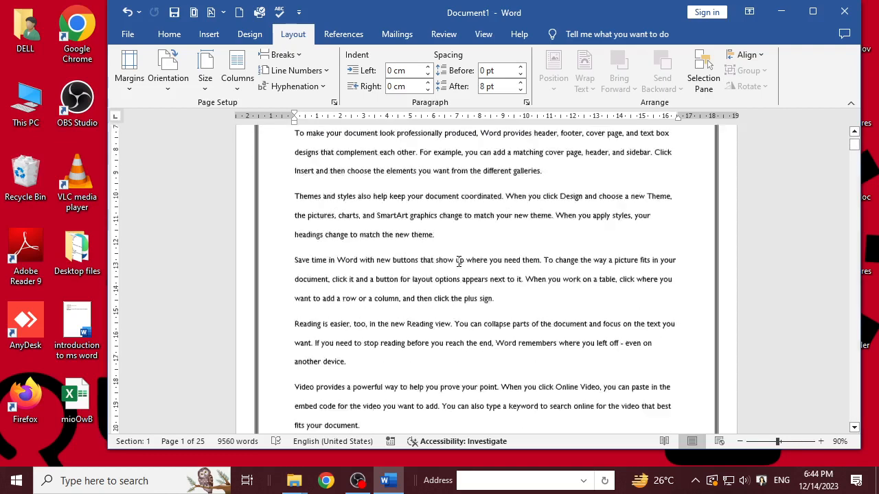
{"action": "scroll", "coordinate": [458, 259], "scroll_direction": "up", "scroll_amount": 9}
{"action": "scroll", "coordinate": [608, 265], "scroll_direction": "down", "scroll_amount": 3}
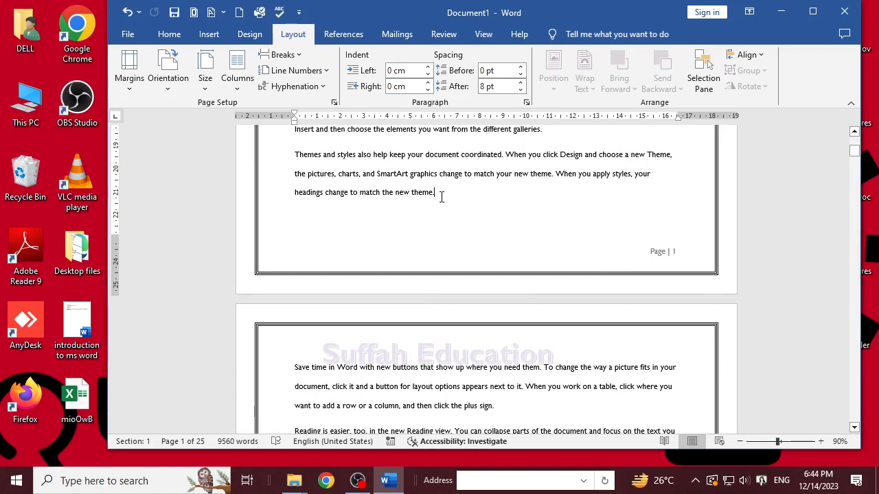
{"action": "scroll", "coordinate": [637, 207], "scroll_direction": "up", "scroll_amount": 6}
{"action": "scroll", "coordinate": [637, 207], "scroll_direction": "up", "scroll_amount": 3}
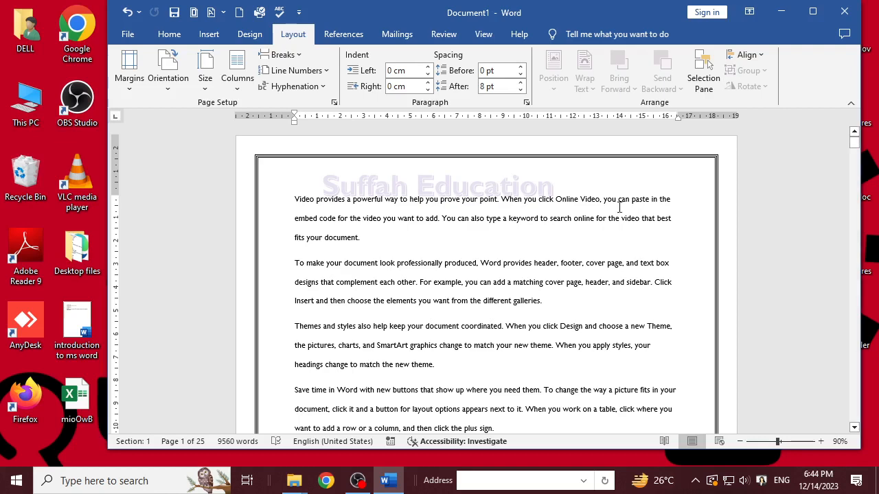
Step: Insert an Odd Page section break after the first page's last paragraph, look over the pages around it, and undo the break
{"action": "scroll", "coordinate": [559, 326], "scroll_direction": "down", "scroll_amount": 10}
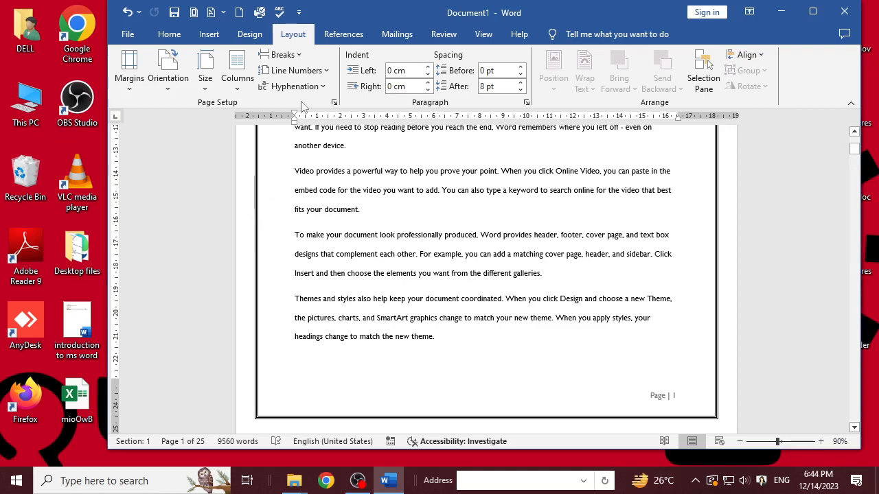
{"action": "left_click", "coordinate": [298, 55]}
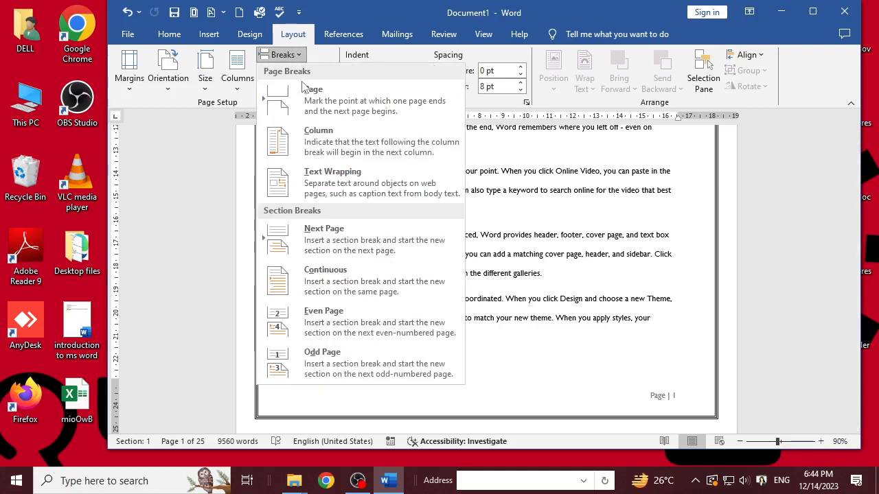
{"action": "left_click", "coordinate": [322, 361]}
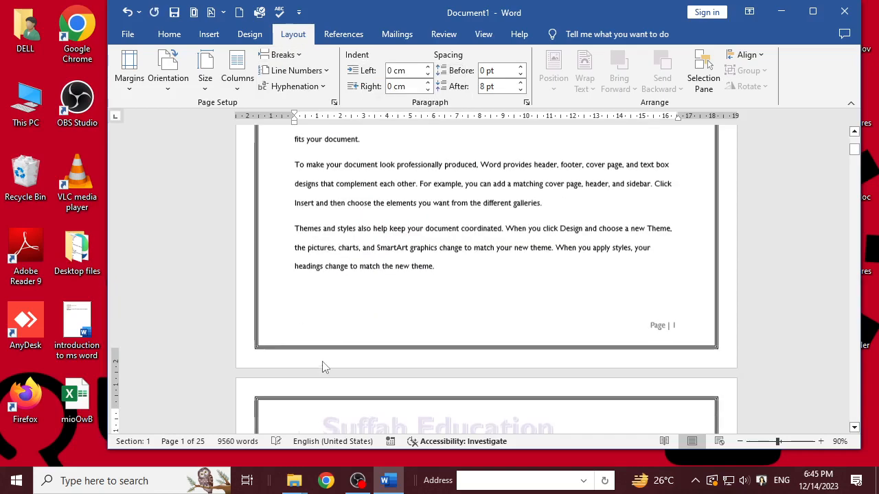
{"action": "scroll", "coordinate": [328, 361], "scroll_direction": "down", "scroll_amount": 6}
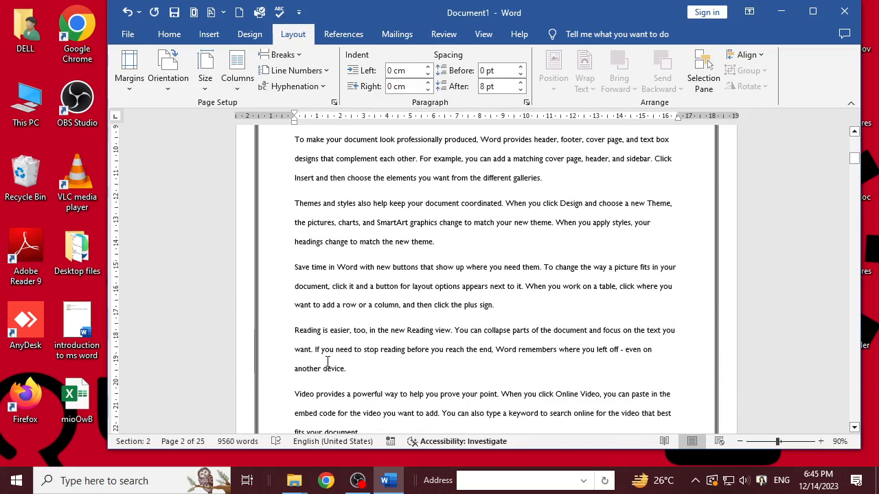
{"action": "scroll", "coordinate": [333, 327], "scroll_direction": "up", "scroll_amount": 5}
{"action": "scroll", "coordinate": [333, 327], "scroll_direction": "down", "scroll_amount": 3}
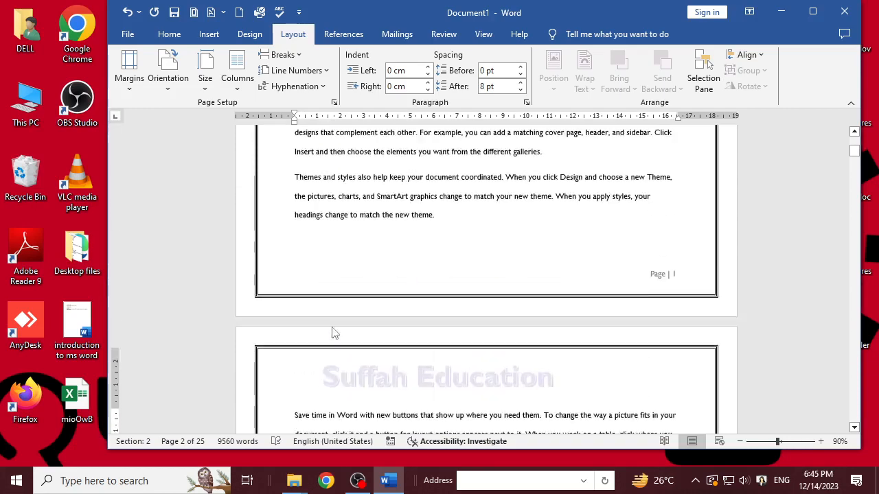
{"action": "scroll", "coordinate": [334, 329], "scroll_direction": "up", "scroll_amount": 2}
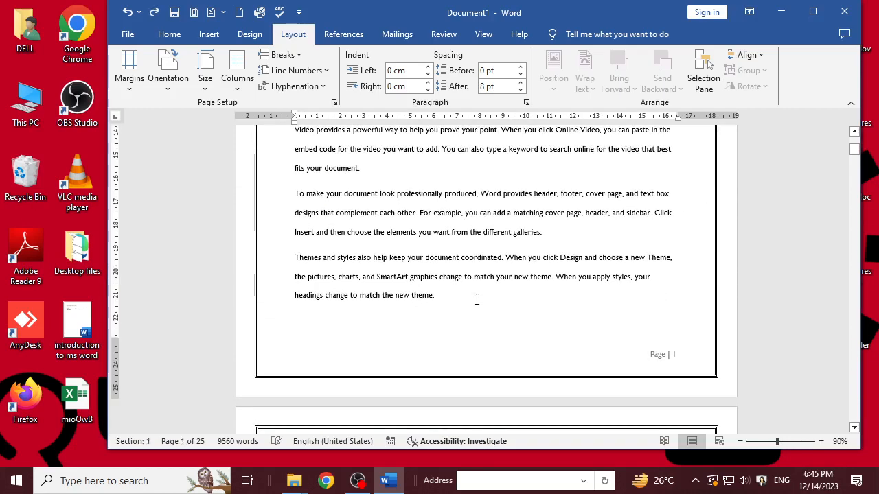
Step: Delete all of the document's text and replace it with sample paragraphs generated by =rand(10)
{"action": "scroll", "coordinate": [447, 302], "scroll_direction": "up", "scroll_amount": 3}
{"action": "scroll", "coordinate": [474, 298], "scroll_direction": "down", "scroll_amount": 1}
{"action": "key", "text": "ctrl+a"}
{"action": "key", "text": "Delete"}
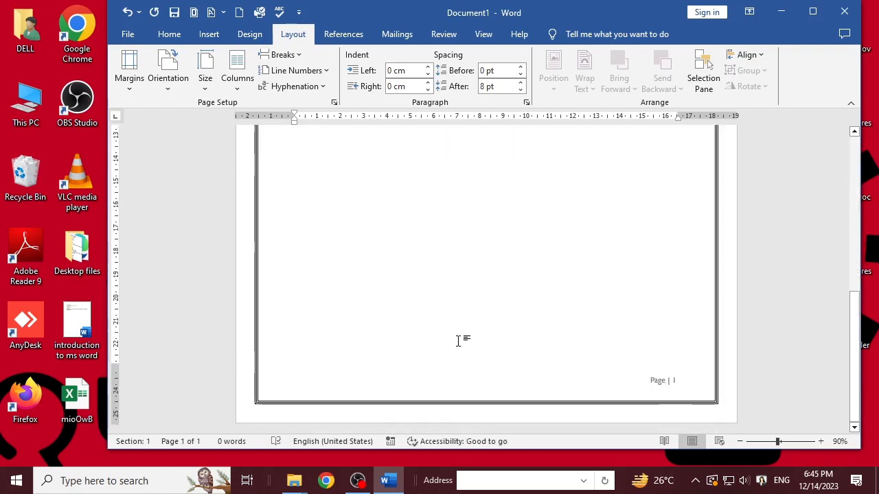
{"action": "scroll", "coordinate": [459, 342], "scroll_direction": "up", "scroll_amount": 5}
{"action": "type", "text": "="}
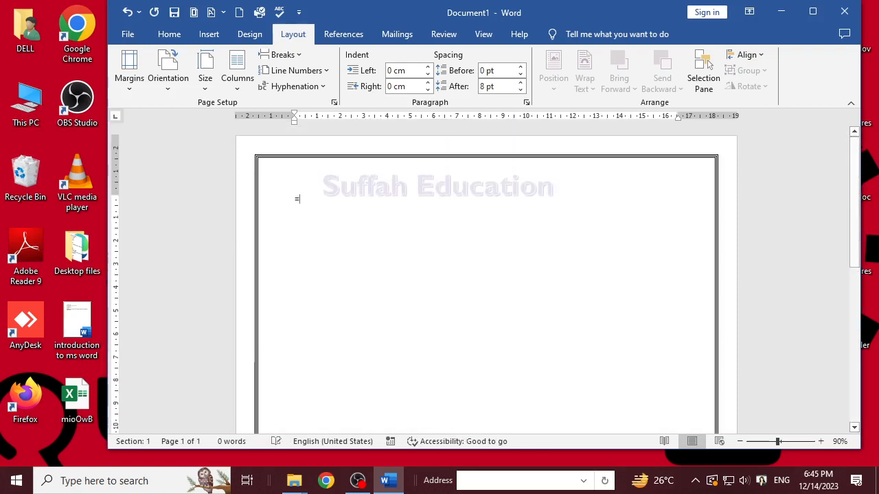
{"action": "type", "text": "rand("}
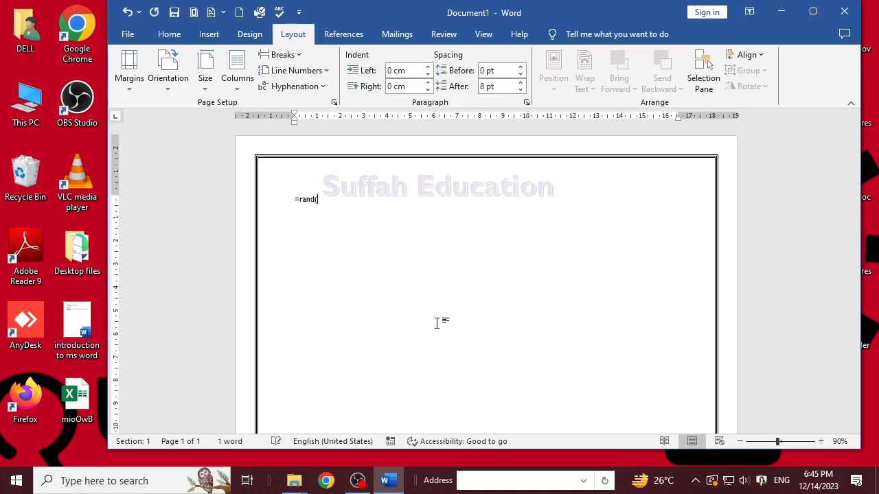
{"action": "type", "text": "10)"}
{"action": "key", "text": "Return"}
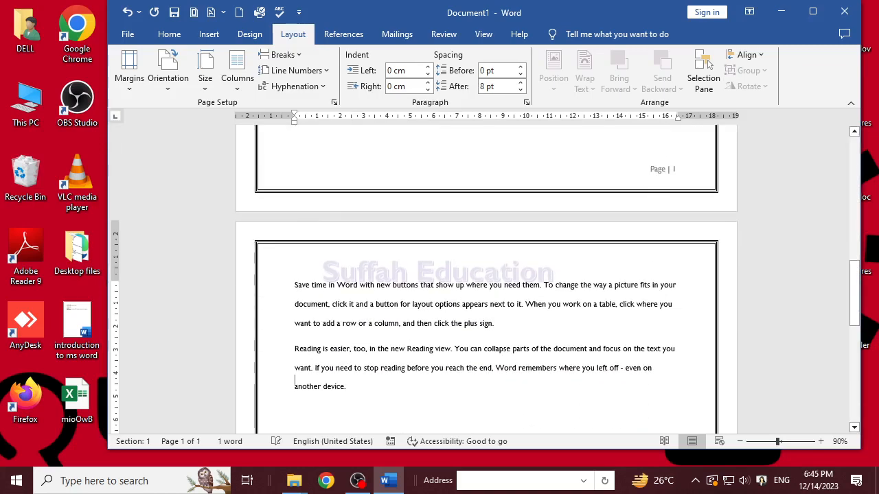
{"action": "scroll", "coordinate": [511, 296], "scroll_direction": "up", "scroll_amount": 5}
{"action": "scroll", "coordinate": [510, 297], "scroll_direction": "up", "scroll_amount": 3}
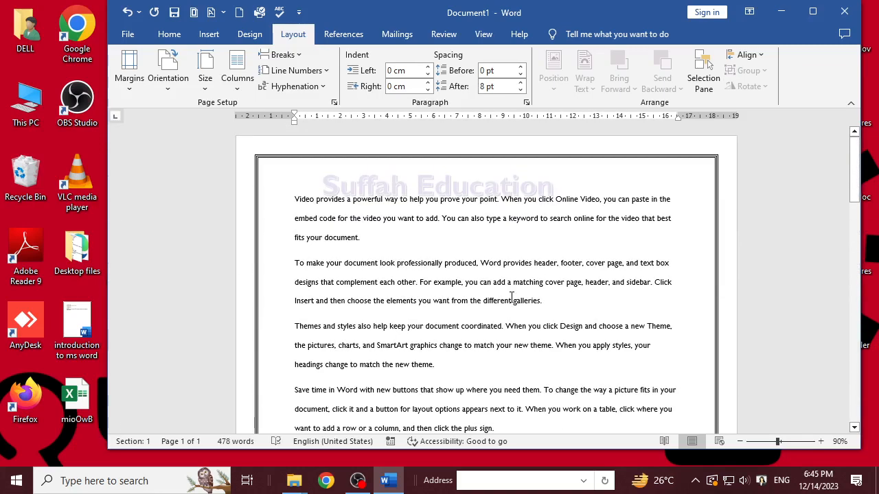
Step: Copy the whole document's text, paste it on the empty line after the last paragraph, and look over the pages
{"action": "key", "text": "ctrl+a"}
{"action": "key", "text": "ctrl+c"}
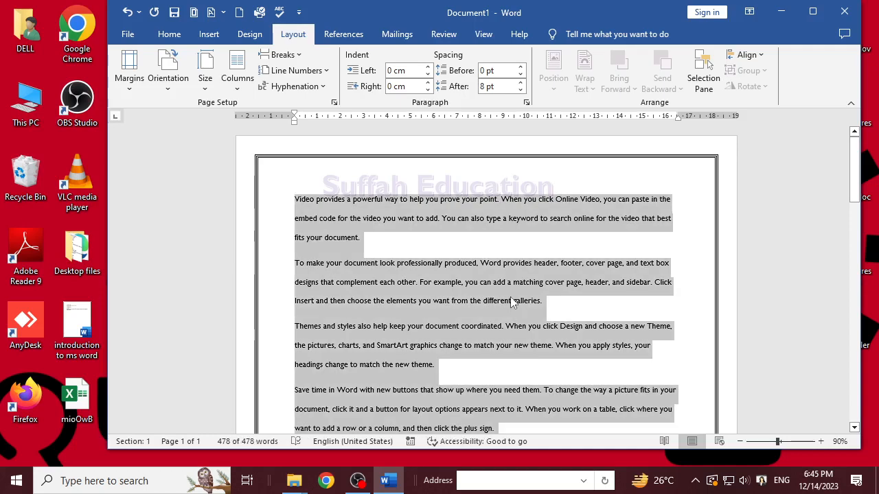
{"action": "scroll", "coordinate": [511, 302], "scroll_direction": "down", "scroll_amount": 10}
{"action": "left_click", "coordinate": [354, 226]}
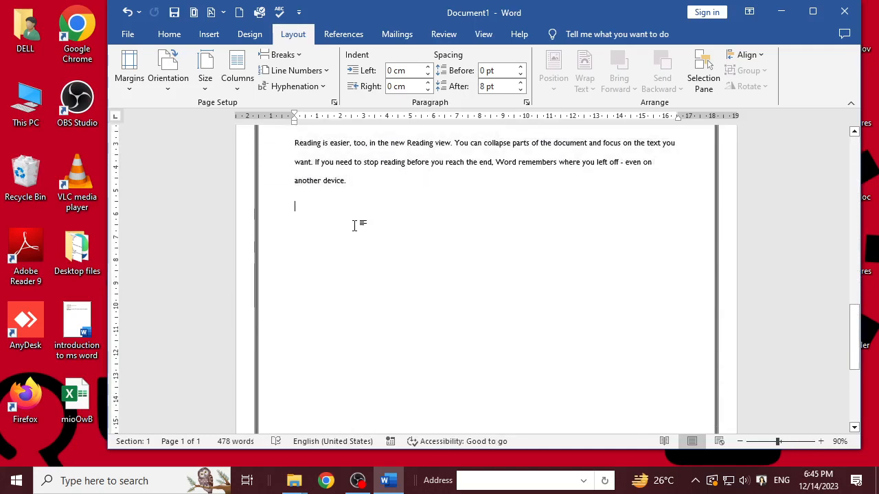
{"action": "key", "text": "ctrl+v"}
{"action": "scroll", "coordinate": [515, 239], "scroll_direction": "up", "scroll_amount": 4}
{"action": "scroll", "coordinate": [501, 353], "scroll_direction": "down", "scroll_amount": 4}
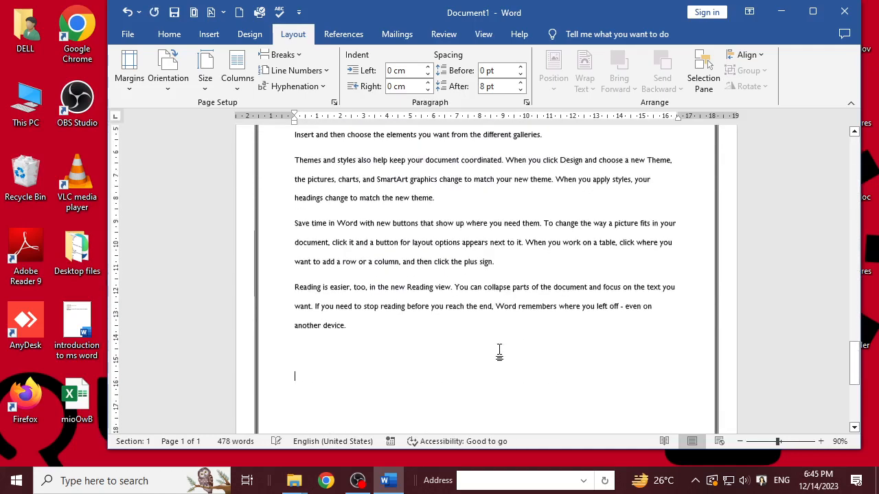
{"action": "scroll", "coordinate": [500, 353], "scroll_direction": "down", "scroll_amount": 10}
{"action": "left_click_drag", "start_coordinate": [854, 283], "coordinate": [846, 142]}
{"action": "scroll", "coordinate": [451, 307], "scroll_direction": "down", "scroll_amount": 10}
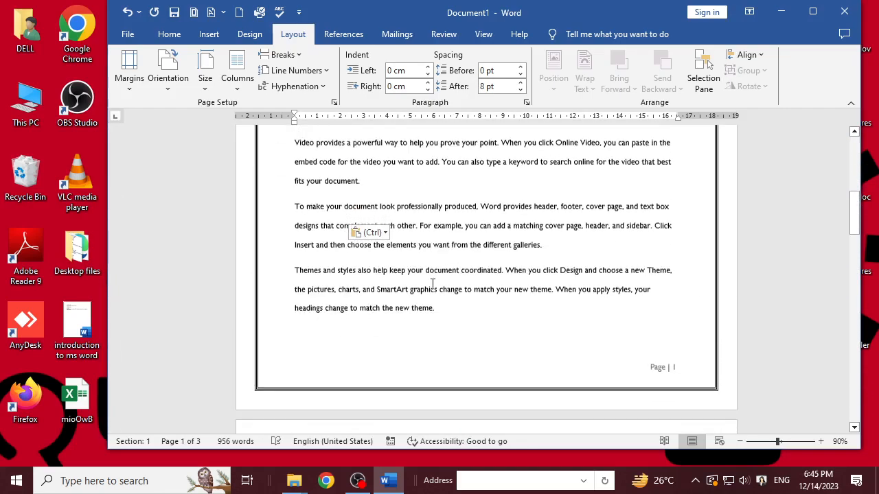
Step: Insert an Odd Page section break after the first page's last paragraph, check the footers of the following pages, and undo the break
{"action": "left_click", "coordinate": [302, 55]}
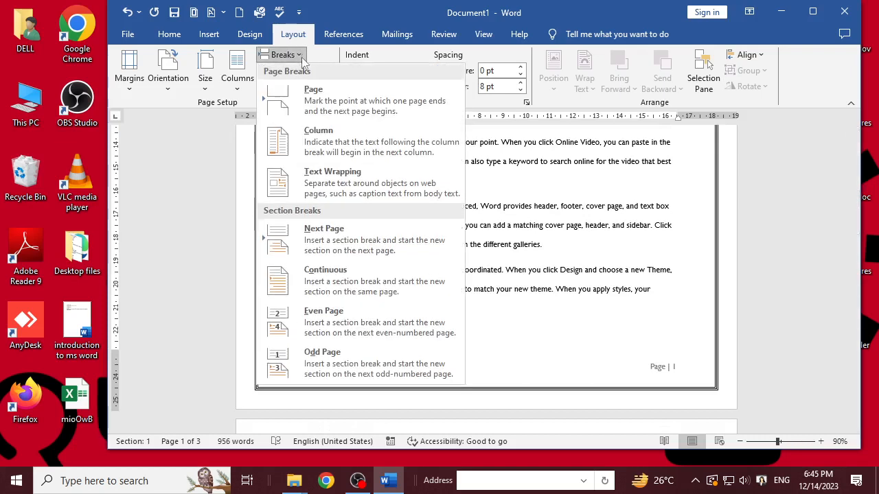
{"action": "left_click", "coordinate": [331, 359]}
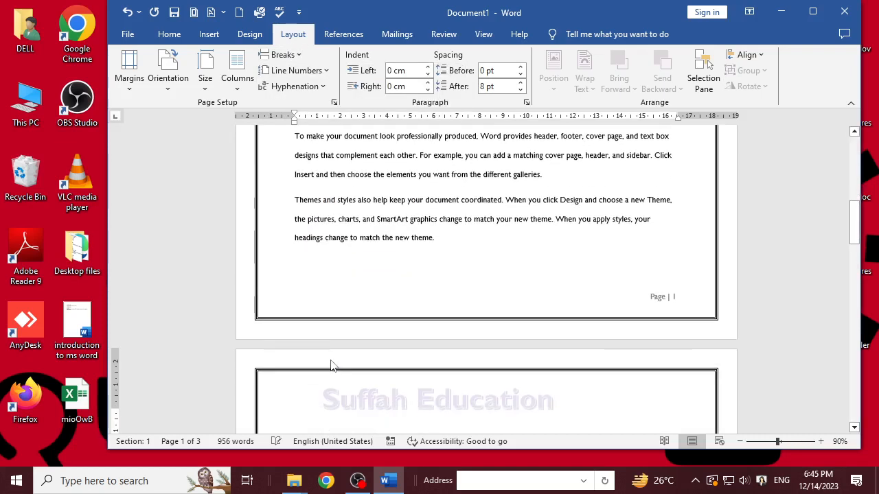
{"action": "scroll", "coordinate": [330, 360], "scroll_direction": "down", "scroll_amount": 6}
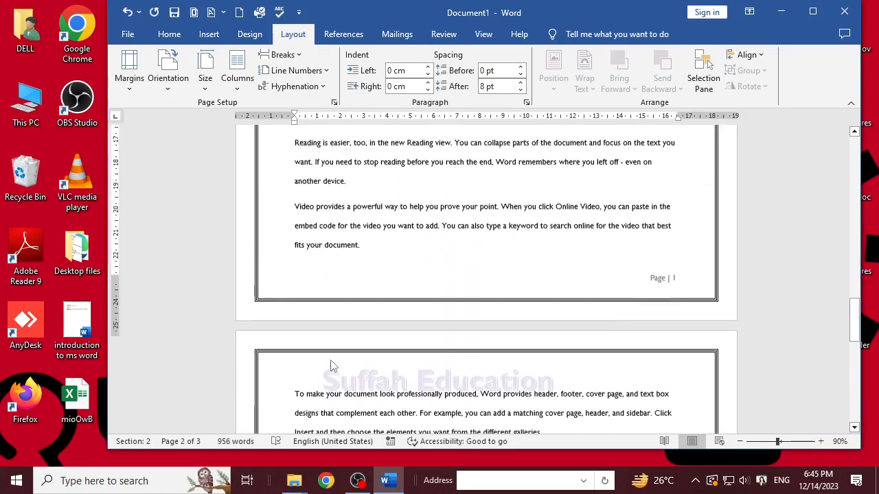
{"action": "scroll", "coordinate": [440, 281], "scroll_direction": "down", "scroll_amount": 10}
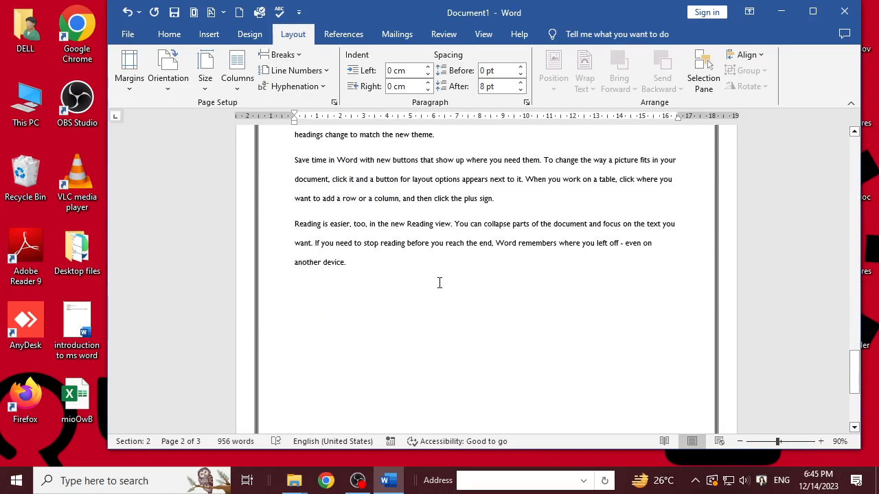
{"action": "scroll", "coordinate": [439, 282], "scroll_direction": "up", "scroll_amount": 10}
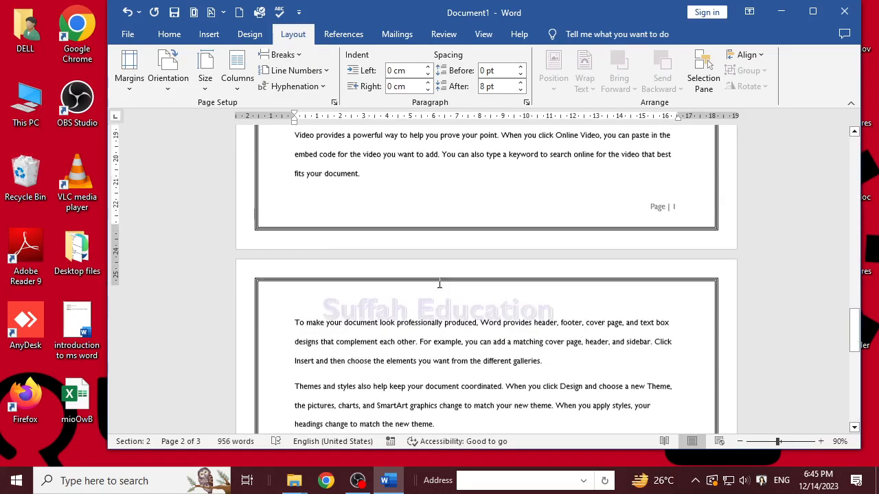
{"action": "scroll", "coordinate": [439, 283], "scroll_direction": "down", "scroll_amount": 10}
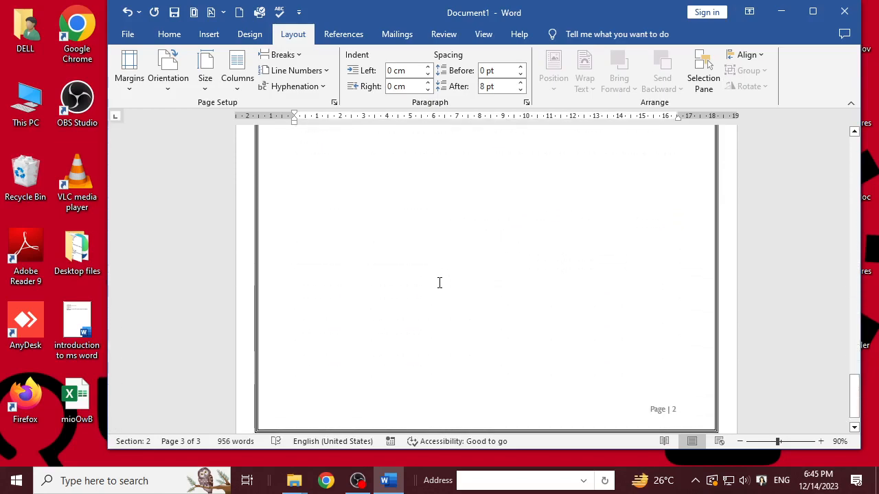
{"action": "scroll", "coordinate": [440, 283], "scroll_direction": "up", "scroll_amount": 15}
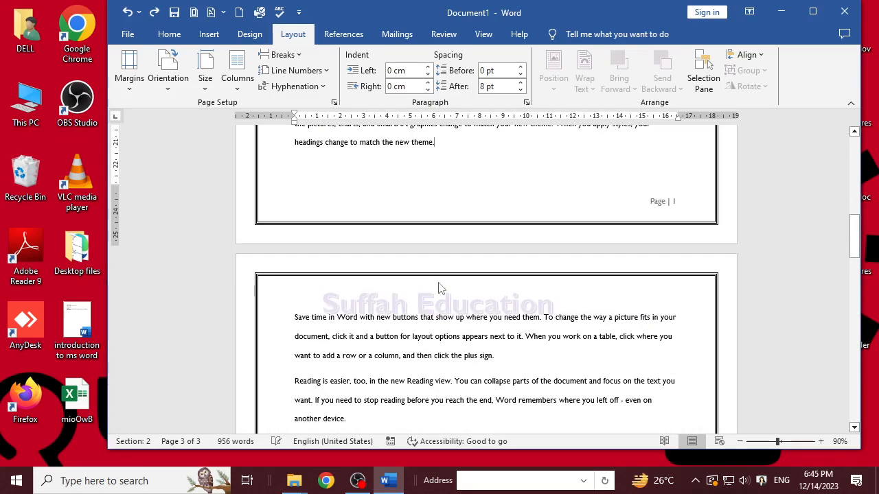
Step: Insert an Even Page section break after the first page's last paragraph and look over the pages that follow
{"action": "scroll", "coordinate": [519, 318], "scroll_direction": "down", "scroll_amount": 3}
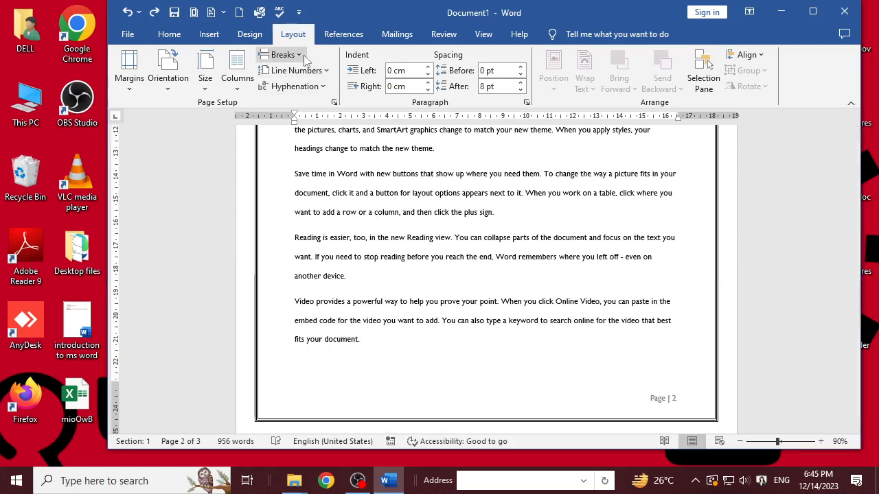
{"action": "left_click", "coordinate": [281, 55]}
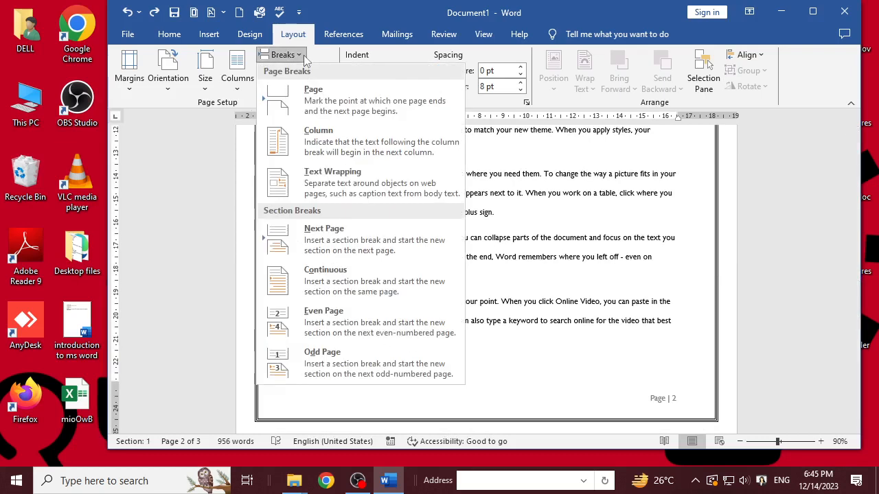
{"action": "left_click", "coordinate": [370, 324]}
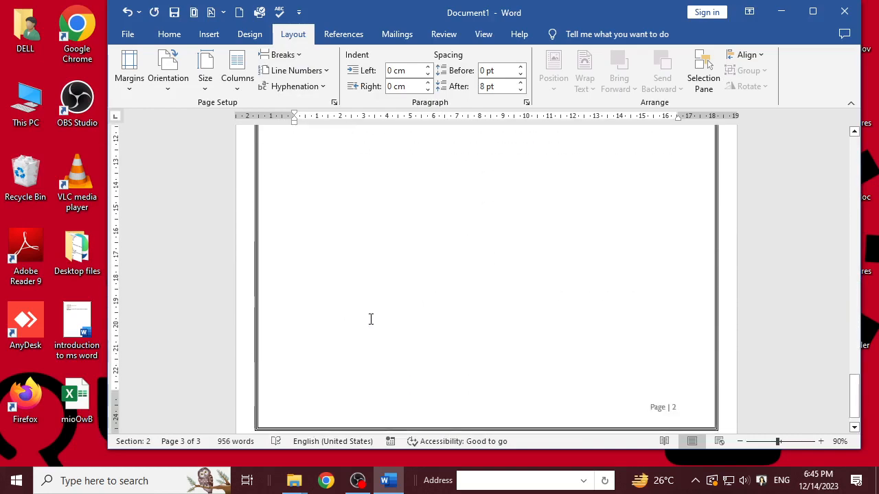
{"action": "scroll", "coordinate": [369, 317], "scroll_direction": "up", "scroll_amount": 10}
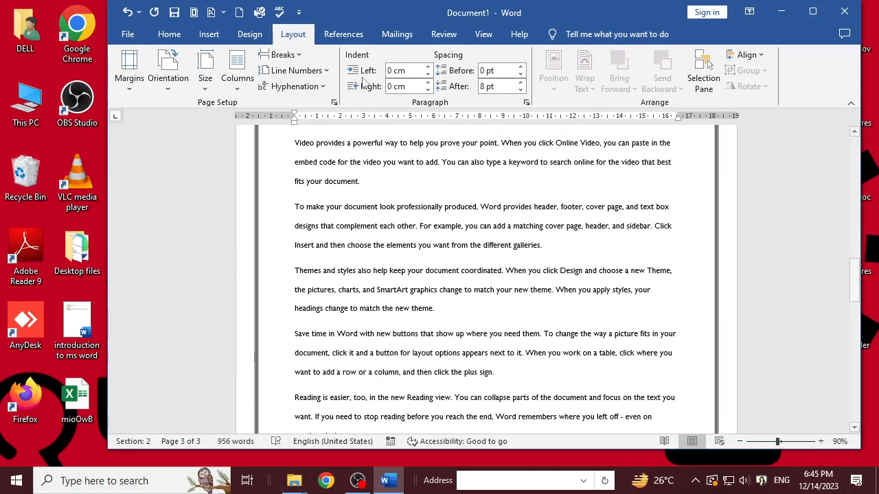
Step: Close the document without saving it and start a new blank document in a fresh Word session
{"action": "left_click", "coordinate": [844, 12]}
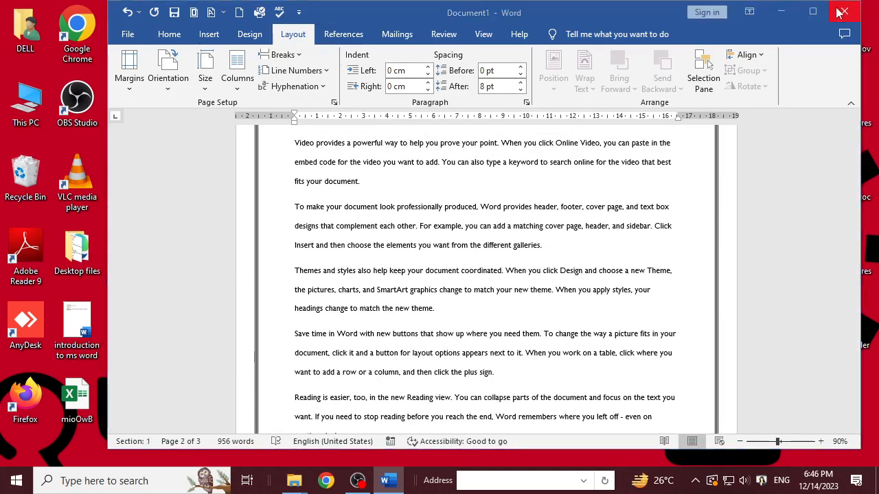
{"action": "left_click", "coordinate": [524, 267]}
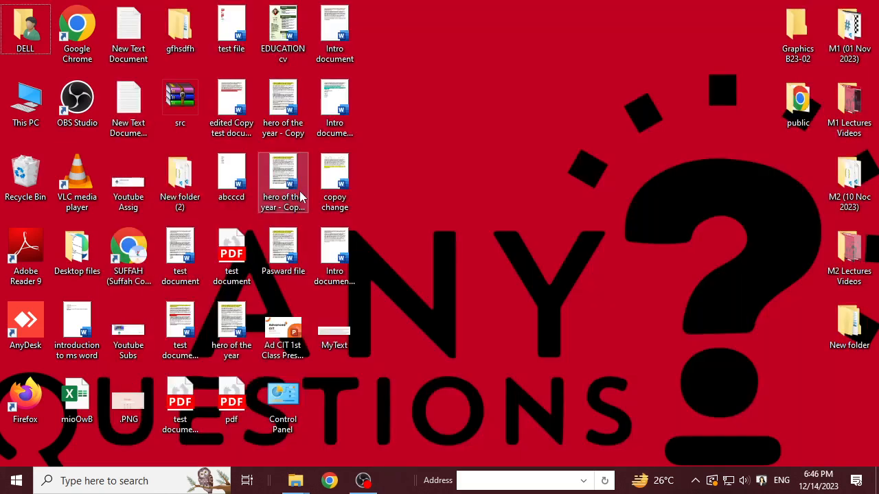
{"action": "key", "text": "super+r"}
{"action": "key", "text": "Return"}
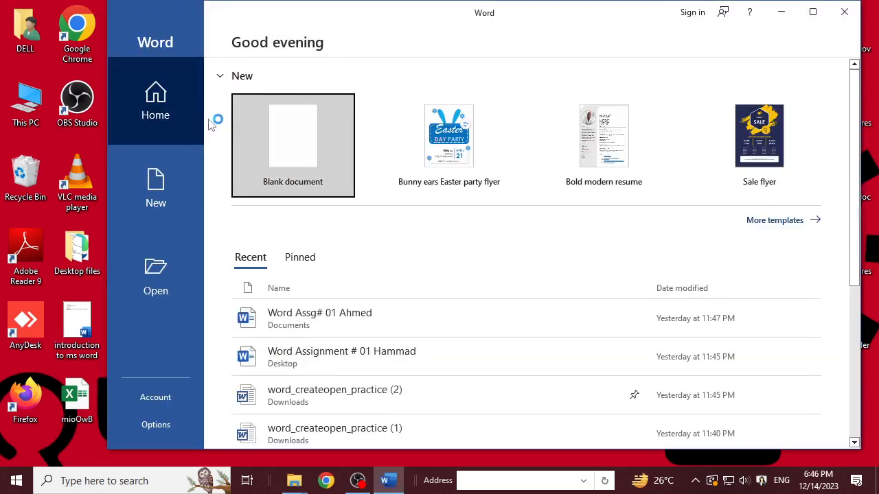
{"action": "left_click", "coordinate": [268, 122]}
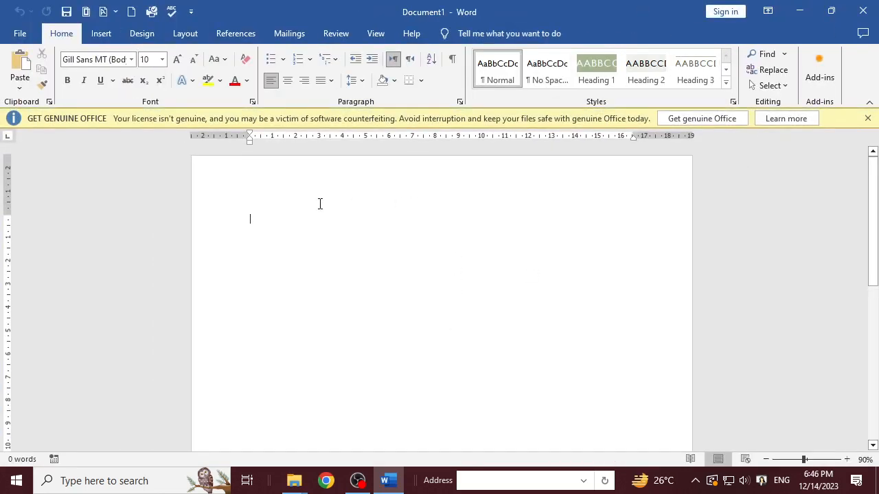
Step: Fill the blank document with sample paragraphs generated by =rand(100) and return to its beginning
{"action": "type", "text": "="}
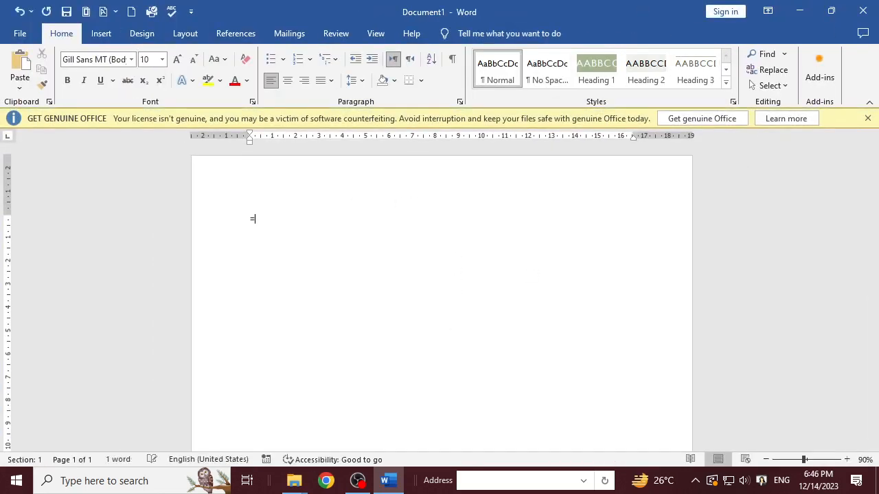
{"action": "type", "text": "rand(100)"}
{"action": "key", "text": "Return"}
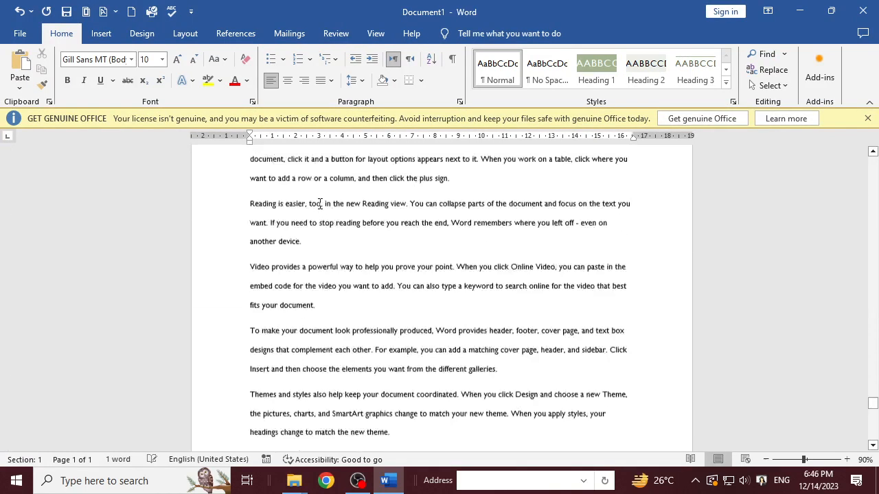
{"action": "left_click_drag", "start_coordinate": [873, 400], "coordinate": [872, 152]}
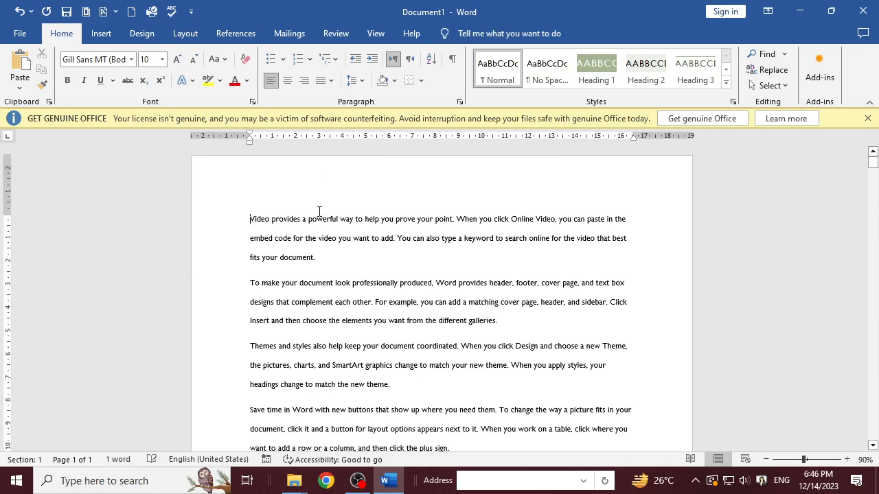
Step: Insert page numbers in the Accent Bar 1 style at the bottom of the pages, close the footer, and check the numbering
{"action": "left_click", "coordinate": [102, 34]}
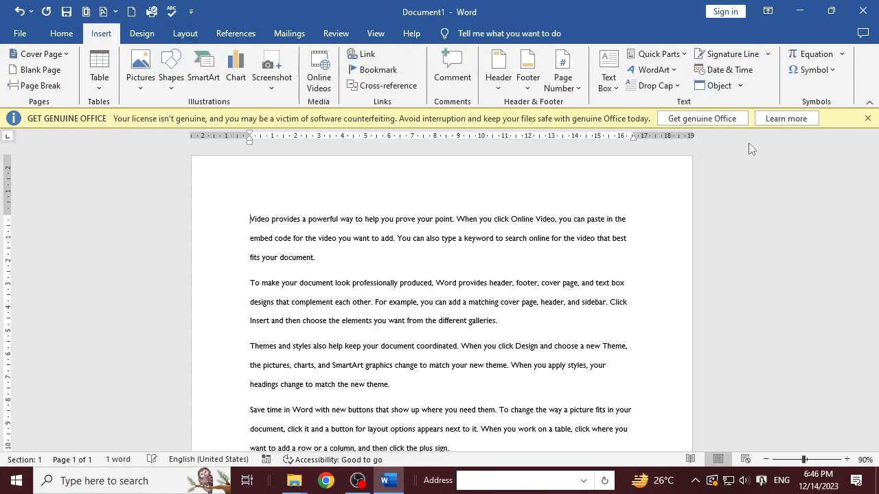
{"action": "left_click", "coordinate": [560, 86]}
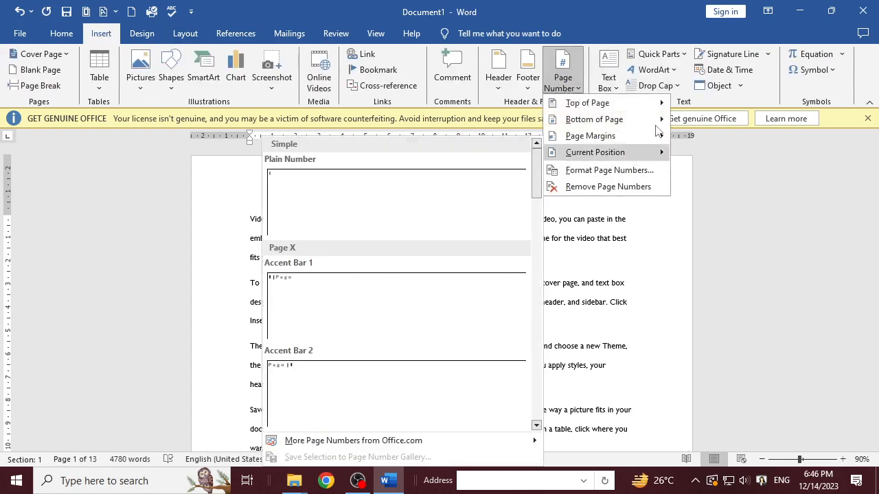
{"action": "mouse_move", "coordinate": [652, 120]}
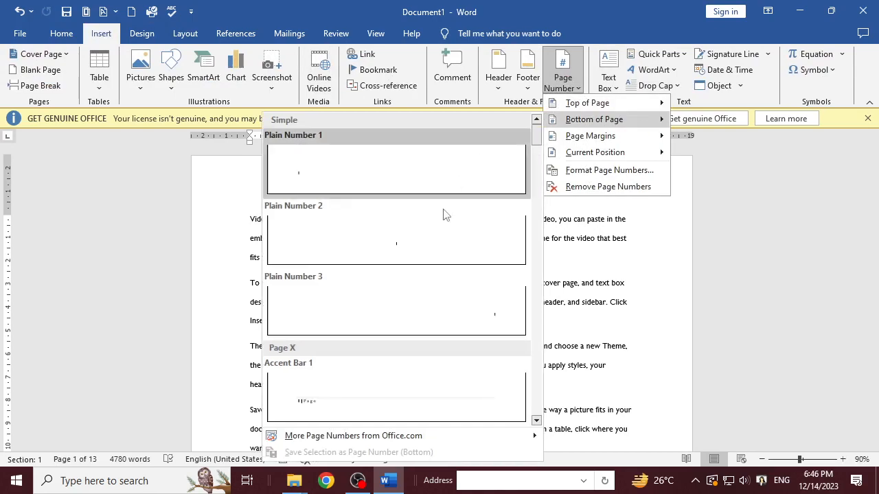
{"action": "left_click", "coordinate": [410, 401]}
{"action": "double_click", "coordinate": [529, 224]}
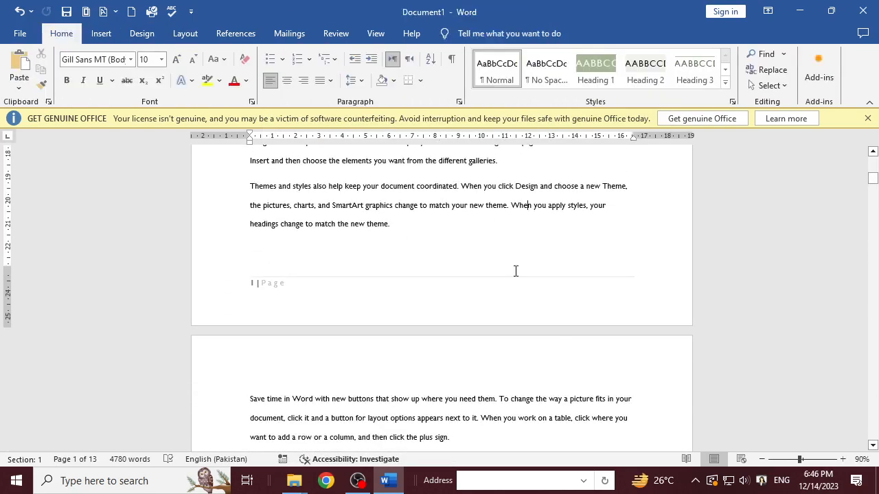
{"action": "scroll", "coordinate": [516, 271], "scroll_direction": "down", "scroll_amount": 10}
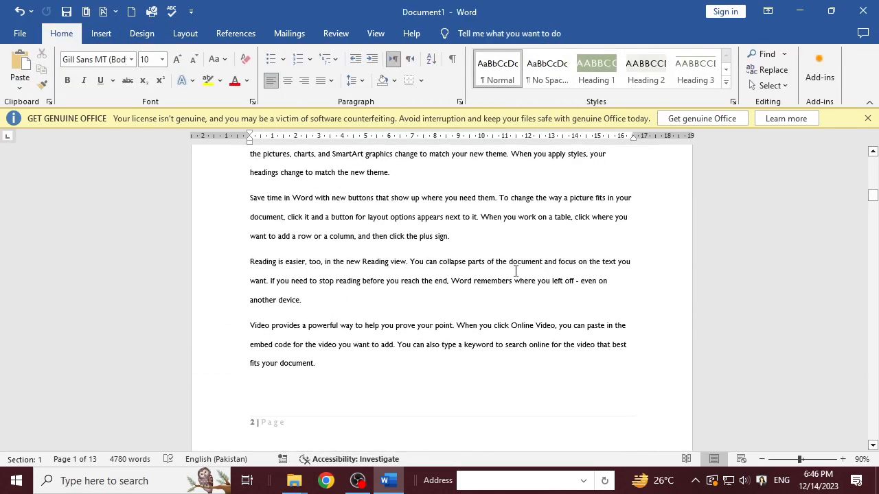
{"action": "scroll", "coordinate": [516, 271], "scroll_direction": "down", "scroll_amount": 3}
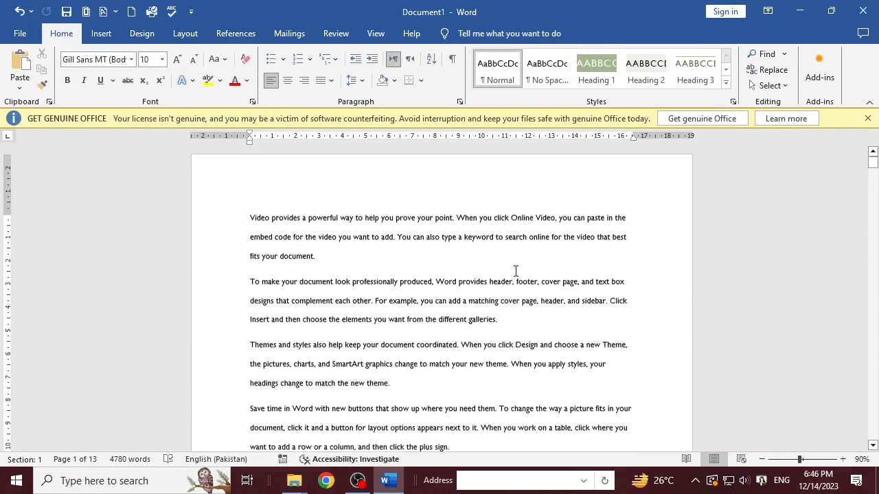
Step: Try an Odd Page section break before the document's first paragraph and look over the page numbers around it
{"action": "left_click", "coordinate": [247, 223]}
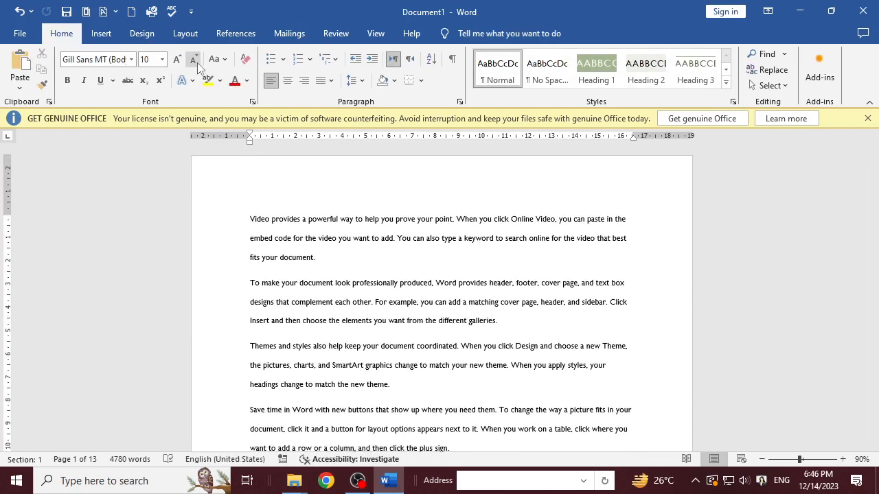
{"action": "left_click", "coordinate": [194, 35]}
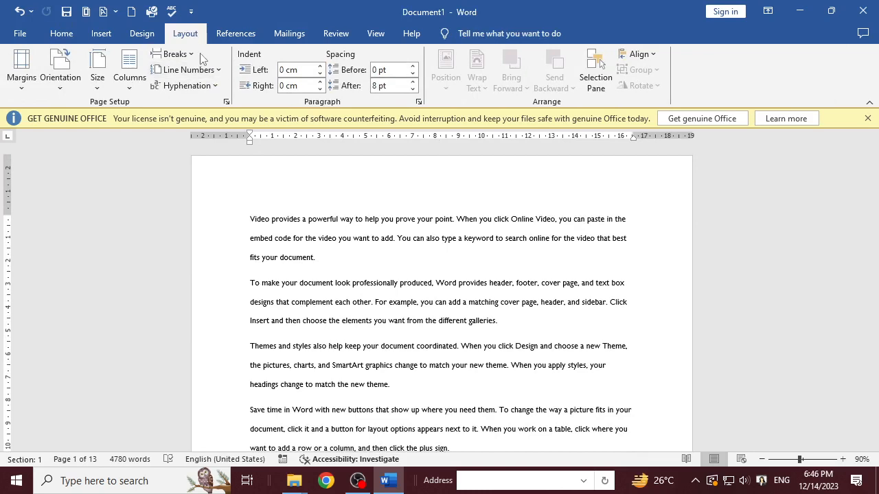
{"action": "left_click", "coordinate": [179, 54]}
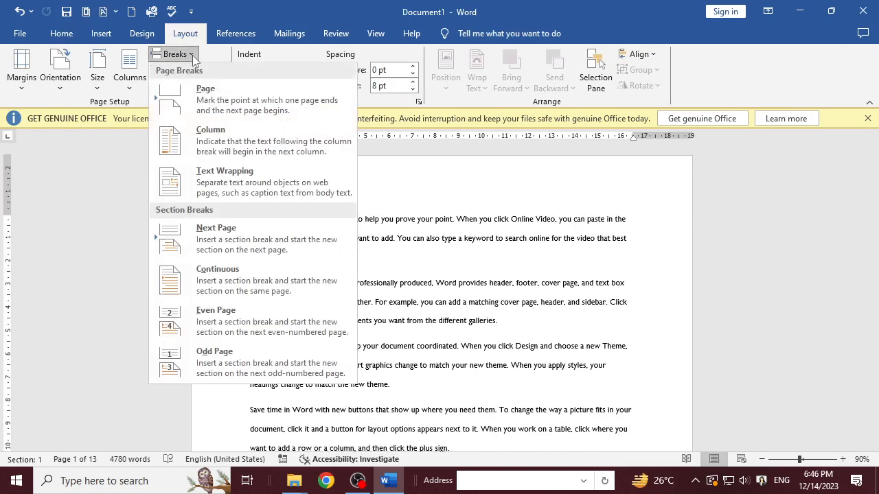
{"action": "left_click", "coordinate": [246, 353]}
{"action": "scroll", "coordinate": [456, 361], "scroll_direction": "down", "scroll_amount": 3}
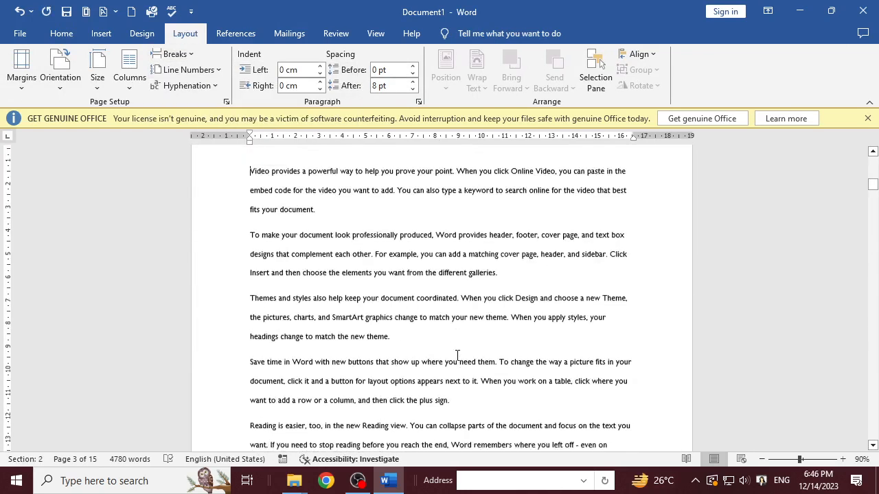
{"action": "scroll", "coordinate": [457, 357], "scroll_direction": "down", "scroll_amount": 10}
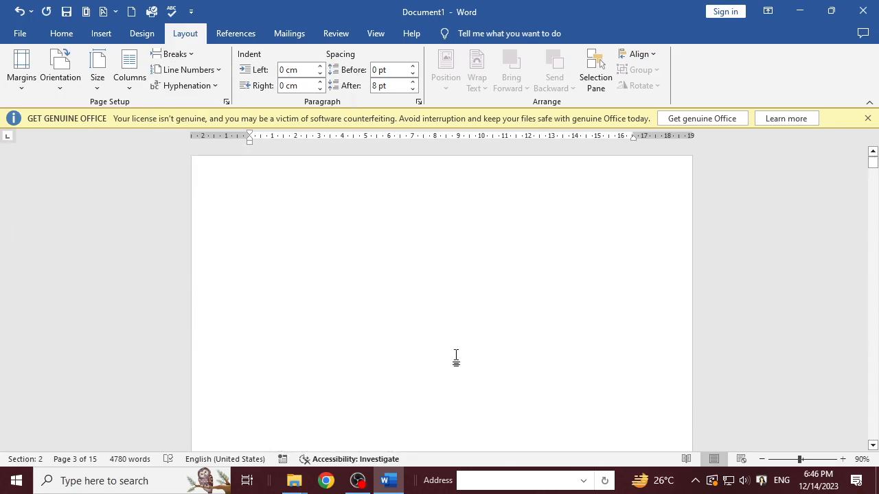
{"action": "scroll", "coordinate": [456, 357], "scroll_direction": "down", "scroll_amount": 10}
{"action": "scroll", "coordinate": [457, 356], "scroll_direction": "up", "scroll_amount": 5}
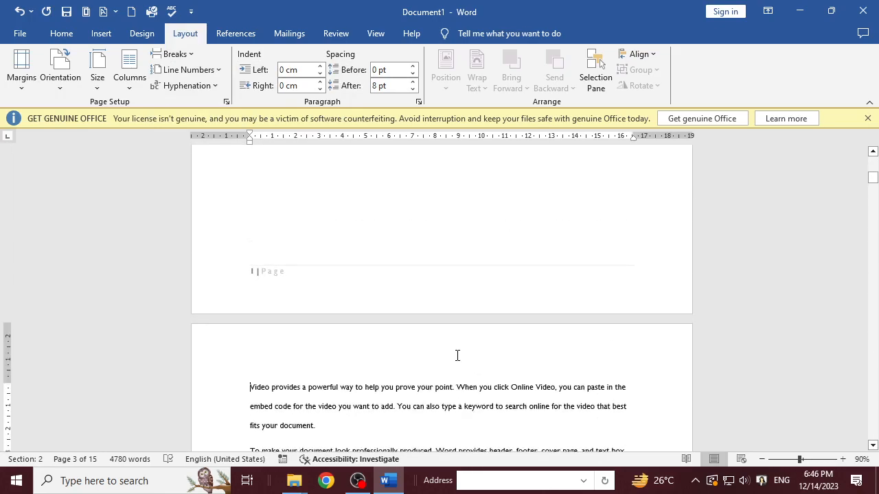
{"action": "scroll", "coordinate": [457, 356], "scroll_direction": "up", "scroll_amount": 10}
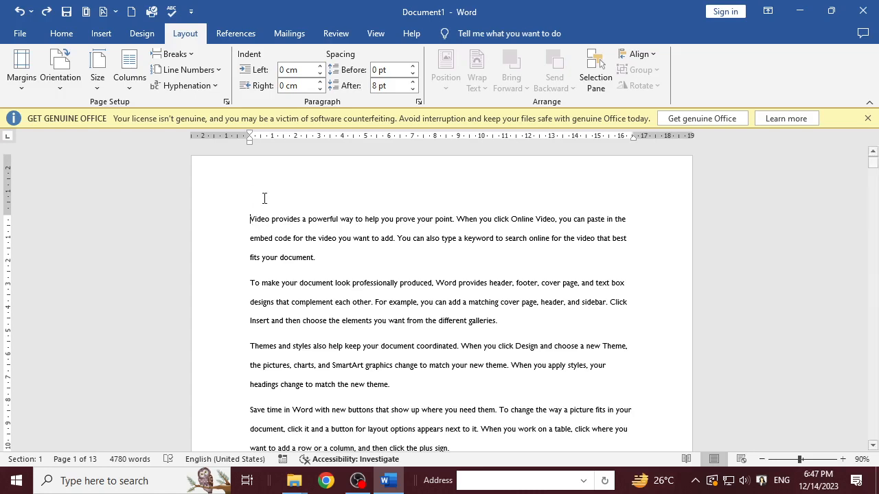
Step: Insert an Odd Page section break at the very start of the document and check the footer numbers on the first pages
{"action": "left_click", "coordinate": [189, 56]}
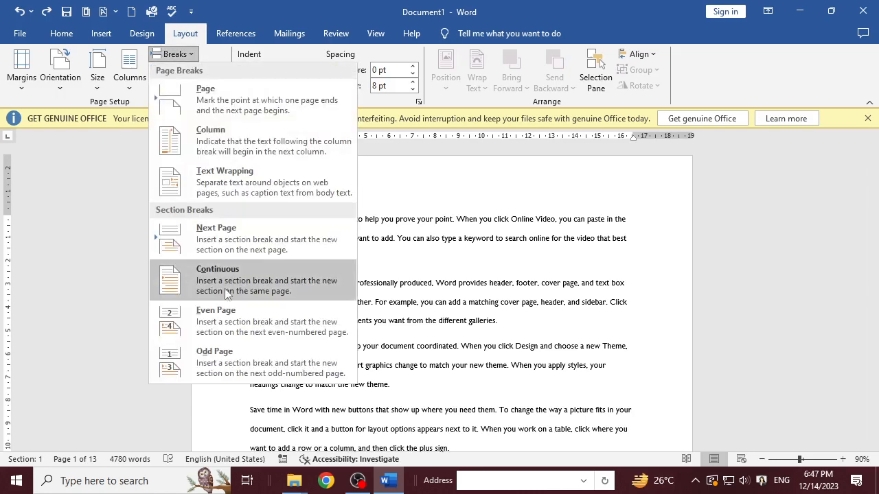
{"action": "left_click", "coordinate": [224, 358]}
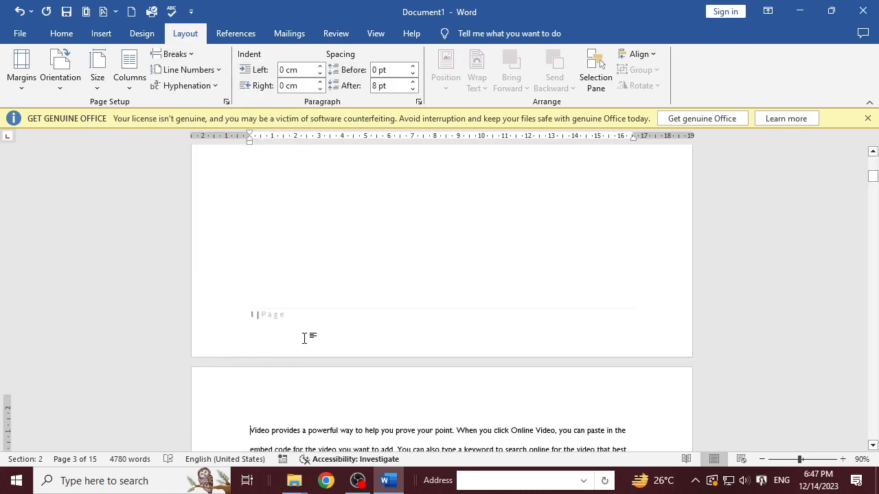
{"action": "scroll", "coordinate": [306, 340], "scroll_direction": "down", "scroll_amount": 10}
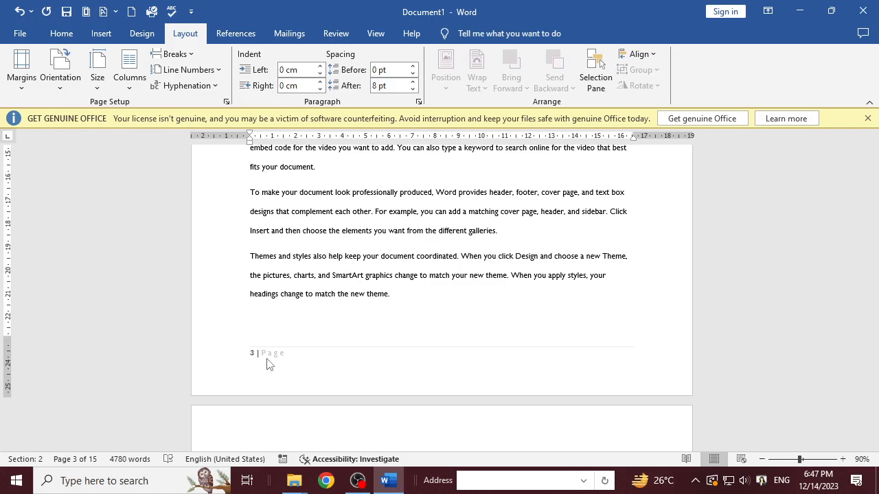
{"action": "scroll", "coordinate": [271, 361], "scroll_direction": "up", "scroll_amount": 10}
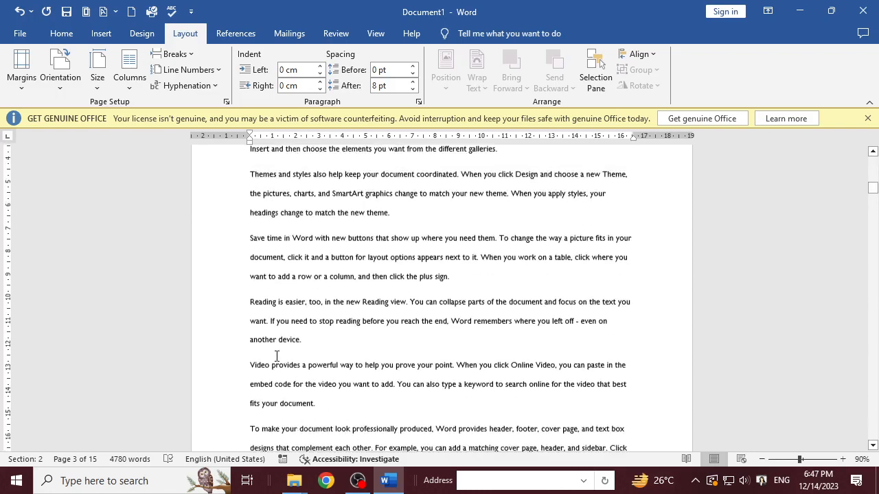
{"action": "scroll", "coordinate": [275, 356], "scroll_direction": "up", "scroll_amount": 10}
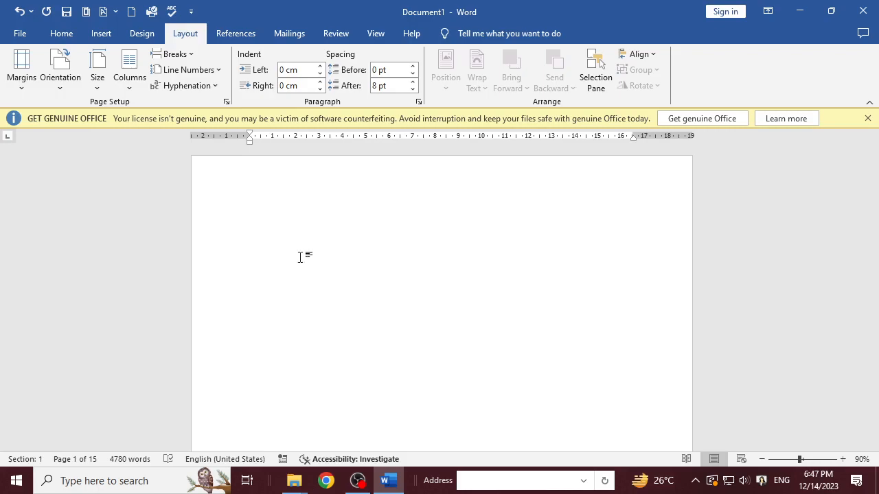
{"action": "scroll", "coordinate": [337, 326], "scroll_direction": "down", "scroll_amount": 10}
{"action": "scroll", "coordinate": [340, 327], "scroll_direction": "down", "scroll_amount": 12}
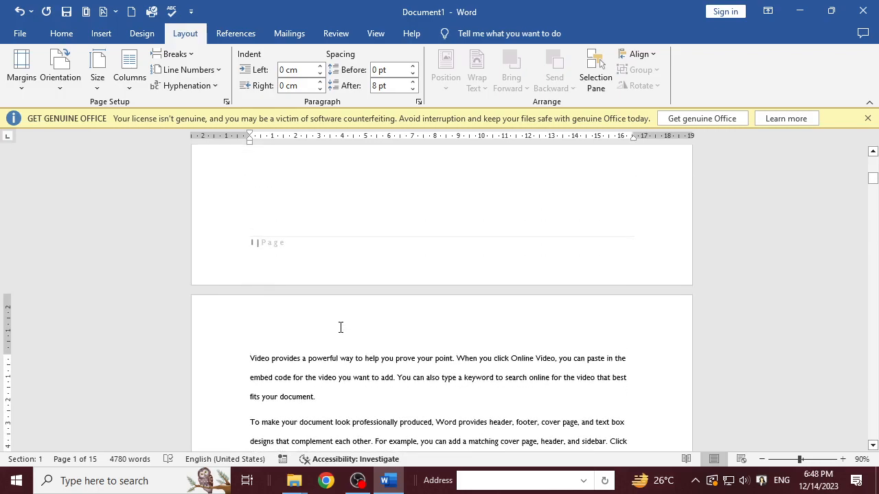
{"action": "scroll", "coordinate": [341, 333], "scroll_direction": "down", "scroll_amount": 3}
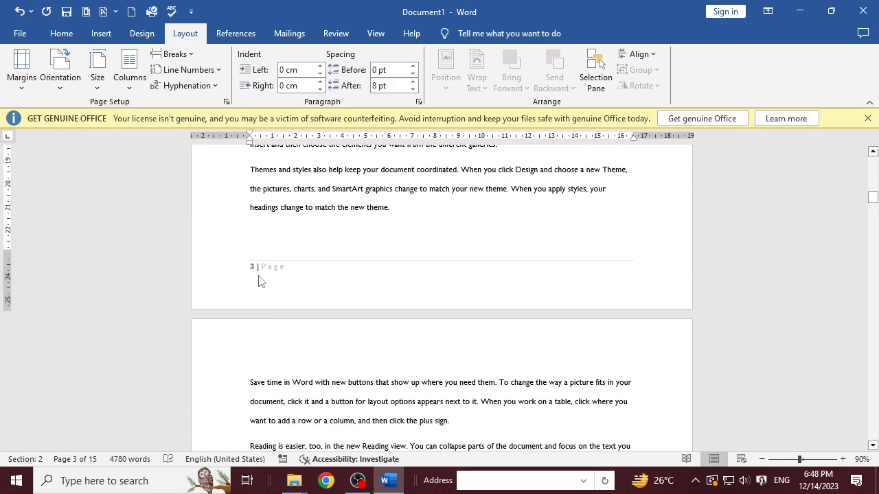
Step: Insert an Even Page section break after the last paragraph on page 4
{"action": "scroll", "coordinate": [261, 288], "scroll_direction": "down", "scroll_amount": 20}
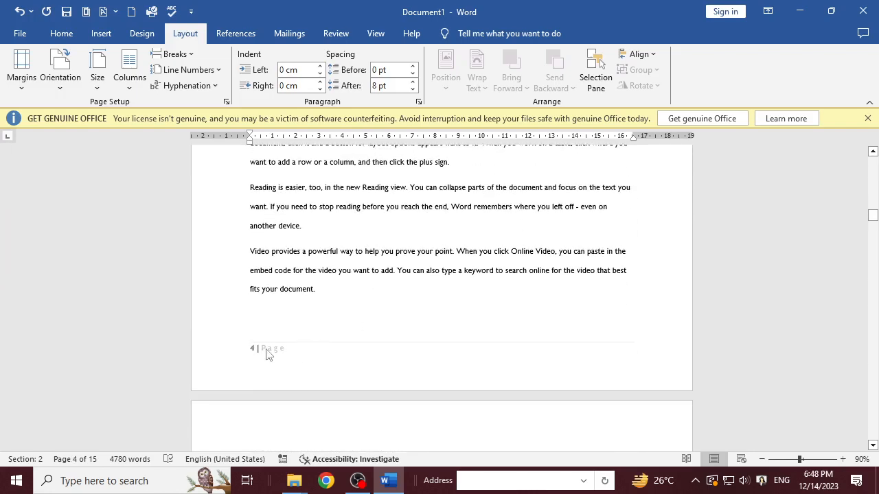
{"action": "left_click", "coordinate": [322, 290]}
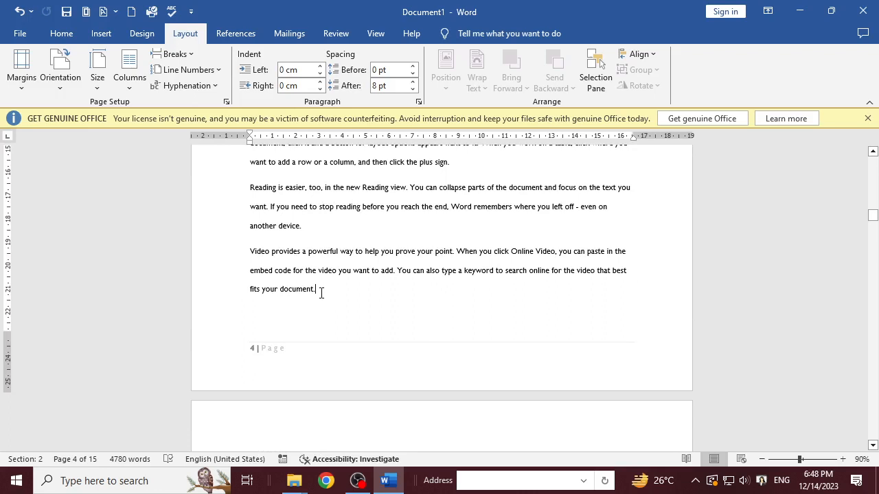
{"action": "left_click", "coordinate": [174, 53]}
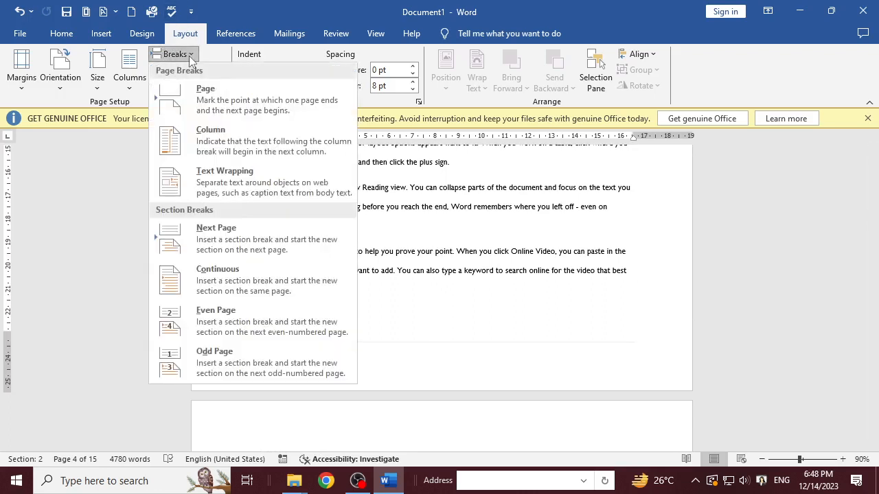
{"action": "left_click", "coordinate": [247, 320]}
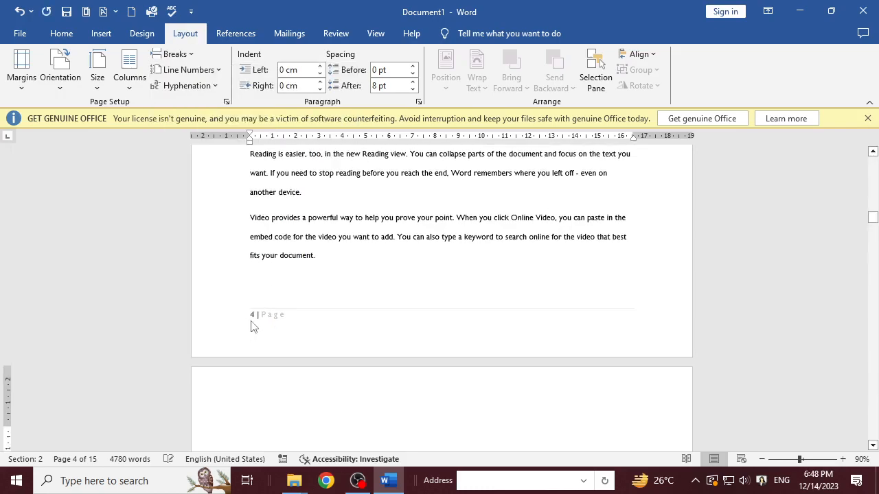
Step: Compare the footer page numbers before and after the Even Page section break that follows page 4
{"action": "scroll", "coordinate": [315, 335], "scroll_direction": "down", "scroll_amount": 3}
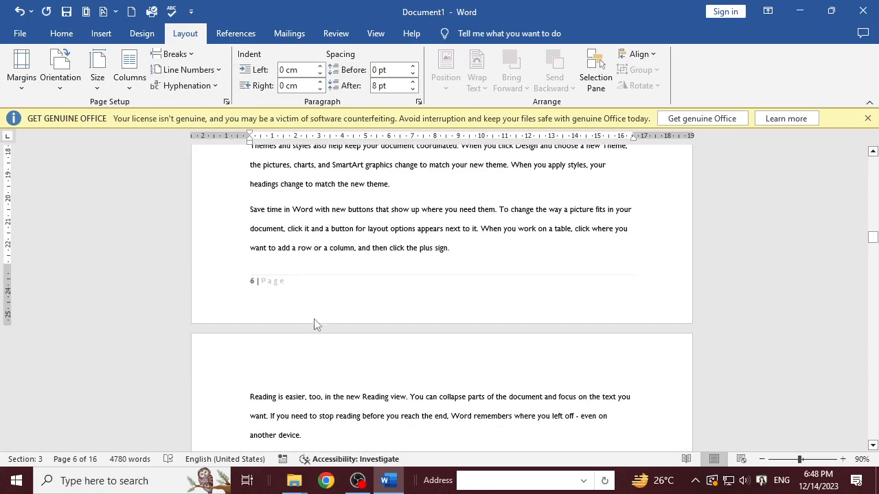
{"action": "scroll", "coordinate": [317, 322], "scroll_direction": "up", "scroll_amount": 2}
{"action": "scroll", "coordinate": [317, 316], "scroll_direction": "down", "scroll_amount": 1}
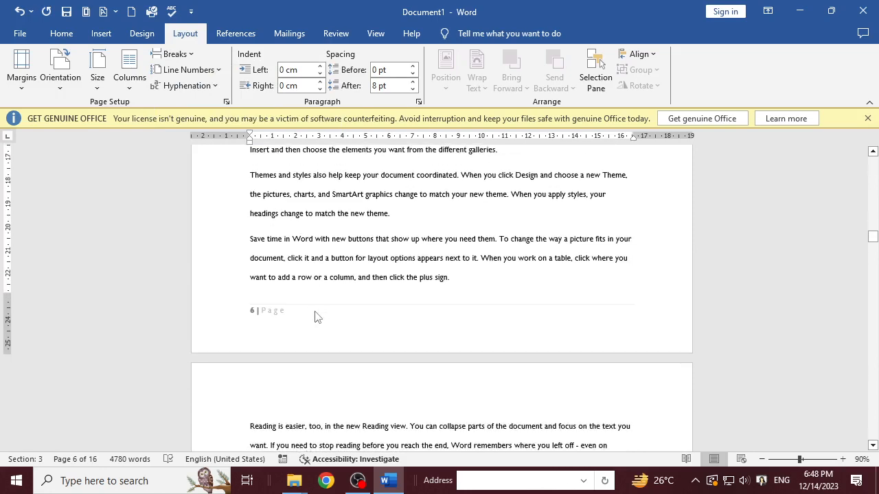
{"action": "scroll", "coordinate": [315, 317], "scroll_direction": "up", "scroll_amount": 10}
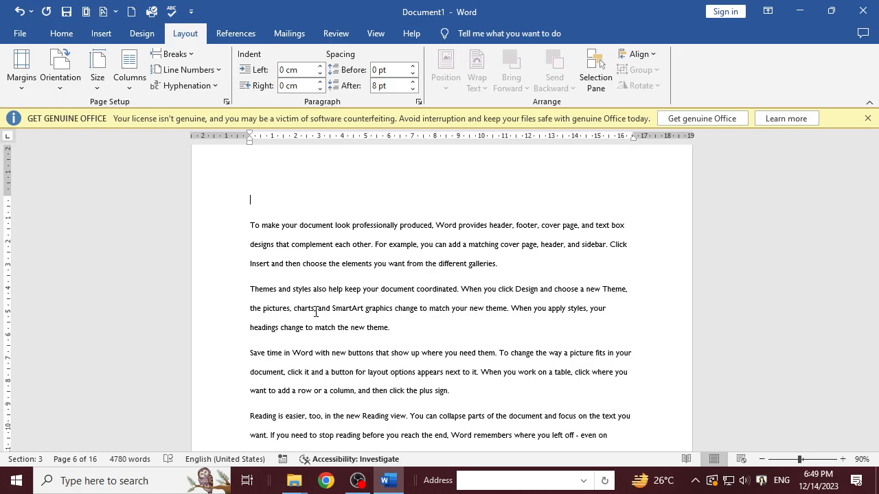
{"action": "scroll", "coordinate": [465, 325], "scroll_direction": "down", "scroll_amount": 10}
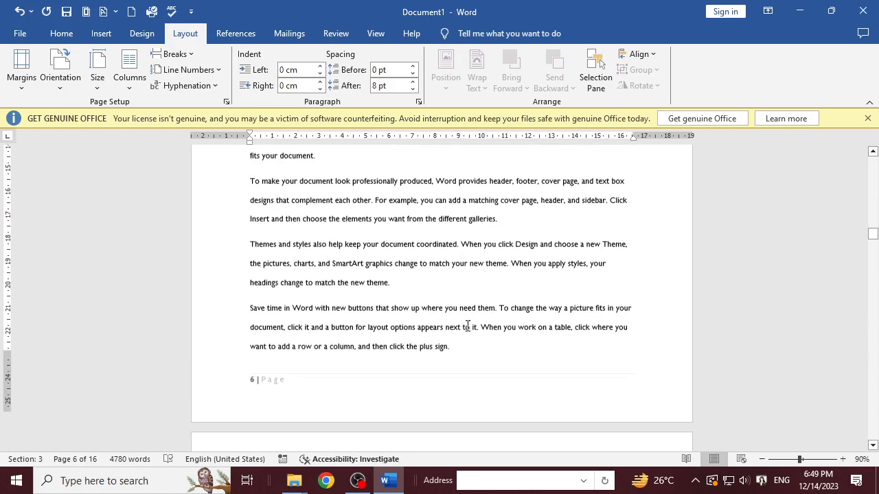
{"action": "scroll", "coordinate": [467, 326], "scroll_direction": "up", "scroll_amount": 12}
{"action": "scroll", "coordinate": [468, 326], "scroll_direction": "down", "scroll_amount": 12}
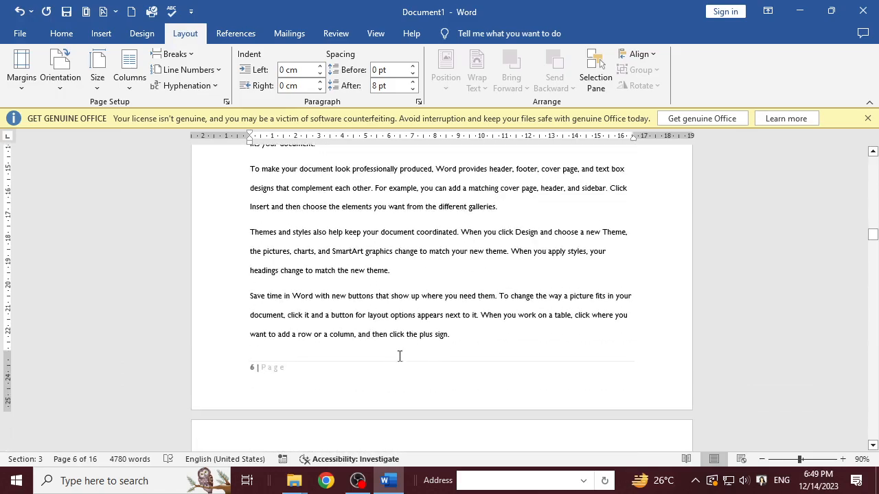
{"action": "scroll", "coordinate": [400, 357], "scroll_direction": "down", "scroll_amount": 2}
{"action": "scroll", "coordinate": [399, 356], "scroll_direction": "up", "scroll_amount": 18}
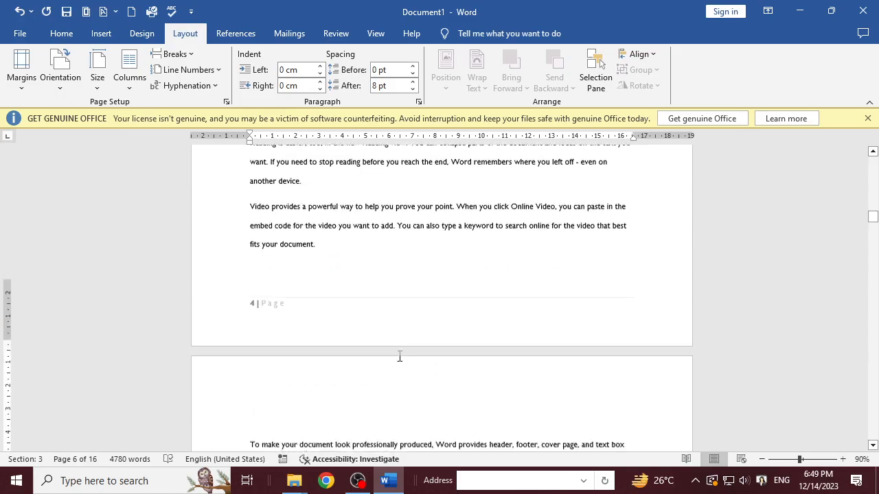
{"action": "scroll", "coordinate": [400, 356], "scroll_direction": "down", "scroll_amount": 18}
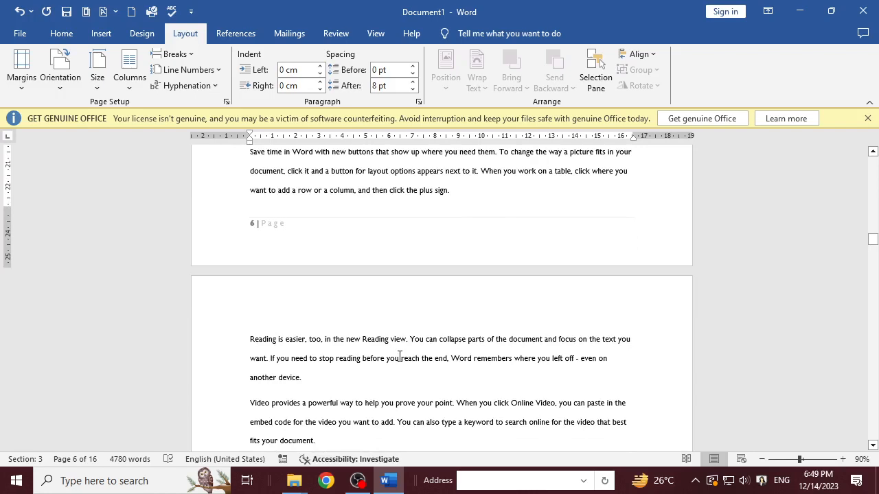
Step: Insert an Odd Page section break after the last paragraph on page 7 and check the page numbering around it
{"action": "scroll", "coordinate": [400, 357], "scroll_direction": "down", "scroll_amount": 4}
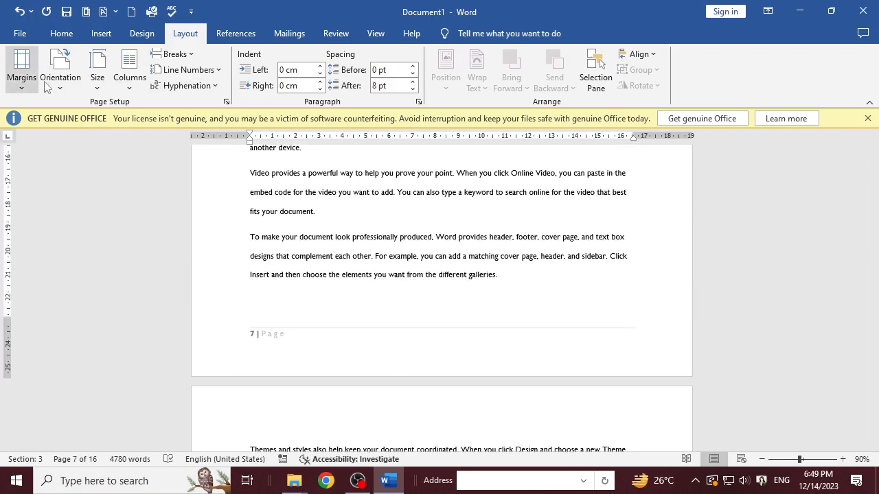
{"action": "left_click", "coordinate": [171, 55]}
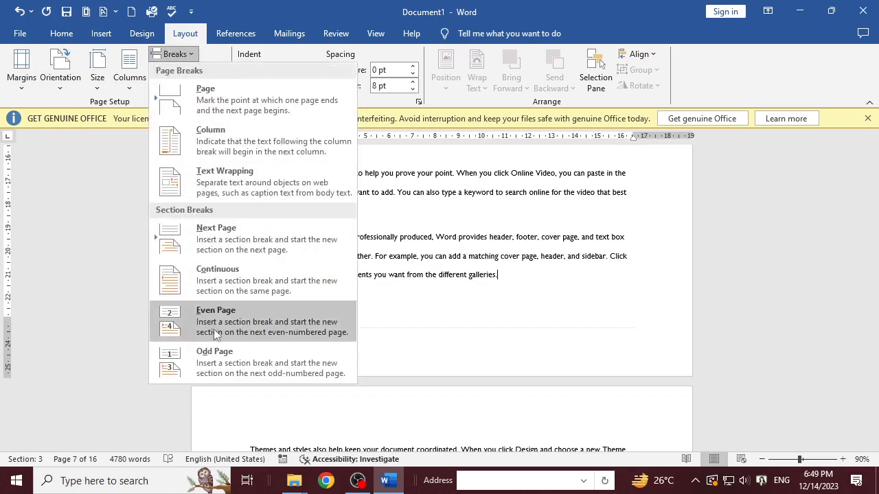
{"action": "left_click", "coordinate": [216, 355]}
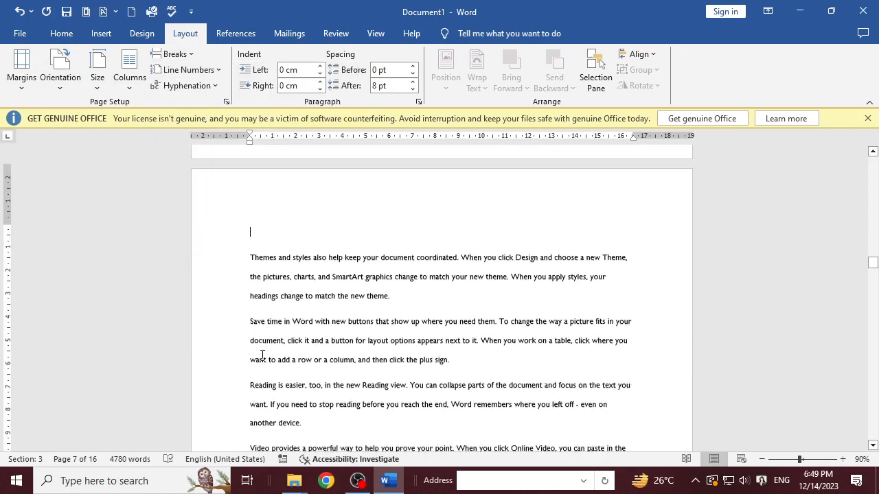
{"action": "scroll", "coordinate": [262, 355], "scroll_direction": "down", "scroll_amount": 11}
{"action": "scroll", "coordinate": [262, 355], "scroll_direction": "up", "scroll_amount": 13}
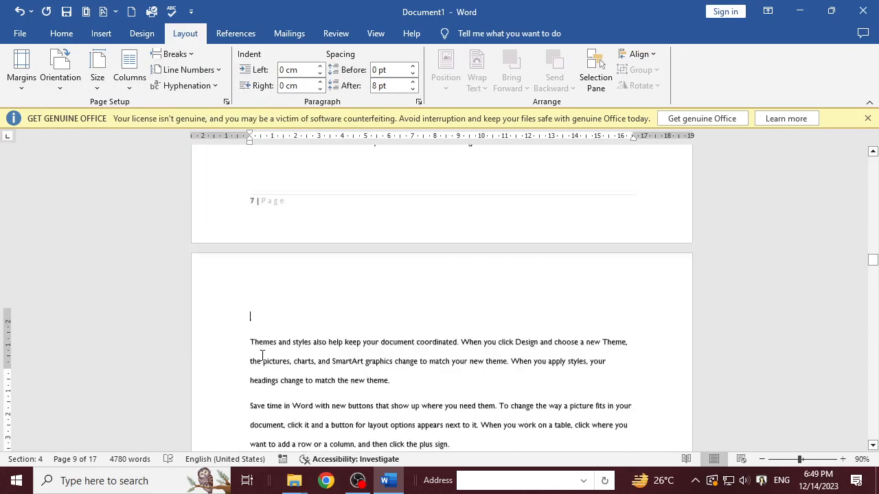
{"action": "scroll", "coordinate": [263, 355], "scroll_direction": "up", "scroll_amount": 10}
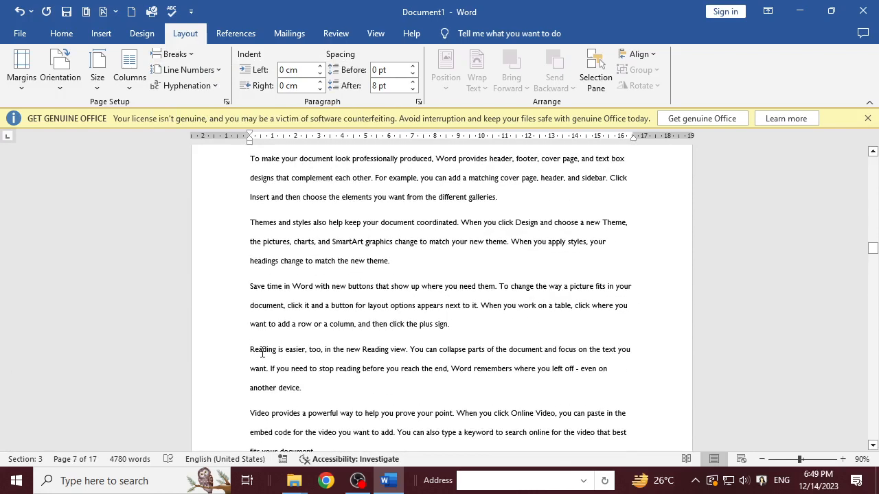